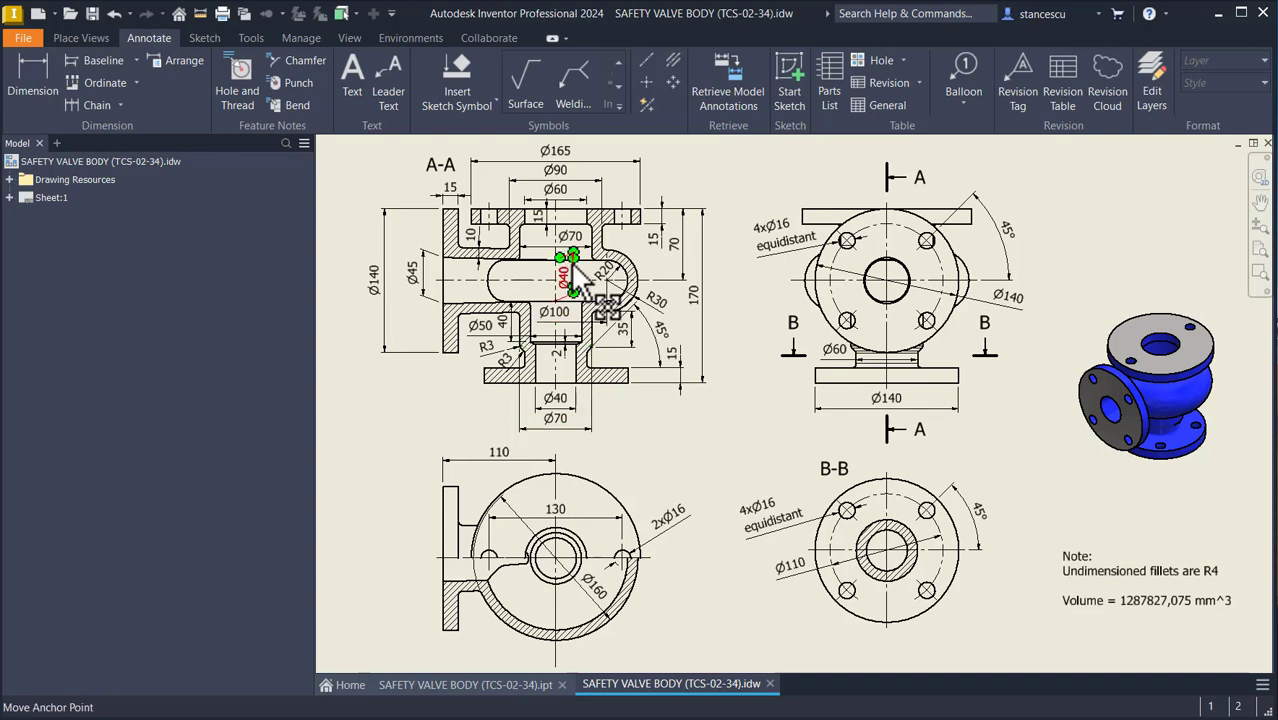
Examine the dimensions of section A-A in the safety valve body drawing.
scroll(509, 240, "up", 3)
mouse_move(608, 370)
middle_mouse_down()
mouse_move(655, 403)
mouse_move(637, 433)
middle_mouse_up()
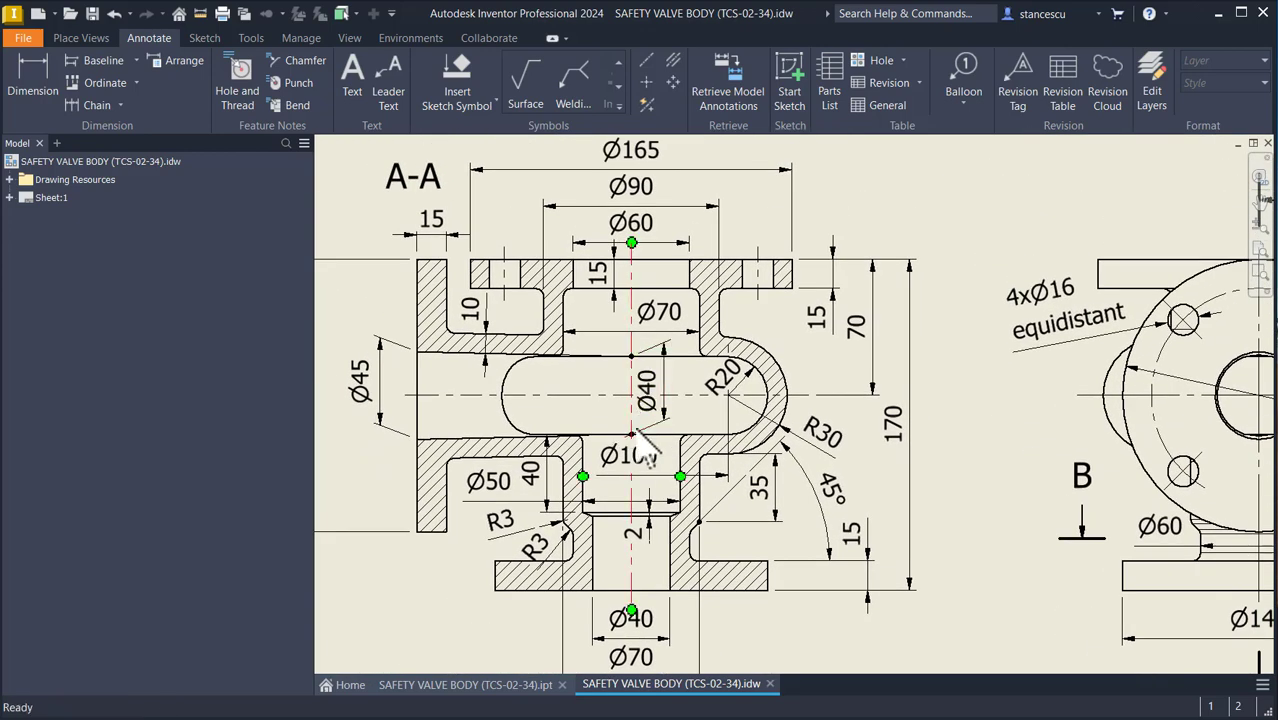
scroll(637, 433, "down", 3)
key("Num_Lock")
middle_click(622, 426)
middle_click(622, 426)
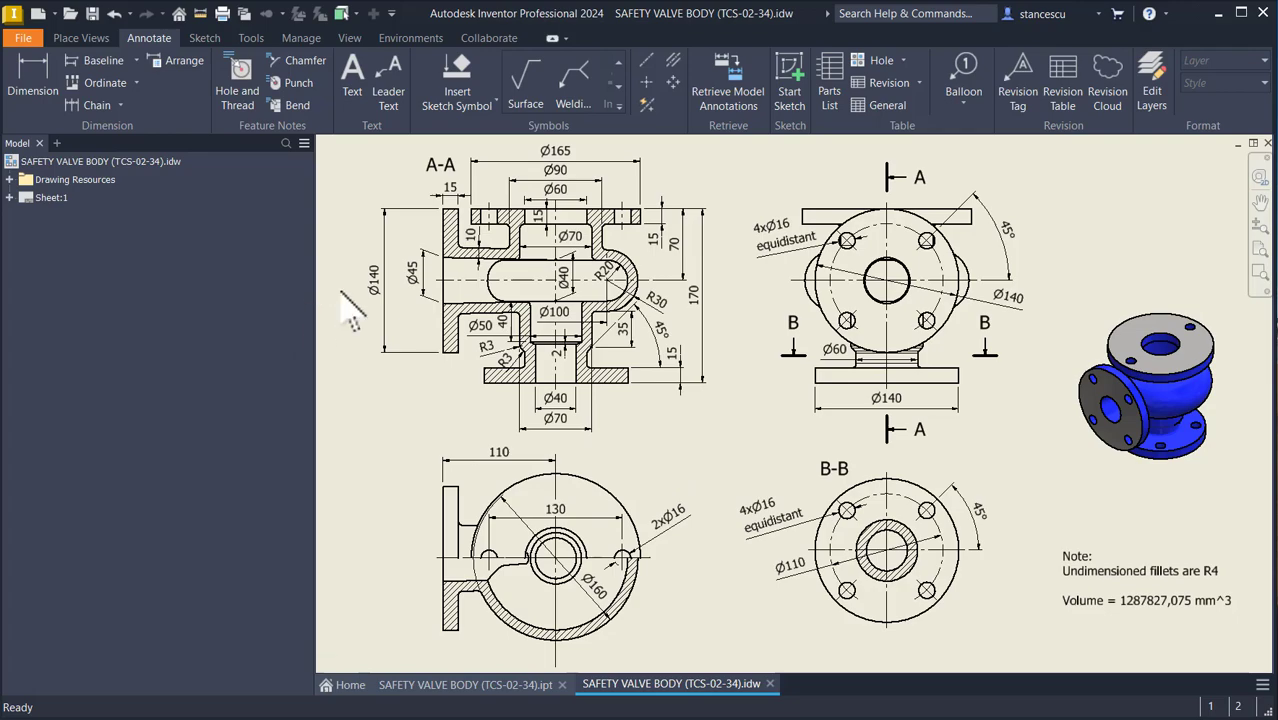
Create a metric part from the Standard (mm).ipt template and start a 2D sketch on the front XY plane.
left_click(39, 14)
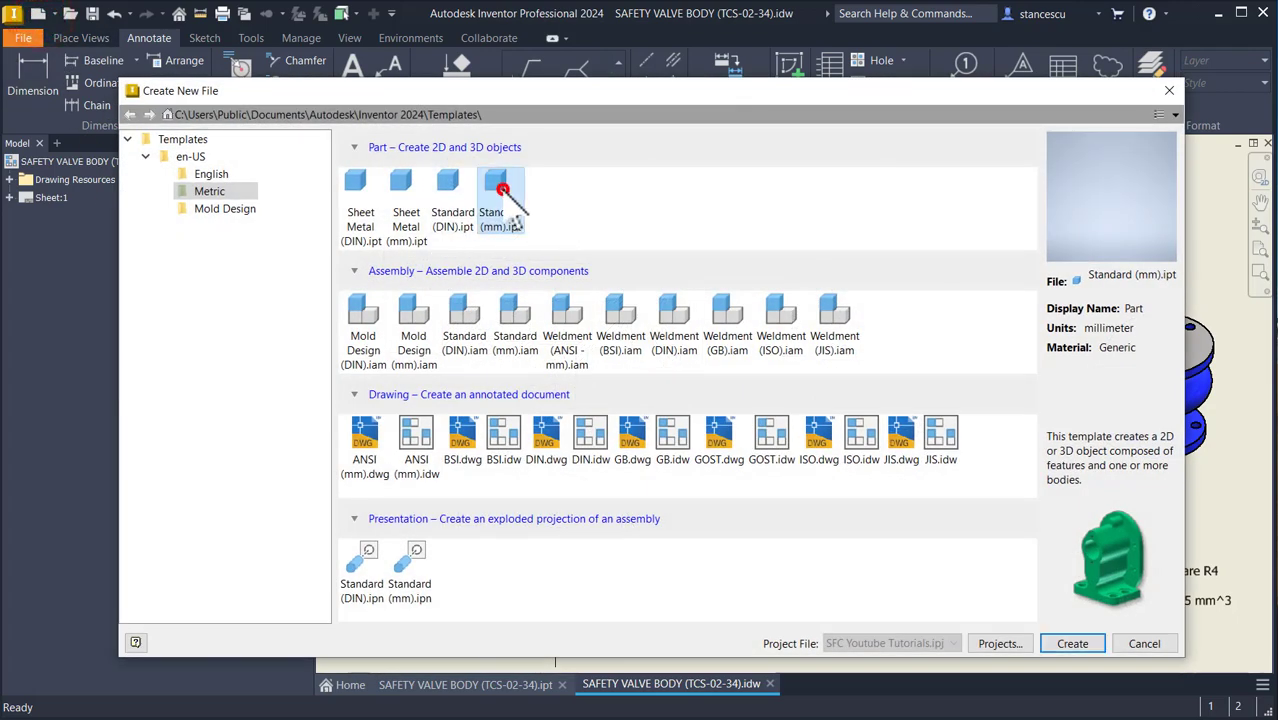
double_click(503, 190)
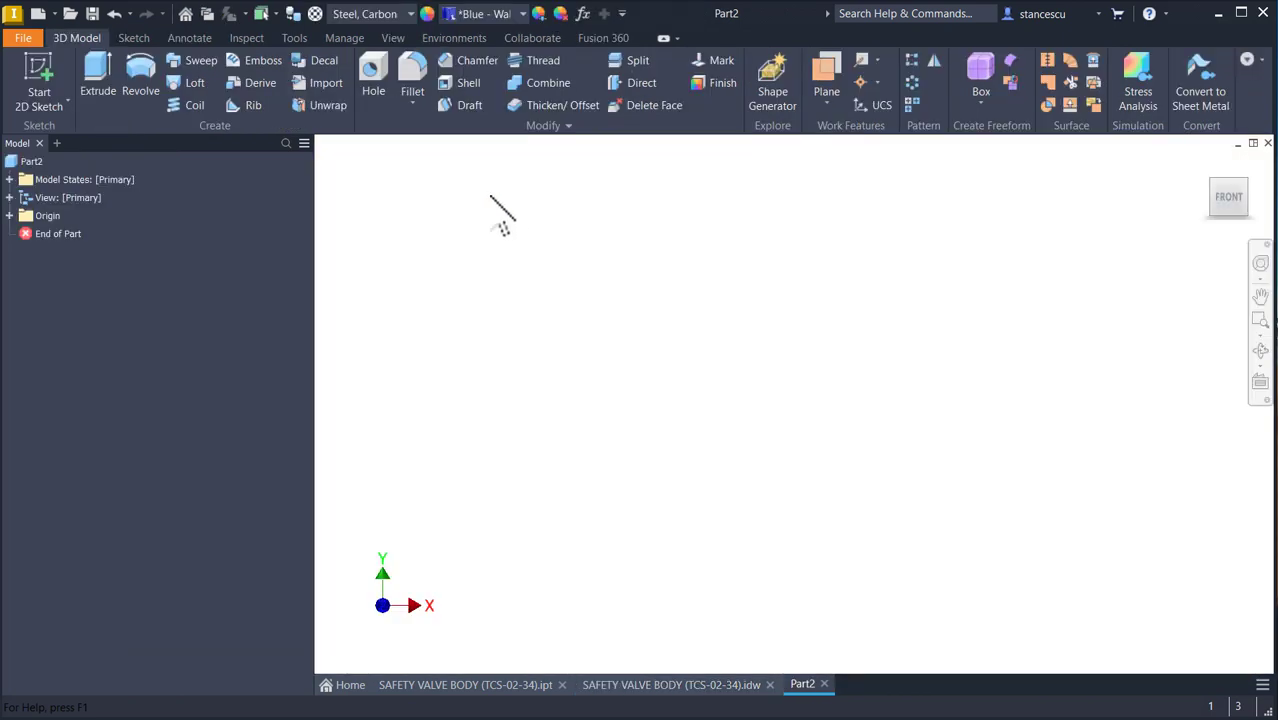
left_click(39, 72)
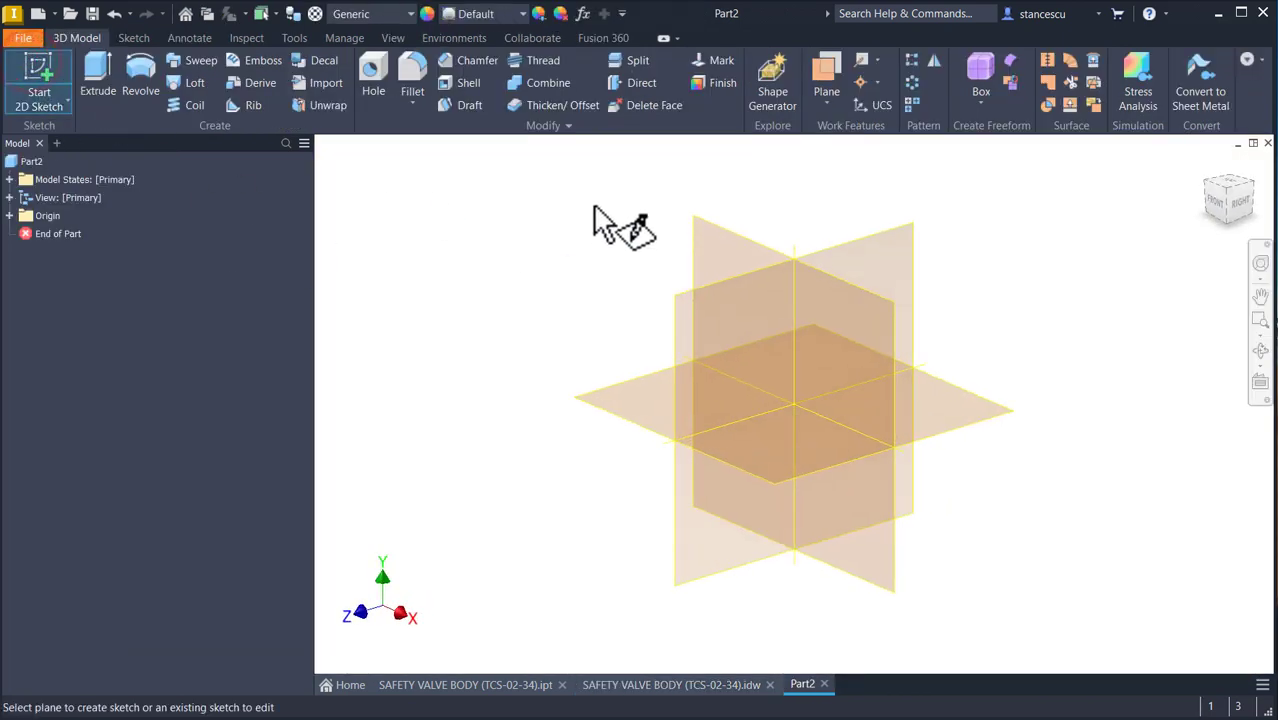
left_click(708, 228)
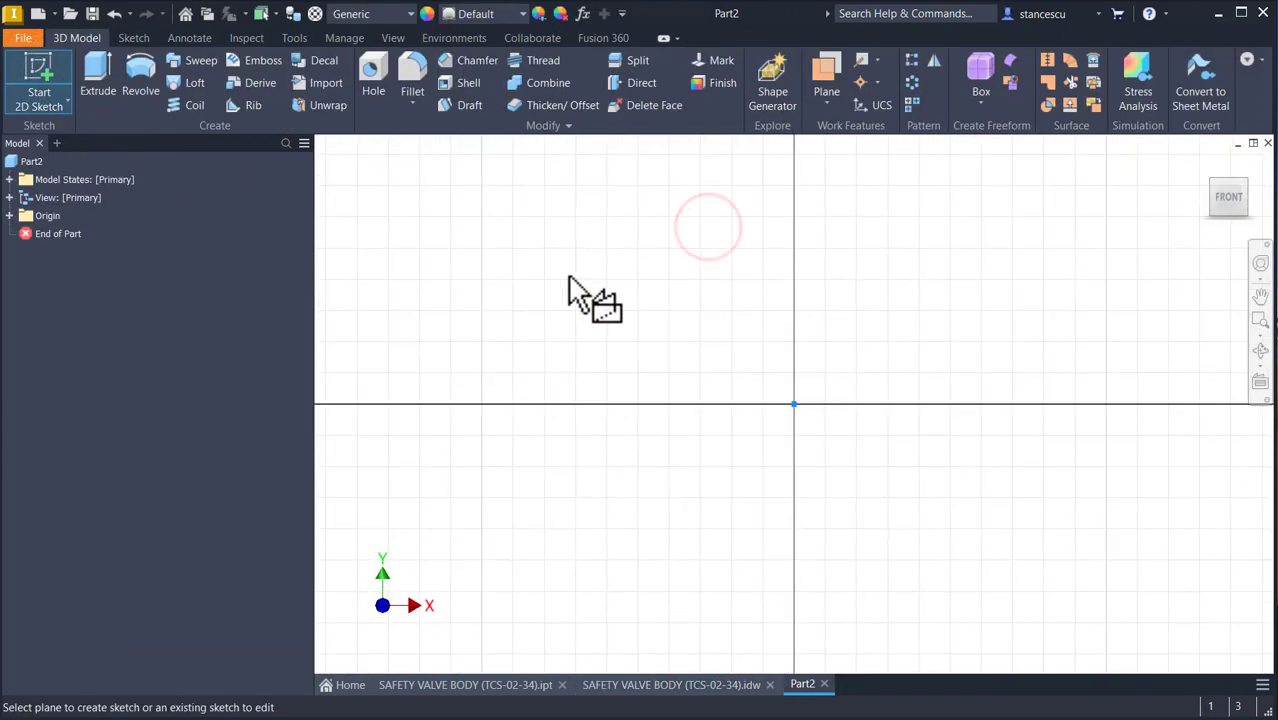
Draw a vertical centerline 170 mm long upward from the origin.
left_click(97, 88)
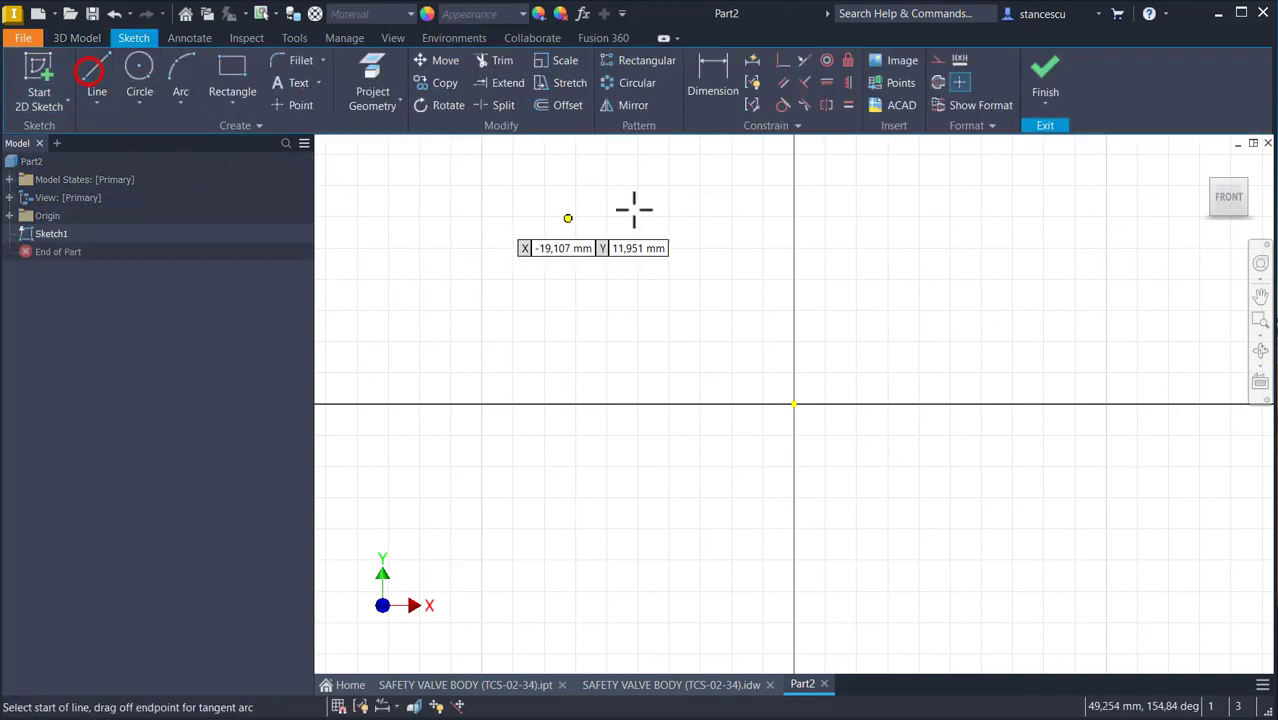
left_click(938, 83)
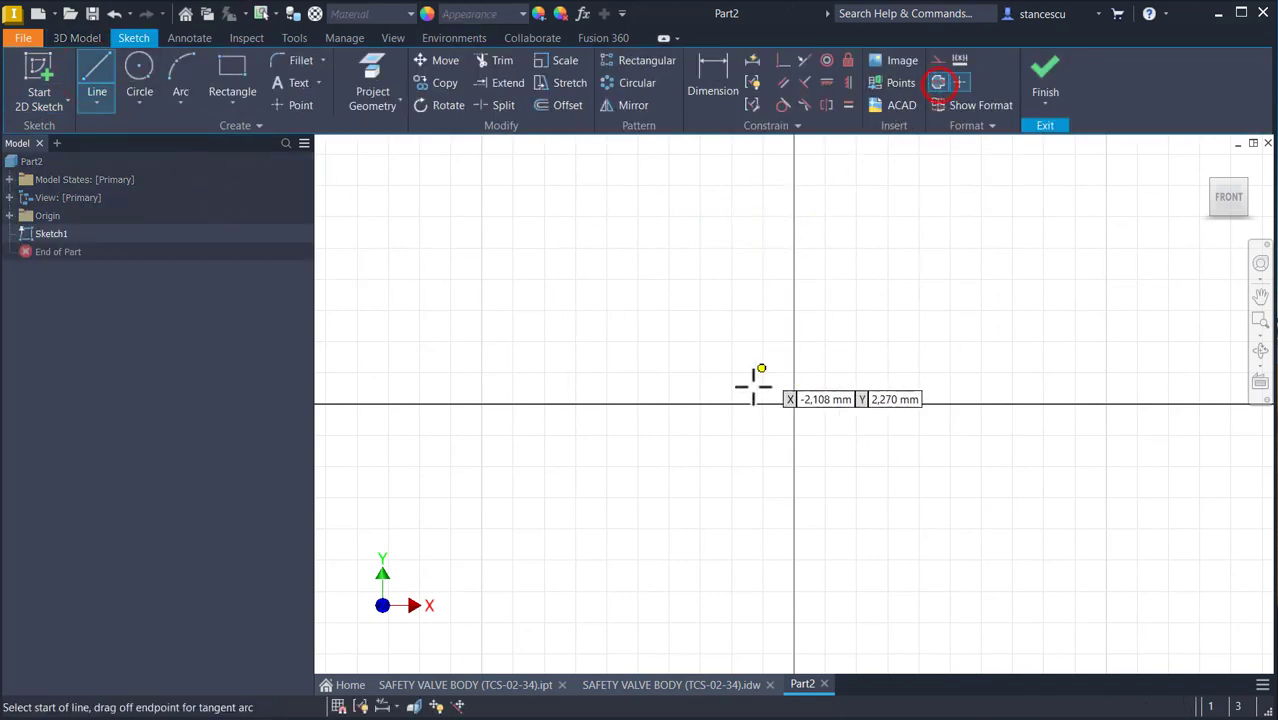
left_click(793, 404)
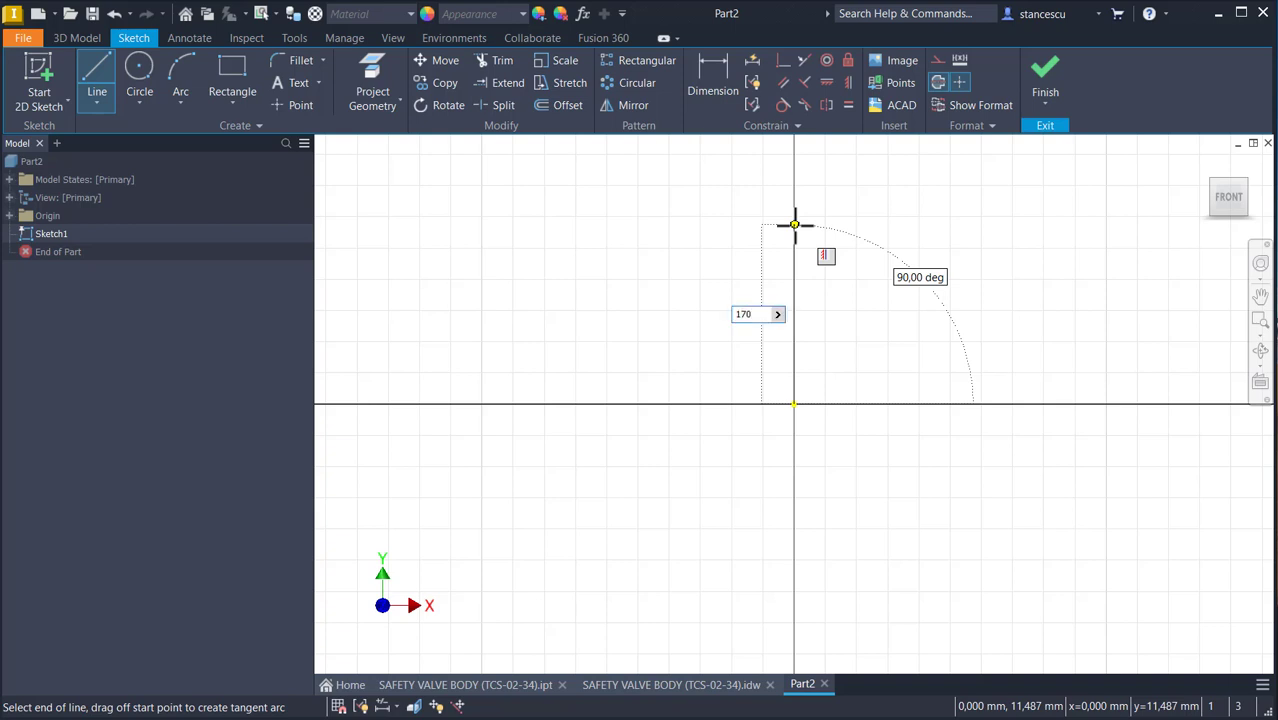
key("Return")
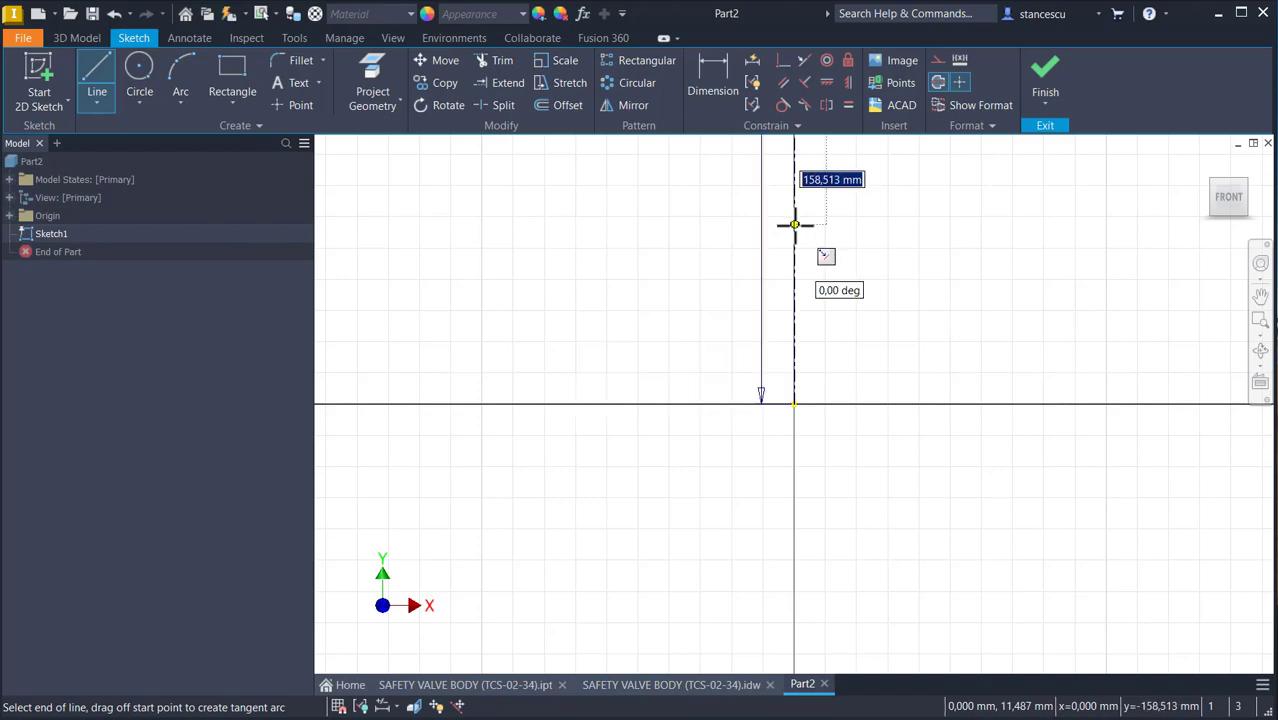
key("Home")
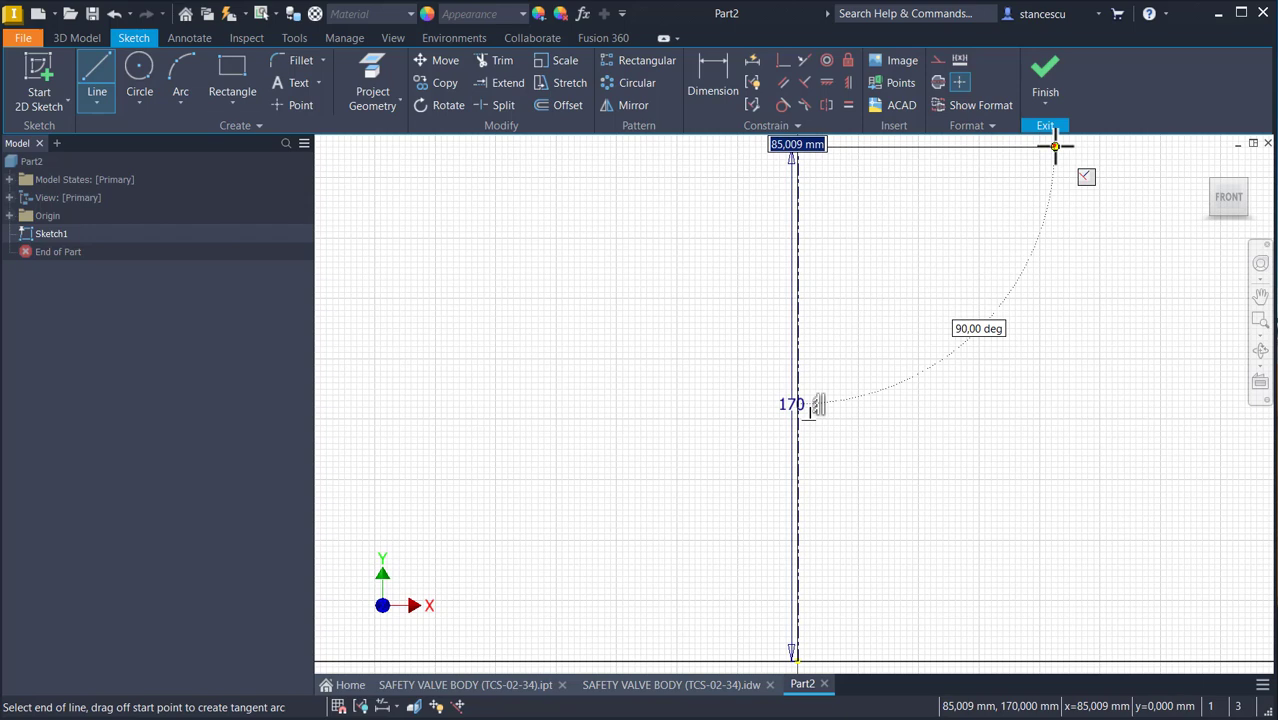
Sketch the upper flange outline from the centerline's top end: about 85 mm right, 14 mm down, 34 mm left and 21 mm down.
left_click(1055, 147)
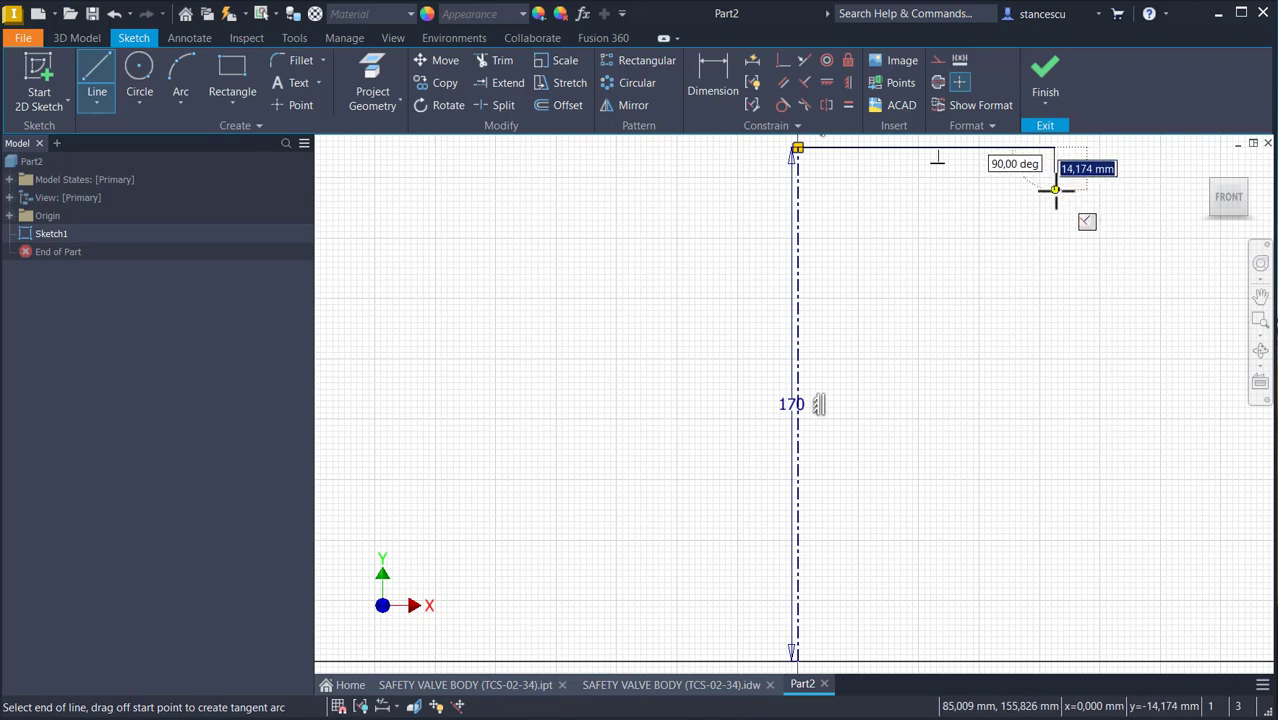
left_click(1055, 189)
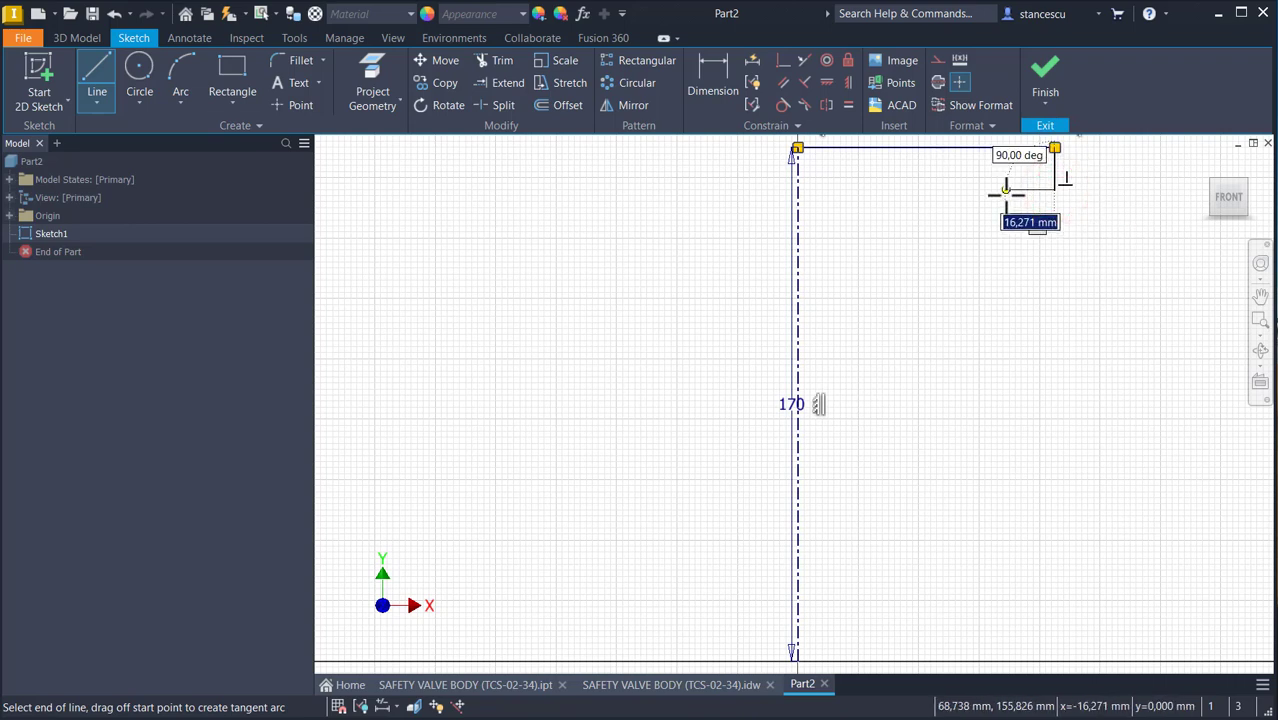
left_click(952, 189)
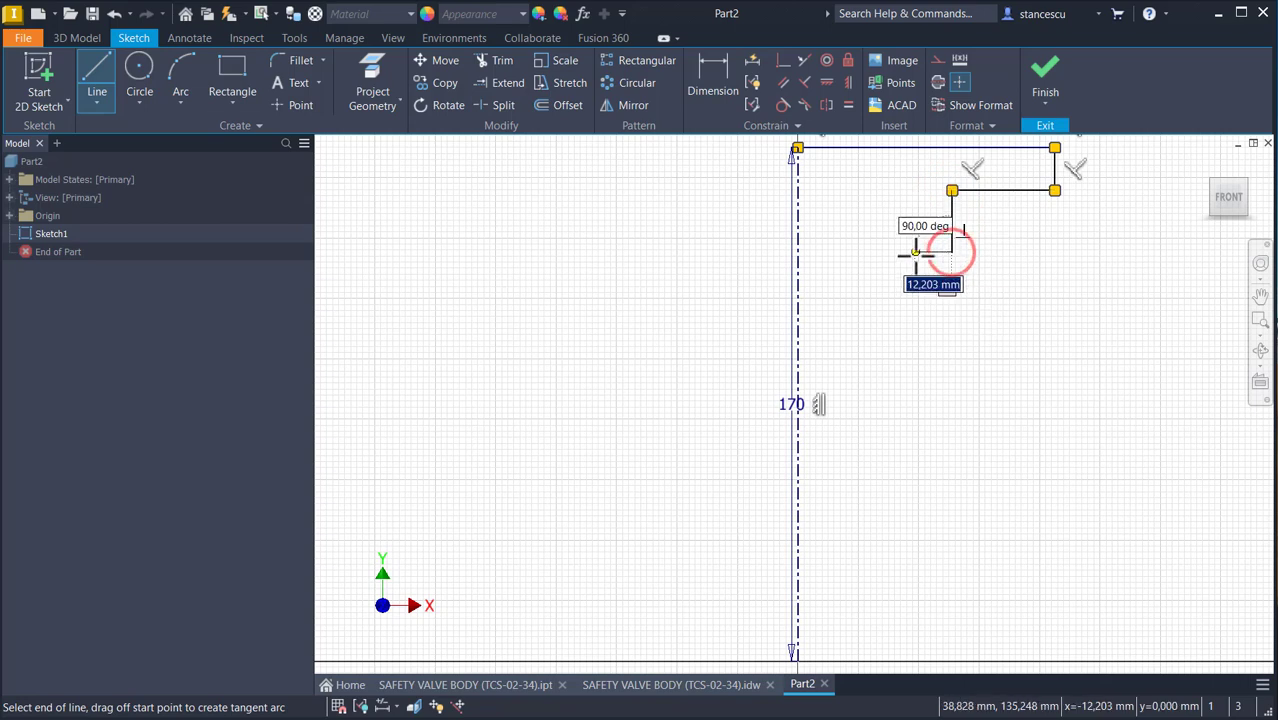
right_click(915, 254)
left_click(887, 326)
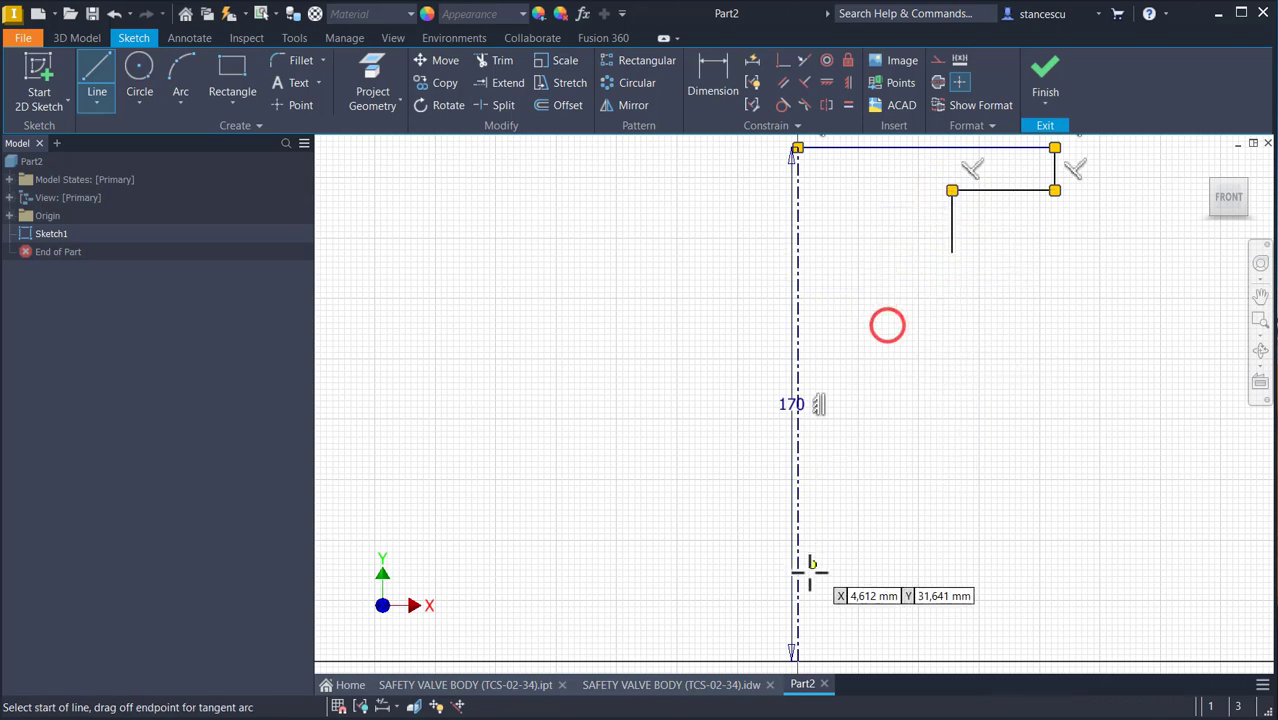
Sketch the lower profile from the origin: about 68 mm right, 11 up, 26 left, 20 up, a short diagonal, 31 up and 18 right.
left_click(797, 658)
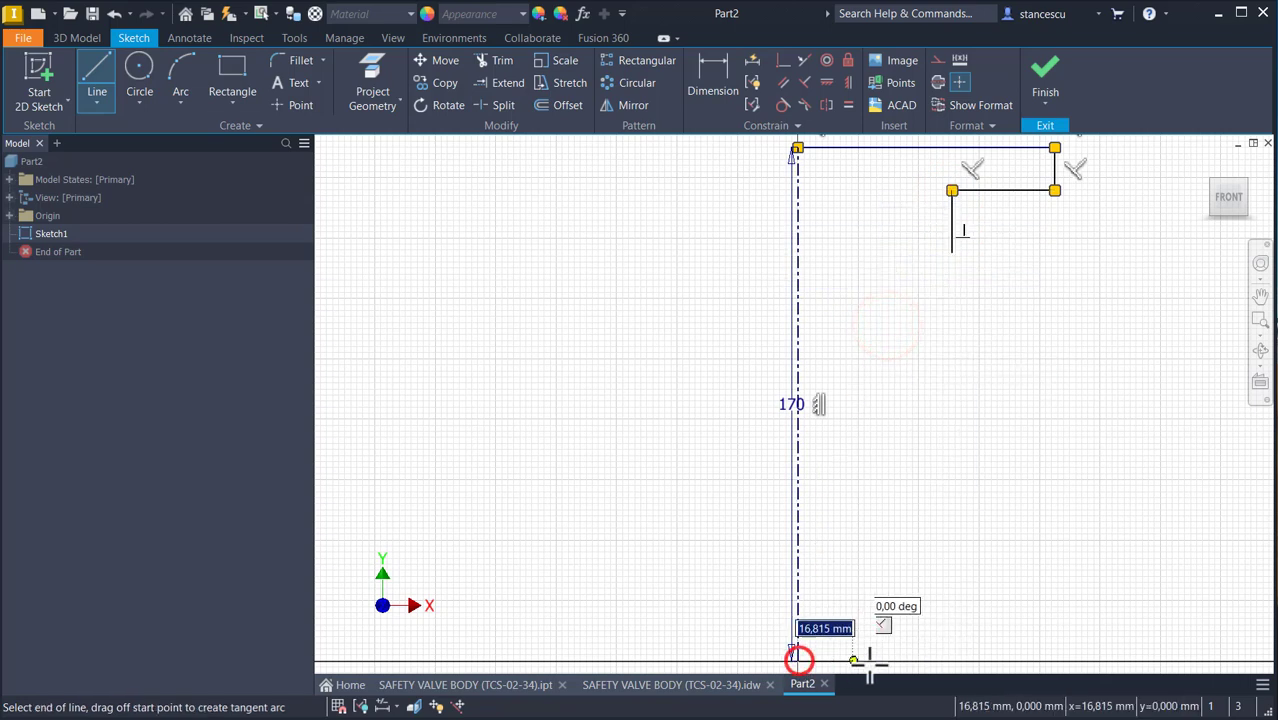
left_click(1004, 659)
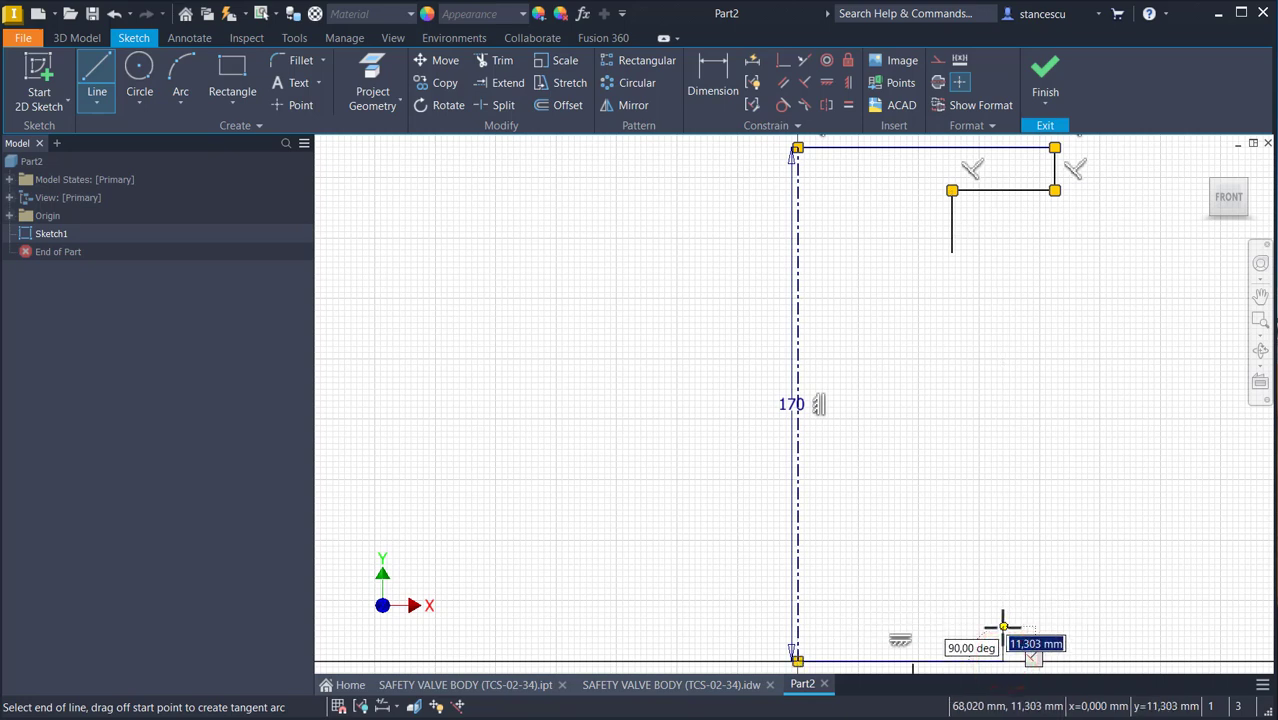
left_click(1003, 626)
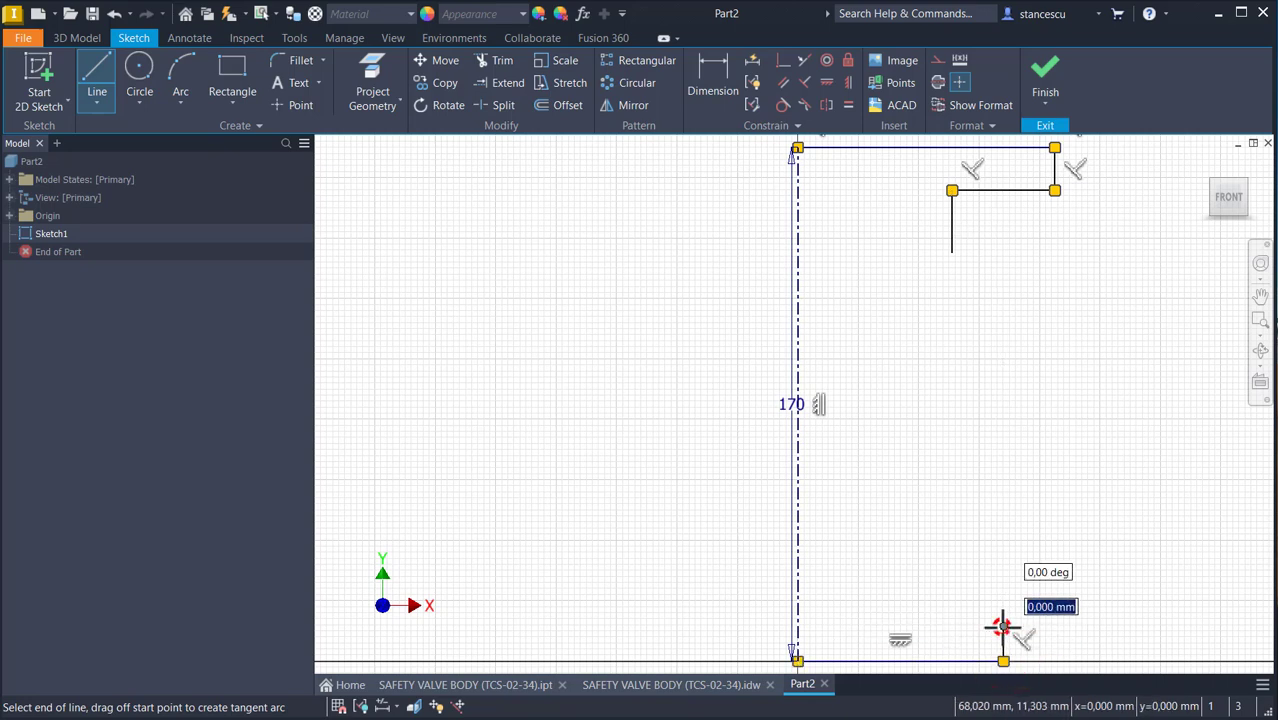
left_click(926, 626)
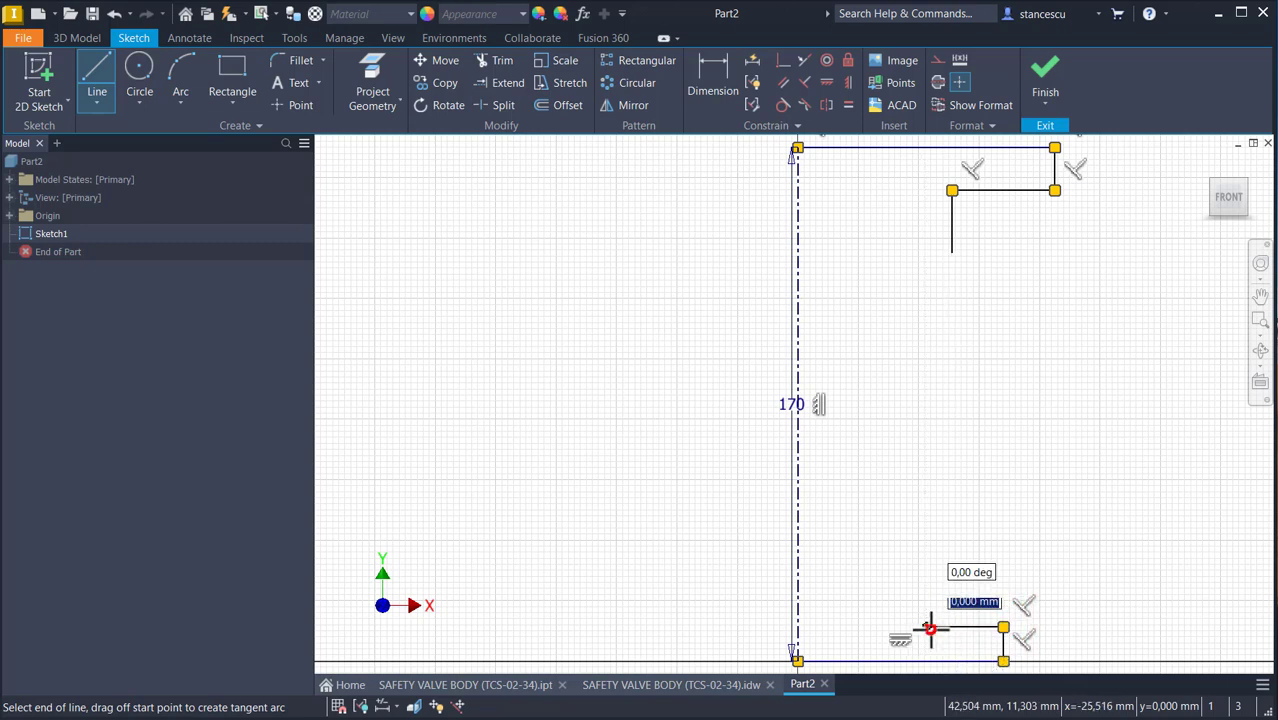
left_click(926, 566)
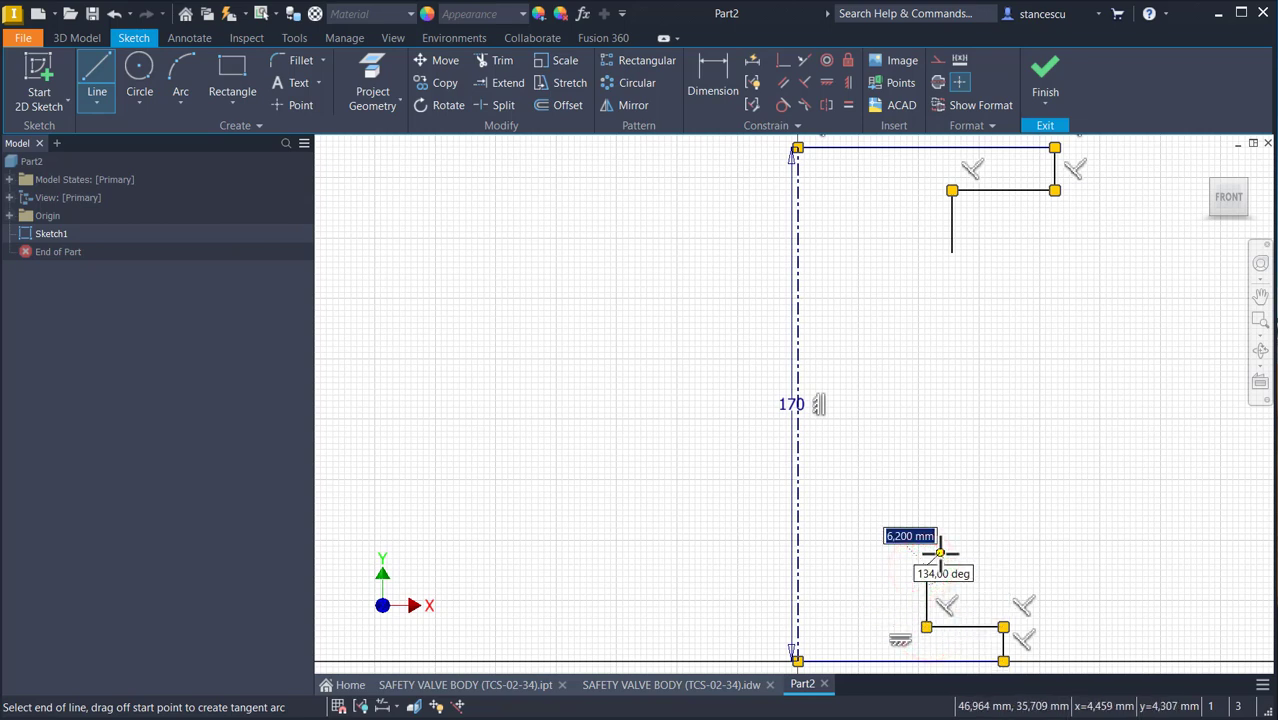
left_click(939, 552)
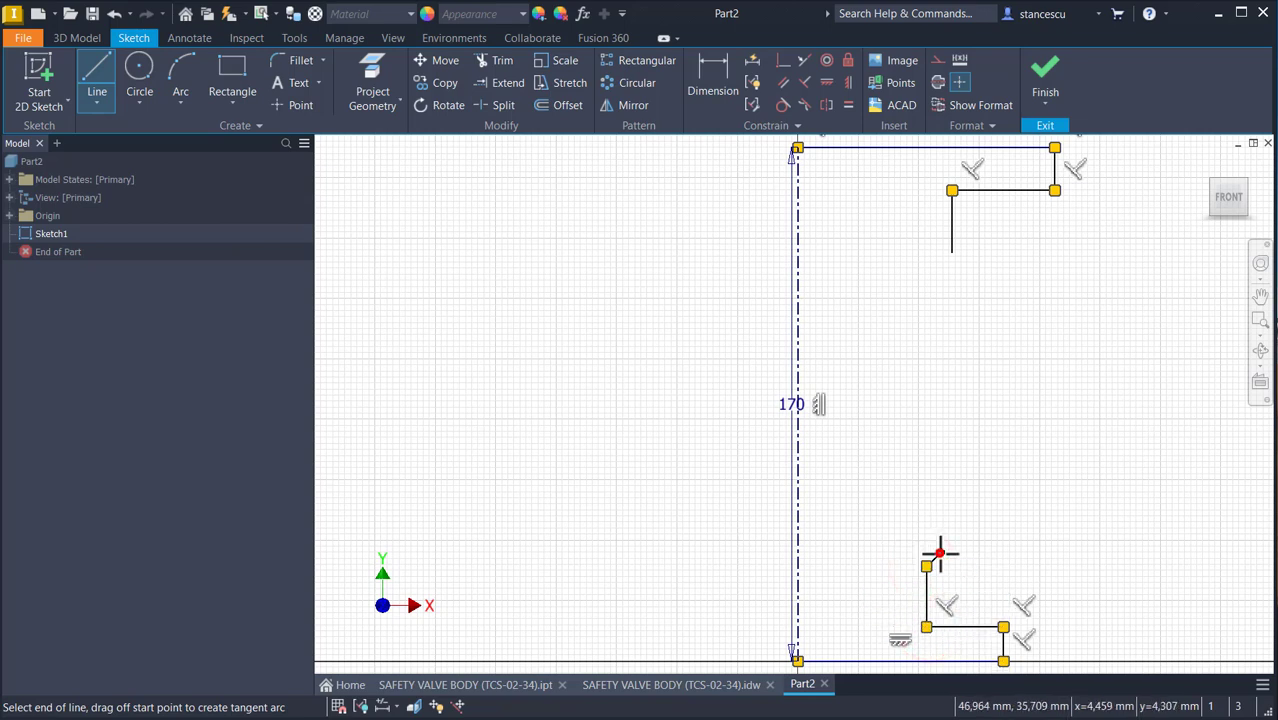
left_click(939, 459)
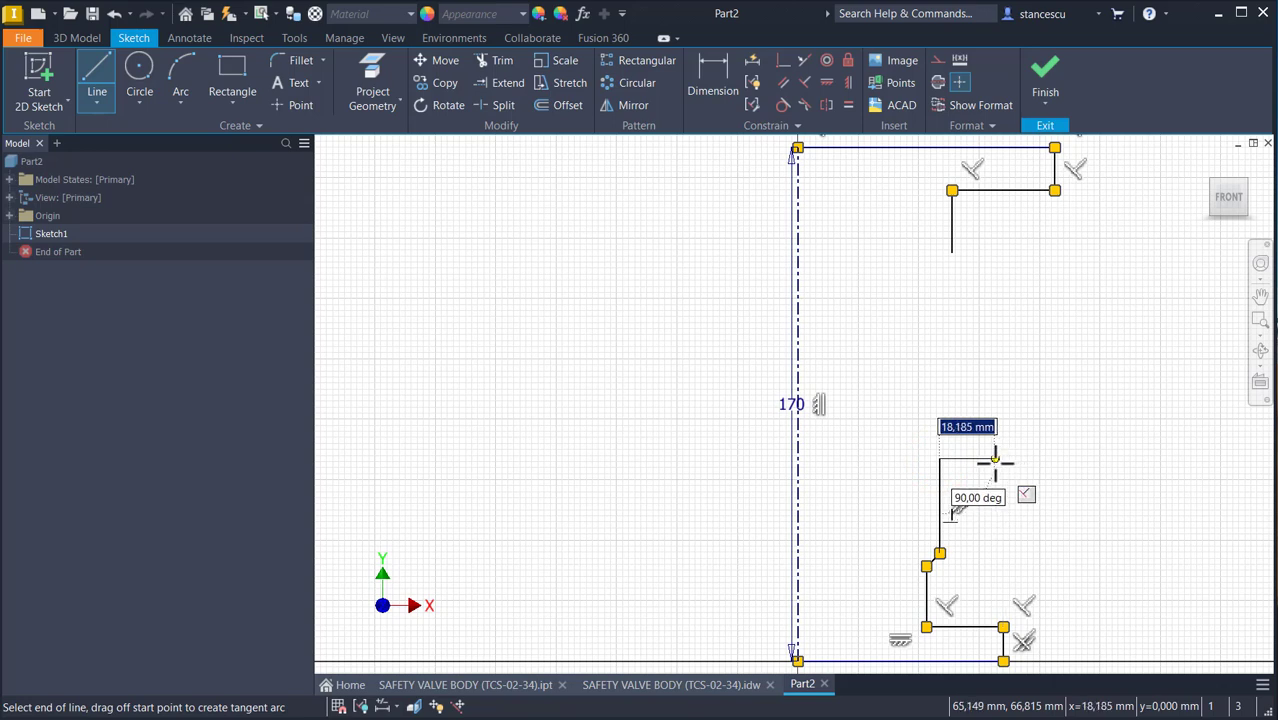
left_click(993, 460)
key("Escape")
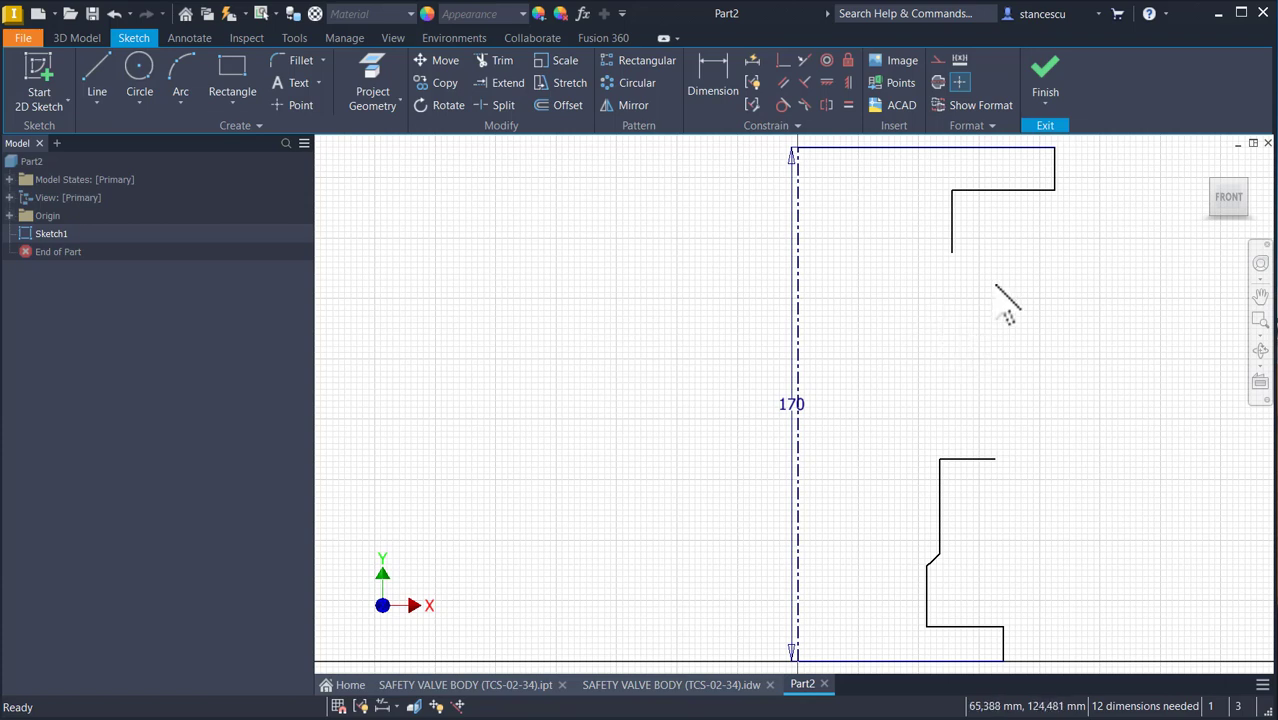
Join the upper and lower profiles with a short horizontal line, about 5 mm long, and a tangent arc bulging outward.
left_click(106, 89)
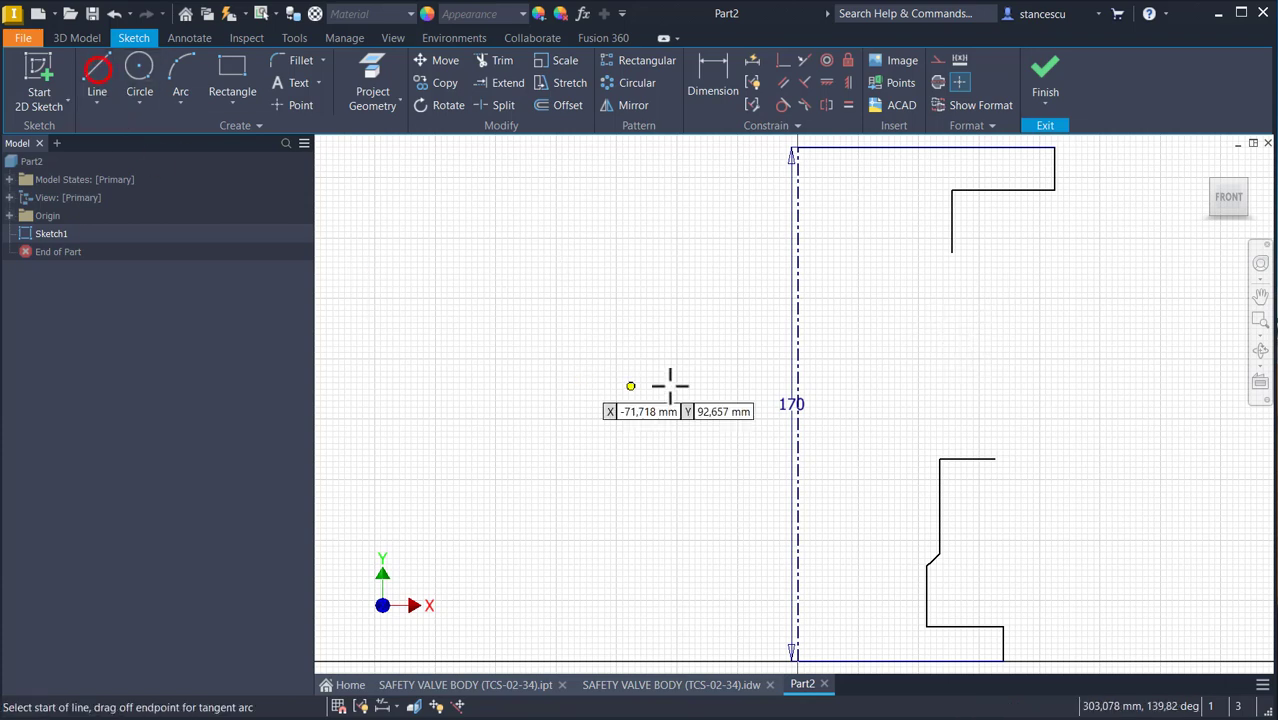
left_click(950, 251)
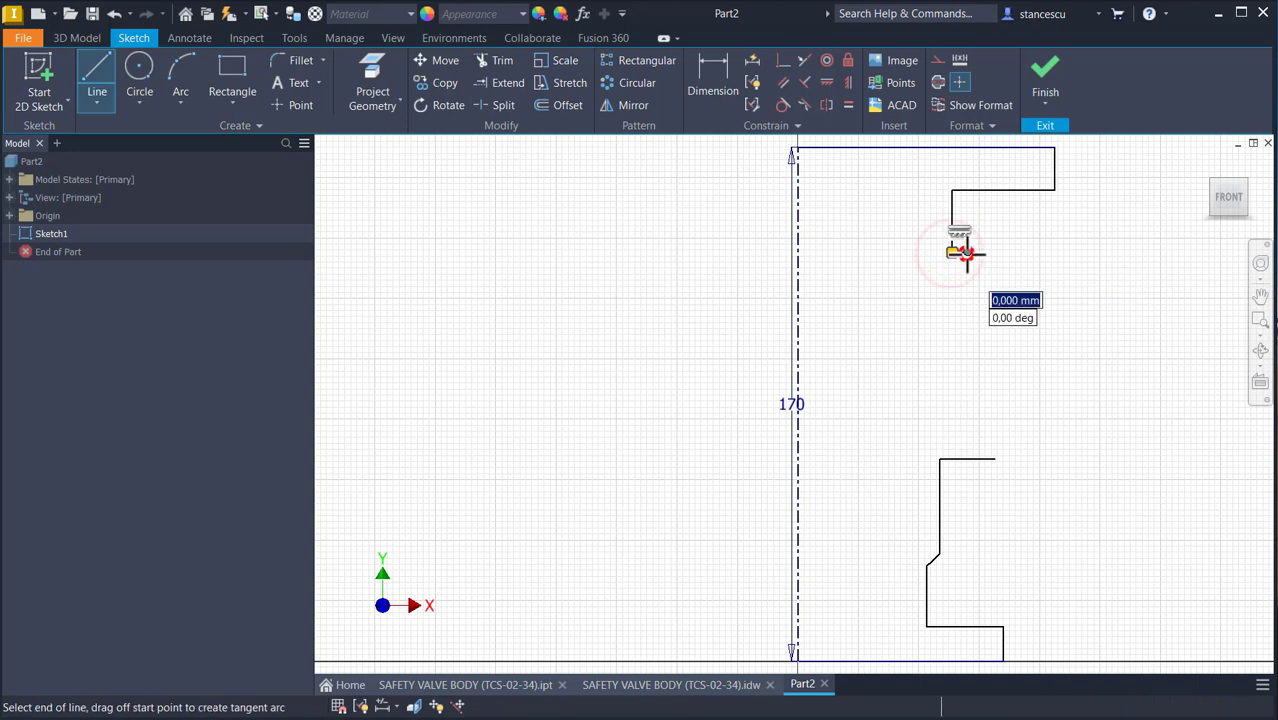
left_click_drag(966, 252, 996, 459)
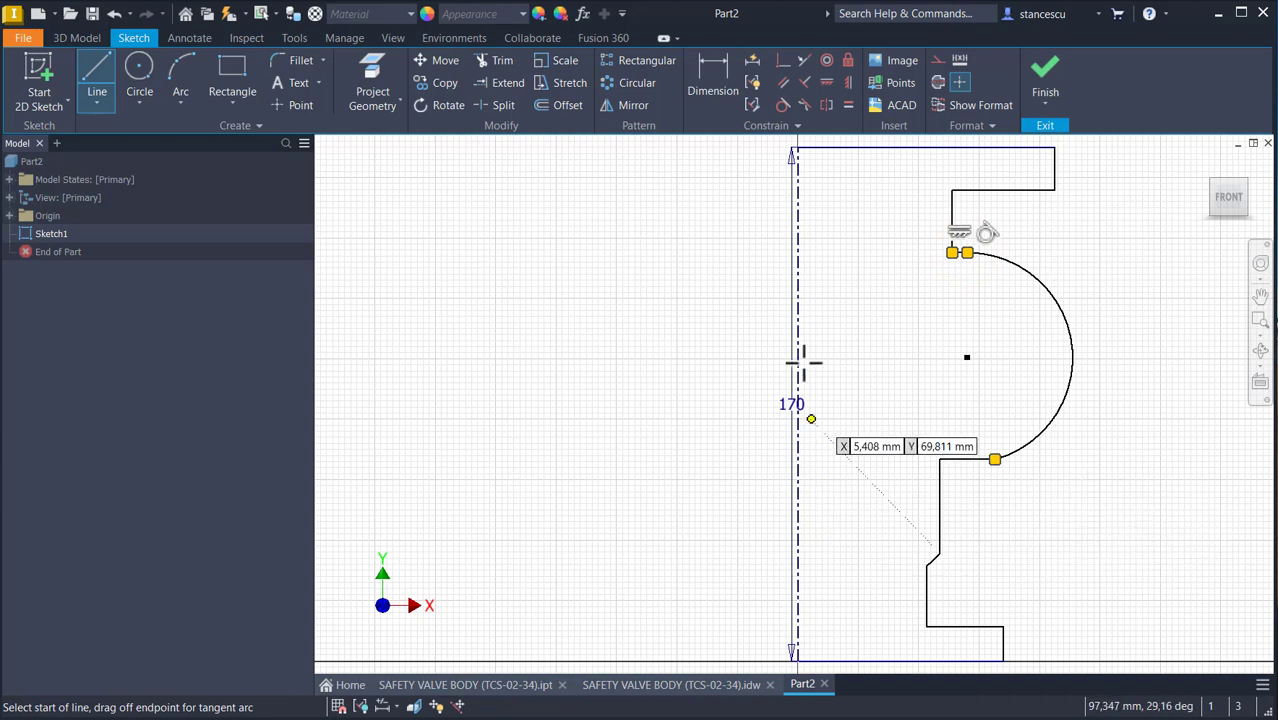
Apply a tangent constraint between the bulging arc and the horizontal line at its lower end.
left_click(783, 104)
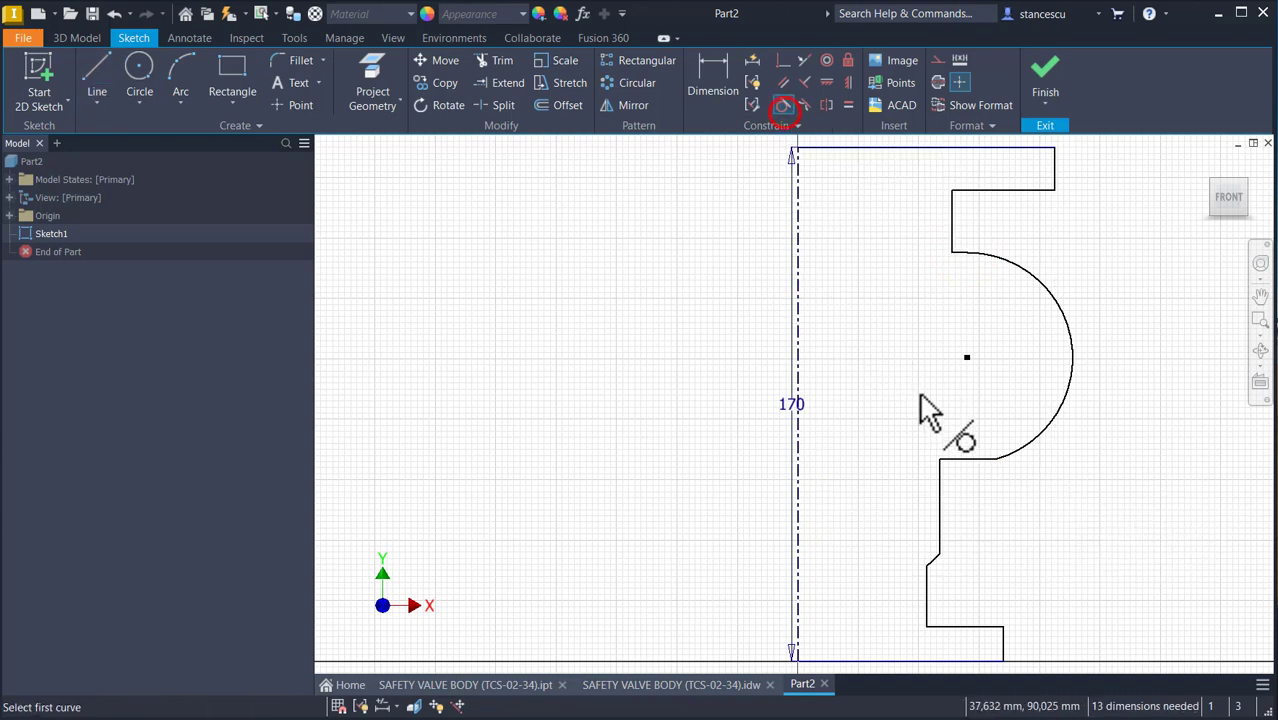
left_click(1017, 454)
left_click(968, 459)
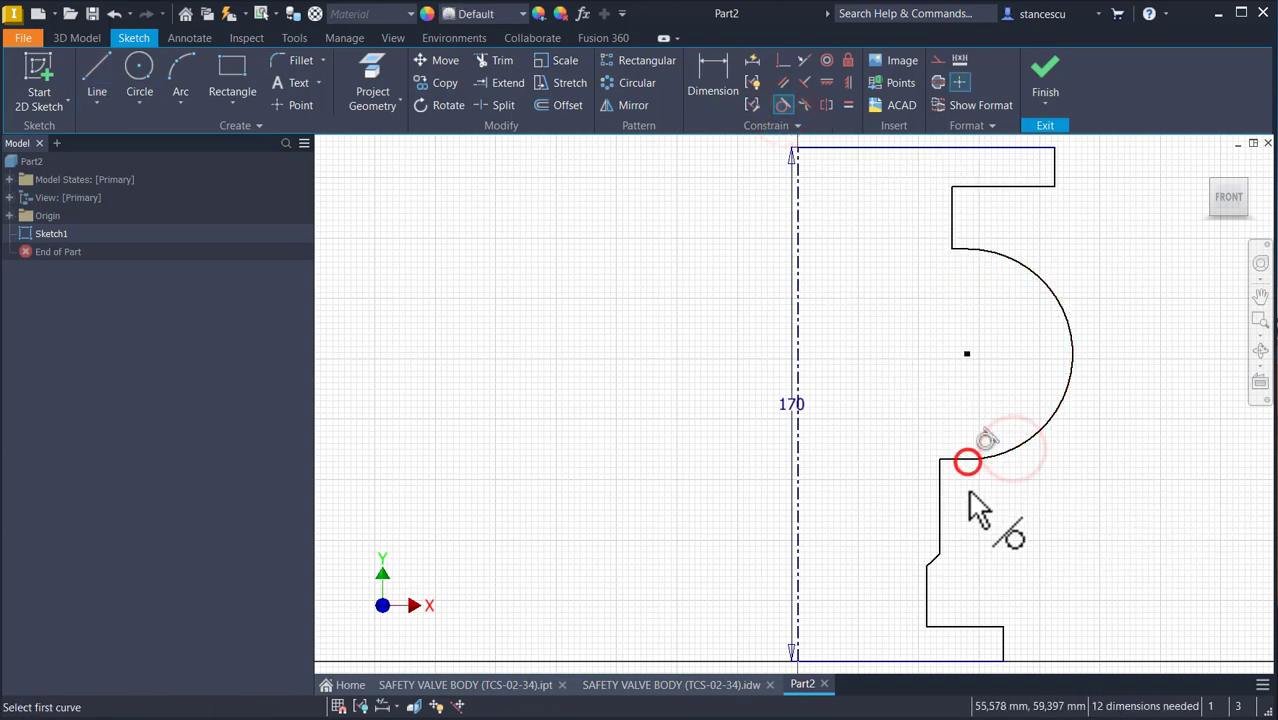
left_click(664, 320)
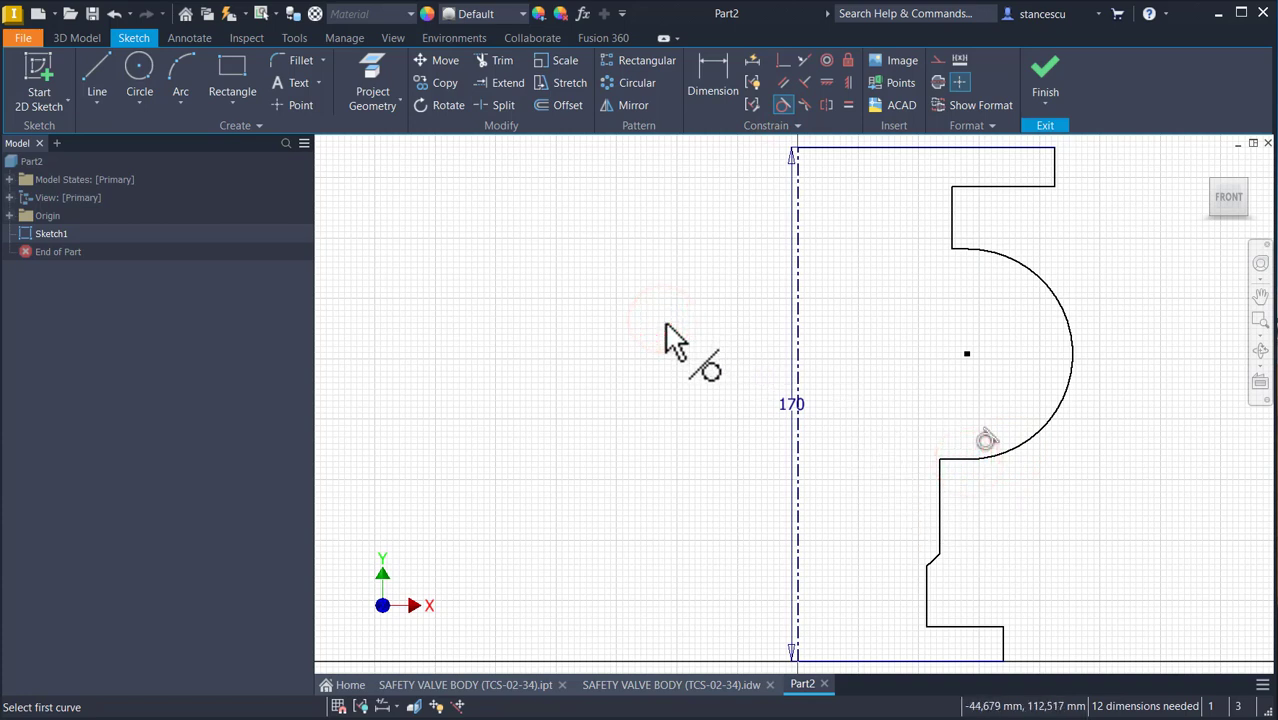
key("Escape")
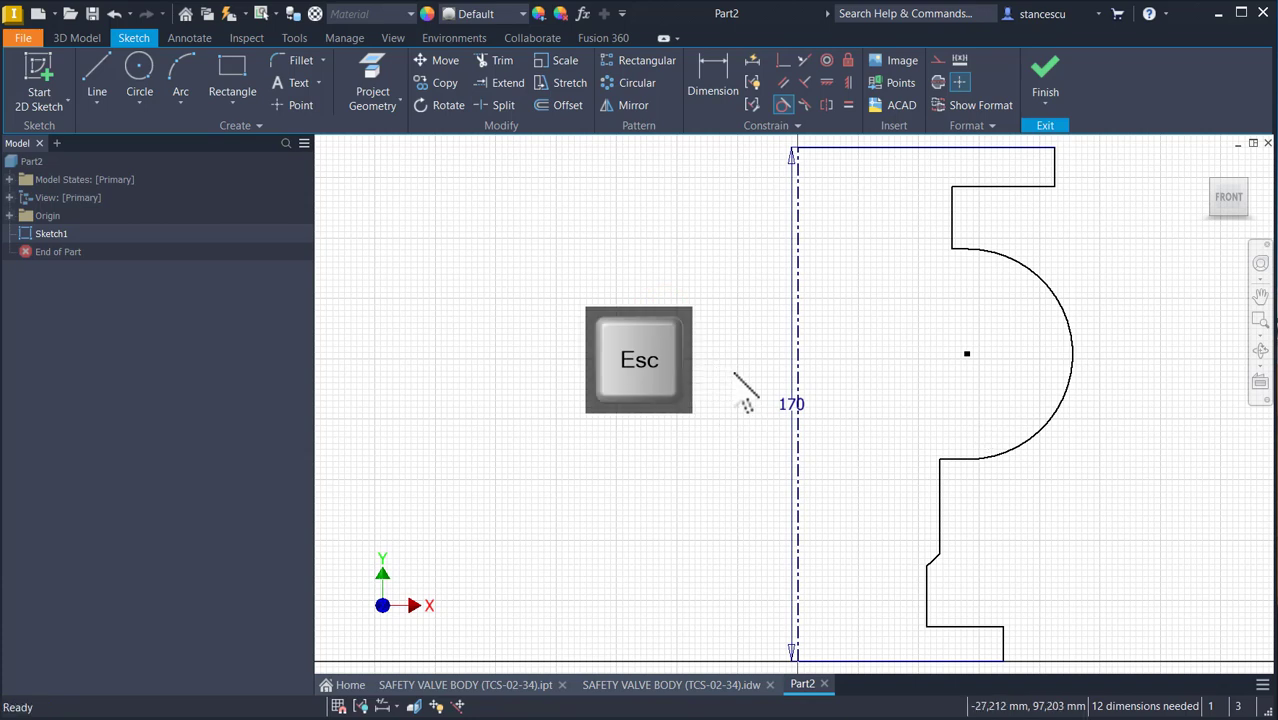
Move the 170 mm dimension away from the centerline and dimension the upper flange's outer diameter as 165 mm.
left_click_drag(788, 402, 712, 418)
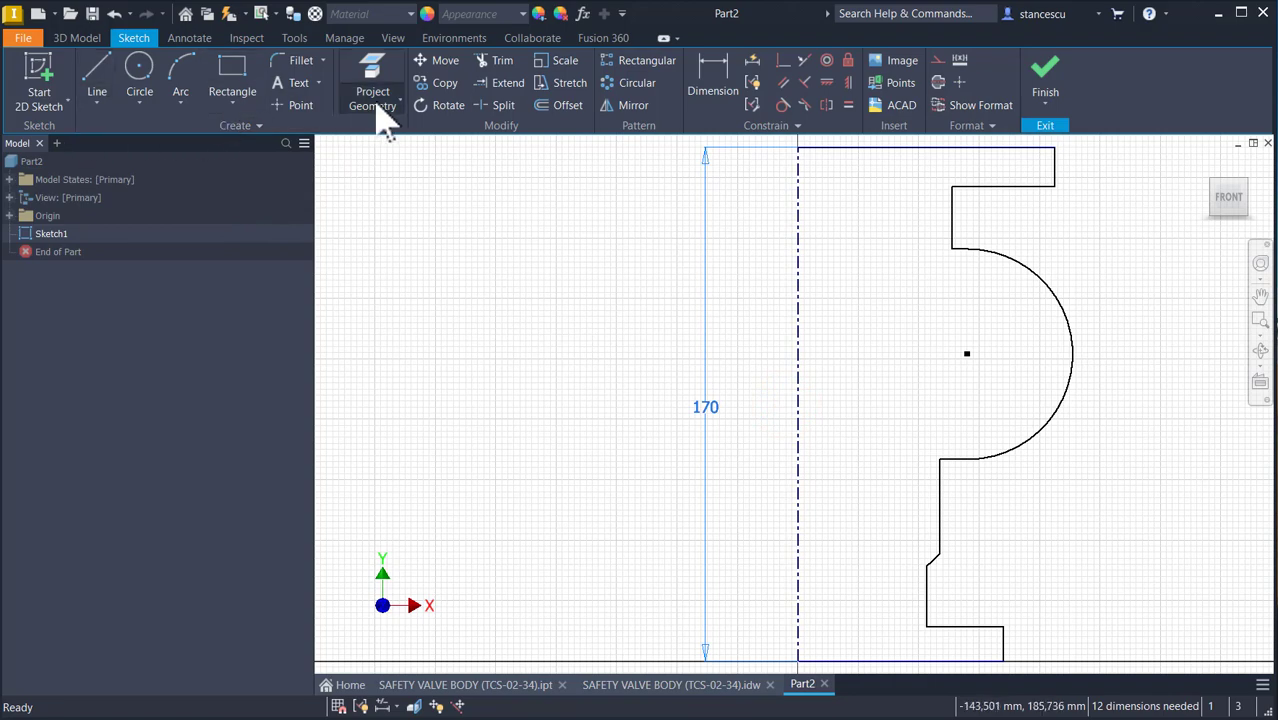
left_click(711, 76)
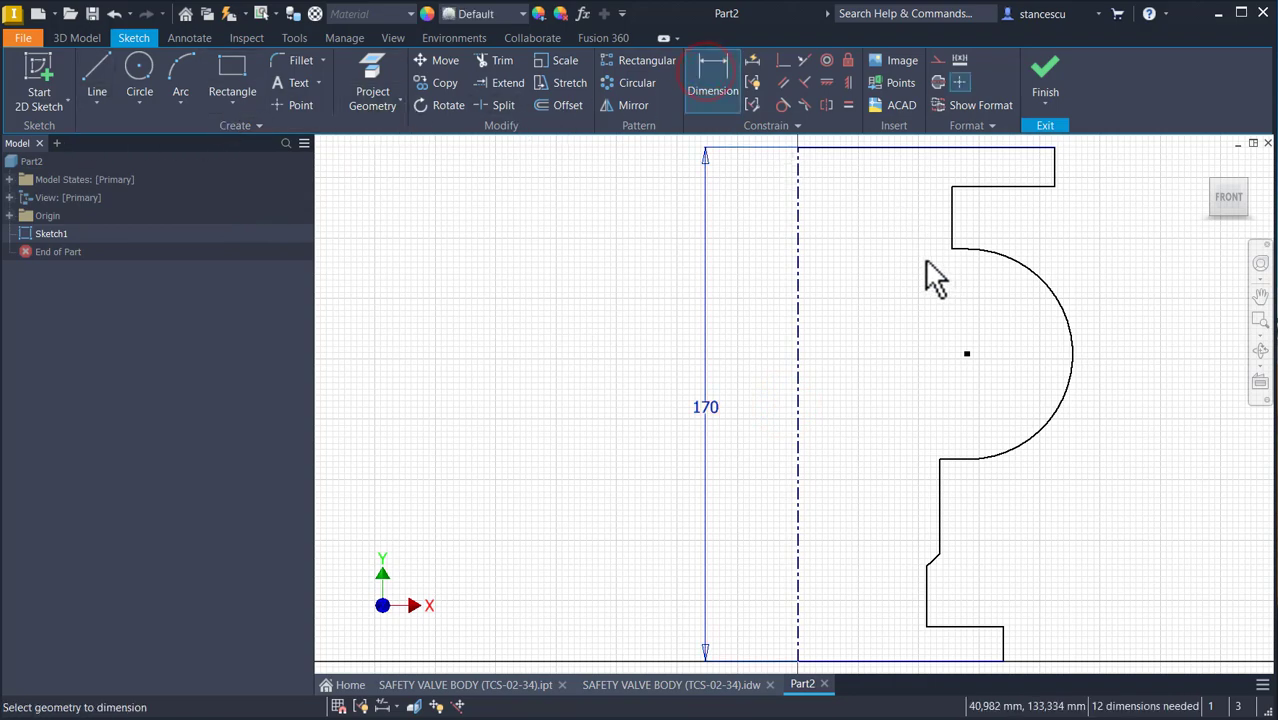
middle_click_drag(926, 264, 921, 334)
left_click(794, 244)
left_click(1049, 230)
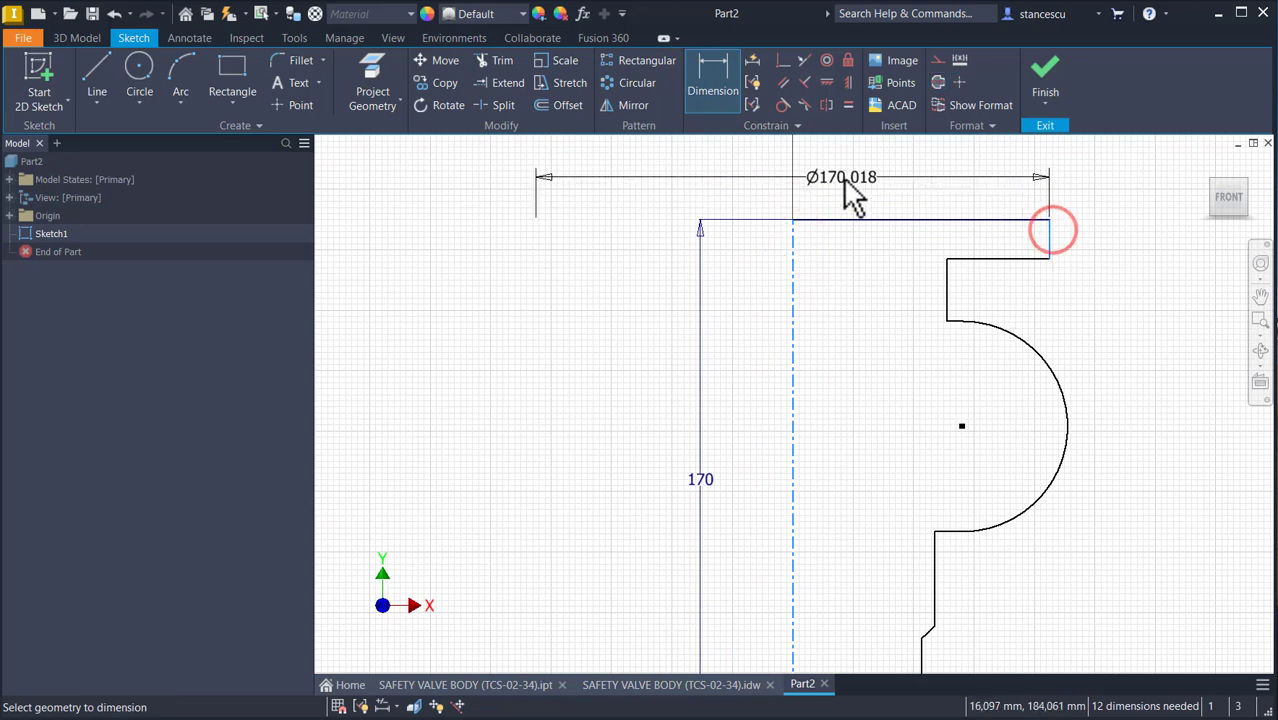
left_click(845, 182)
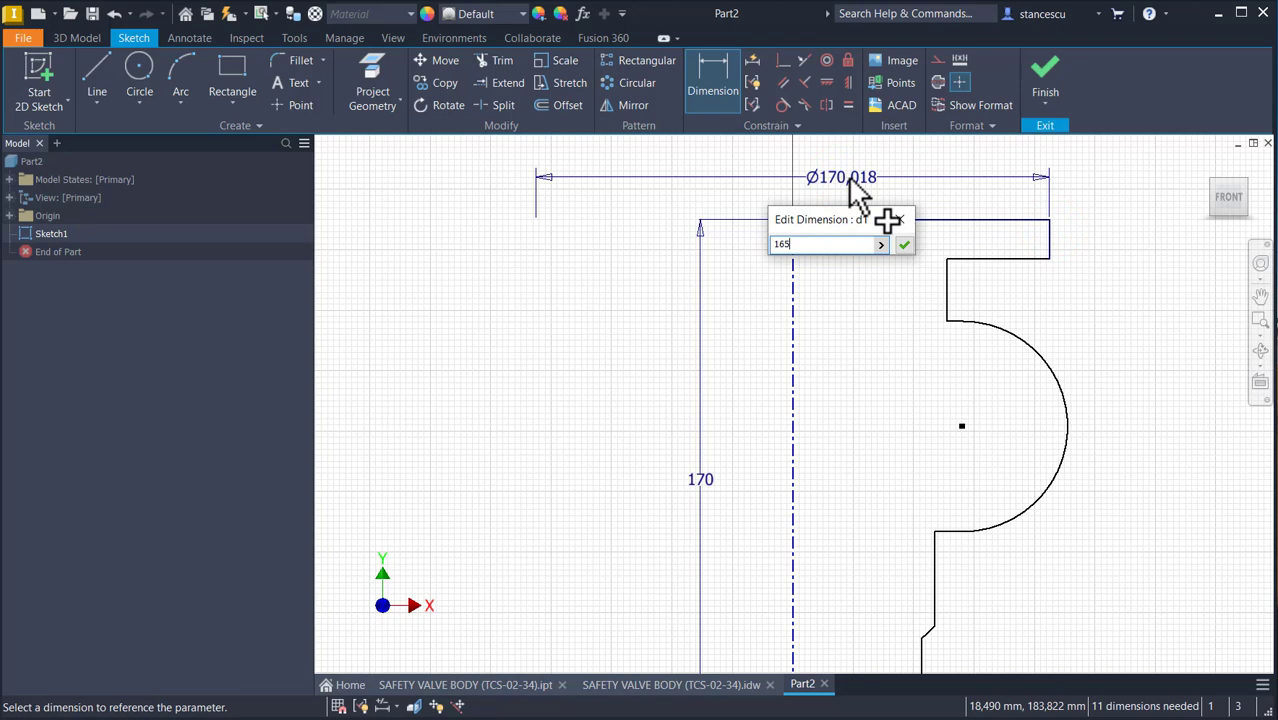
key("Return")
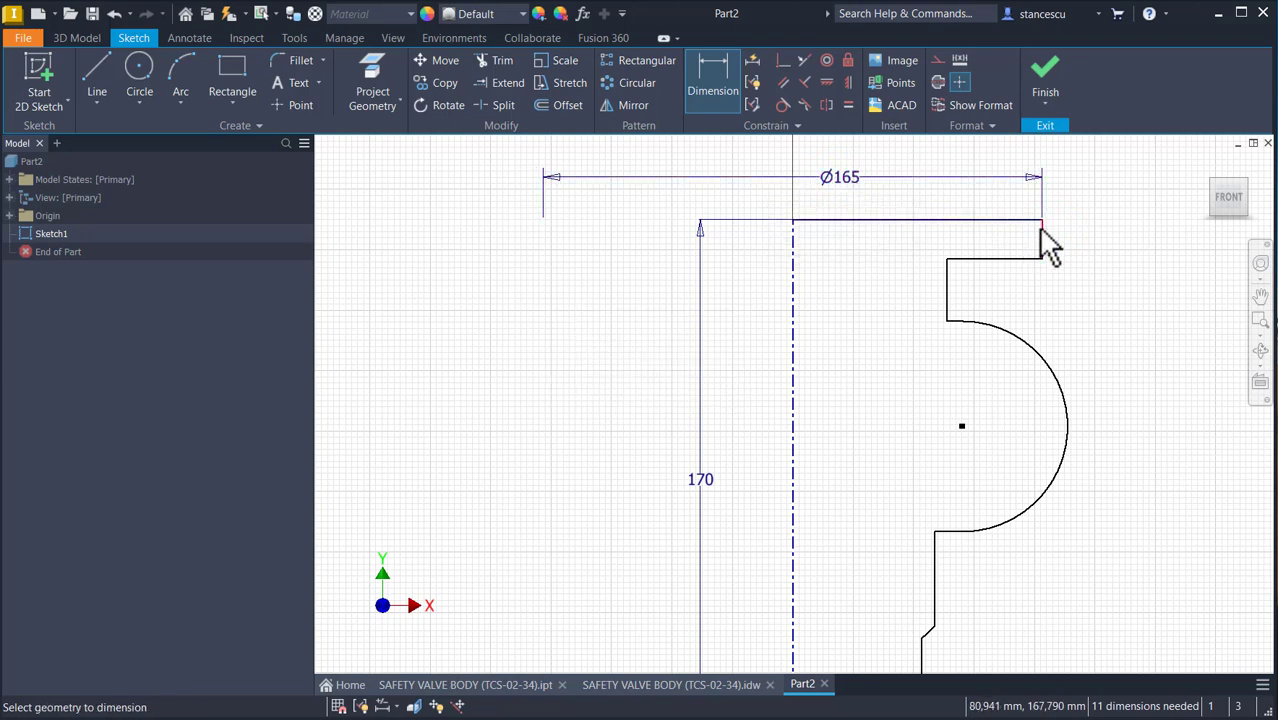
Dimension the upper flange's thickness as 15 mm along its outer vertical edge.
left_click(1041, 229)
left_click(1083, 240)
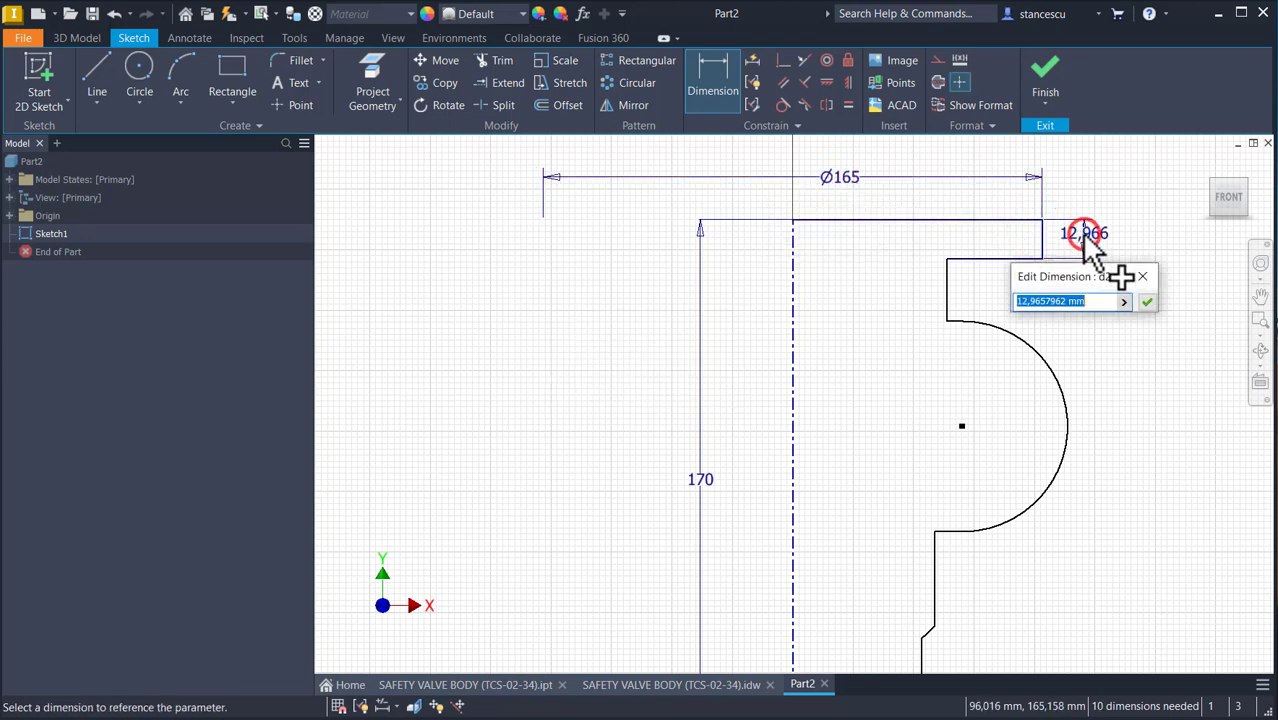
type("15")
key("Return")
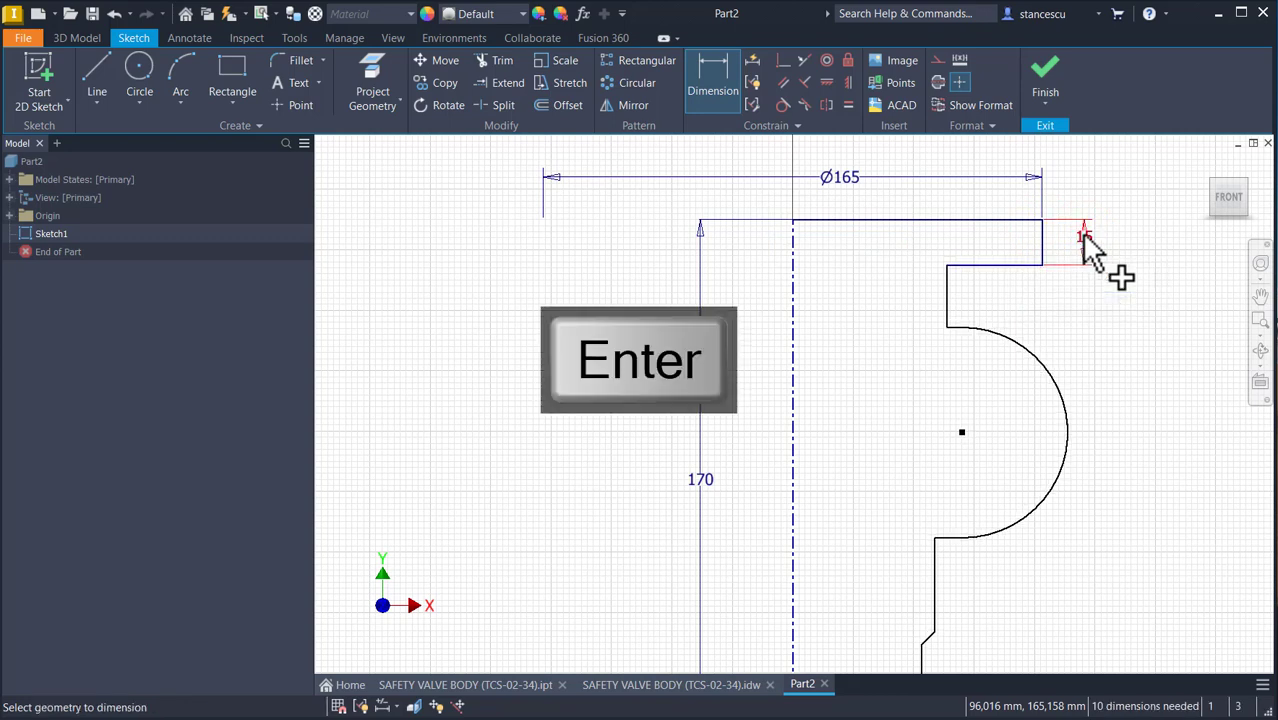
Dimension the vertical distance from the profile's top edge to the bulging arc's center as 70 mm.
left_click(962, 431)
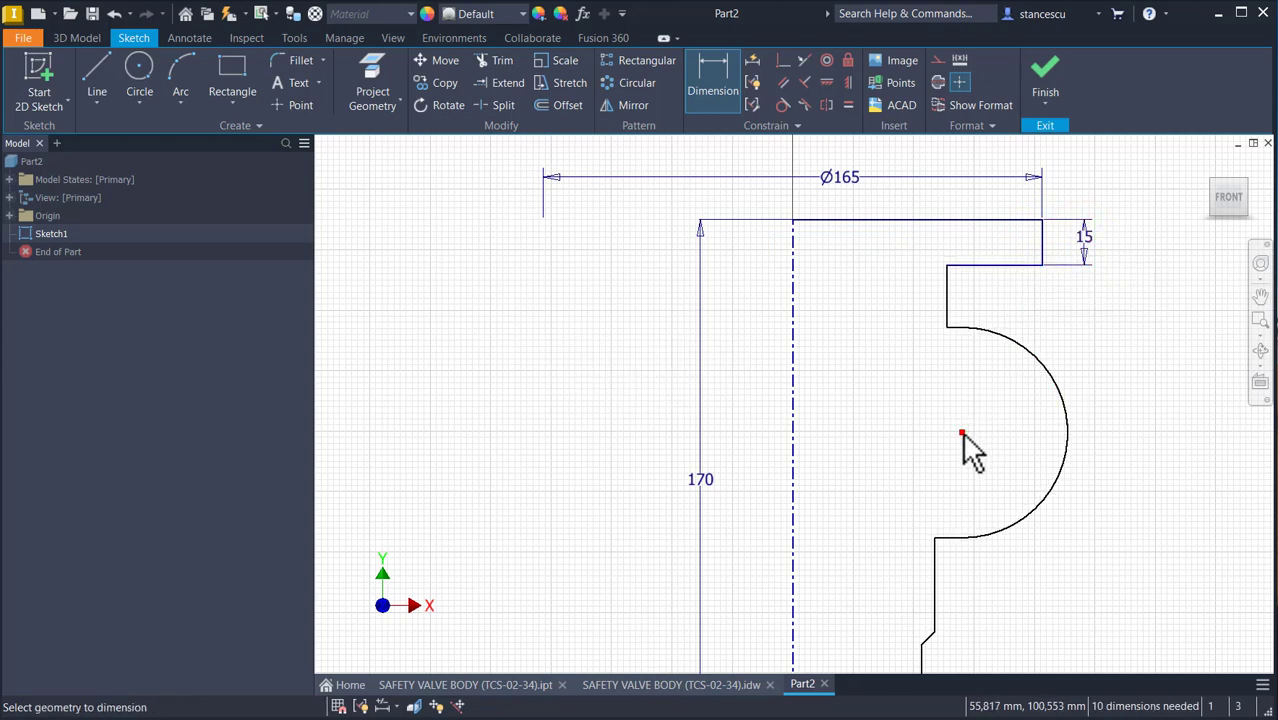
left_click(940, 221)
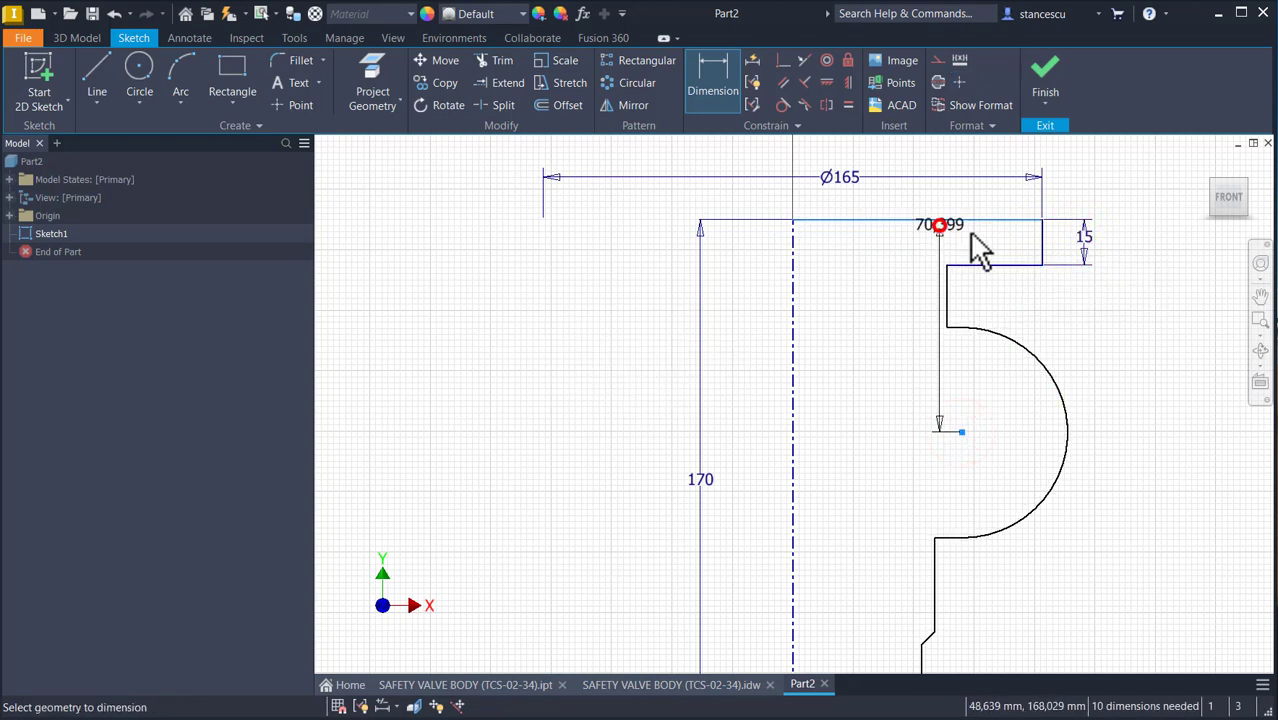
left_click(1152, 305)
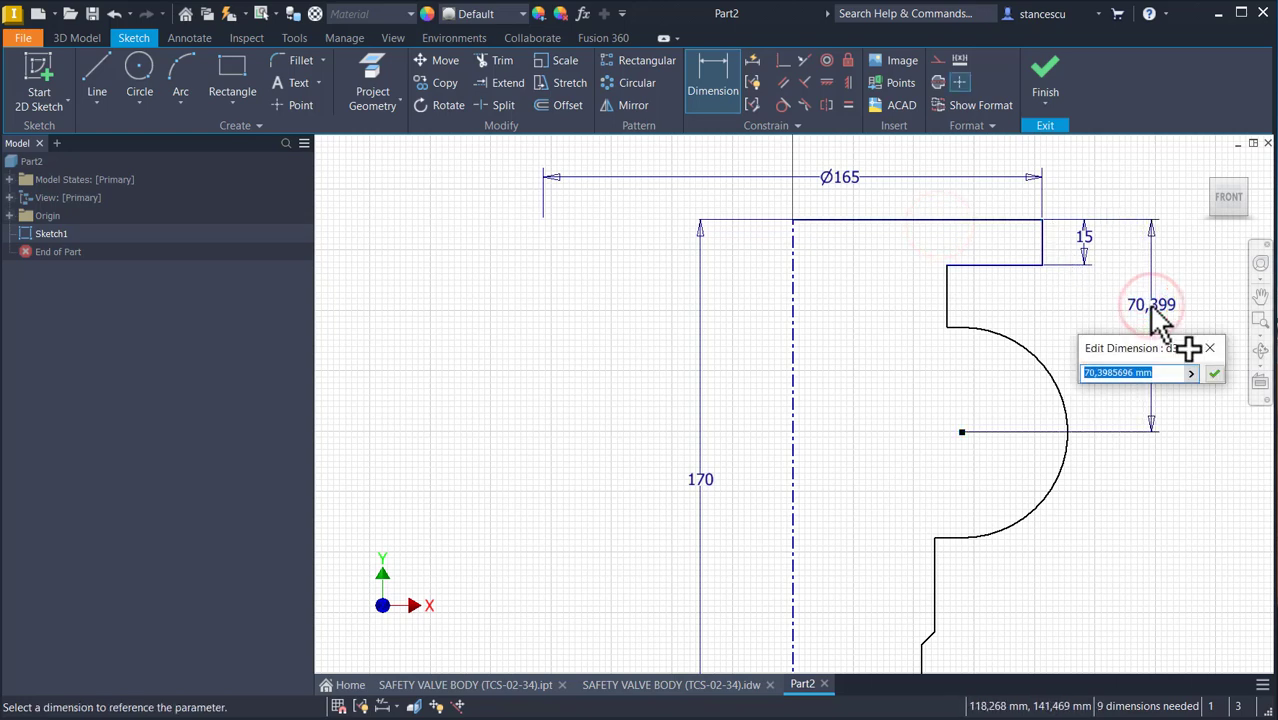
key("Return")
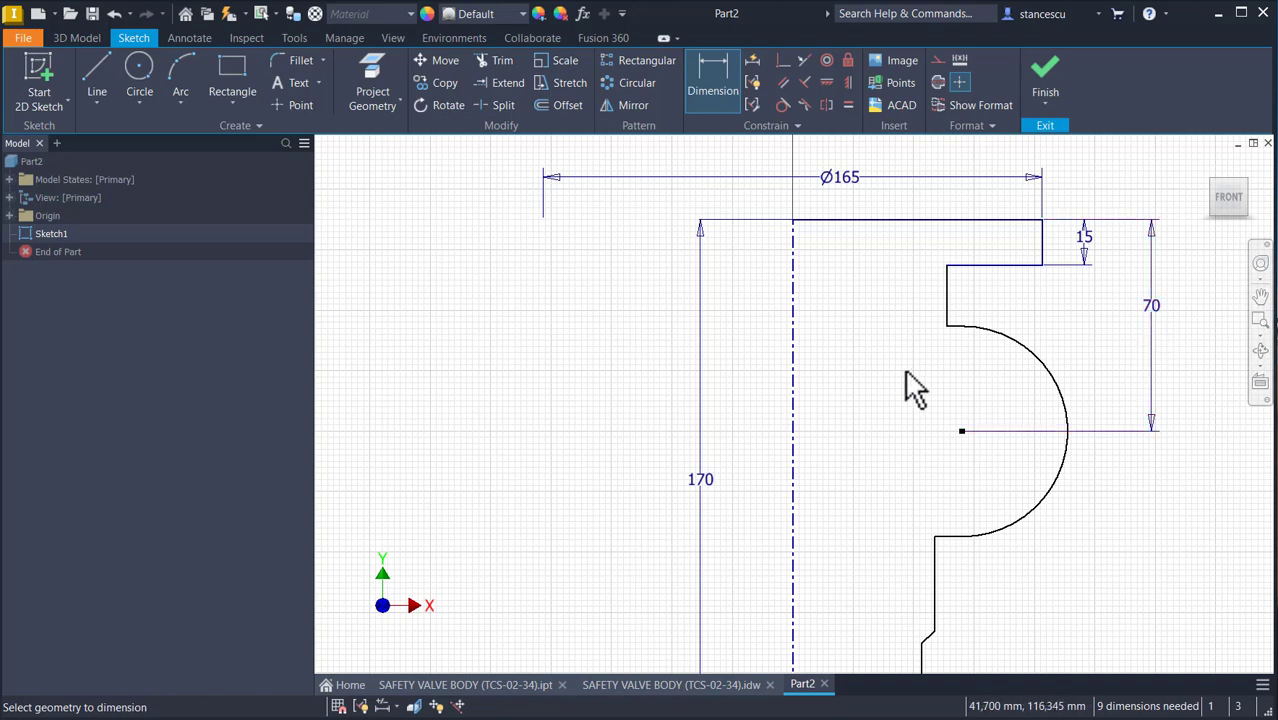
Dimension the neck below the upper flange as a 90 mm diameter about the centerline.
left_click(948, 295)
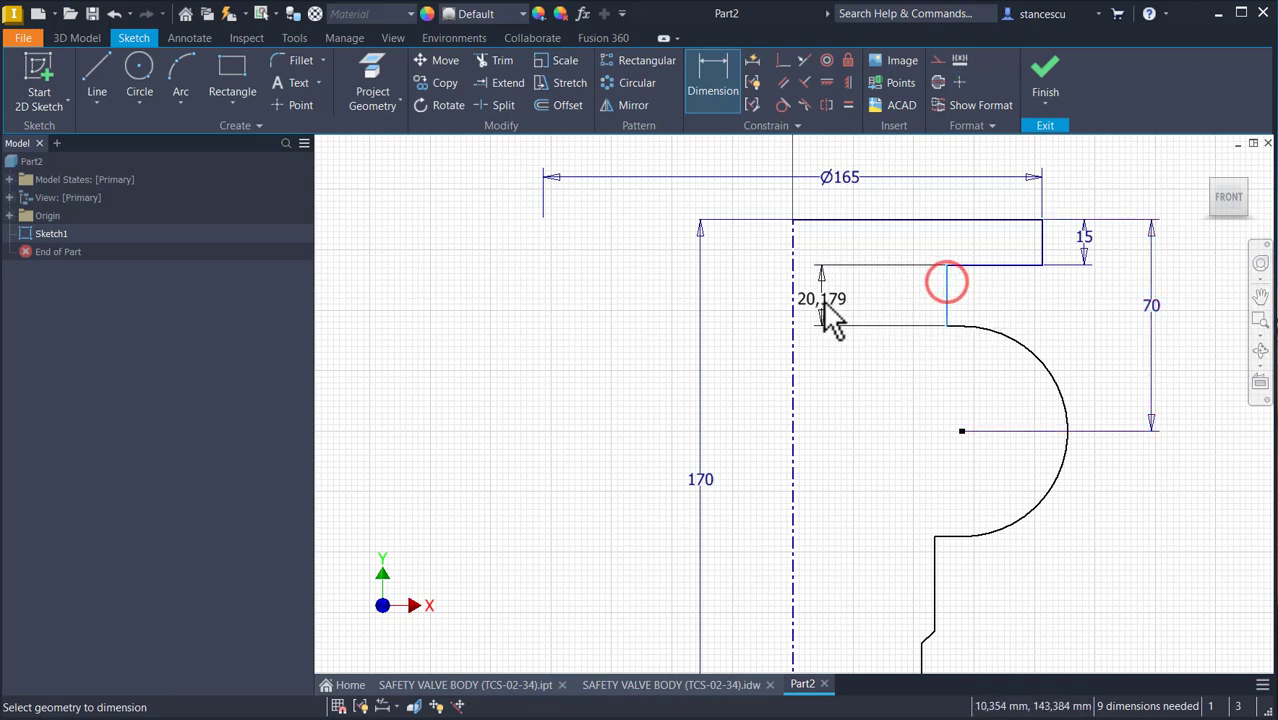
left_click(793, 303)
left_click(847, 298)
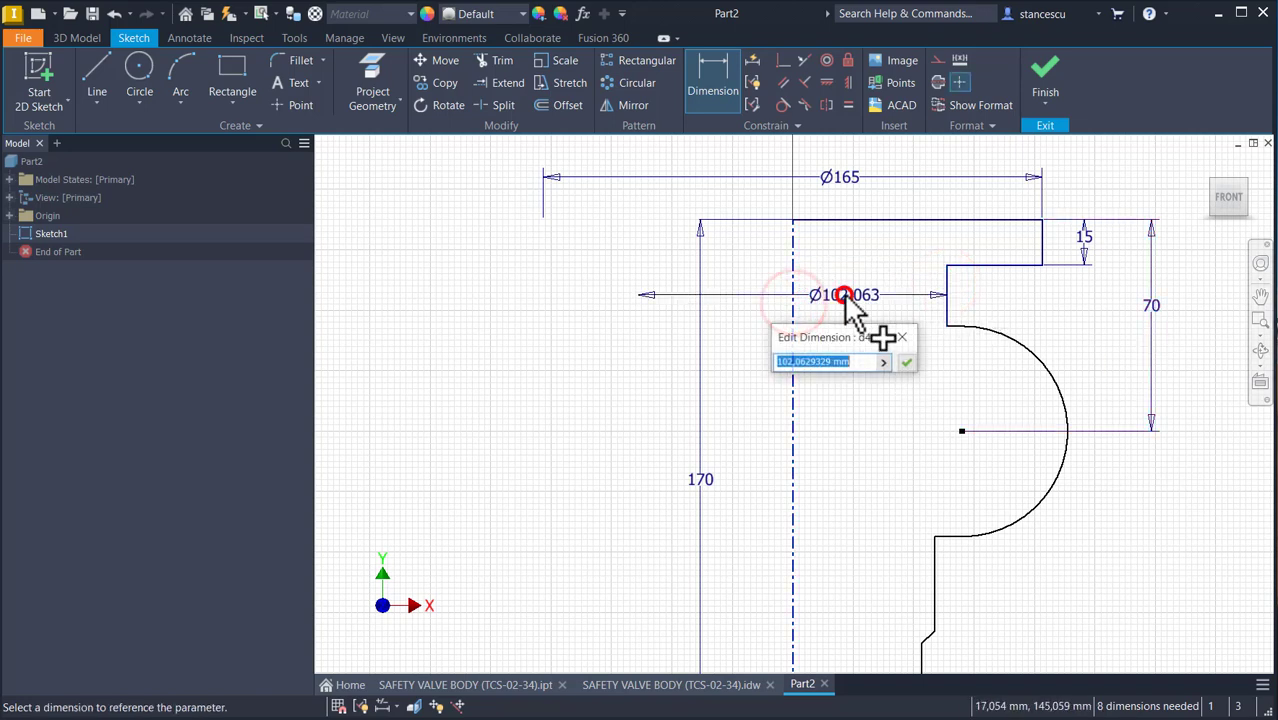
type("9")
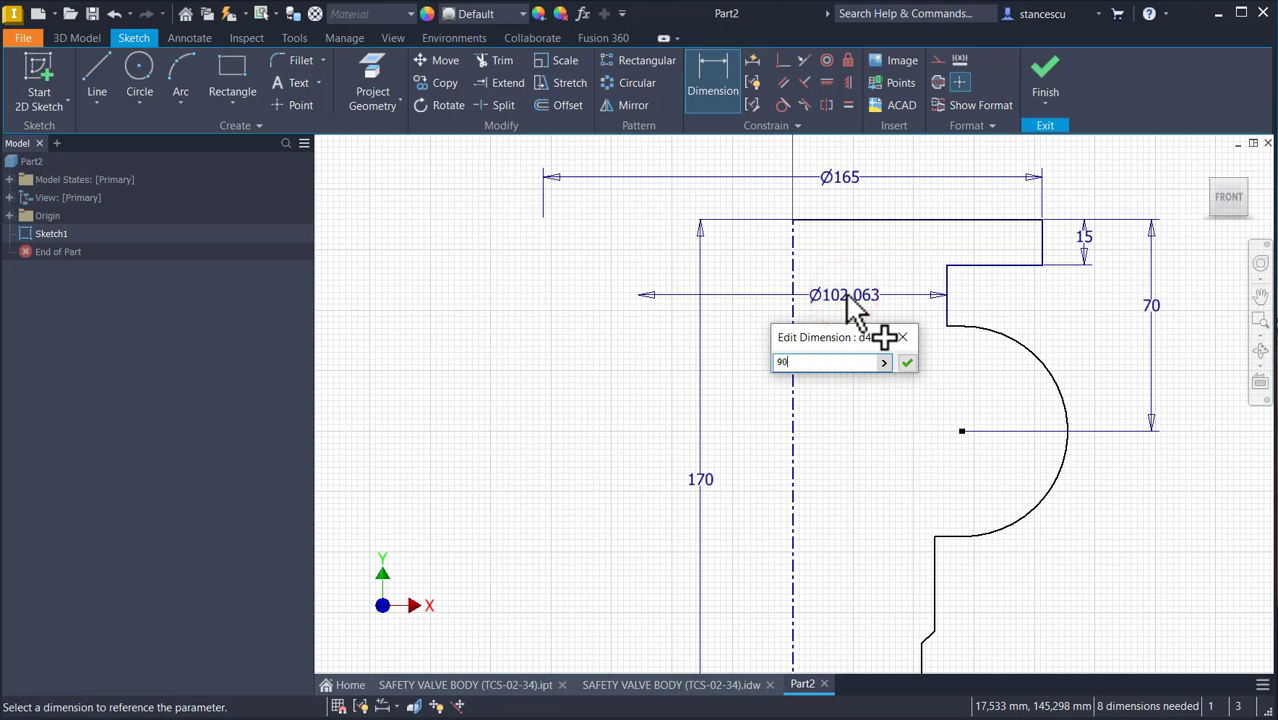
type("0")
key("Return")
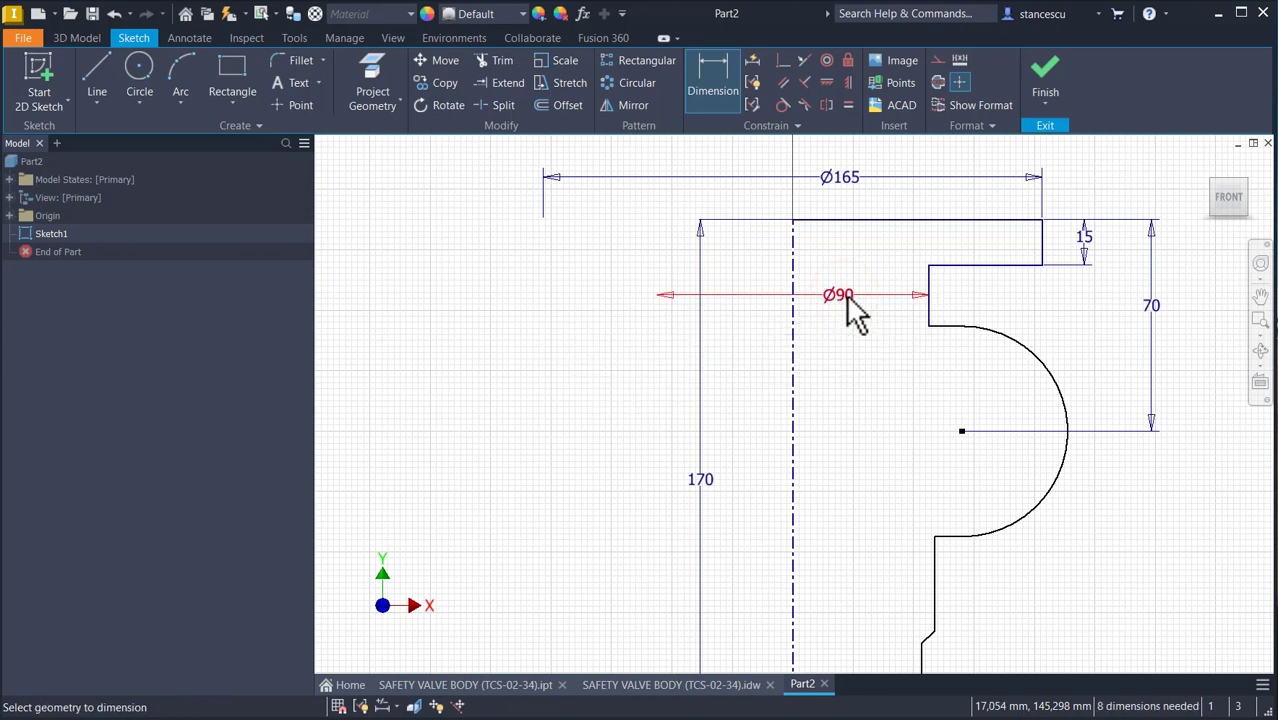
Locate the bulging arc's center with a 100 mm diameter dimension about the centerline.
left_click(959, 429)
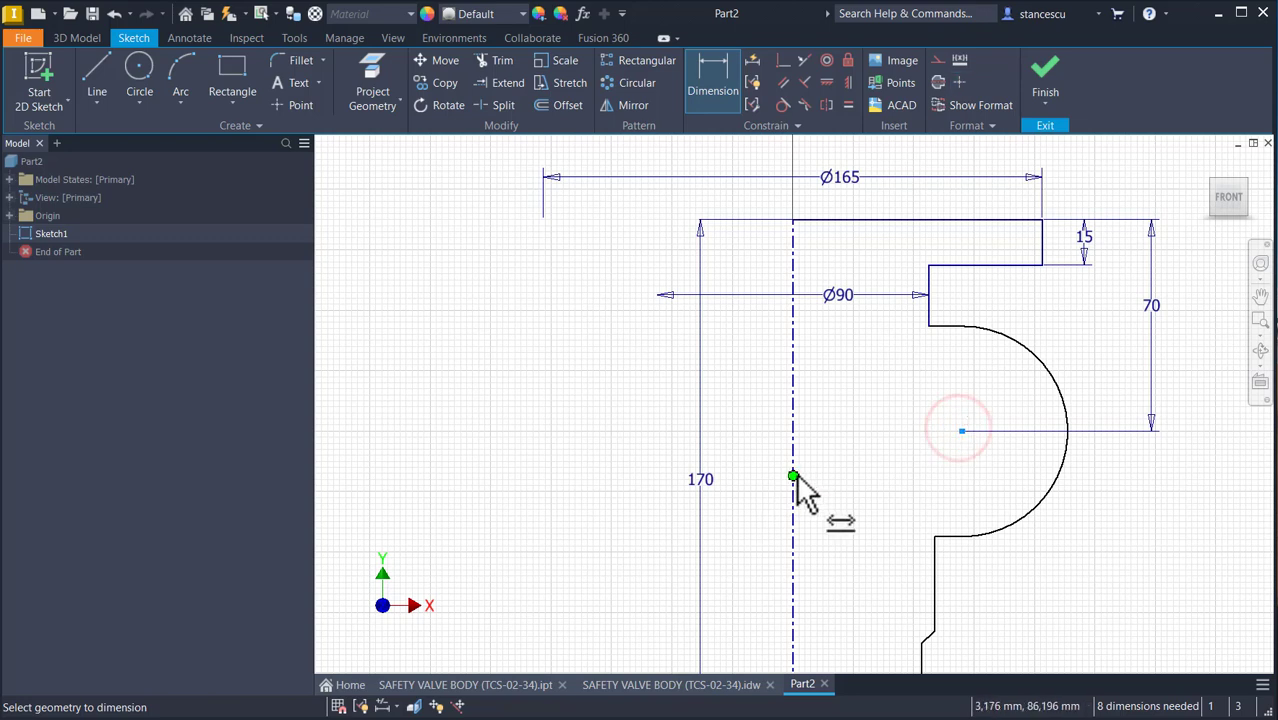
left_click(796, 458)
left_click(836, 379)
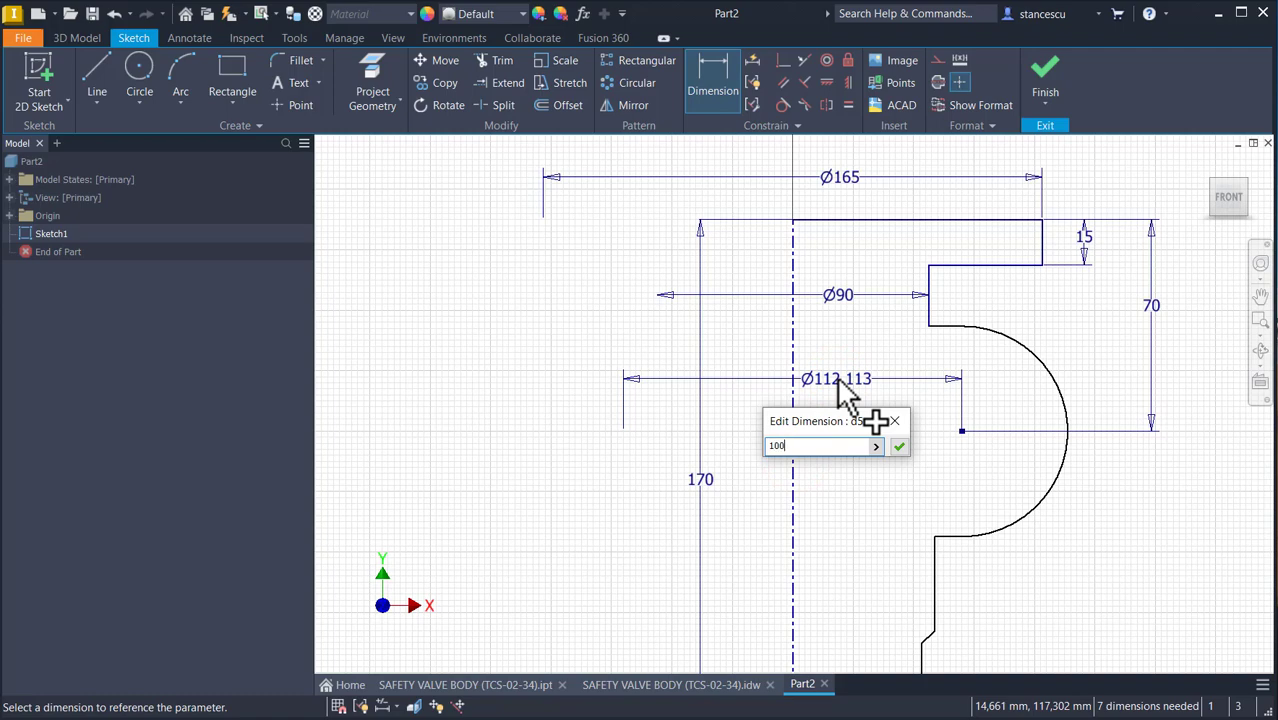
type("100")
key("Return")
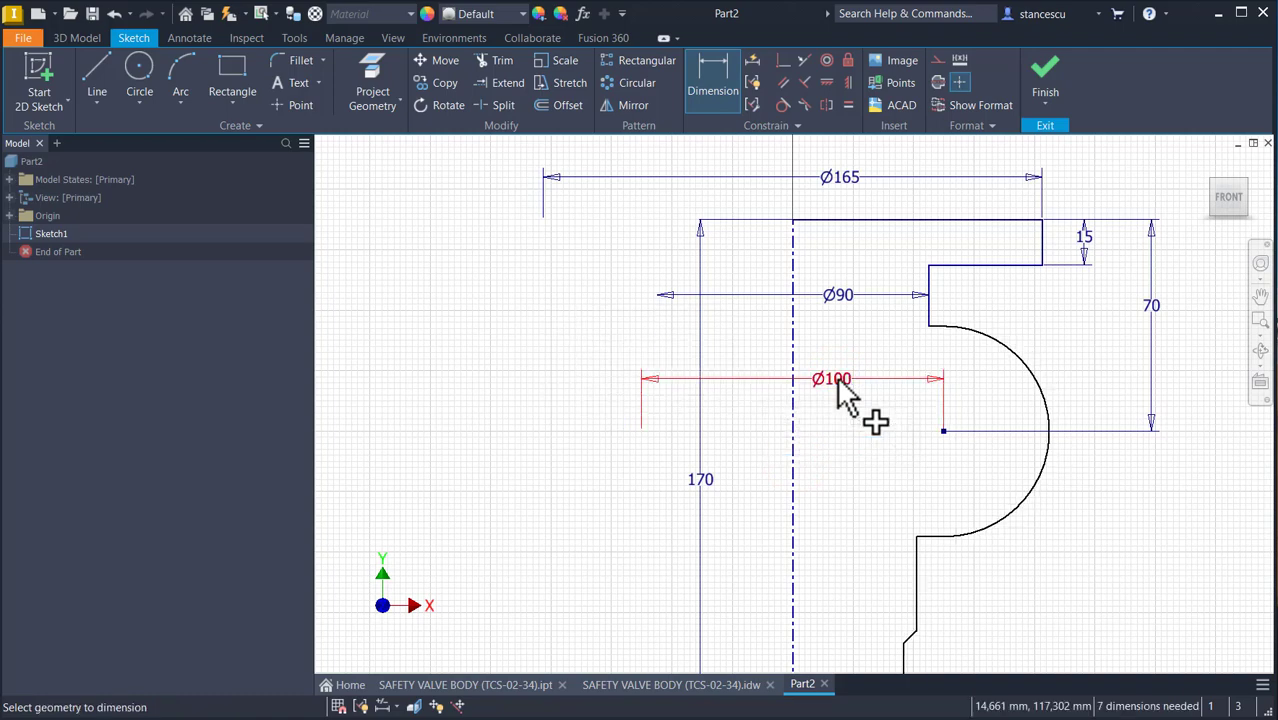
Dimension the vertical line just below the bulging arc as a 70 mm diameter about the centerline.
middle_click_drag(876, 580, 858, 414)
left_click(910, 436)
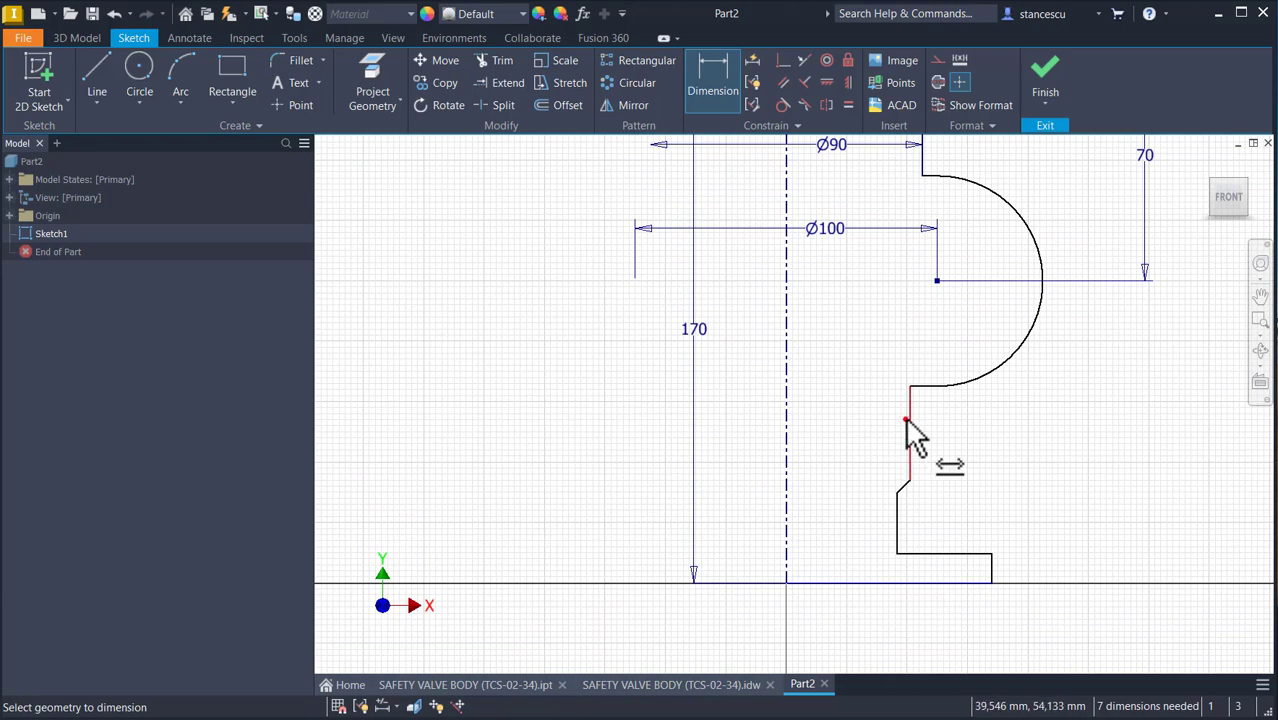
left_click(784, 447)
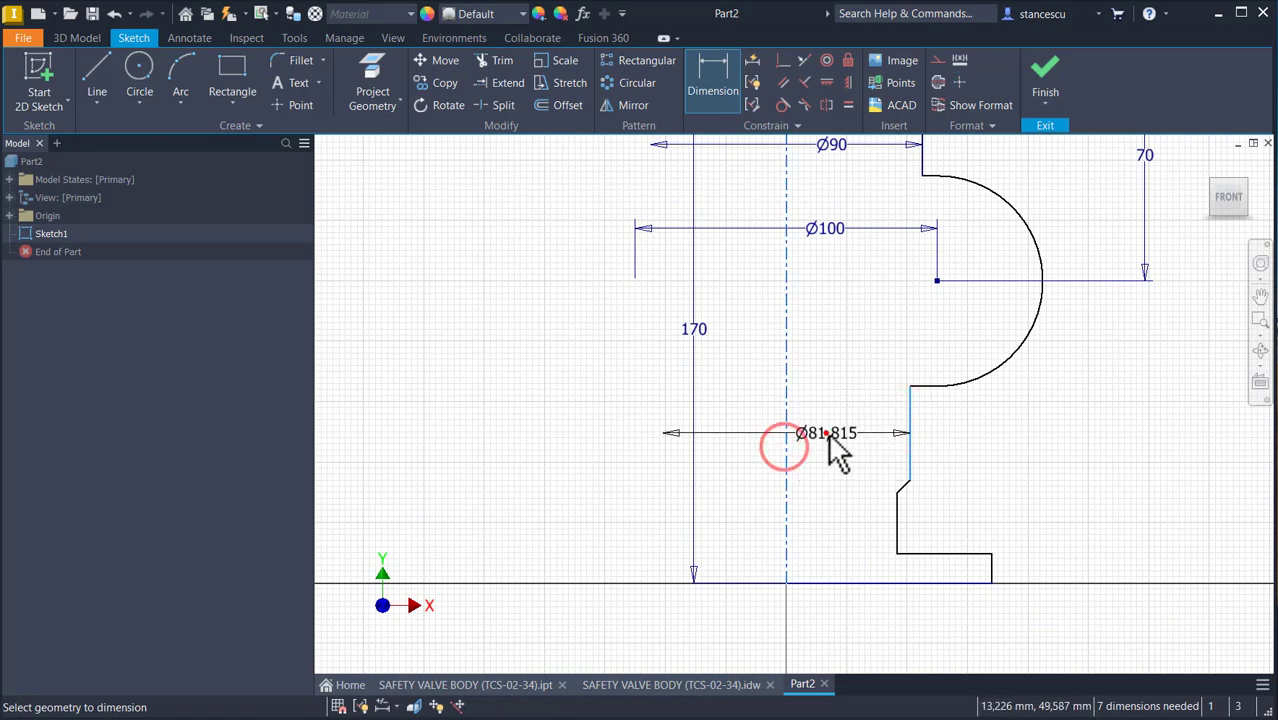
left_click(826, 428)
type("7")
key("Return")
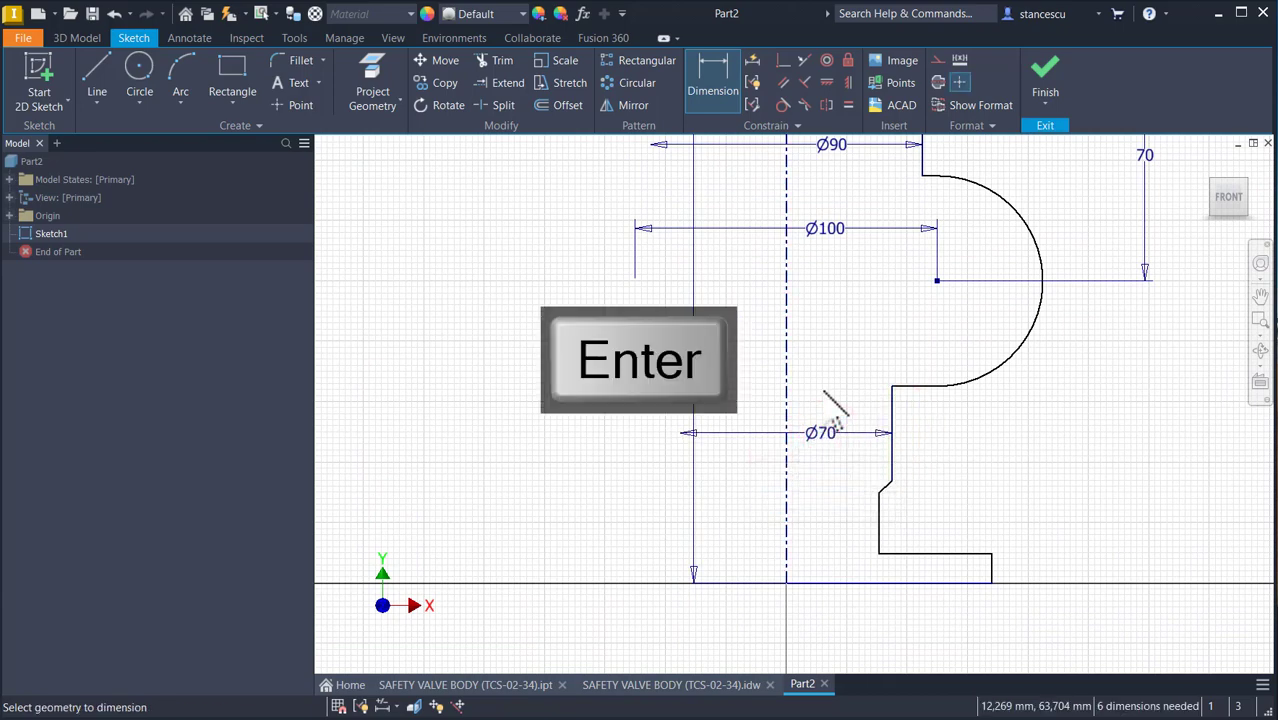
Dimension the lower neck just above the bottom flange as a 60 mm diameter about the centerline.
left_click(880, 513)
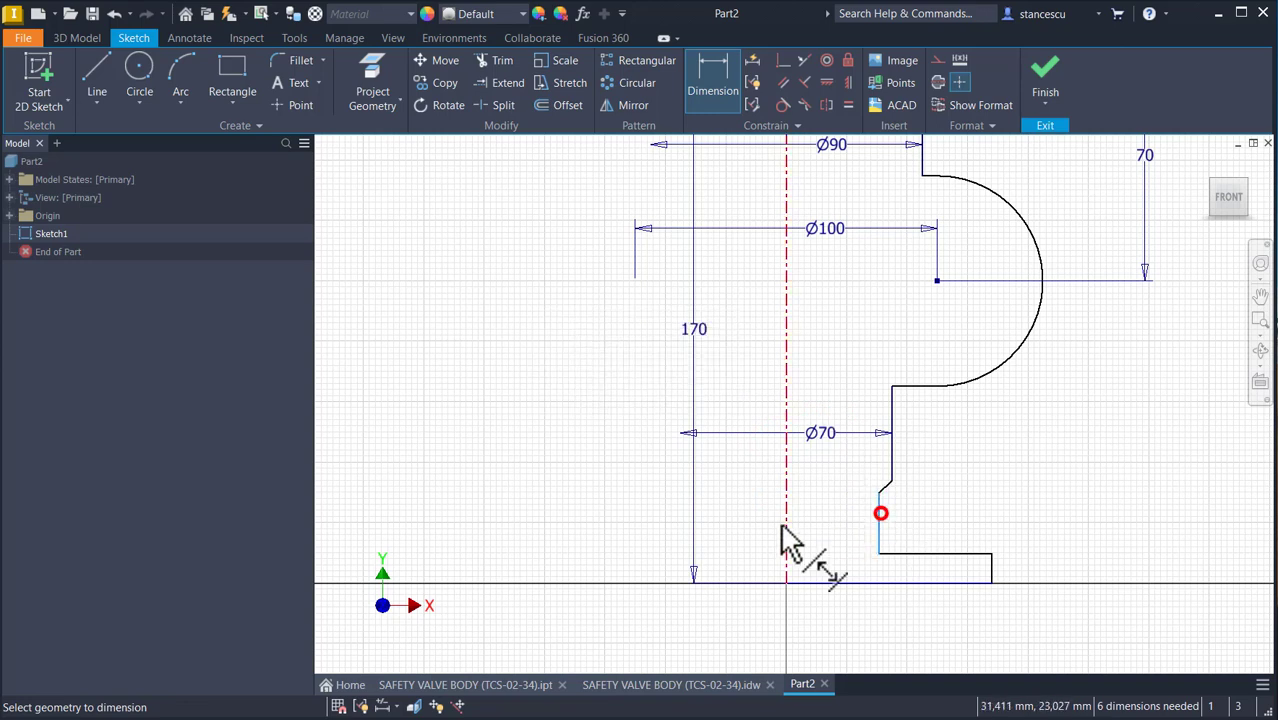
left_click(787, 528)
left_click(830, 518)
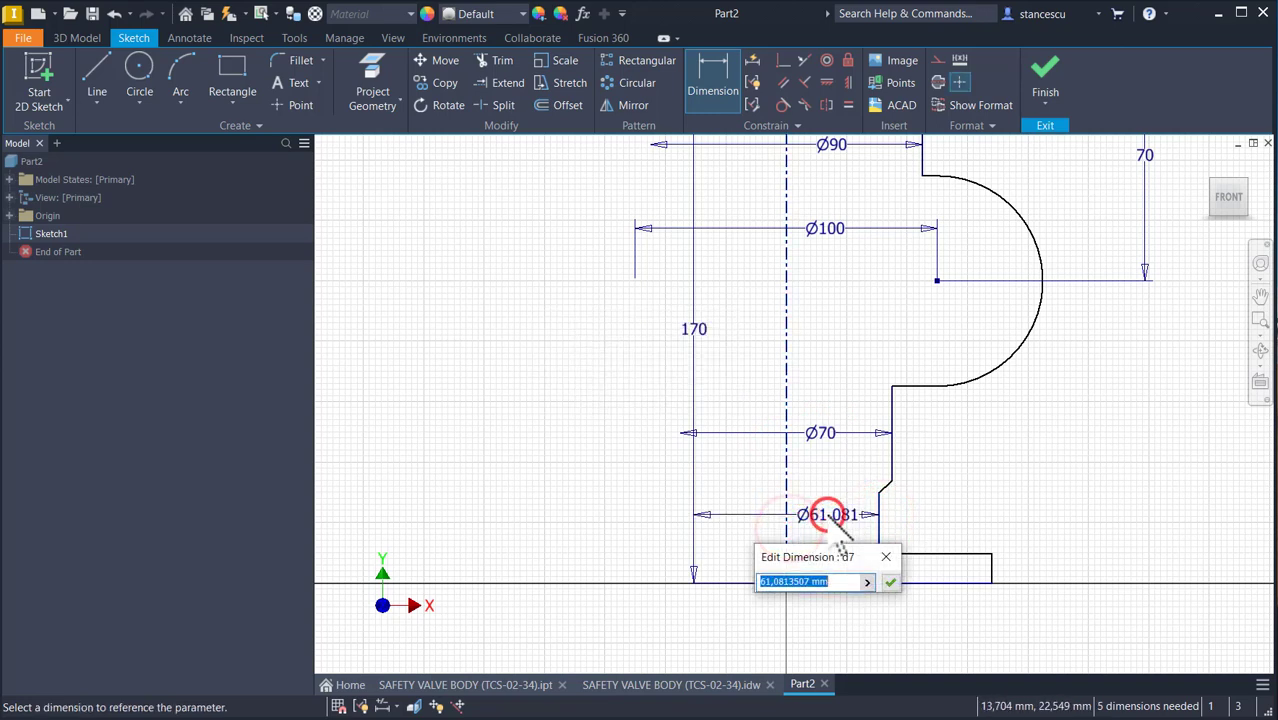
type("60")
key("Return")
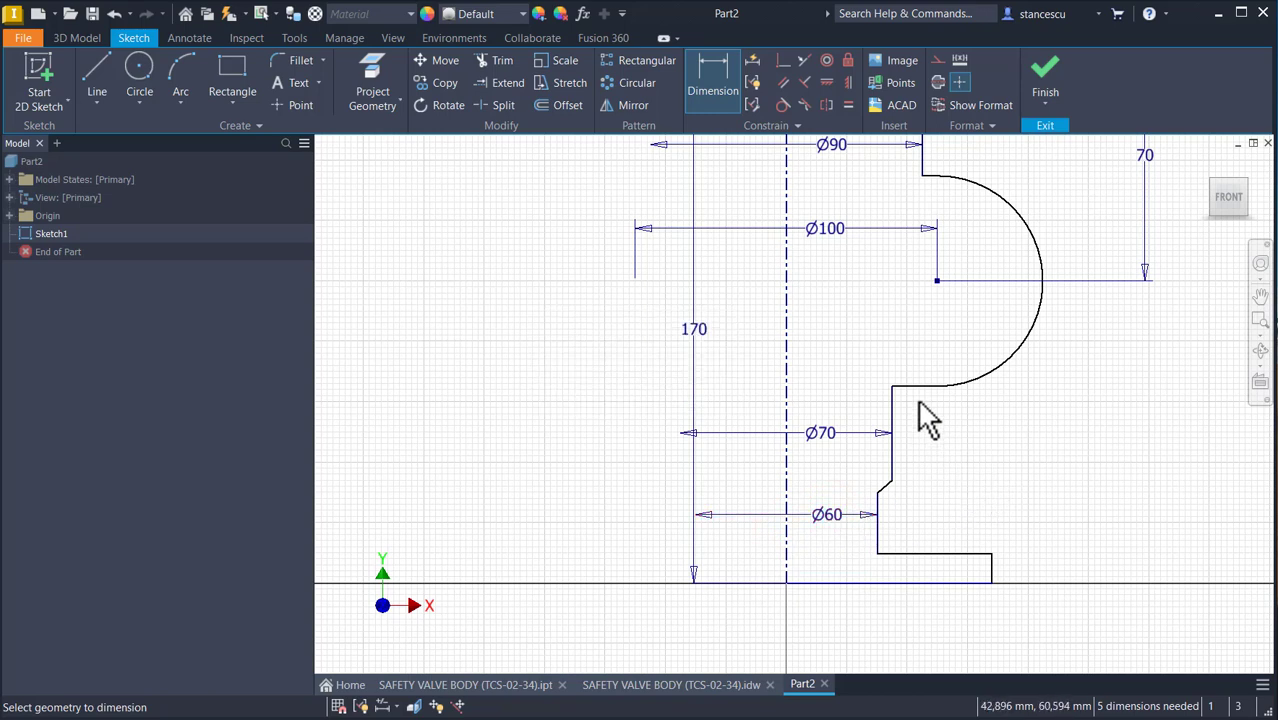
Set the length of the vertical line between the bulging arc and the short diagonal to 35 mm.
left_click(893, 420)
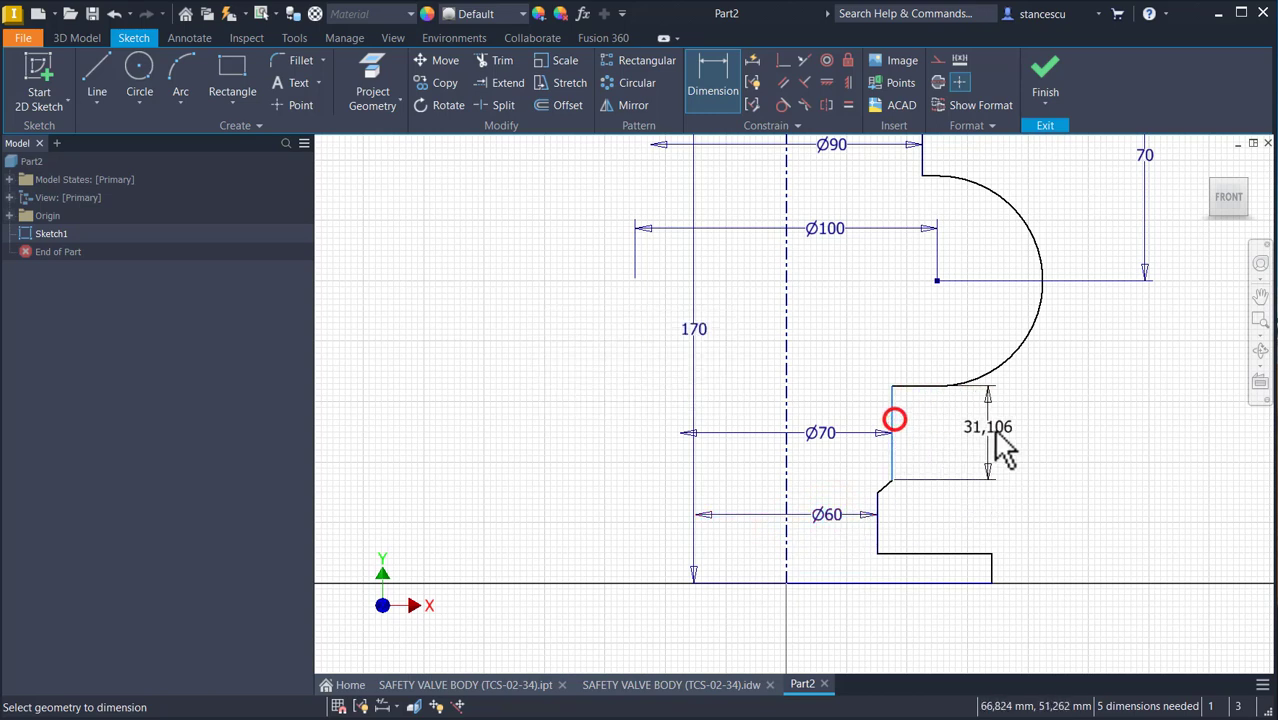
left_click(1027, 450)
type("35")
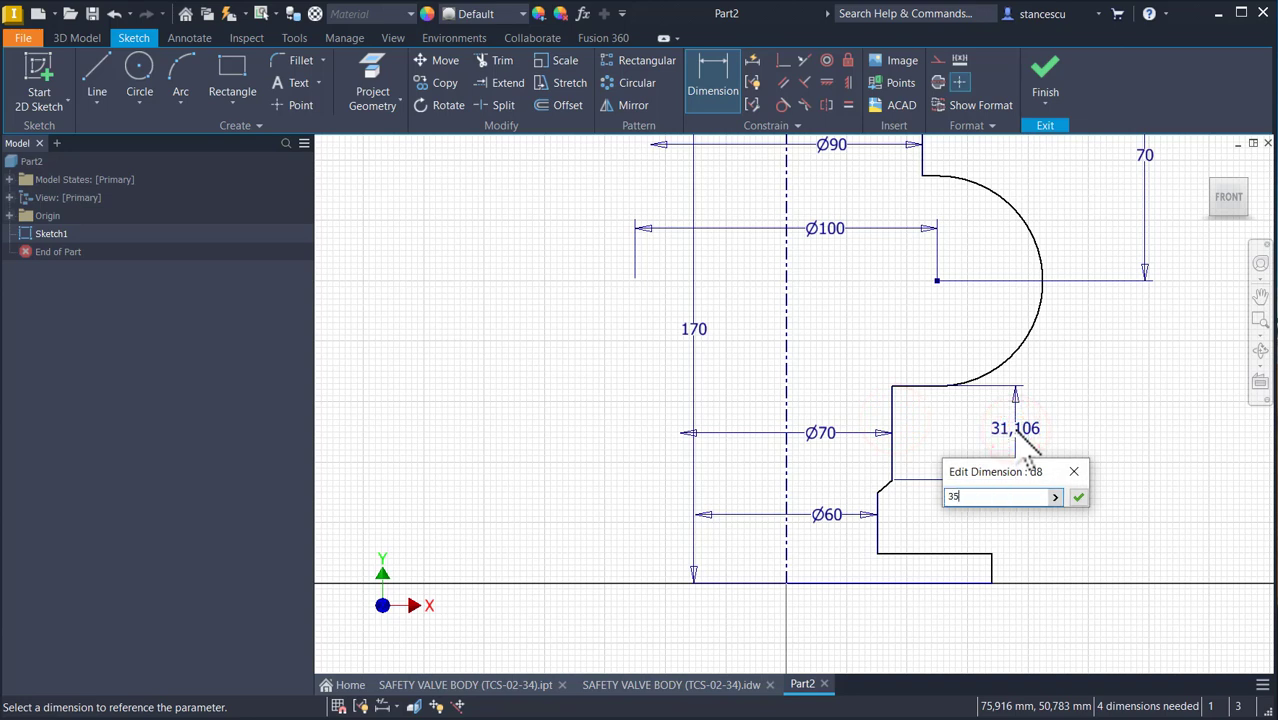
key("Return")
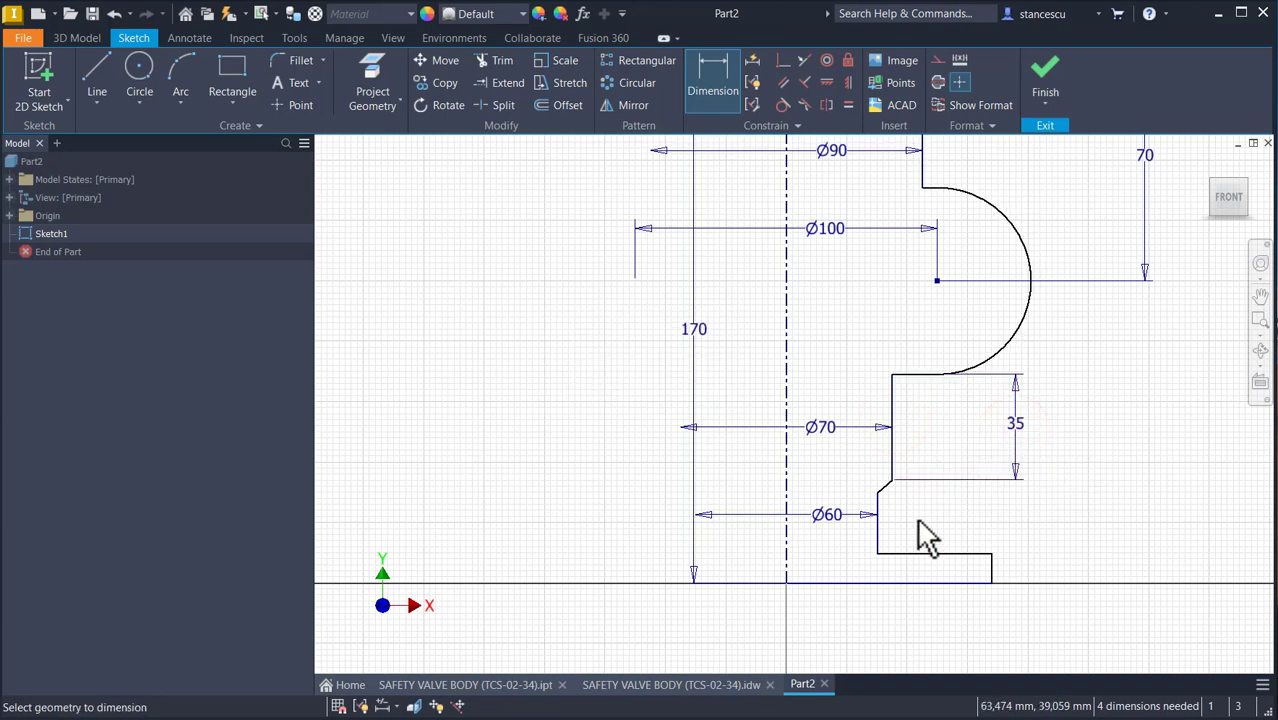
Dimension the angle between the short diagonal and the bottom flange's upper edge as 45 degrees.
scroll(885, 505, "up", 3)
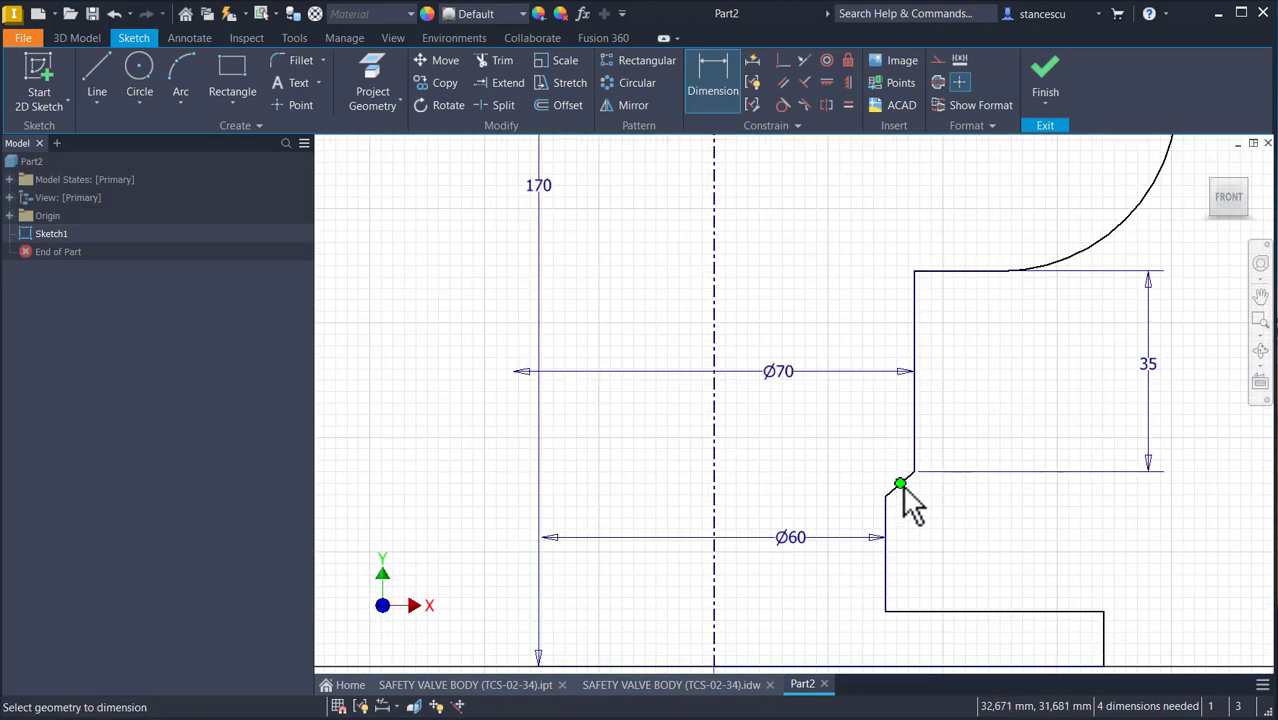
left_click(904, 478)
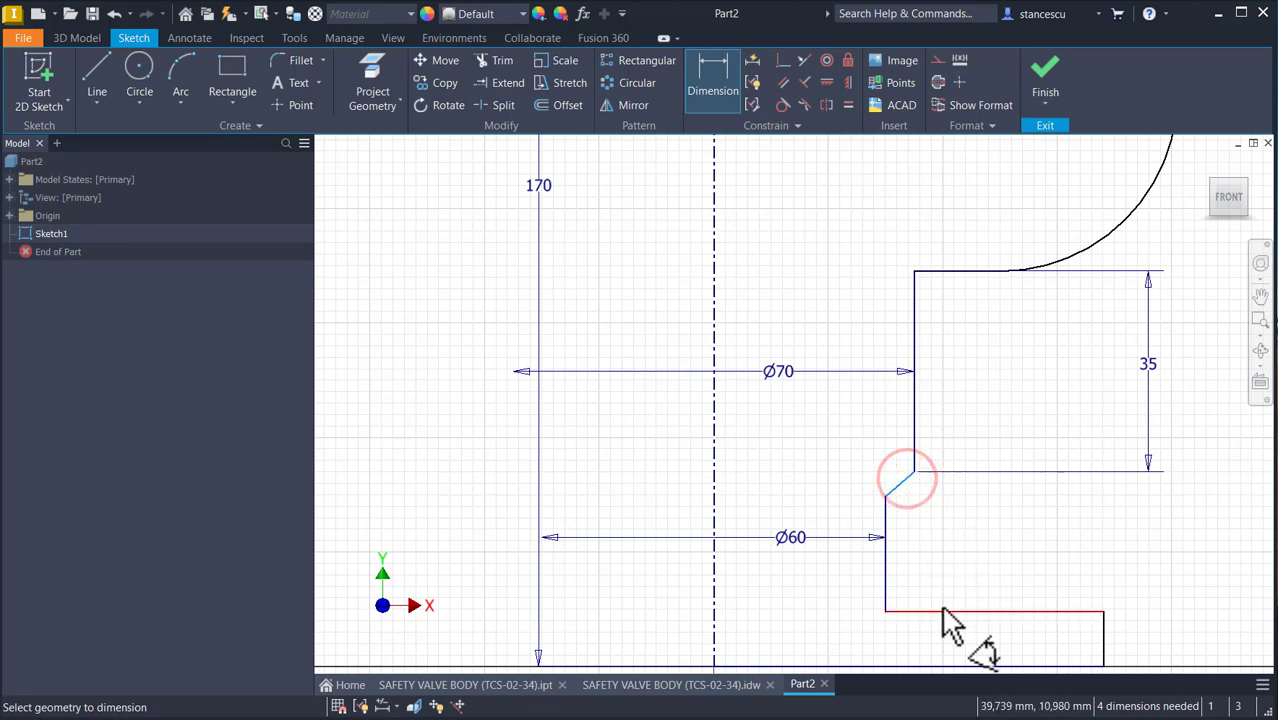
left_click(944, 609)
left_click(1030, 517)
type("45")
key("Return")
Dimension the bottom flange's thickness as 15 mm between its upper and lower edges.
key("Num_Lock")
scroll(1036, 530, "up", 3)
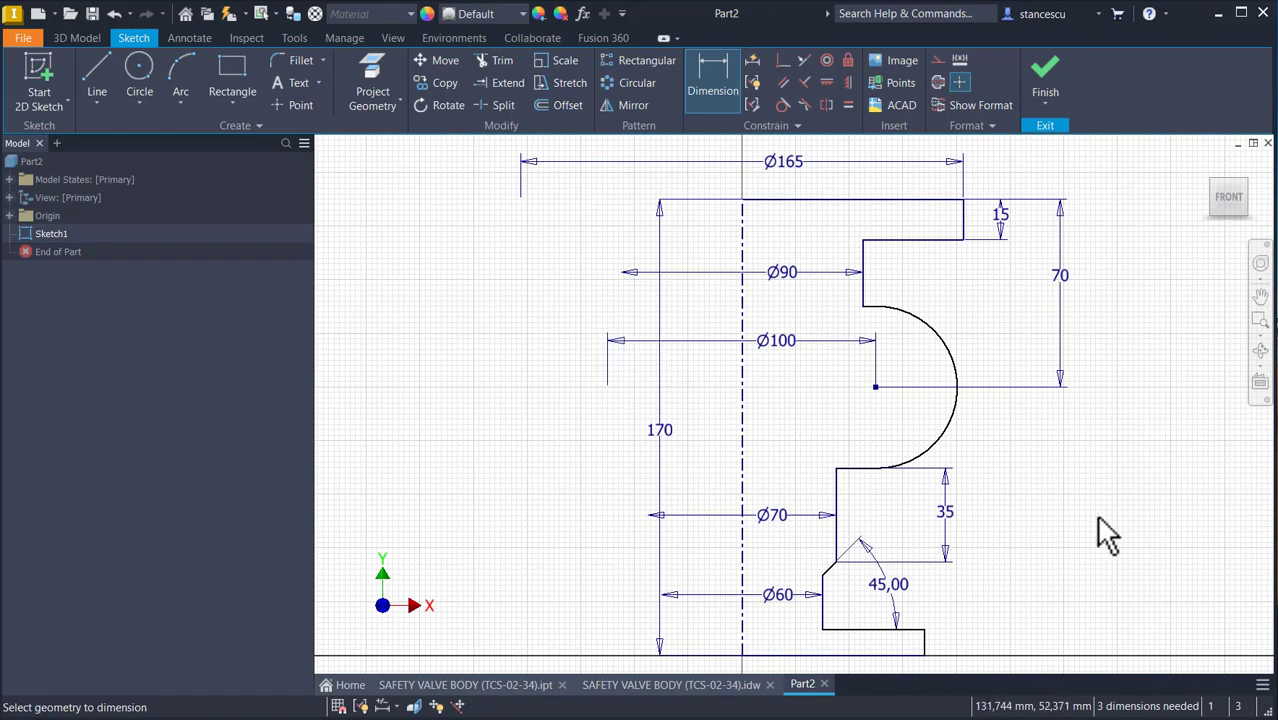
middle_click_drag(1100, 530, 1093, 437)
scroll(958, 560, "down", 3)
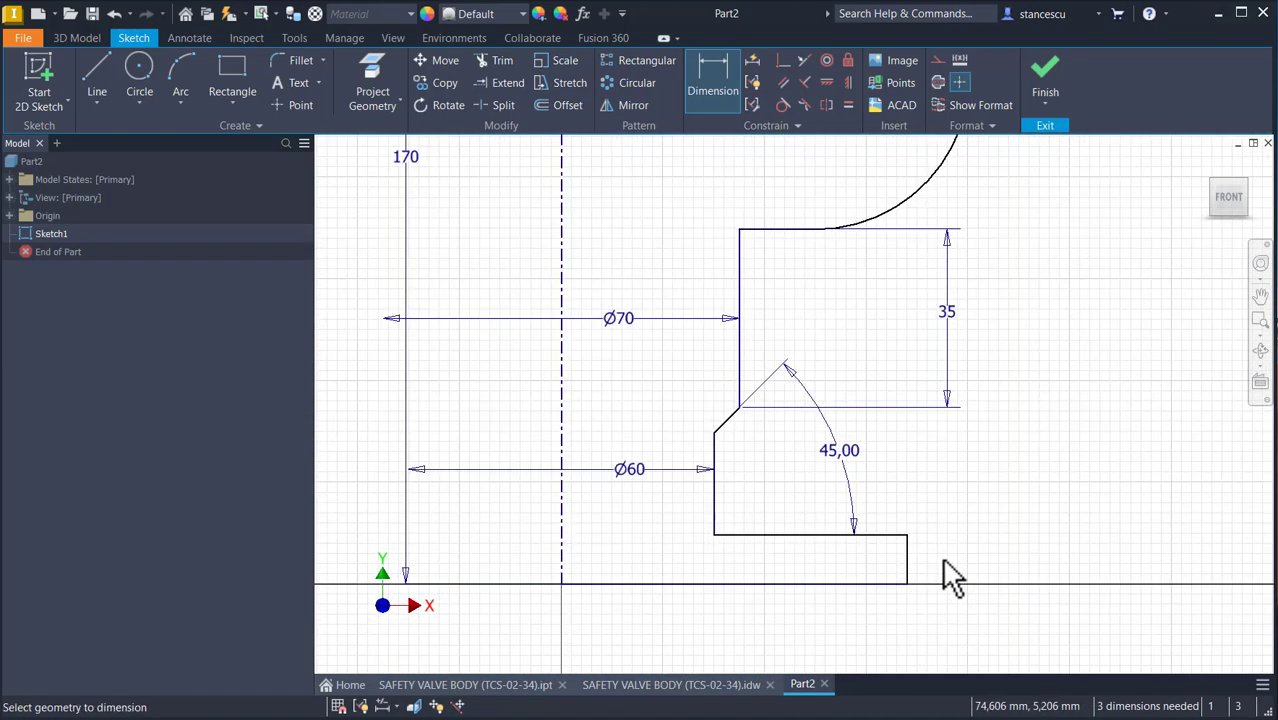
left_click(900, 534)
left_click(905, 585)
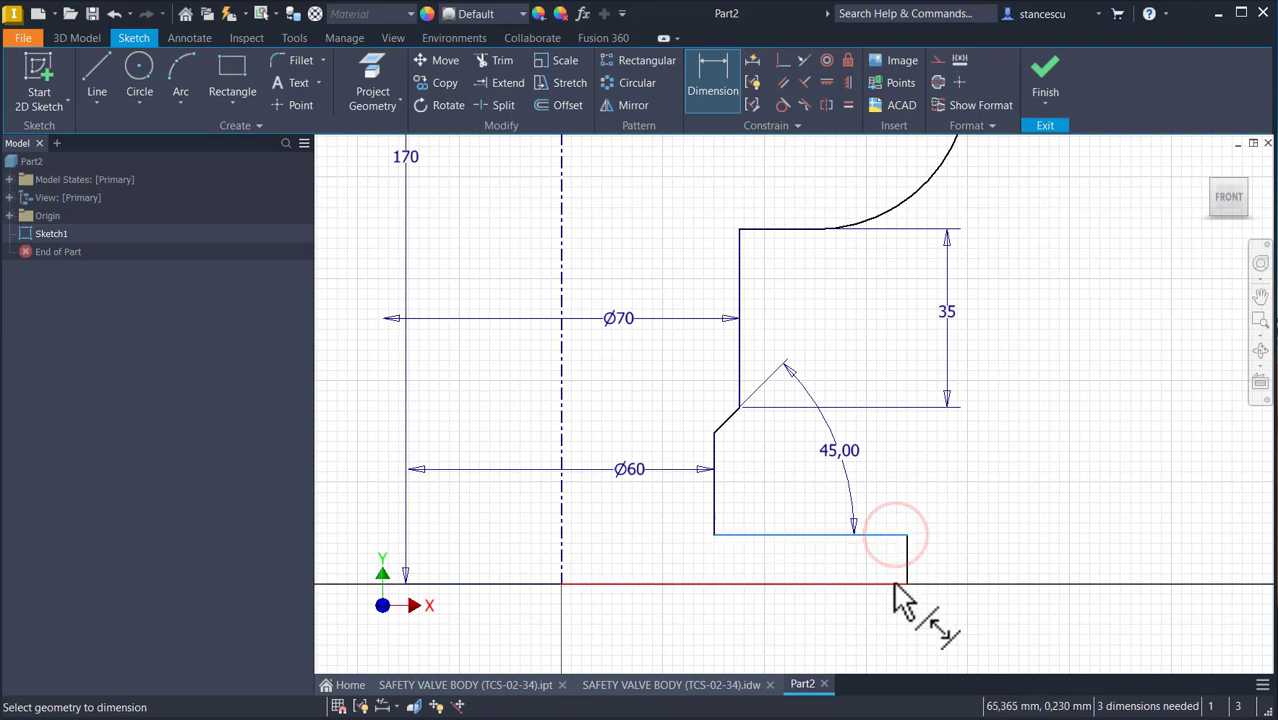
left_click(972, 572)
type("15")
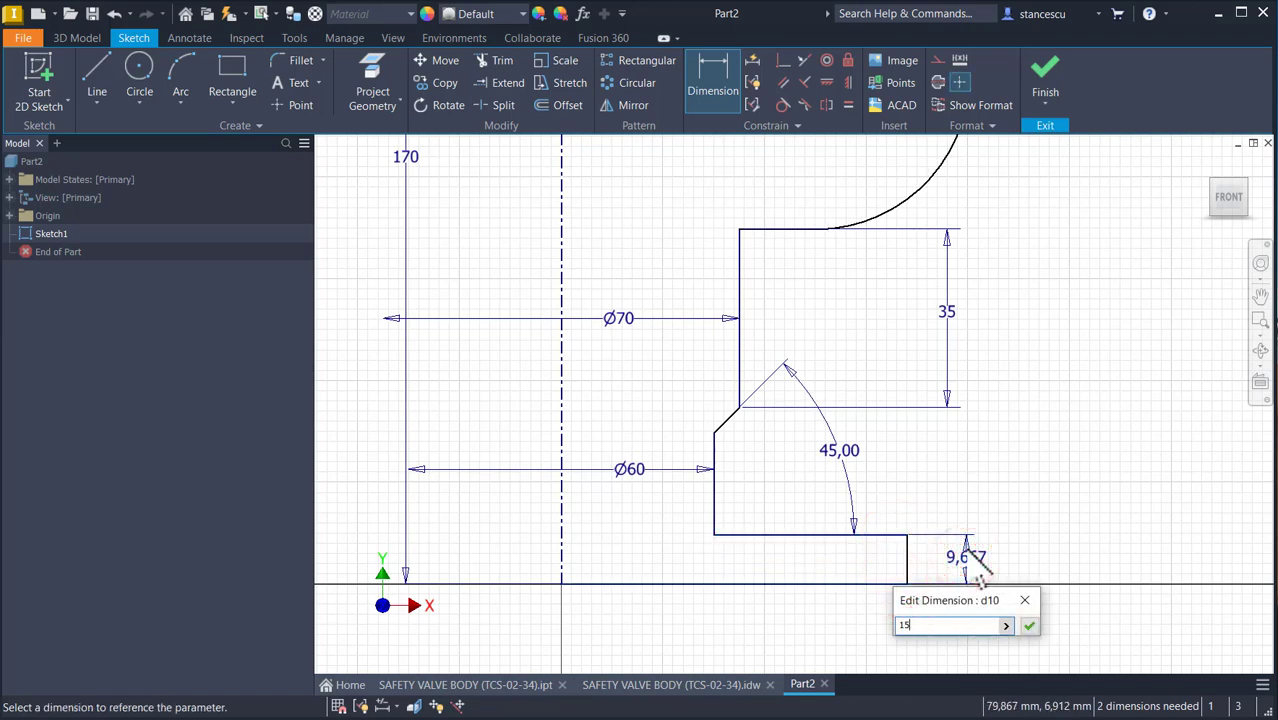
key("Return")
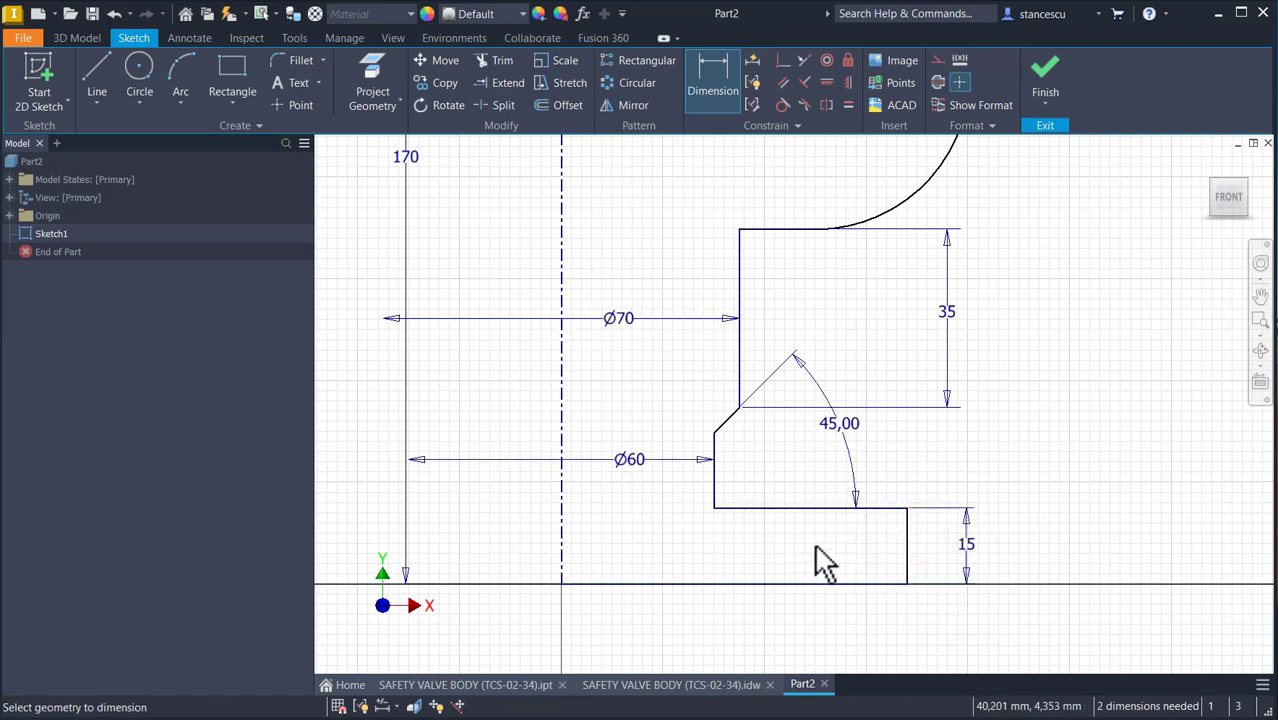
Dimension the bottom flange's outer edge as a 140 mm diameter about the centerline.
left_click(906, 523)
left_click(559, 561)
left_click(613, 648)
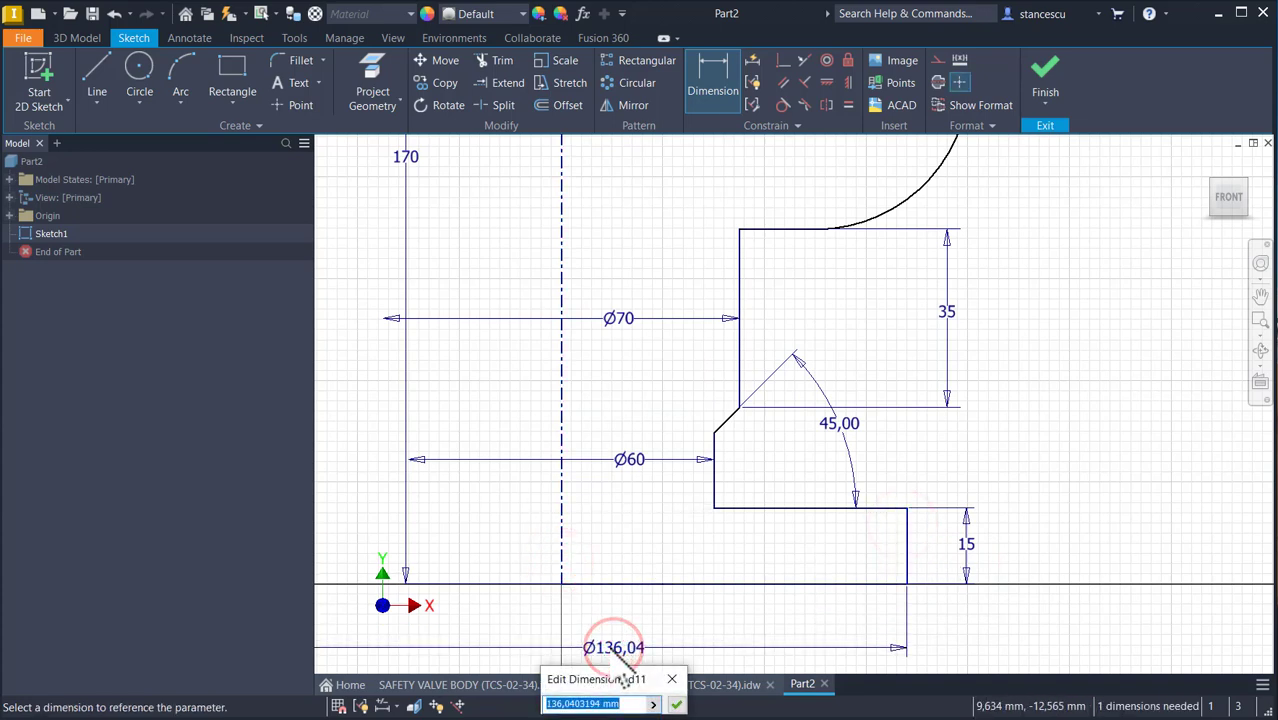
type("140")
key("Return")
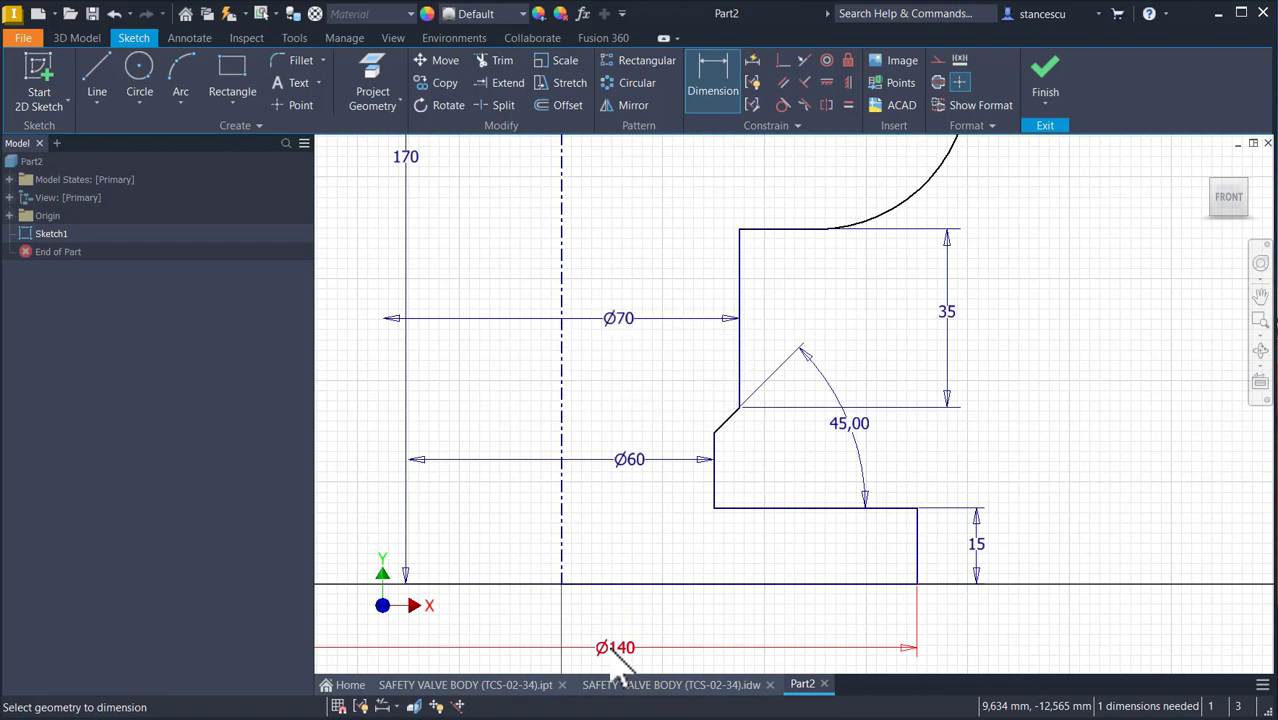
Apply Auto Dimension to the sketch to identify the missing dimension, and remove the automatic result again.
key("Num_Lock")
scroll(645, 537, "down", 3)
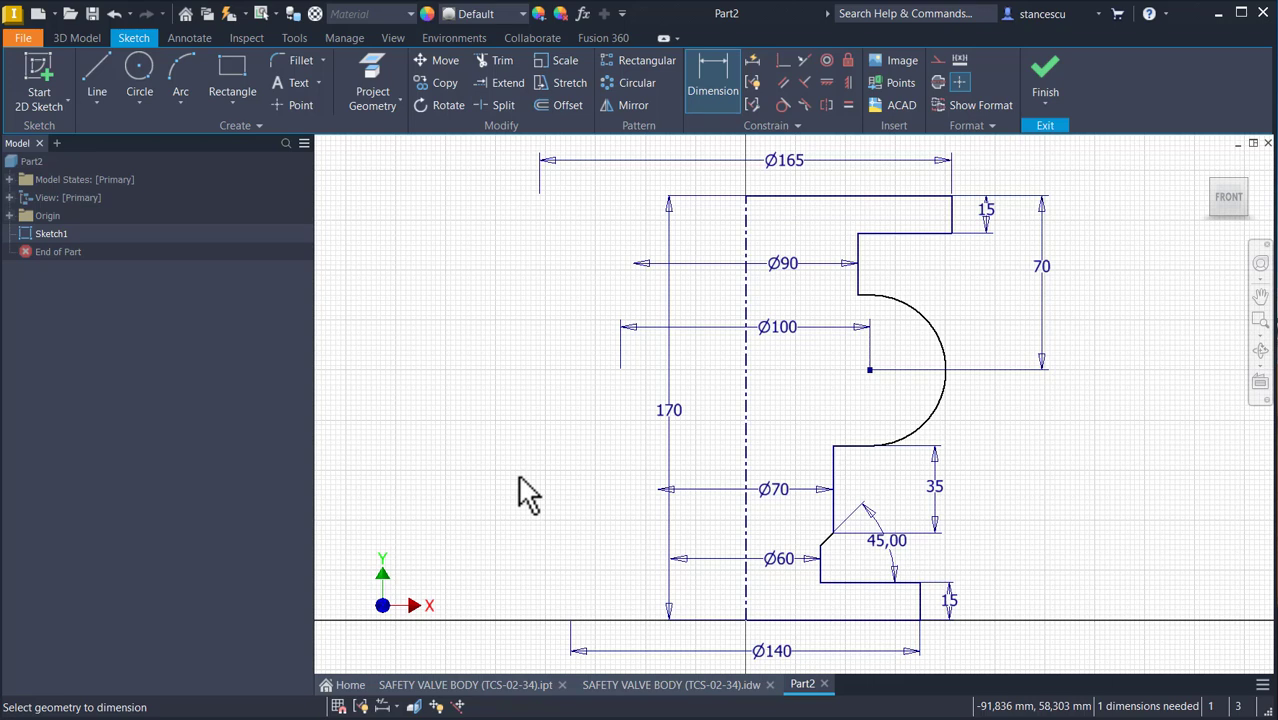
left_click(752, 62)
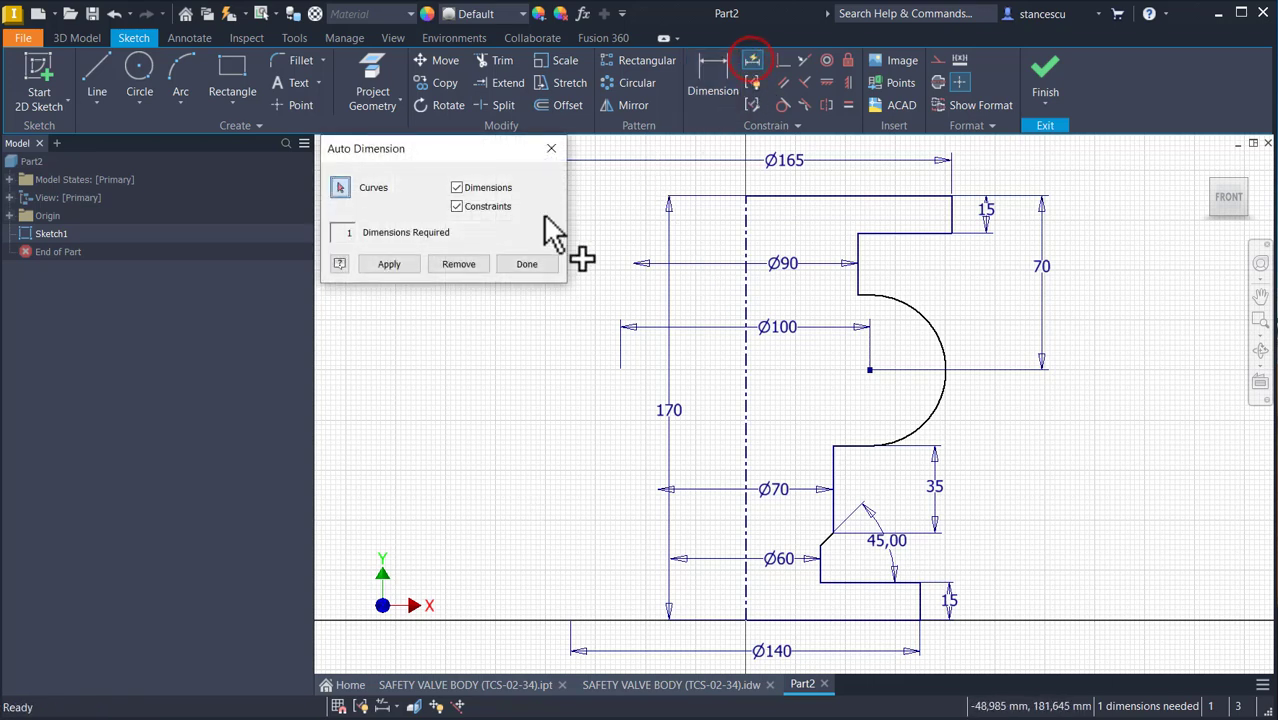
left_click(396, 266)
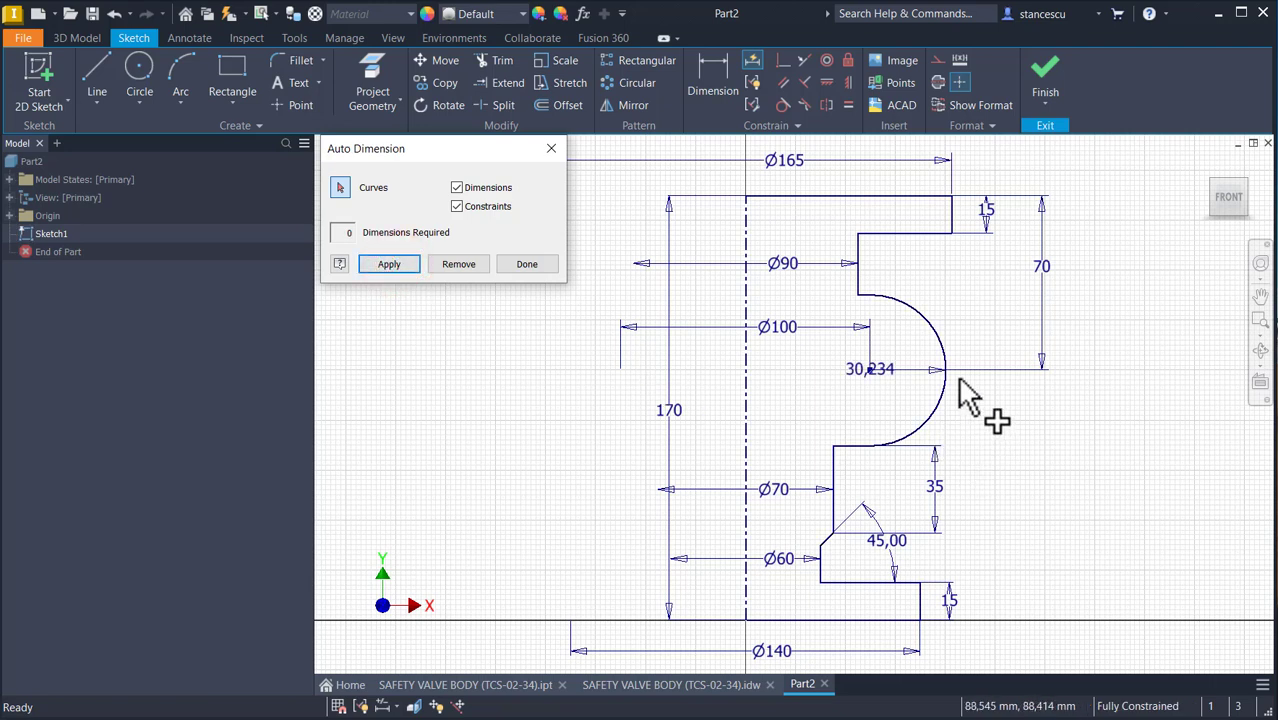
left_click(465, 264)
left_click(525, 264)
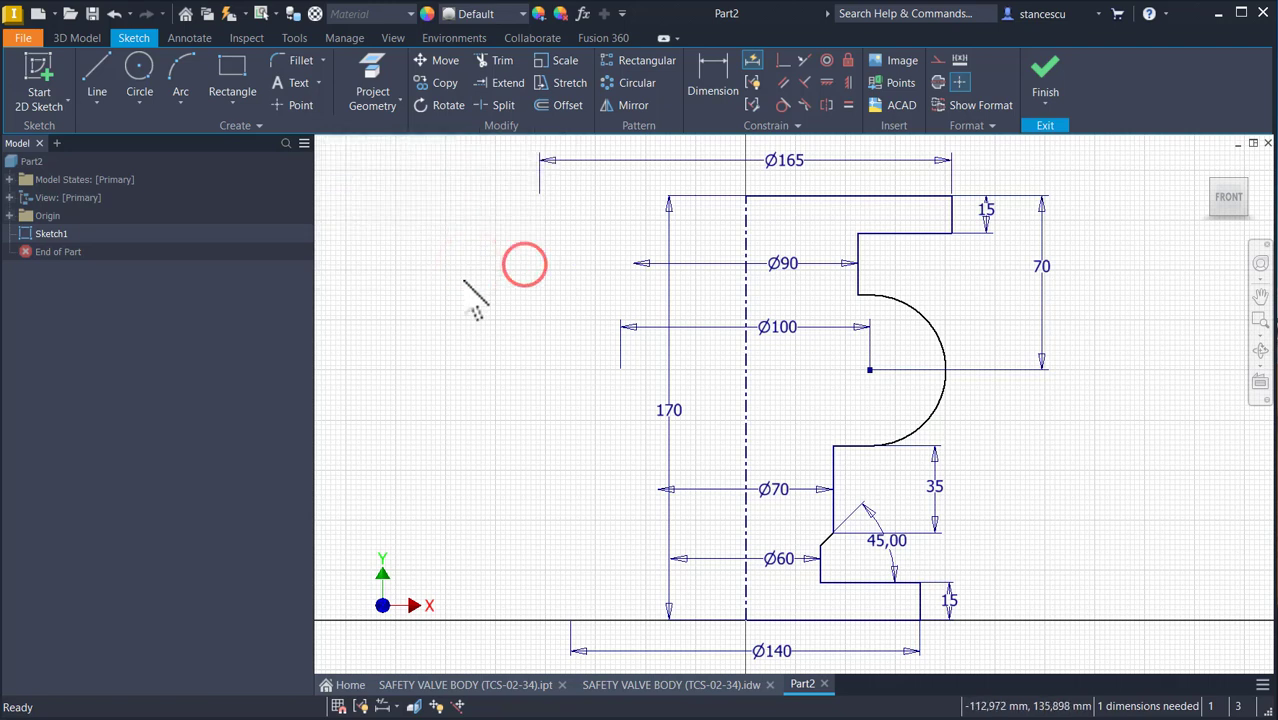
Dimension the radius of the large arc in the profile as 30 mm.
left_click(722, 95)
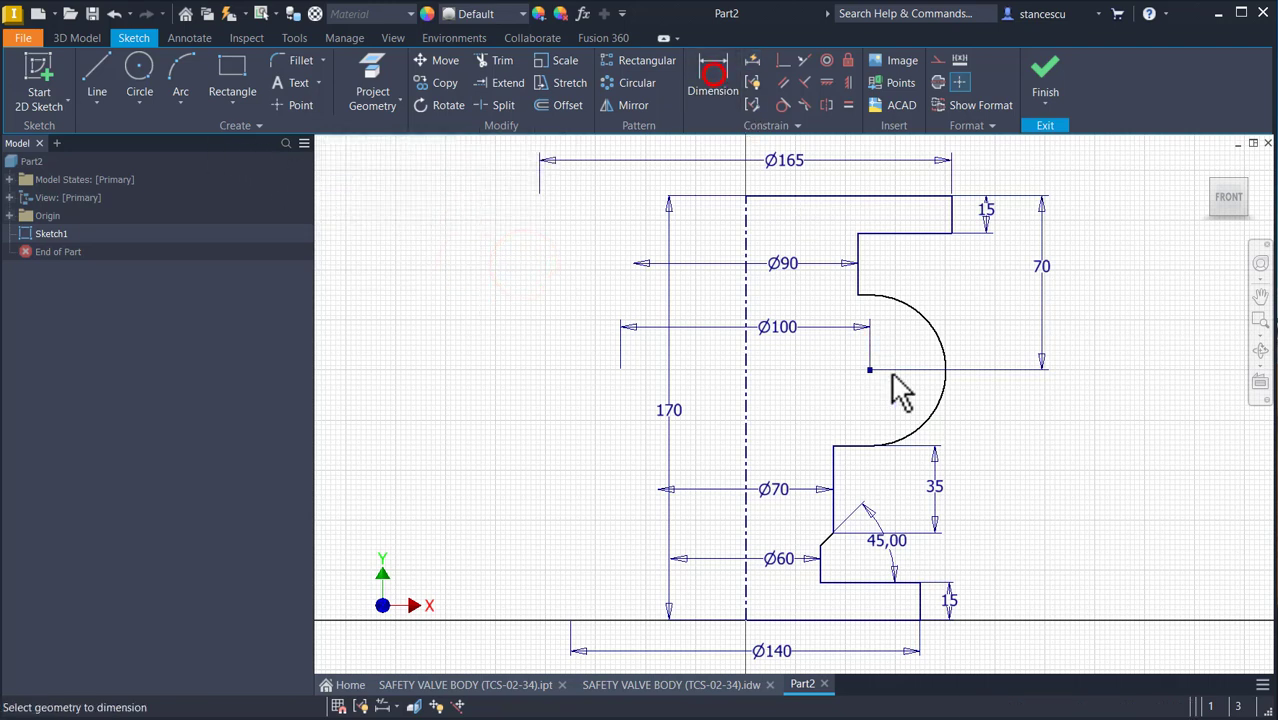
left_click(936, 416)
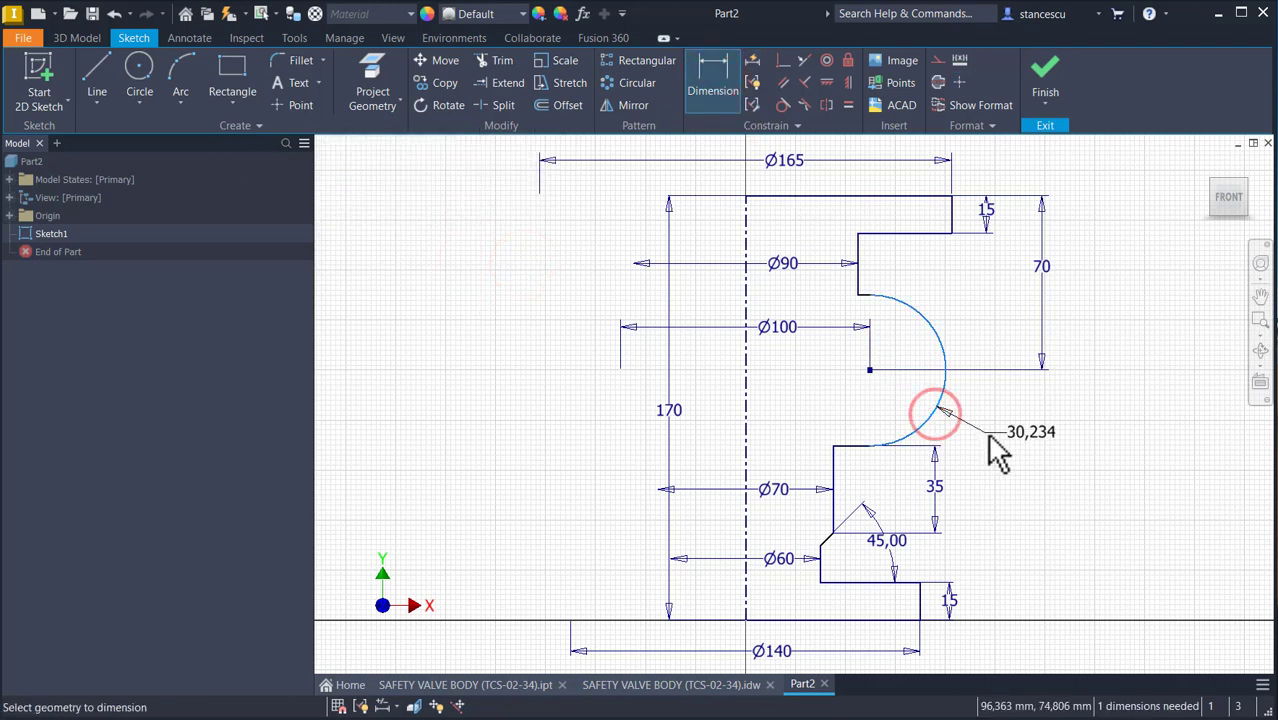
left_click(987, 434)
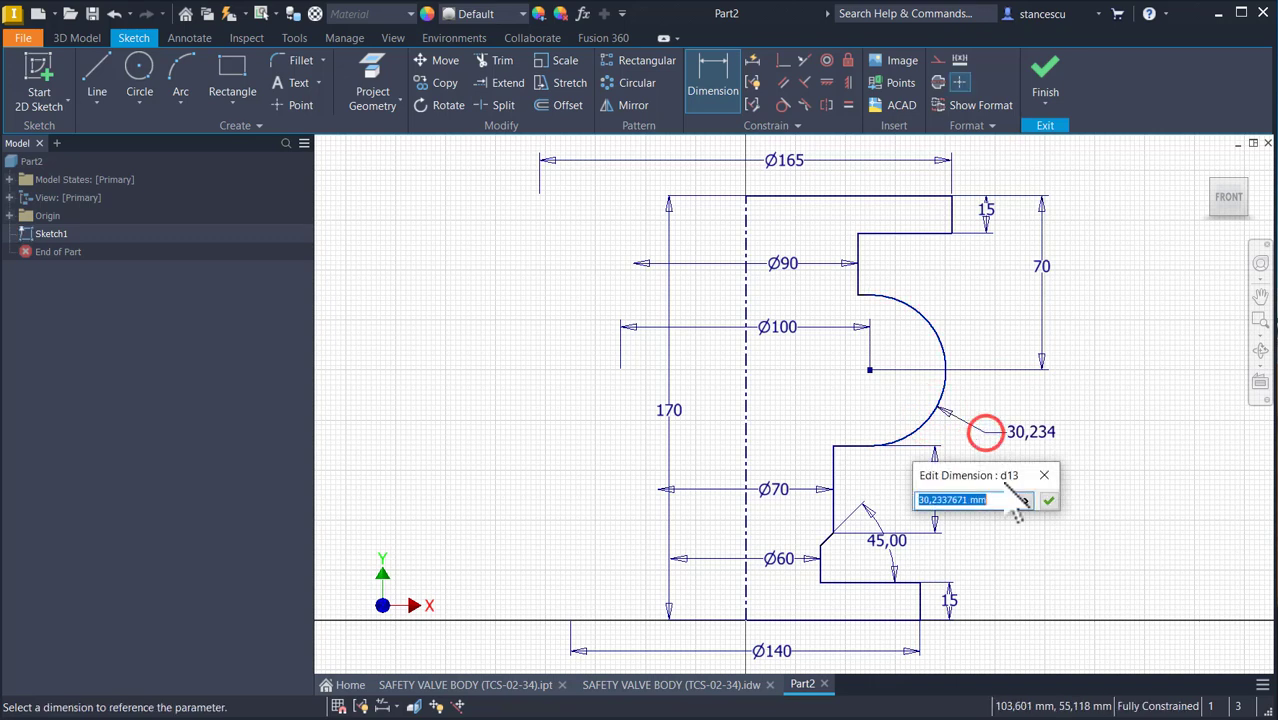
key("Return")
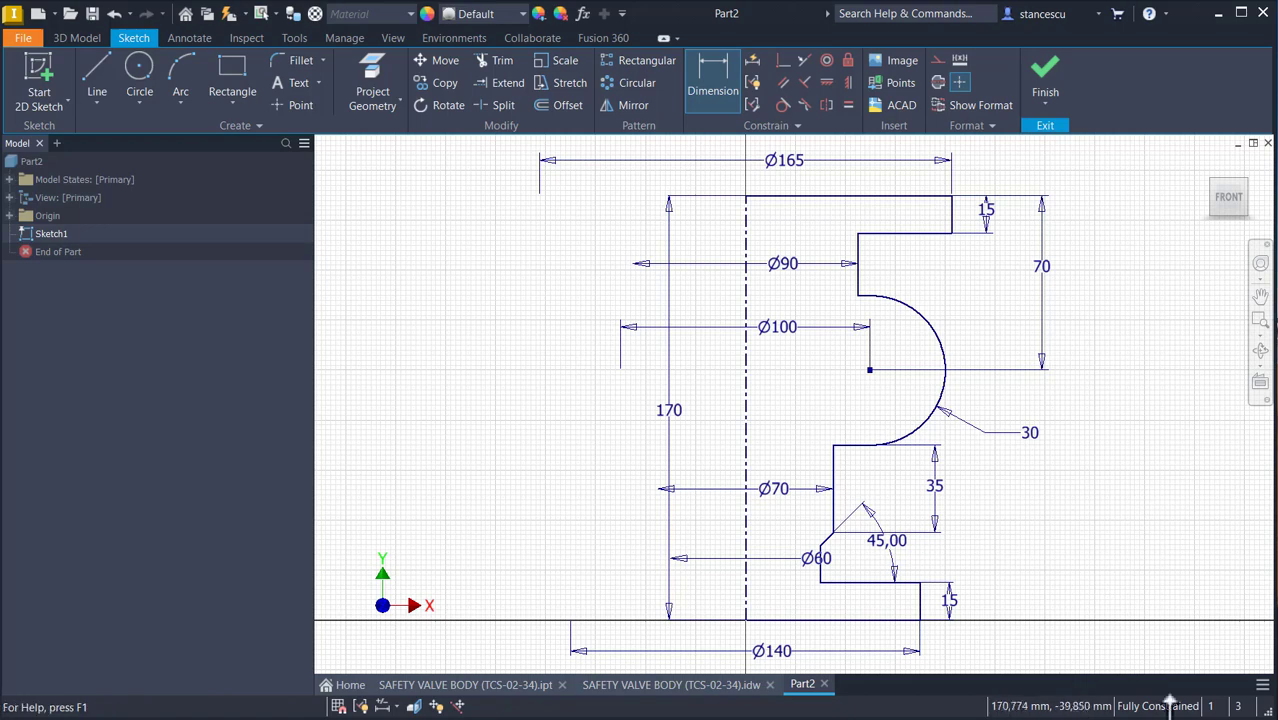
Finish the sketch and revolve the profile a full 360 degrees about the vertical centerline as a solid.
left_click(1045, 90)
key("F6")
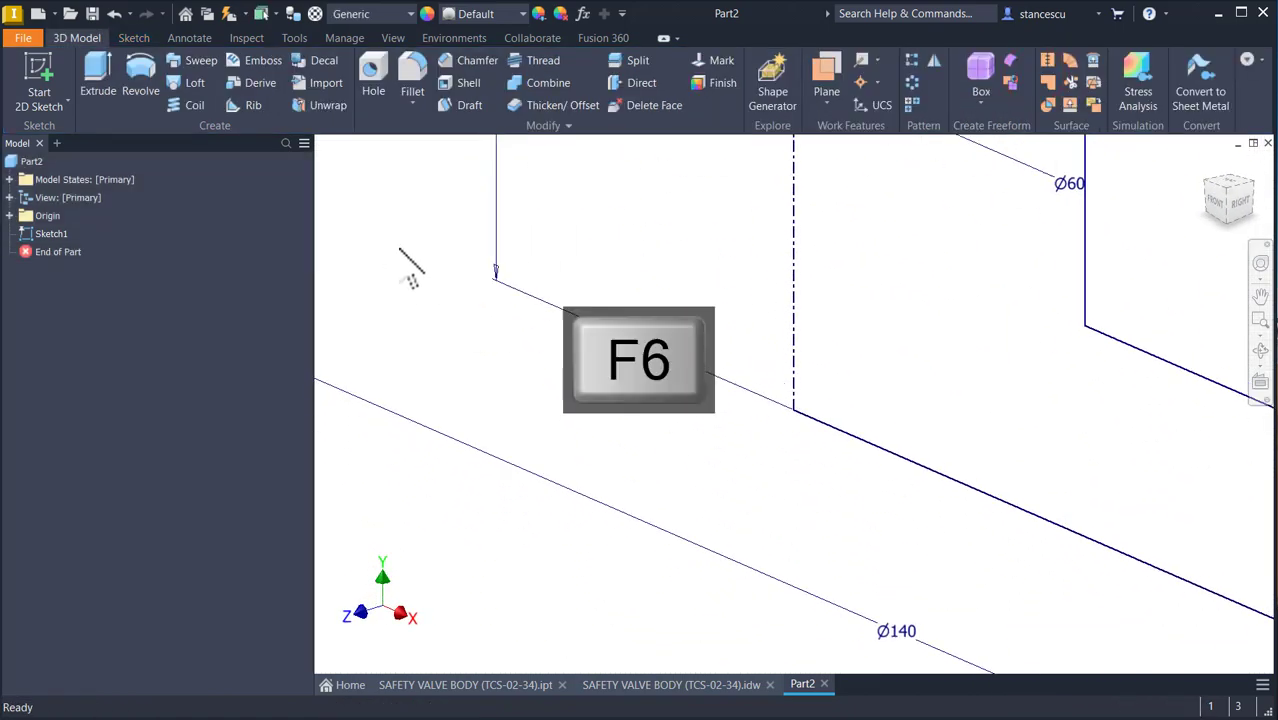
left_click(141, 75)
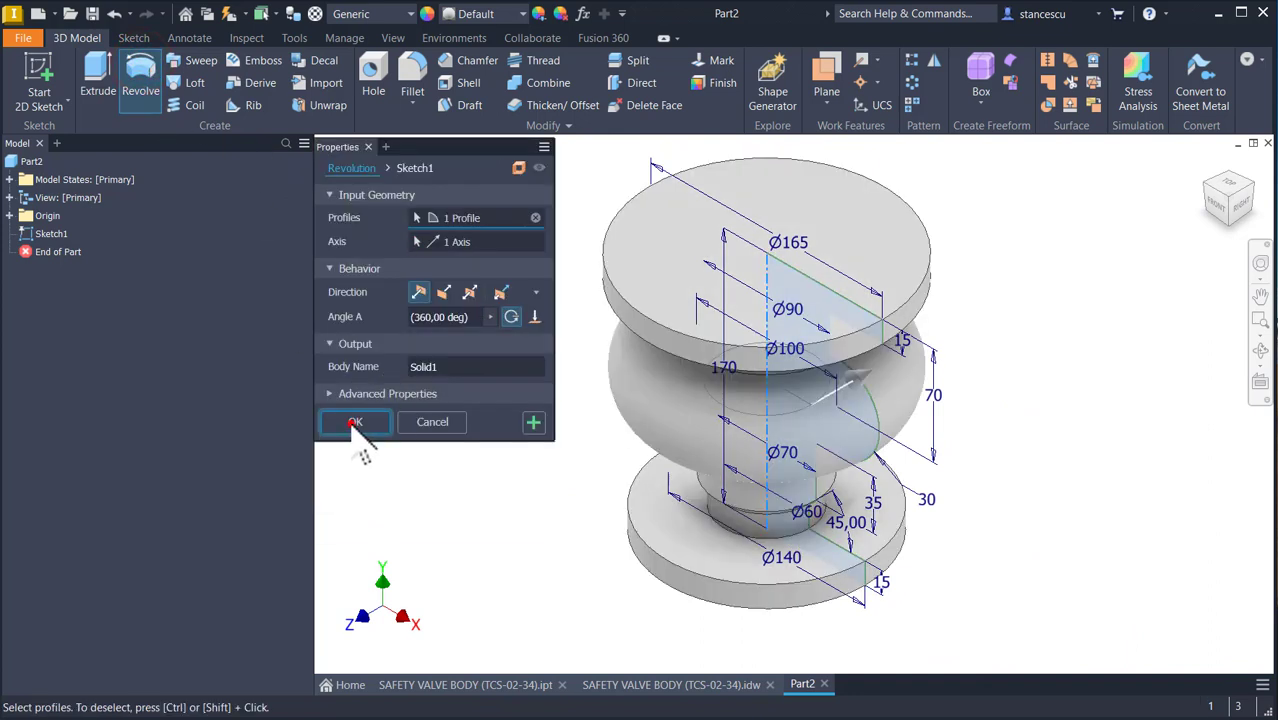
left_click(355, 422)
key("F6")
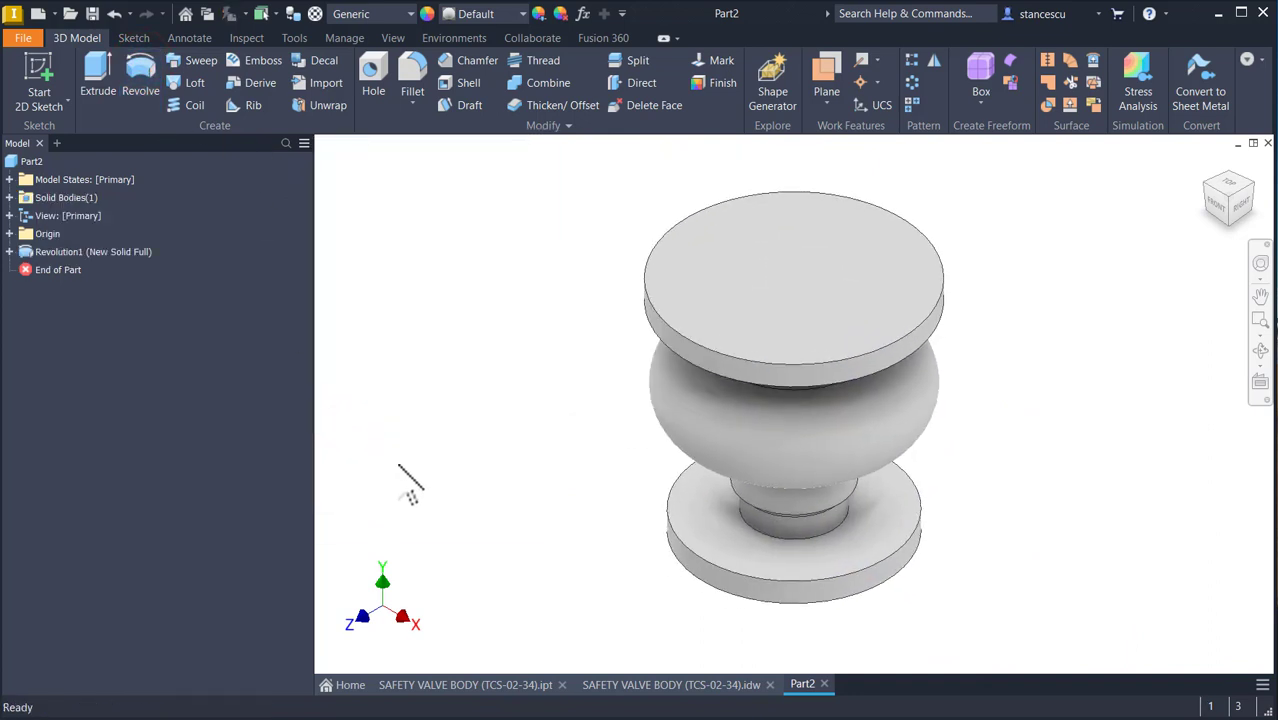
Examine section A-A and the plan view in the SAFETY VALVE BODY drawing for the side flange and branch dimensions.
left_click(620, 684)
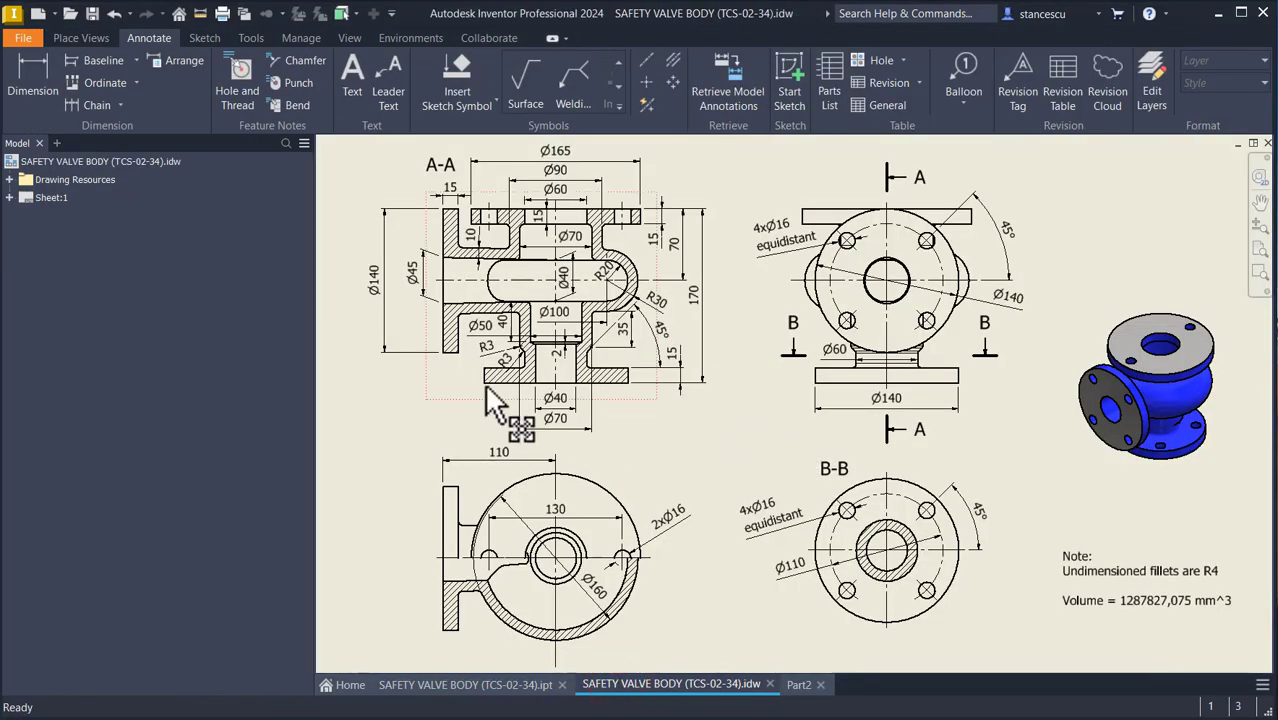
left_click(428, 270)
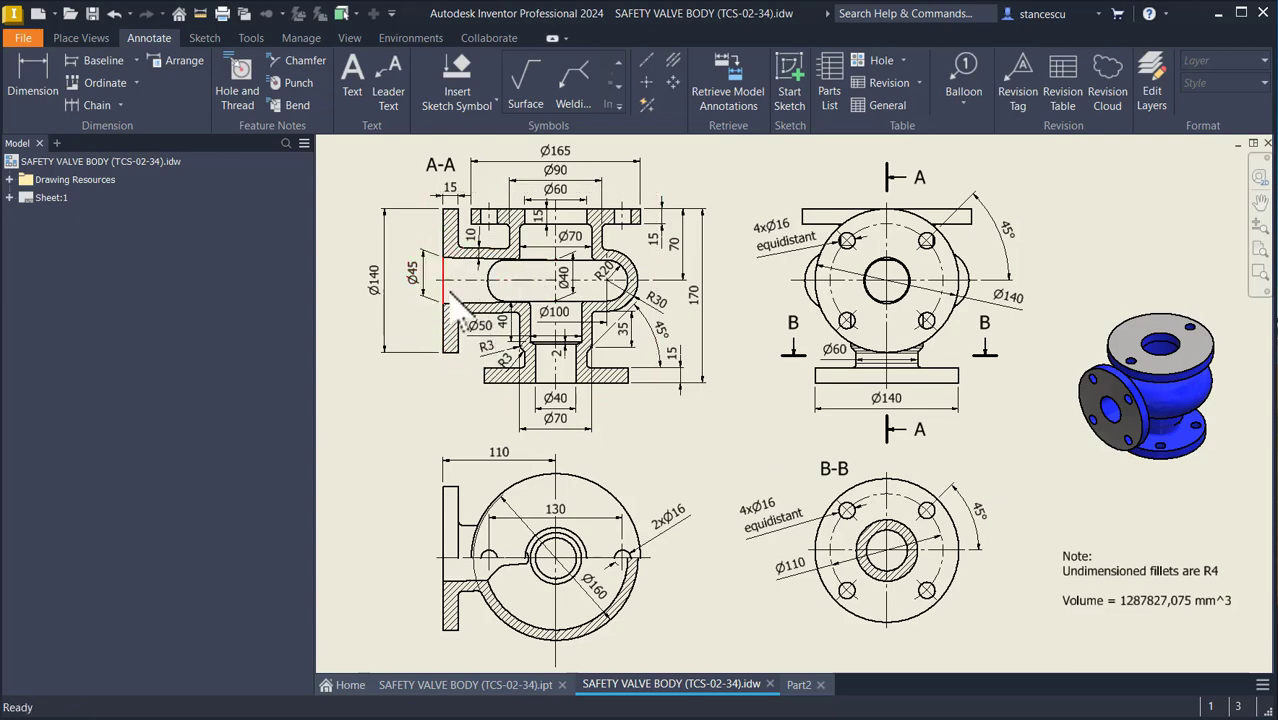
scroll(428, 271, "up", 4)
mouse_move(462, 305)
middle_mouse_down()
mouse_move(490, 308)
mouse_move(526, 349)
middle_mouse_up()
scroll(525, 345, "up", 1)
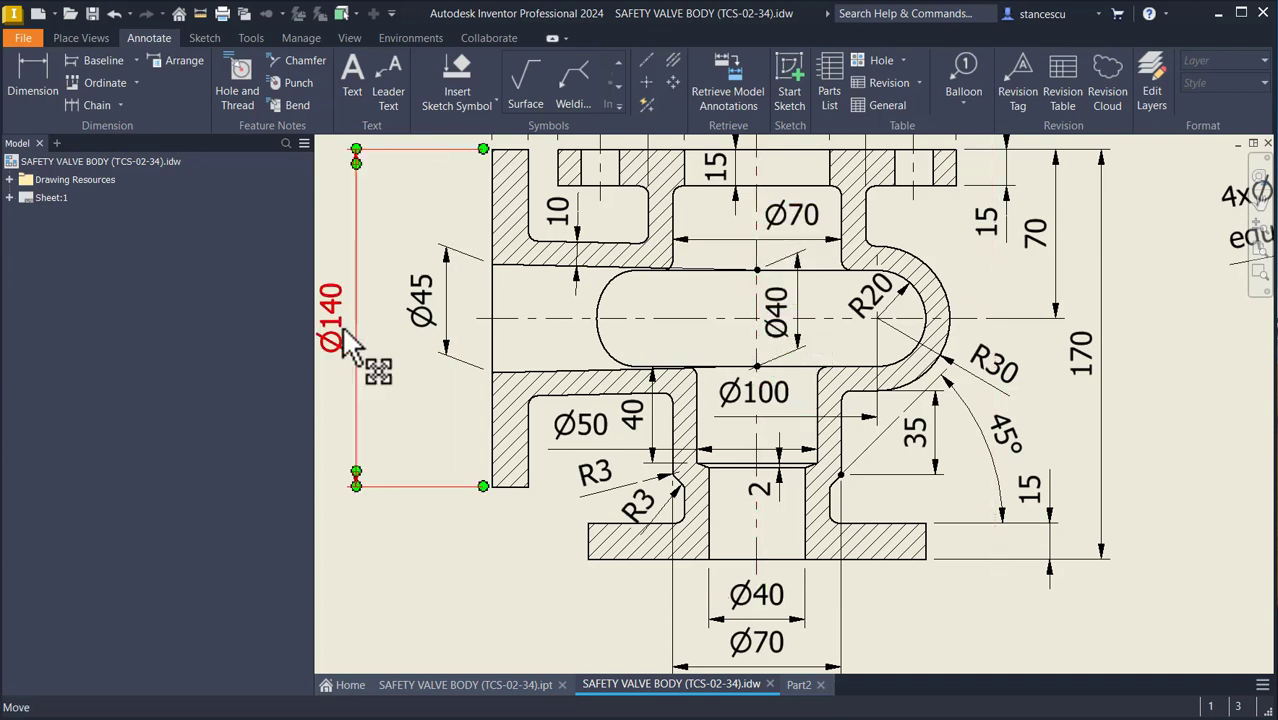
middle_click_drag(391, 400, 422, 476)
mouse_move(456, 408)
middle_mouse_down()
mouse_move(459, 434)
mouse_move(468, 371)
mouse_move(446, 232)
middle_mouse_up()
middle_click_drag(497, 425, 502, 298)
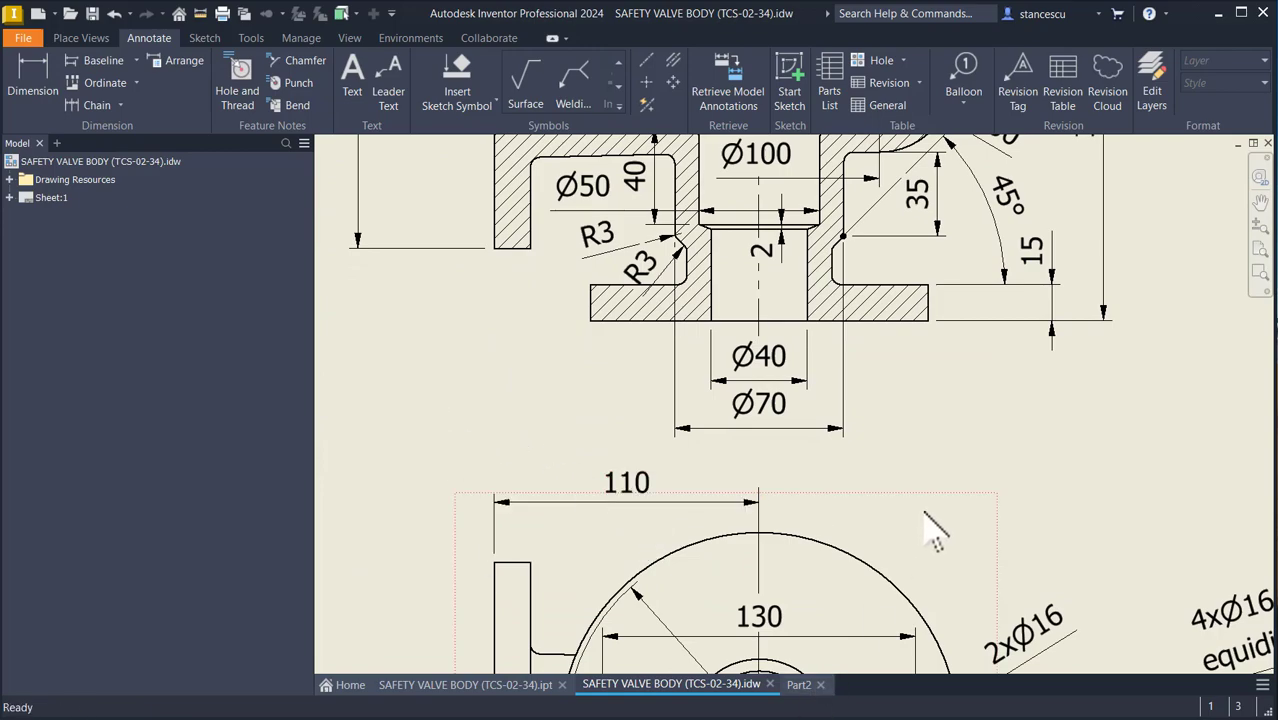
key("Home")
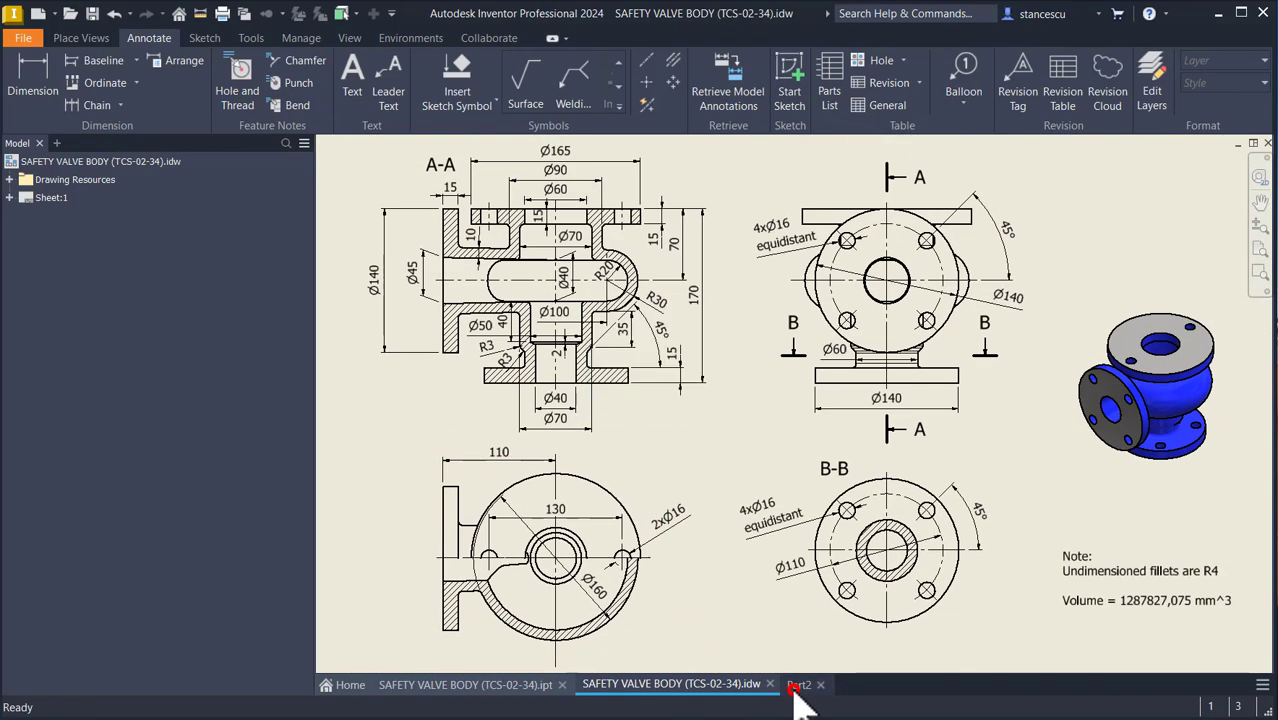
Return to Part2, start a new sketch on the XY plane, and slice the solid's display at the sketch plane.
left_click(797, 686)
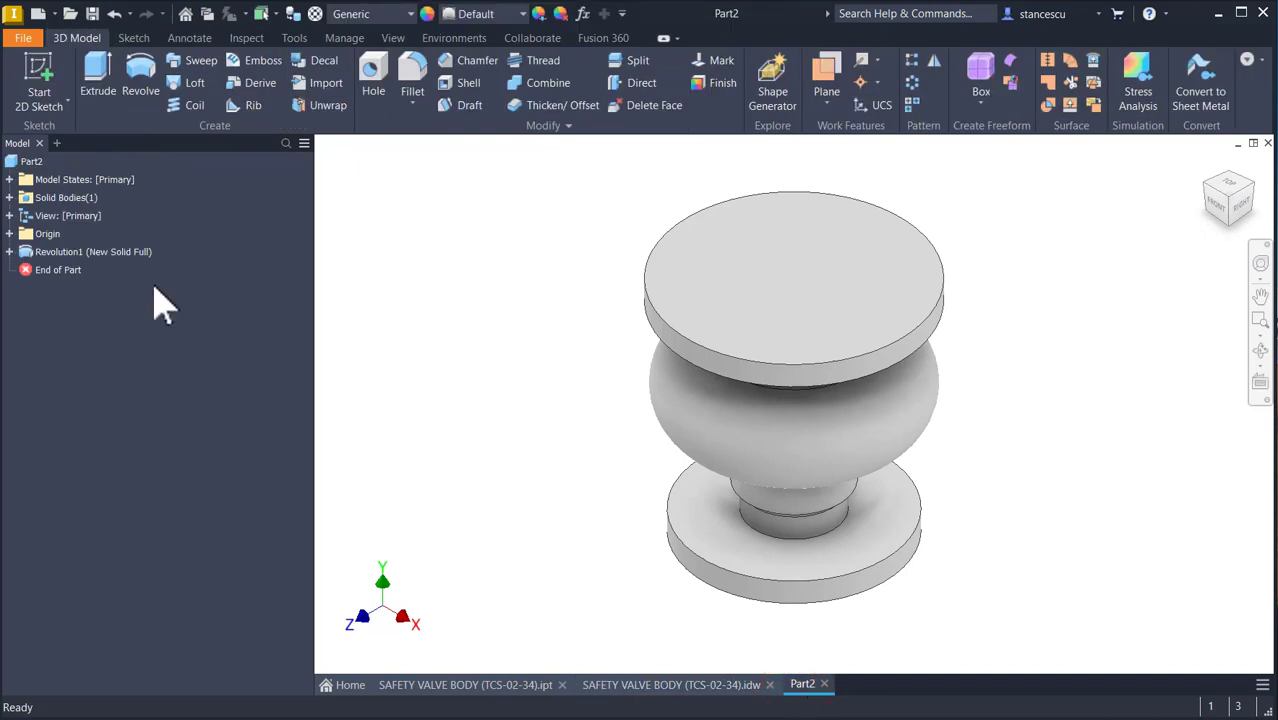
left_click(10, 234)
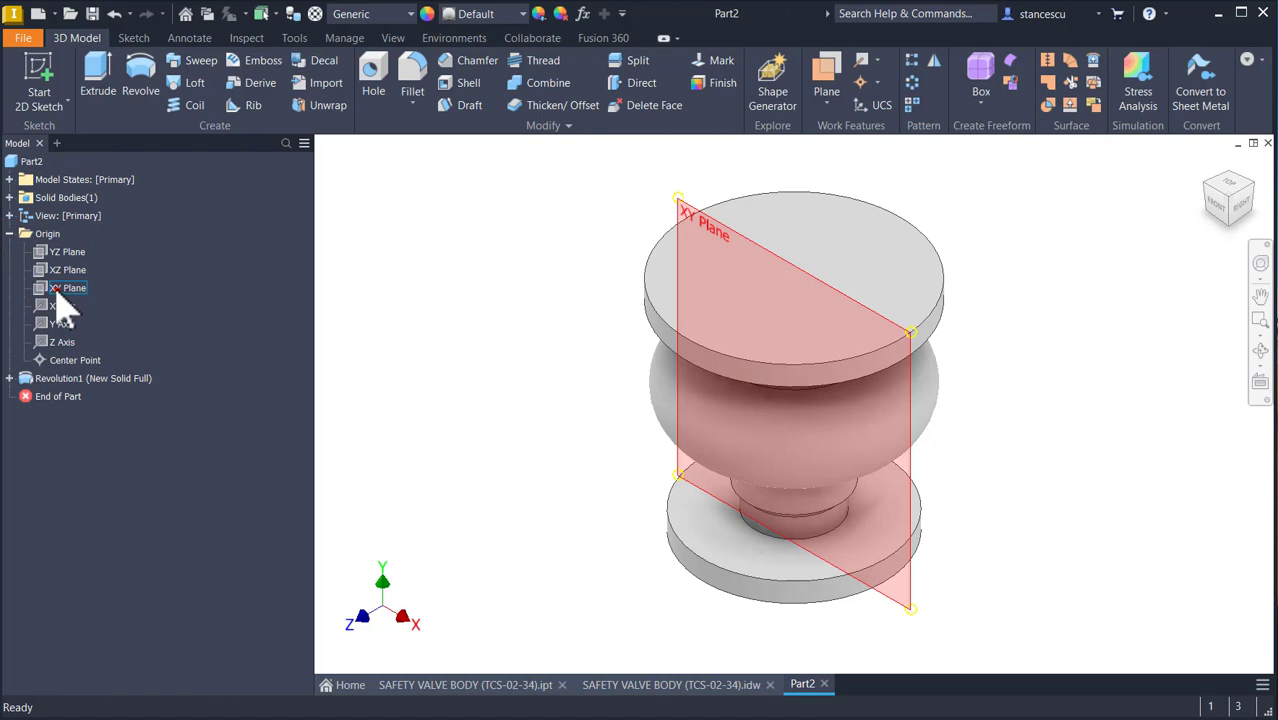
left_click(60, 288)
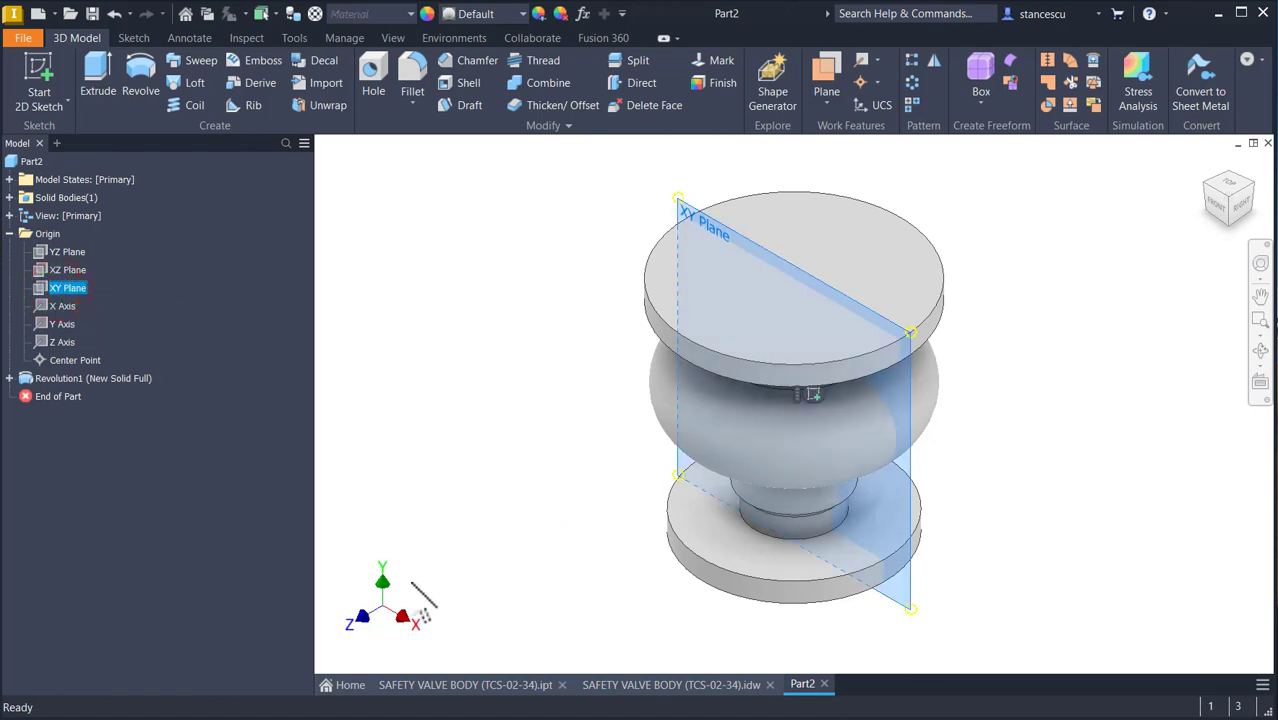
left_click(813, 396)
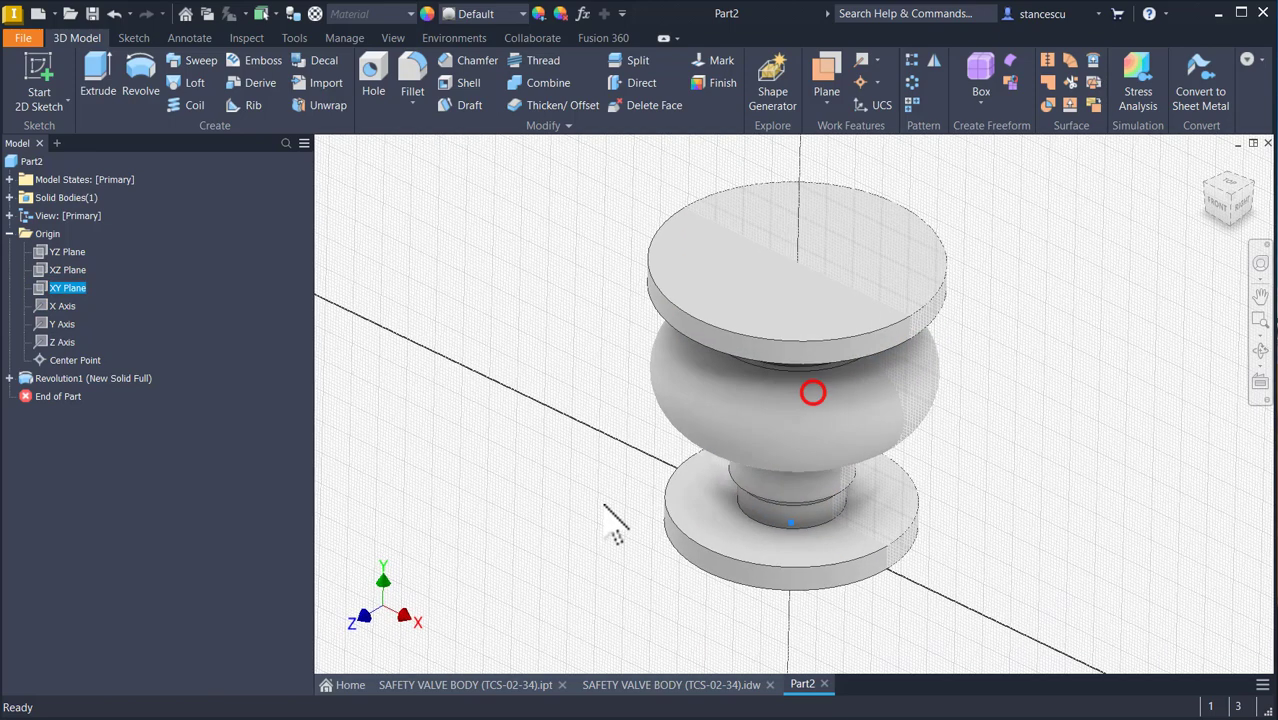
key("Home")
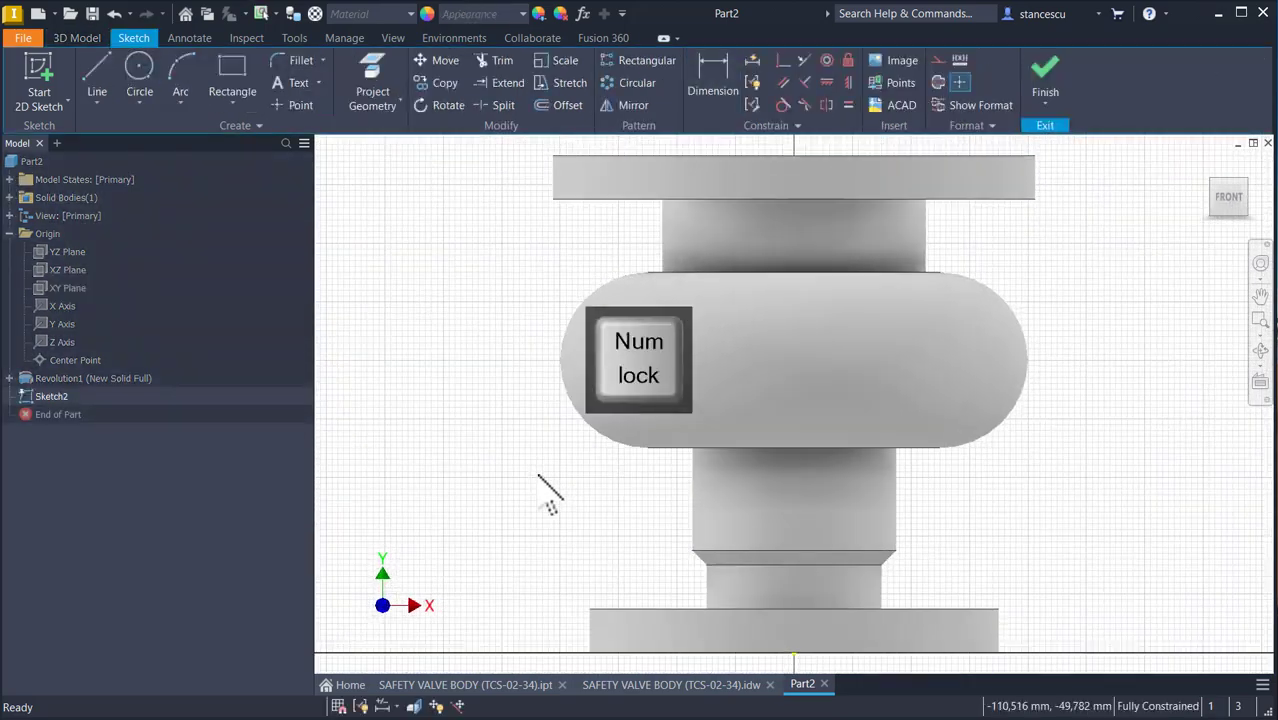
key("F7")
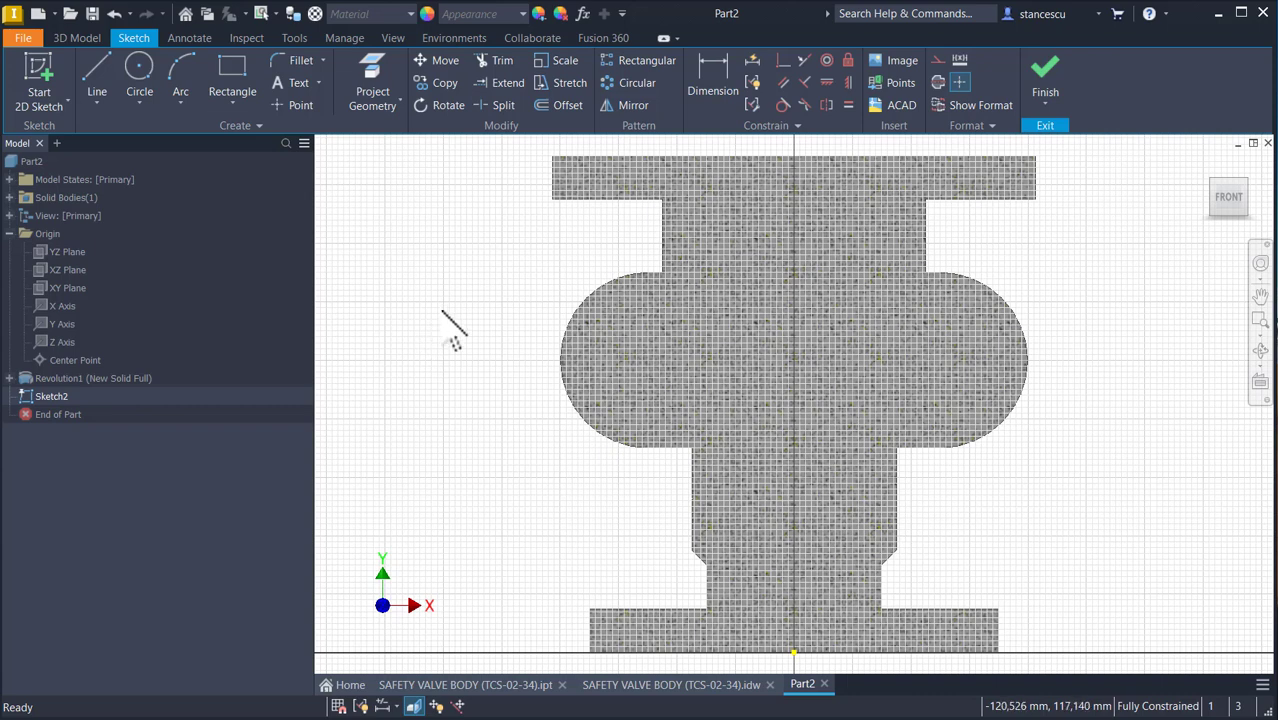
Sketch a 110 mm horizontal line from near the body's axis out past the bulge and convert it to a centerline.
left_click(100, 80)
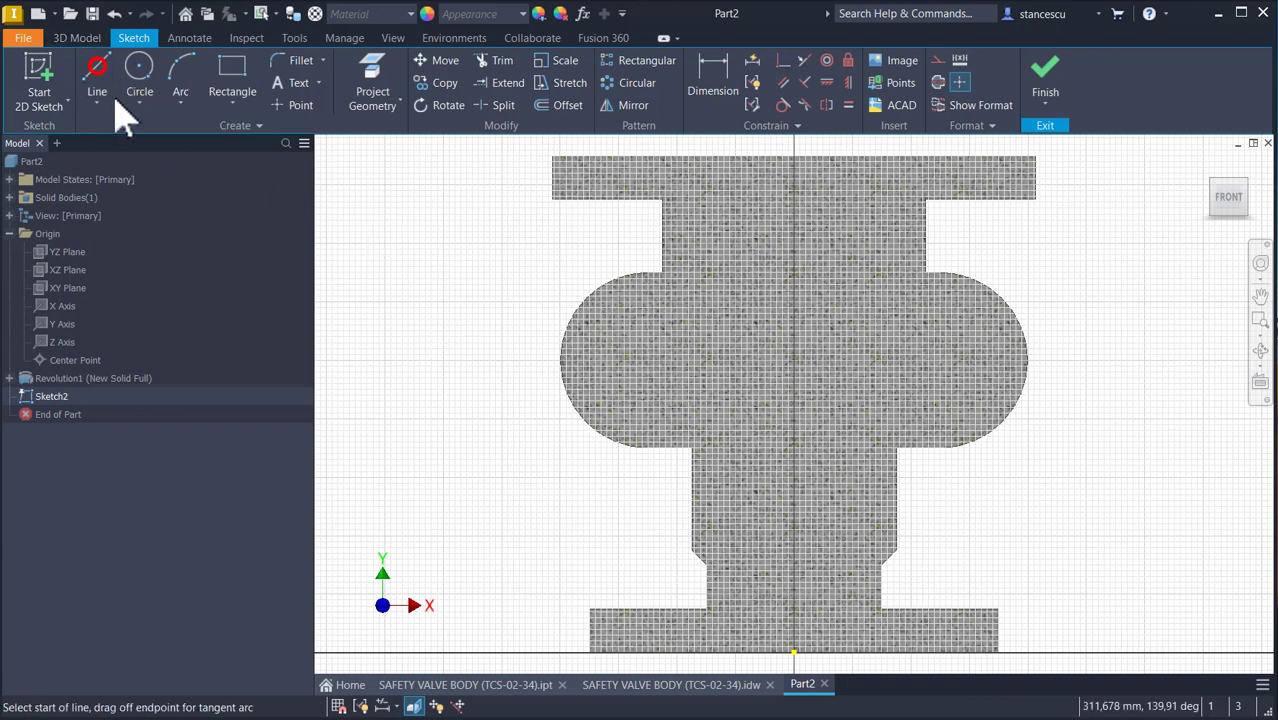
left_click(816, 351)
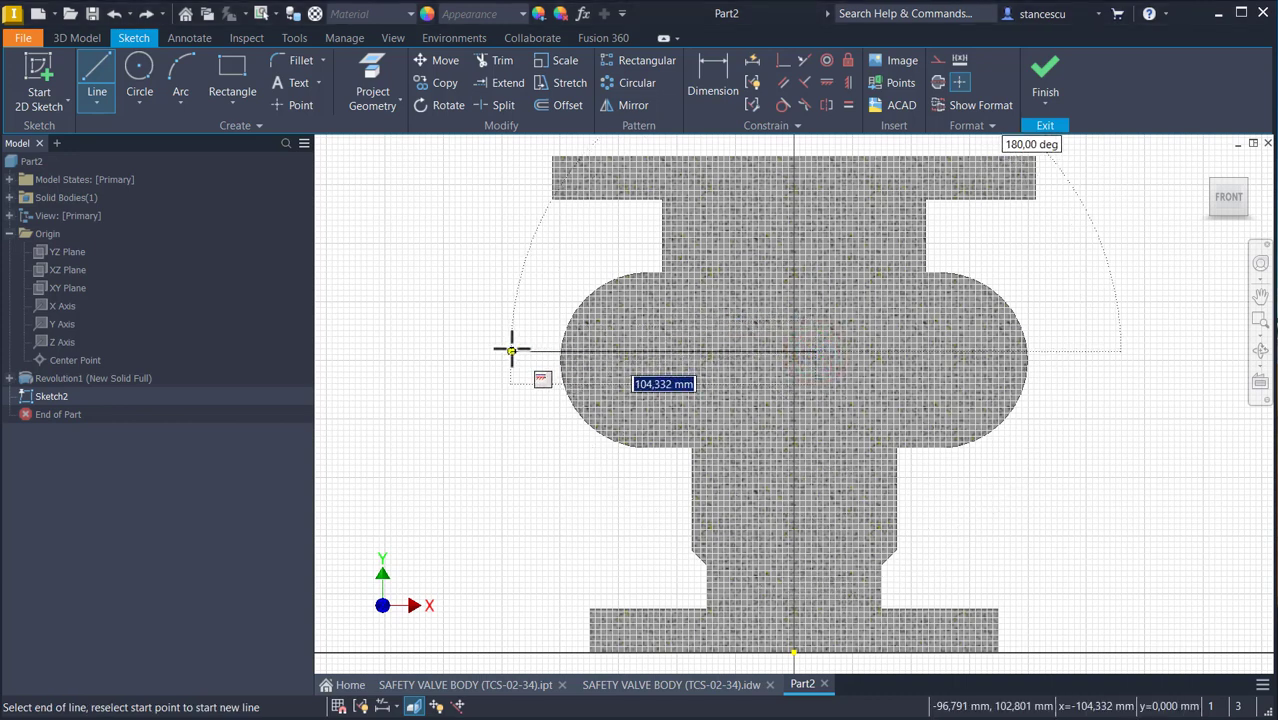
key("Return")
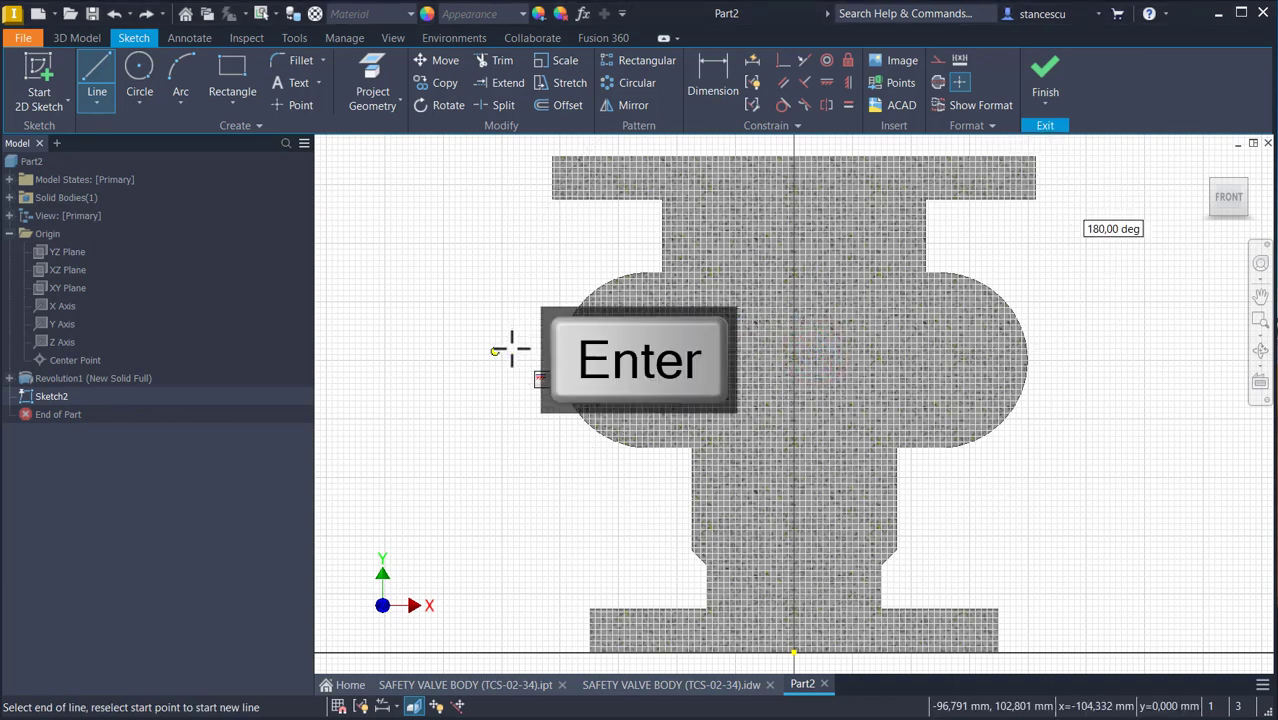
key("Escape")
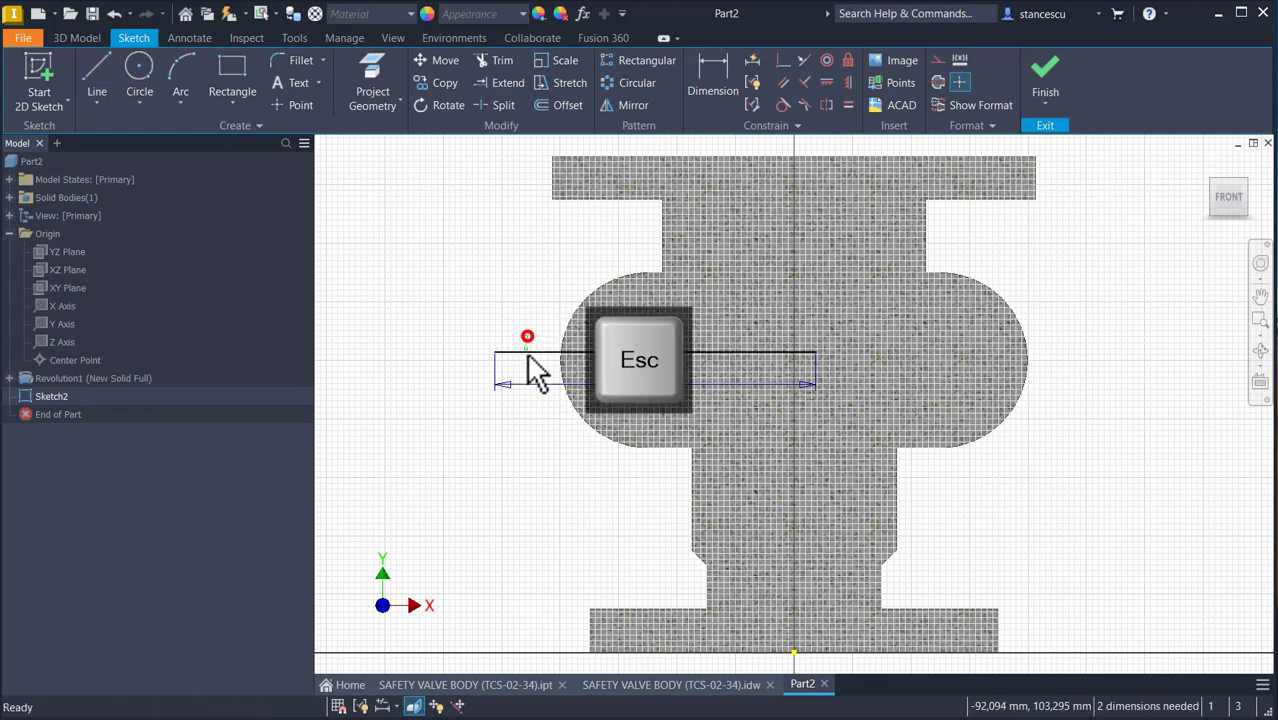
left_click(528, 353)
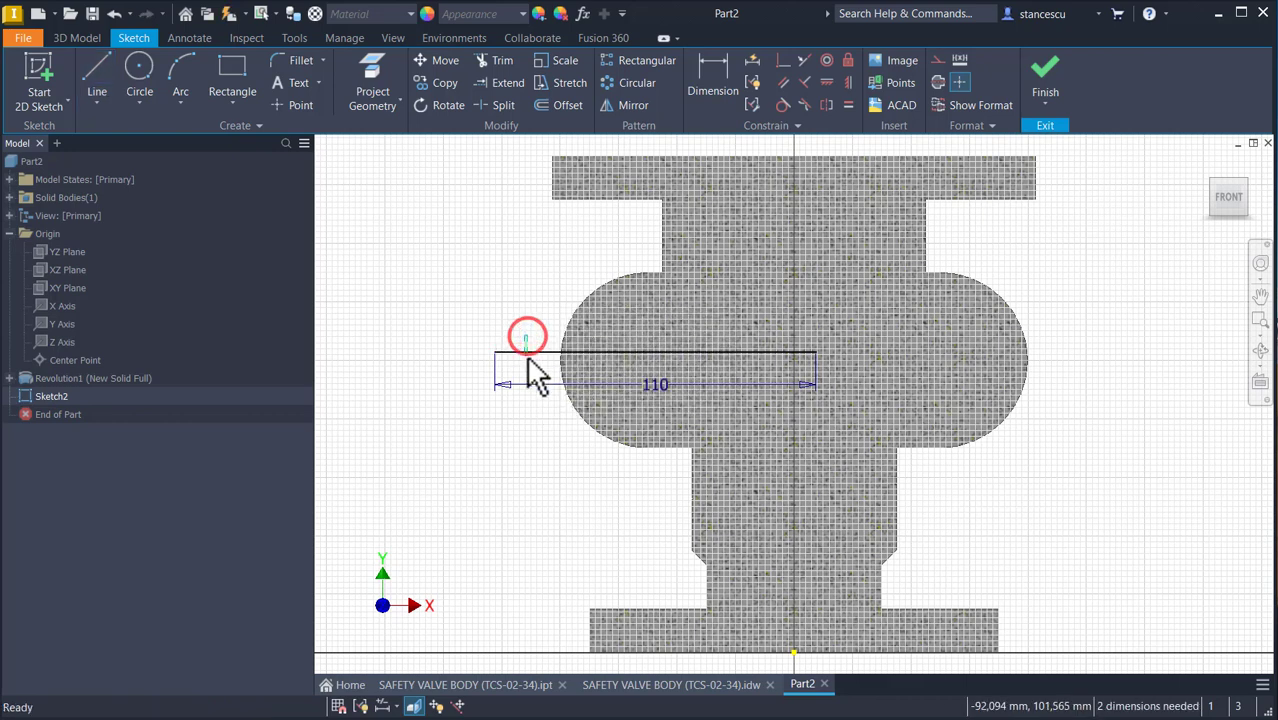
left_click(936, 84)
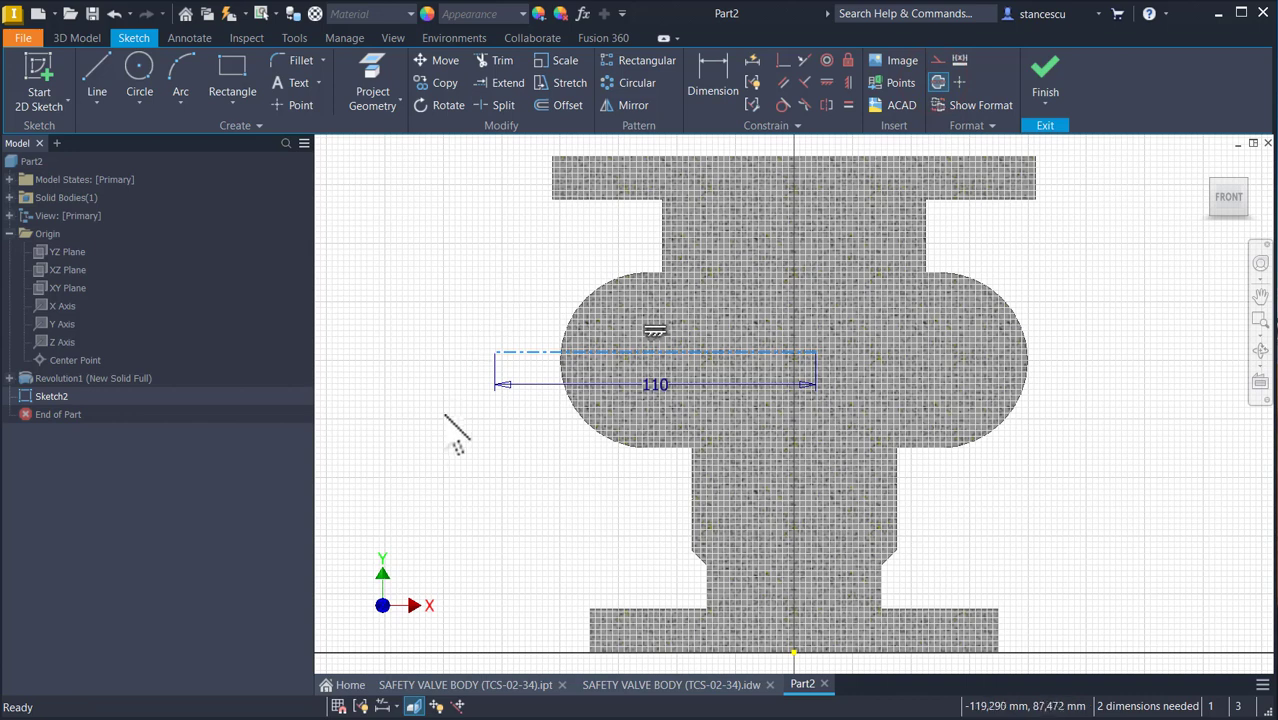
Align the centerline's inner endpoint vertically with the sketch origin using a Vertical constraint.
left_click(848, 83)
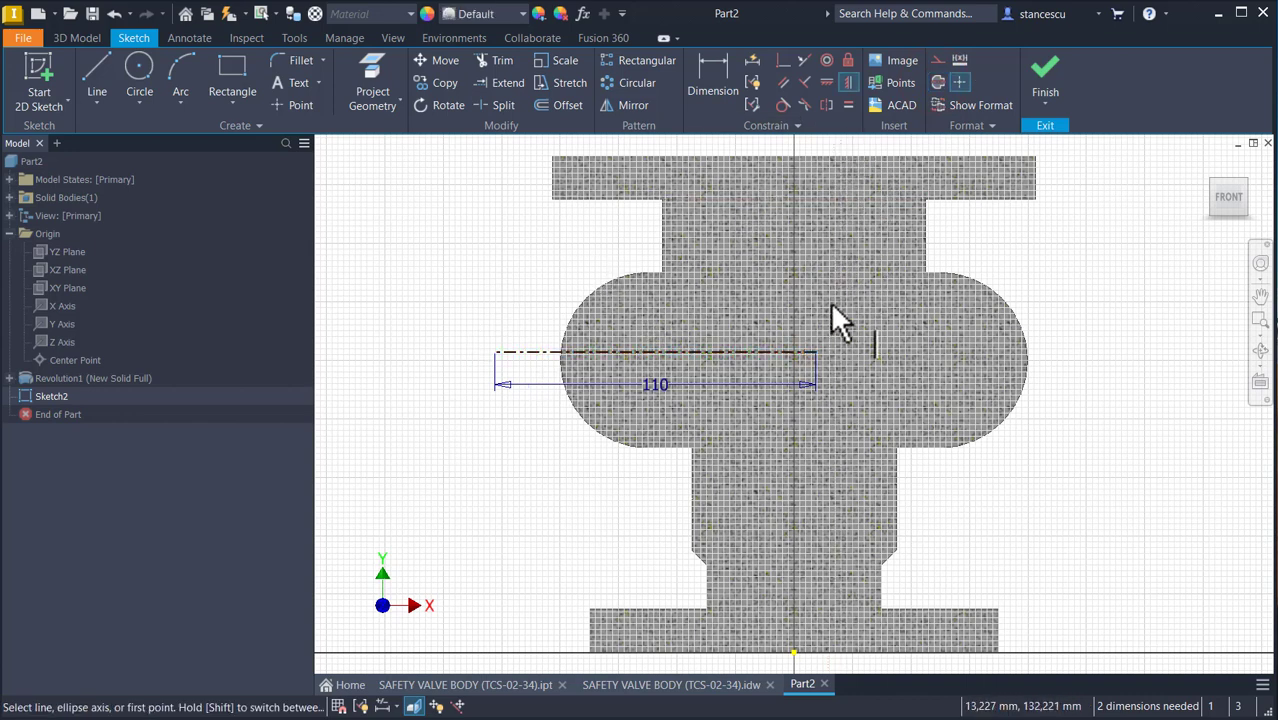
left_click(817, 350)
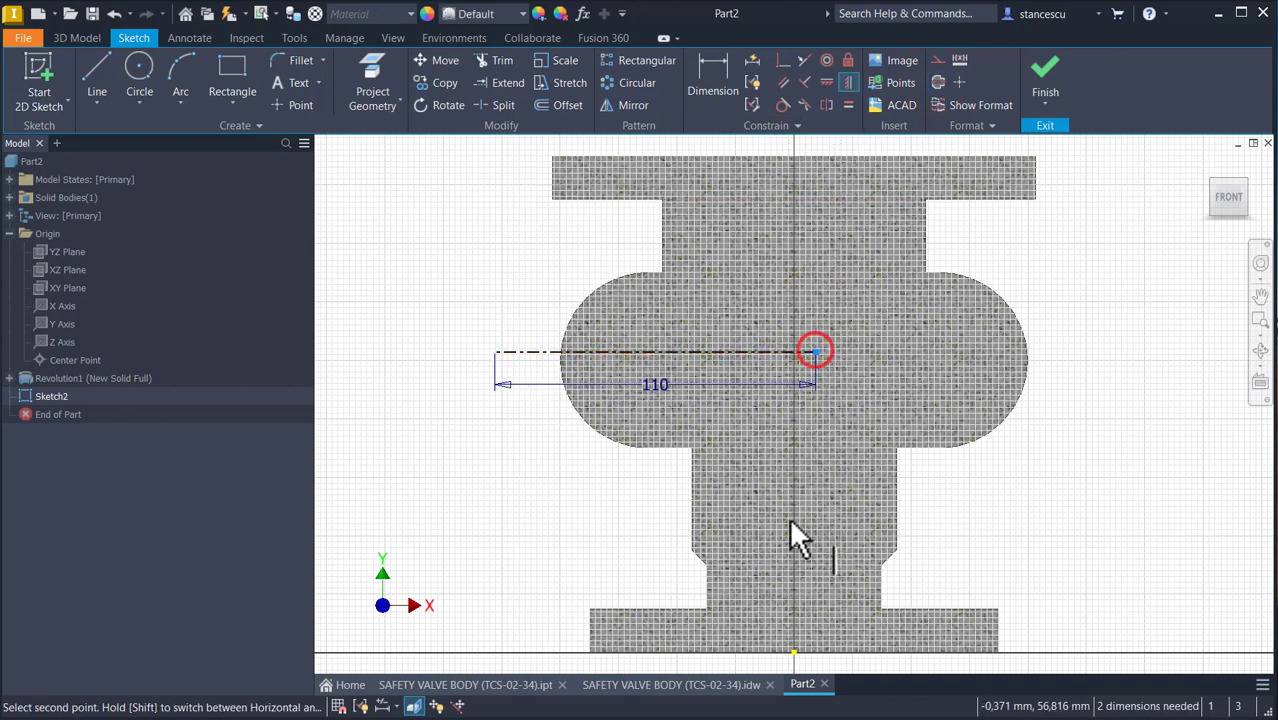
left_click(793, 650)
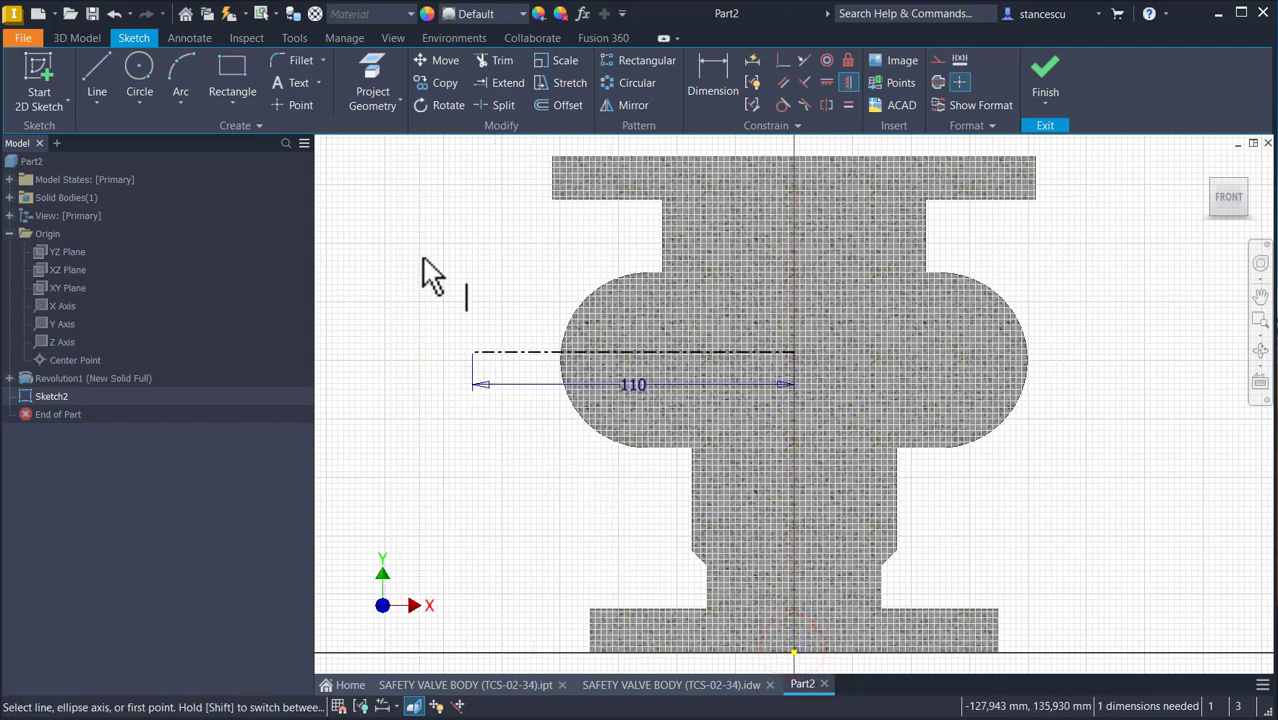
Dimension the distance between the top flange's upper face and the horizontal centerline as 70 mm.
left_click(713, 70)
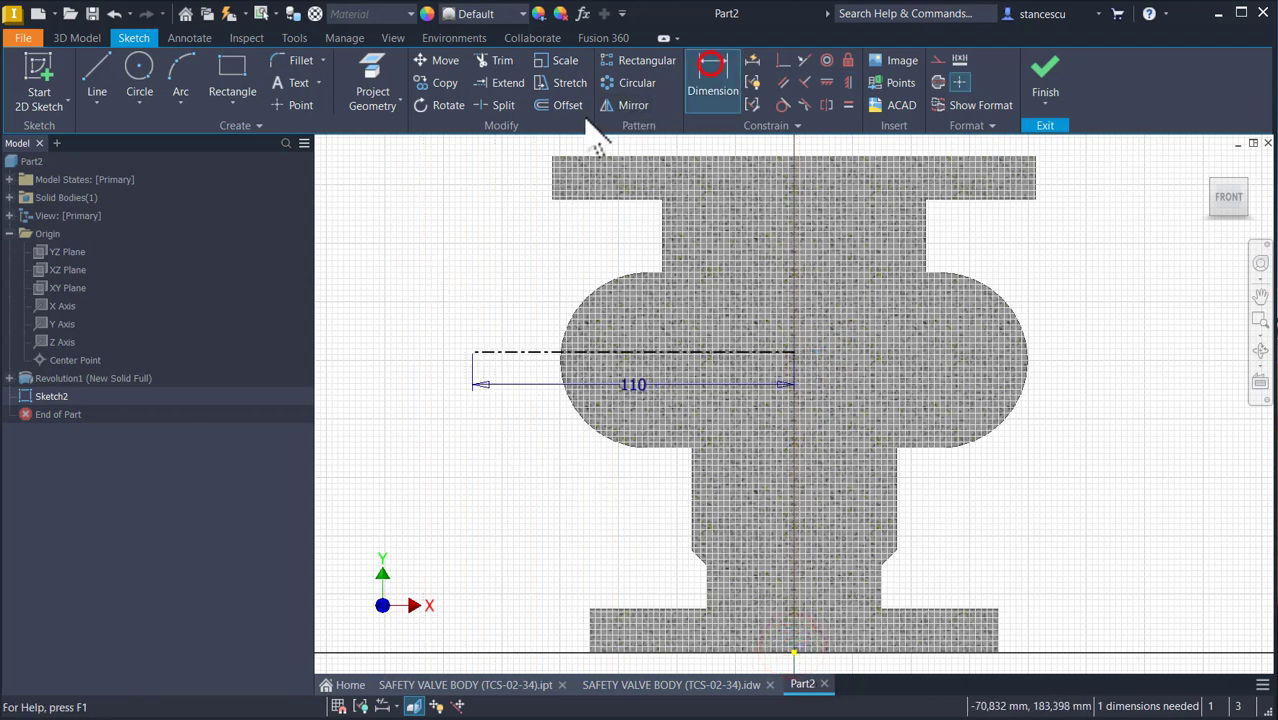
left_click(583, 157)
left_click(495, 351)
left_click(410, 300)
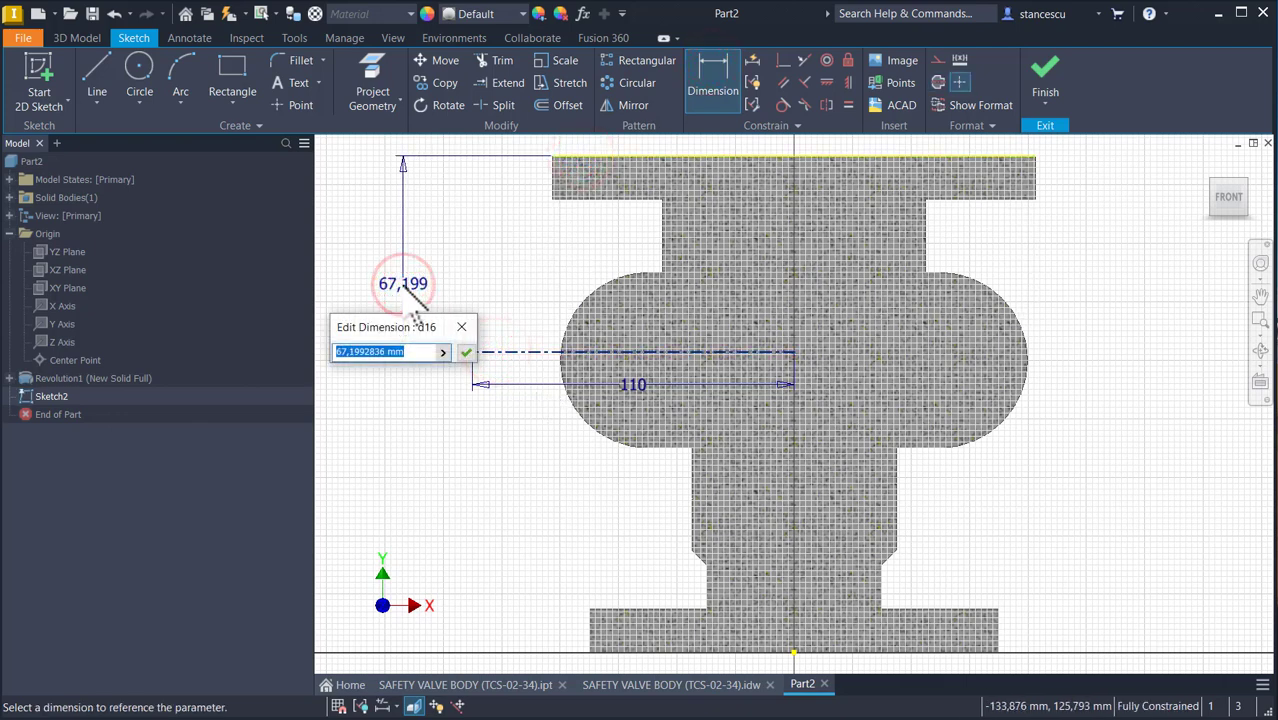
type("70")
key("Return")
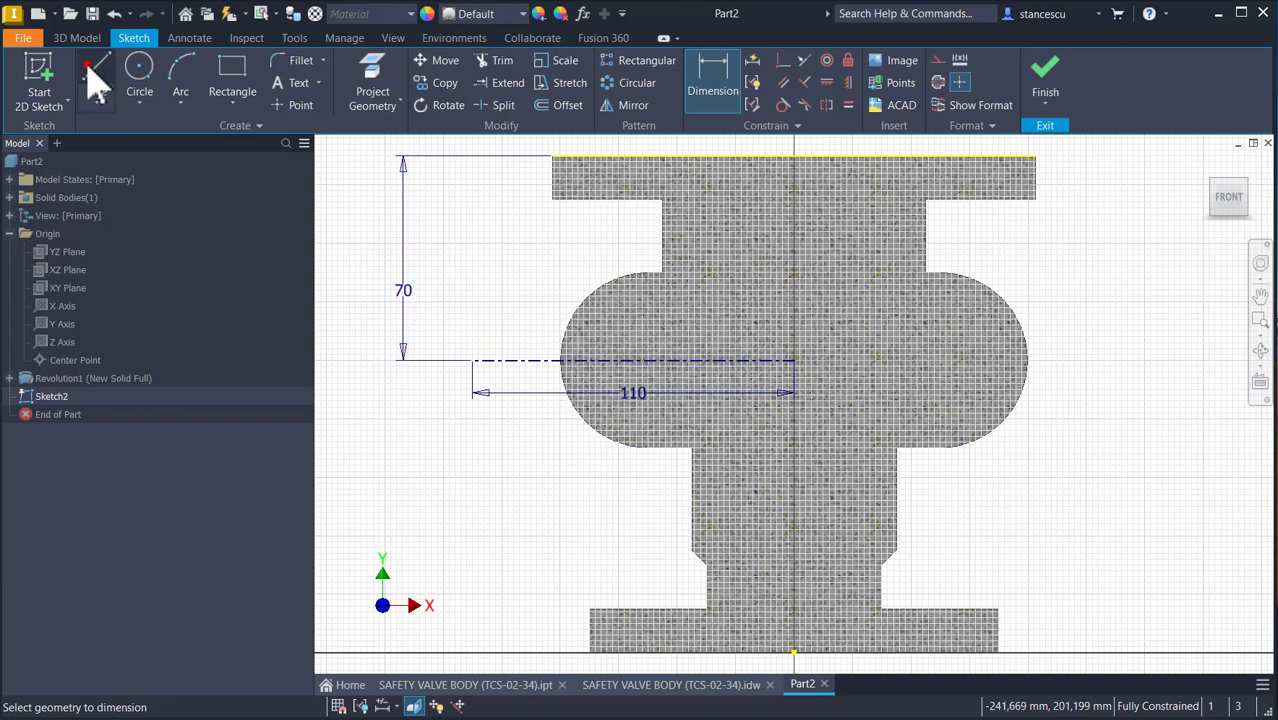
Sketch the side branch's half-profile above the centerline: a stepped flange, a sloping pipe edge to the body's axis, and a vertical closing line.
left_click(92, 72)
left_click(471, 359)
left_click(473, 178)
left_click(509, 180)
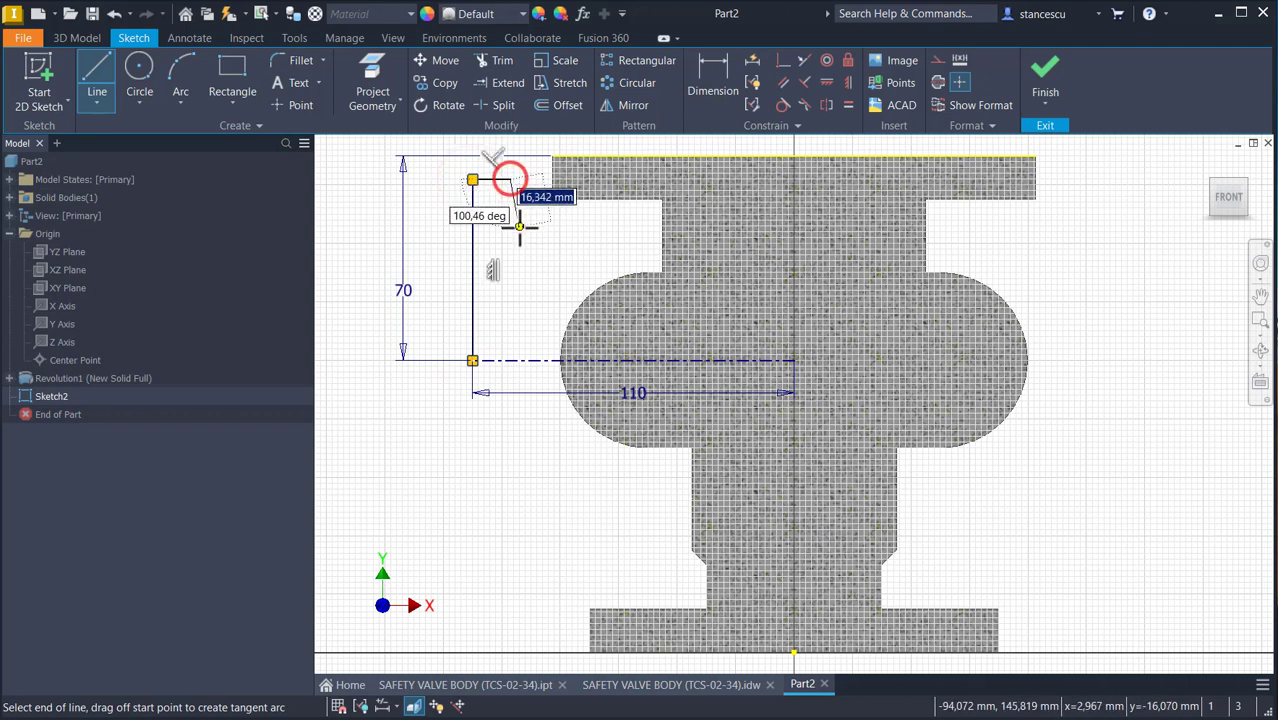
left_click(509, 229)
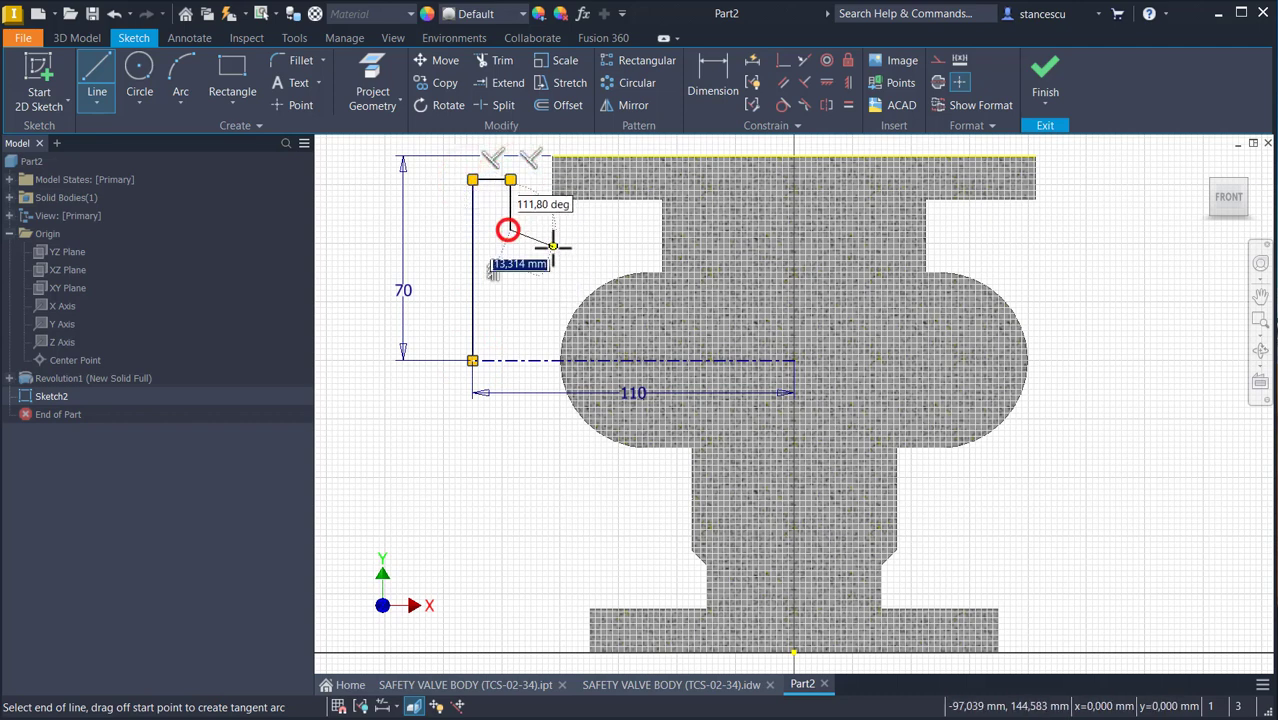
left_click(793, 284)
left_click(793, 358)
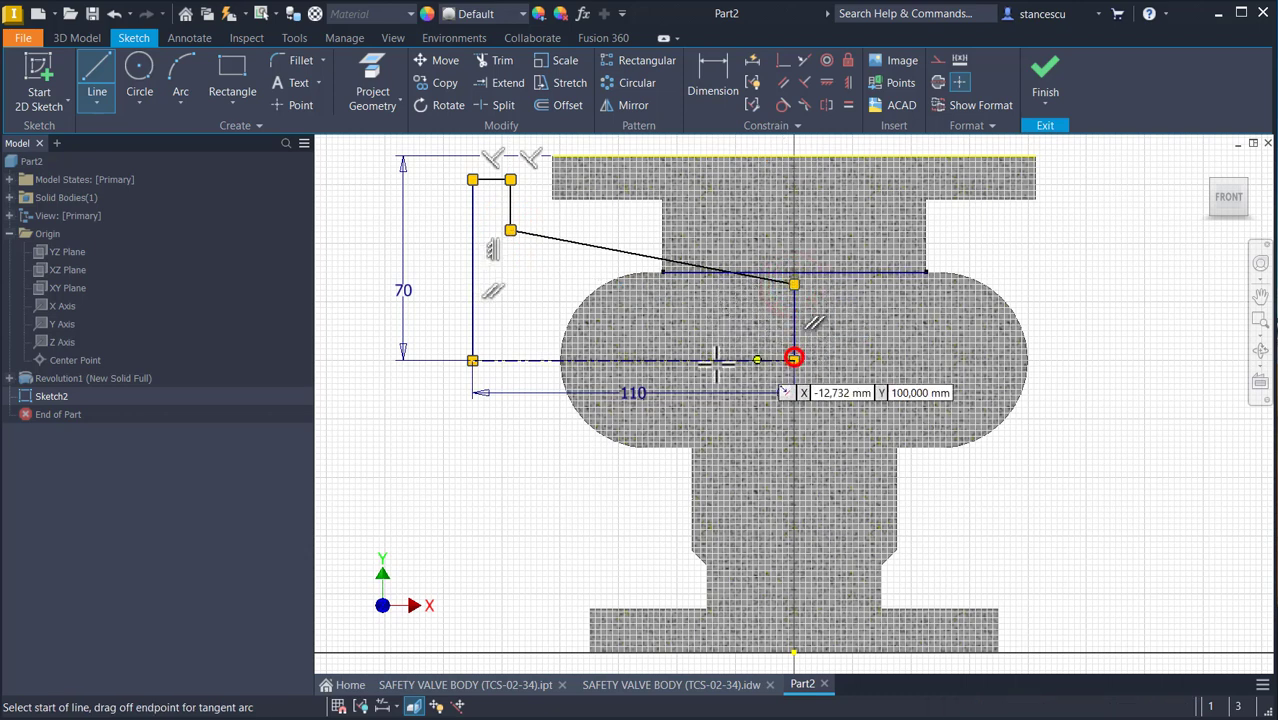
key("Escape")
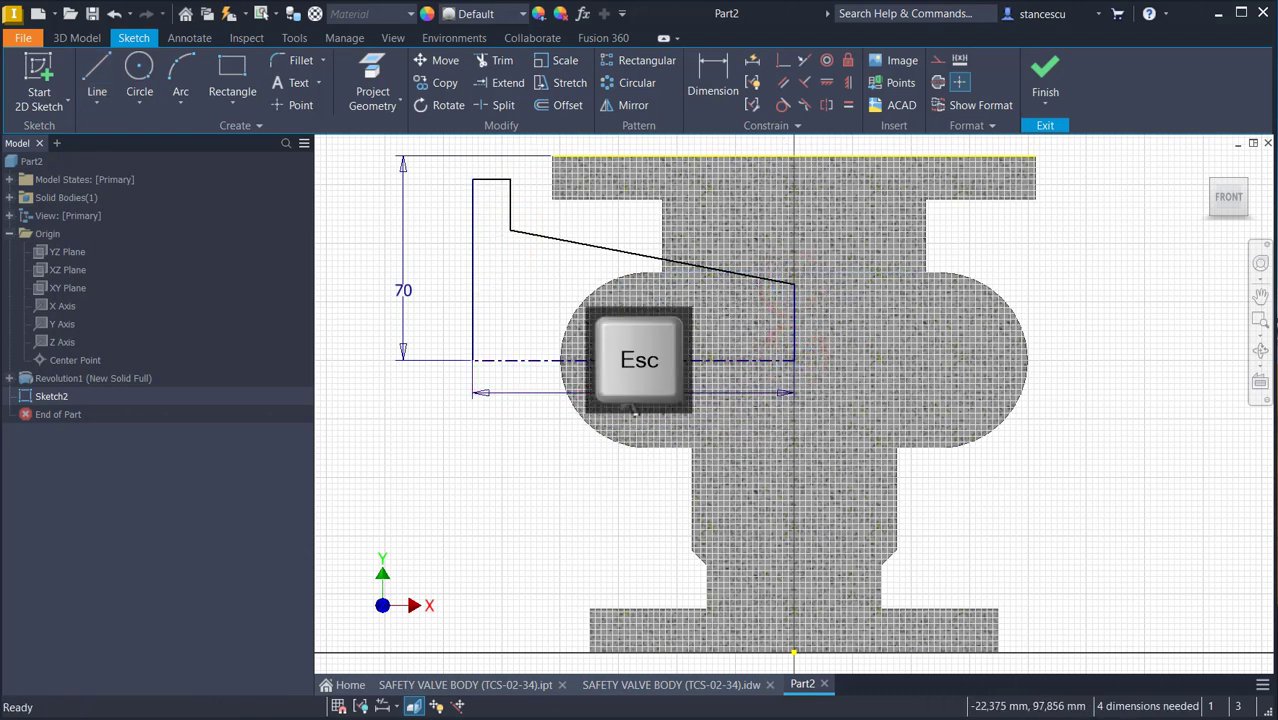
Dimension the side flange's outer edge as a 140 mm diameter about the horizontal centerline.
left_click(709, 90)
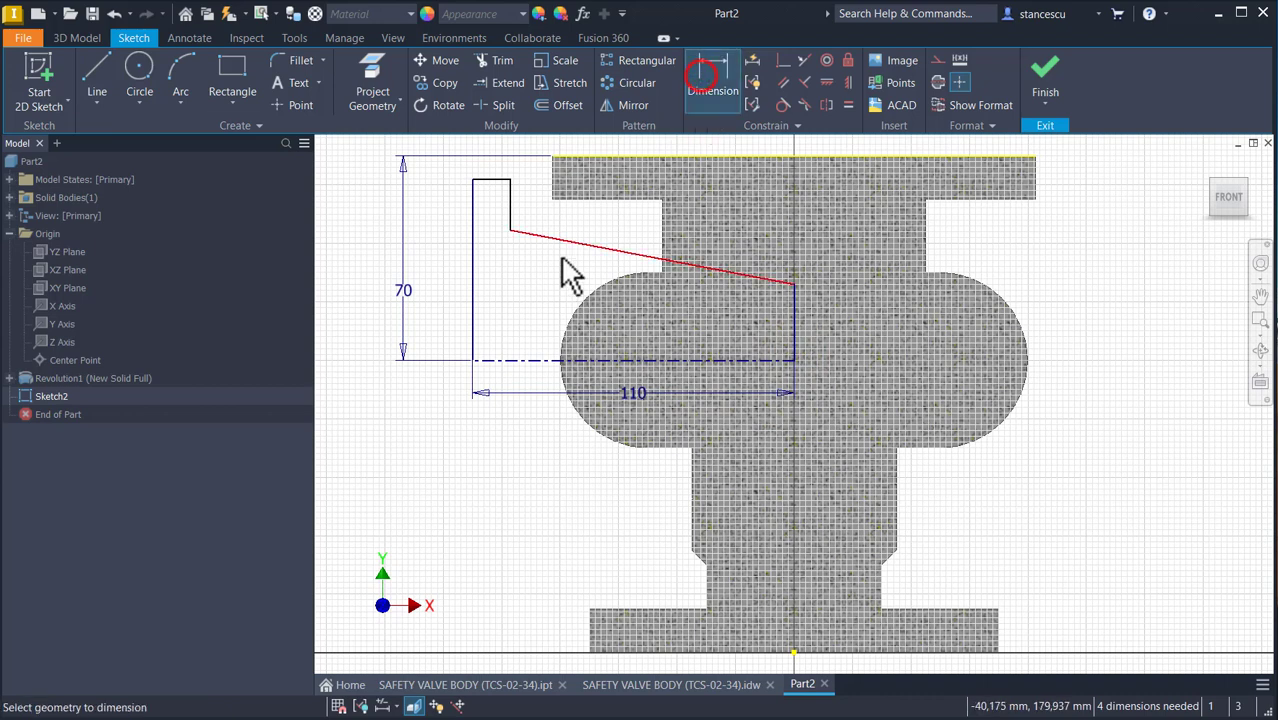
left_click(480, 182)
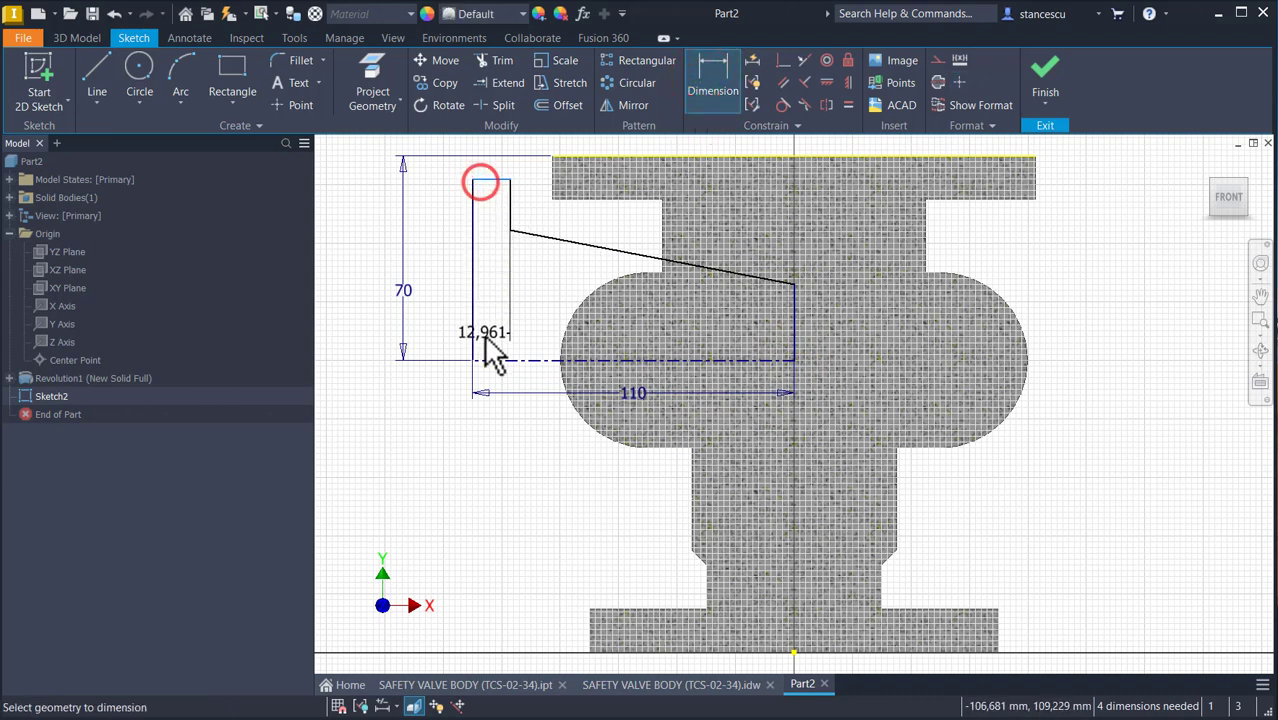
left_click(489, 360)
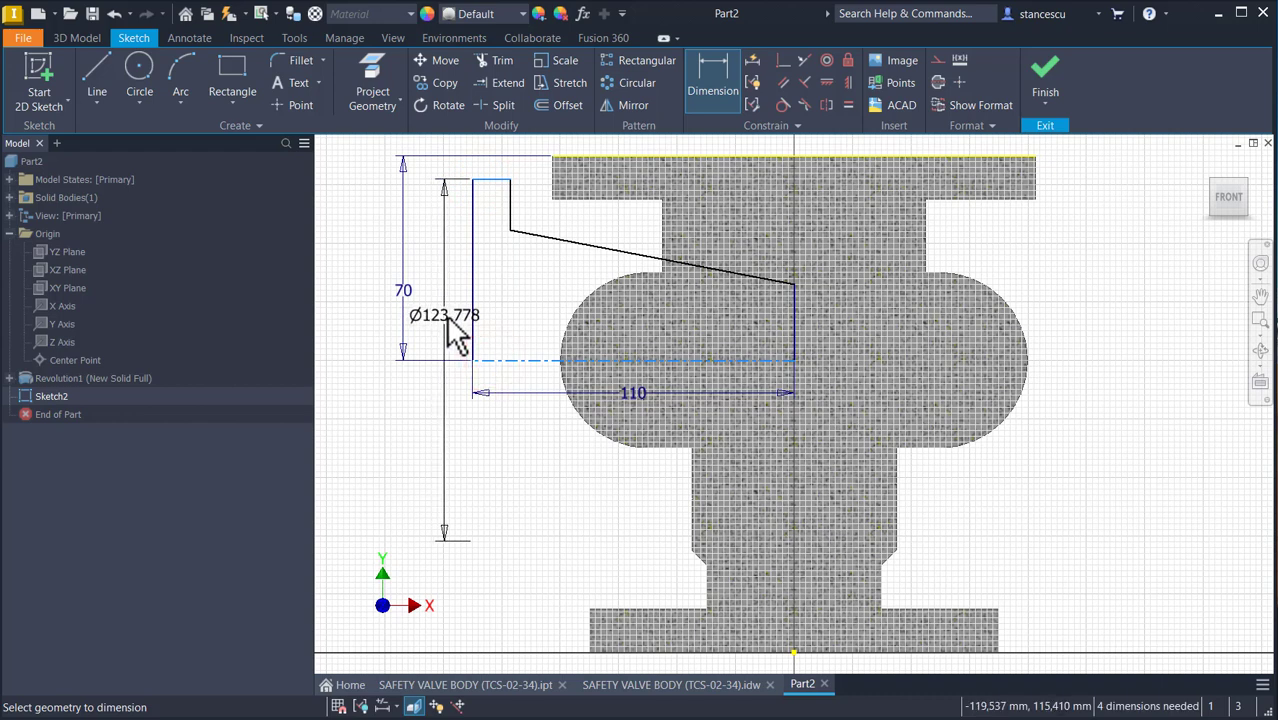
left_click(444, 316)
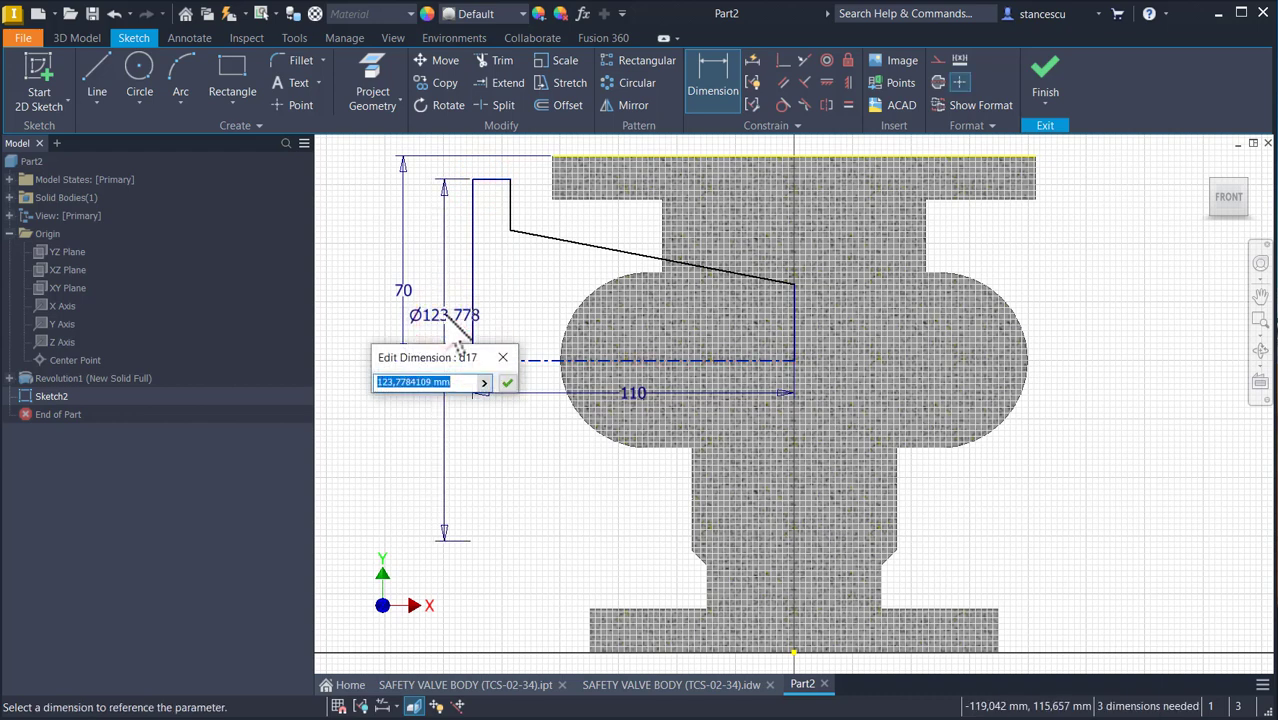
key("Return")
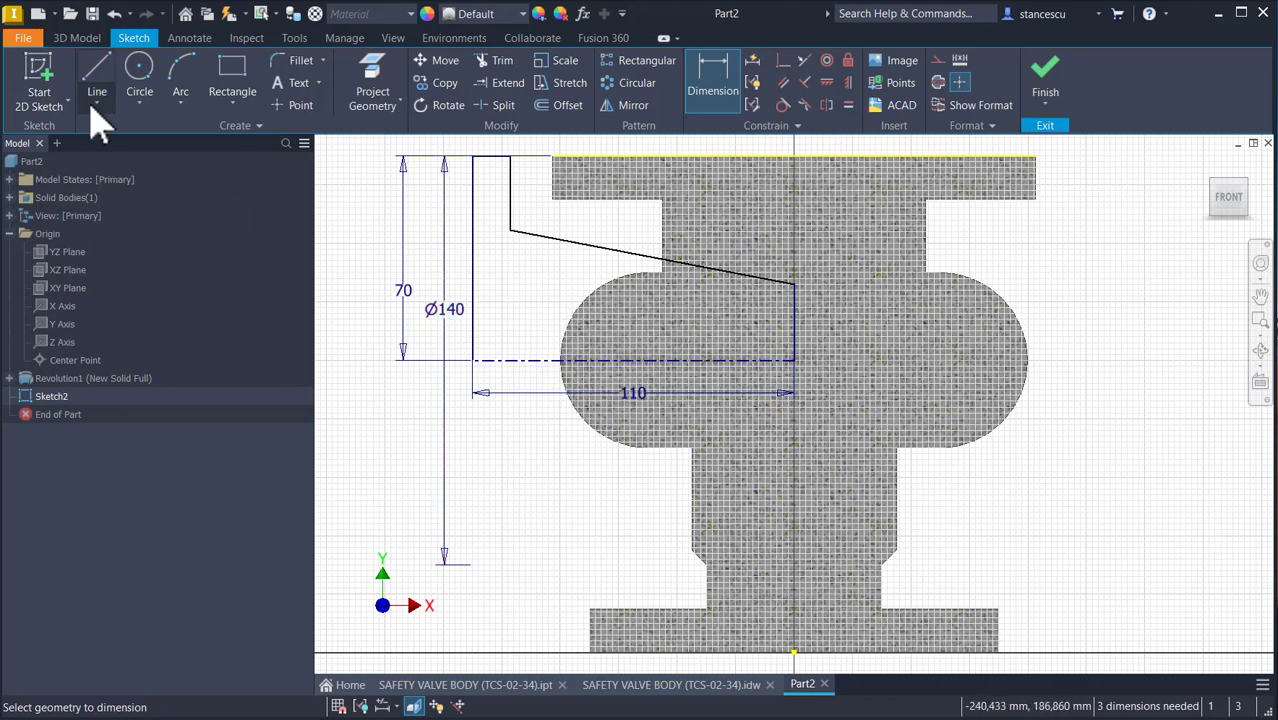
Sketch a line below and parallel to the sloping pipe edge, between the two vertical lines, and convert it to construction.
left_click(97, 72)
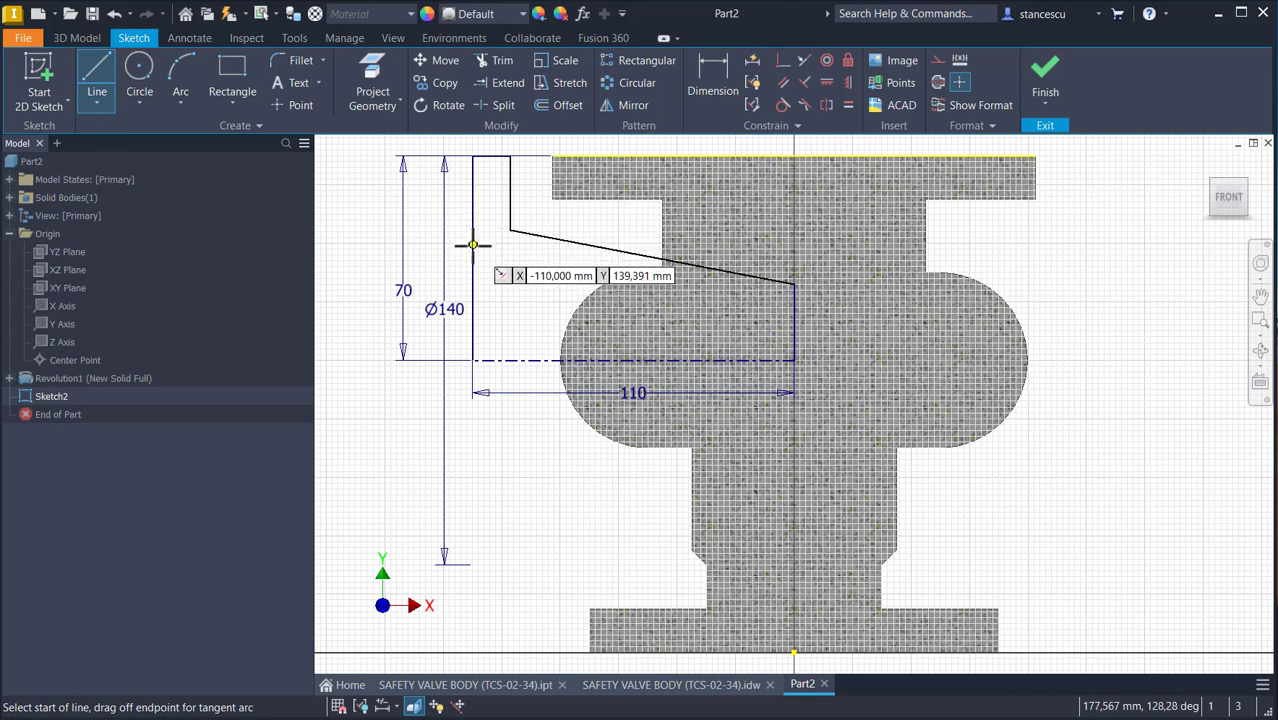
left_click(473, 244)
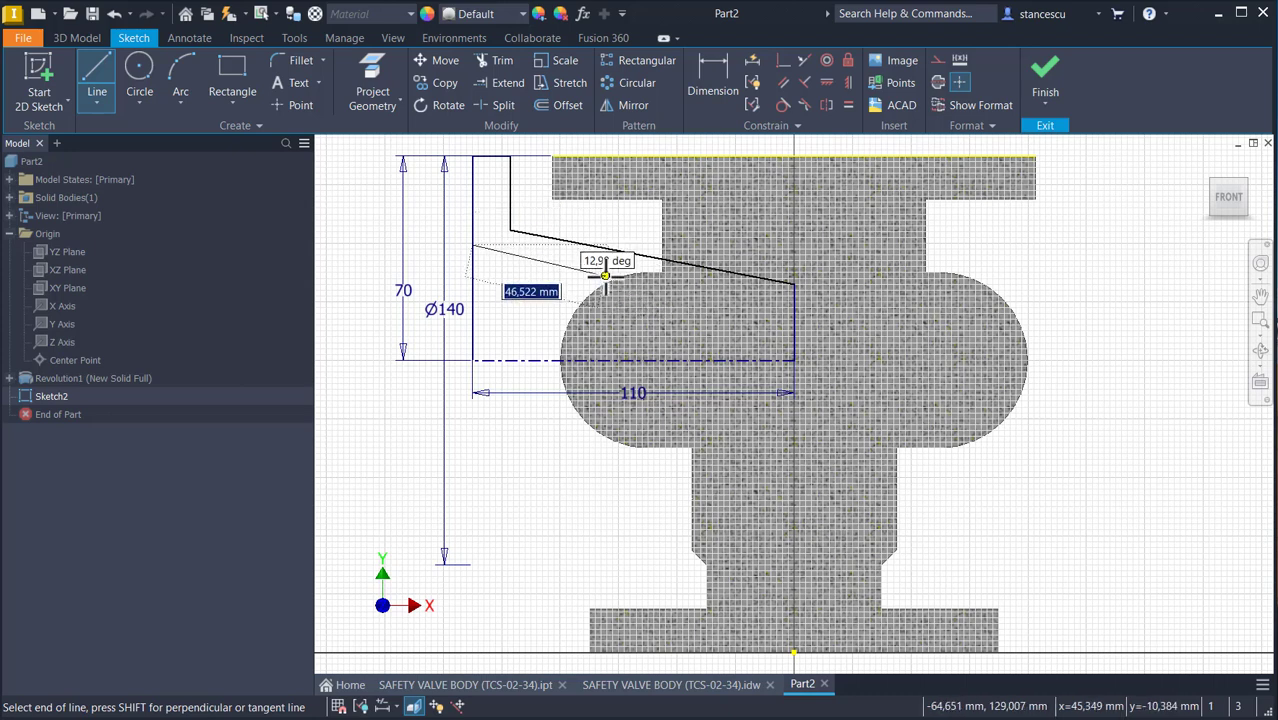
double_click(794, 308)
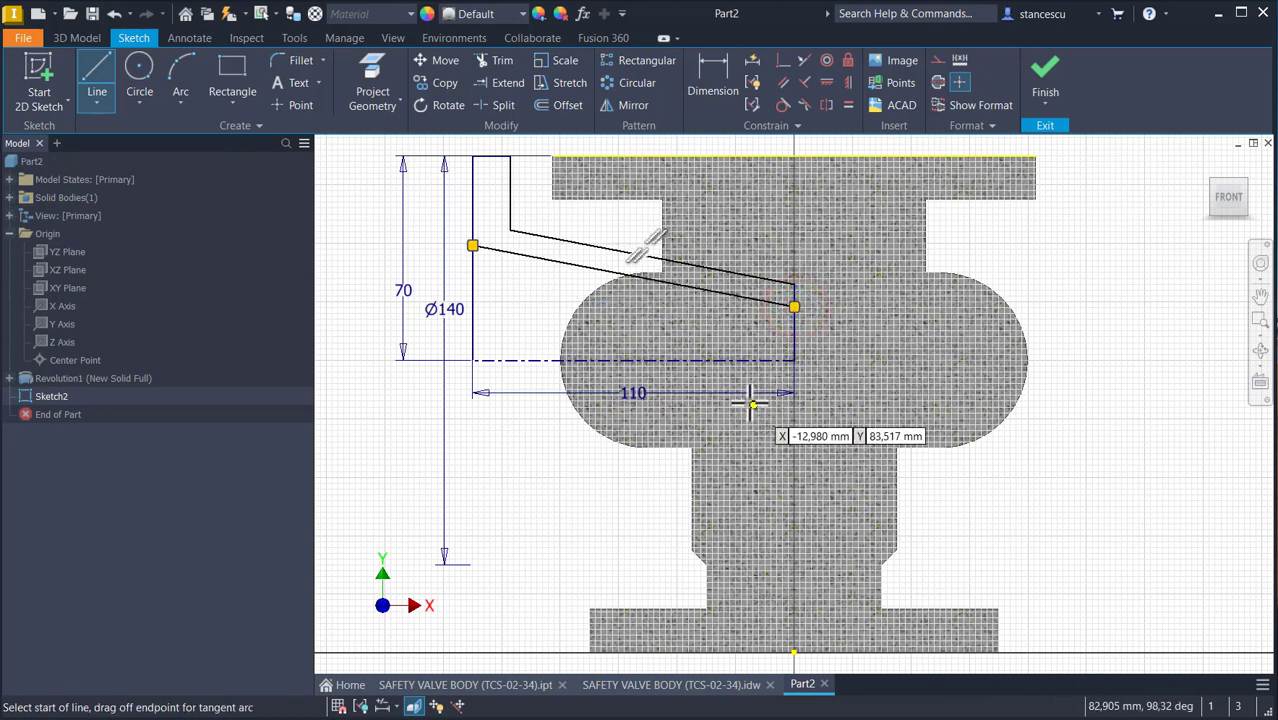
key("Escape")
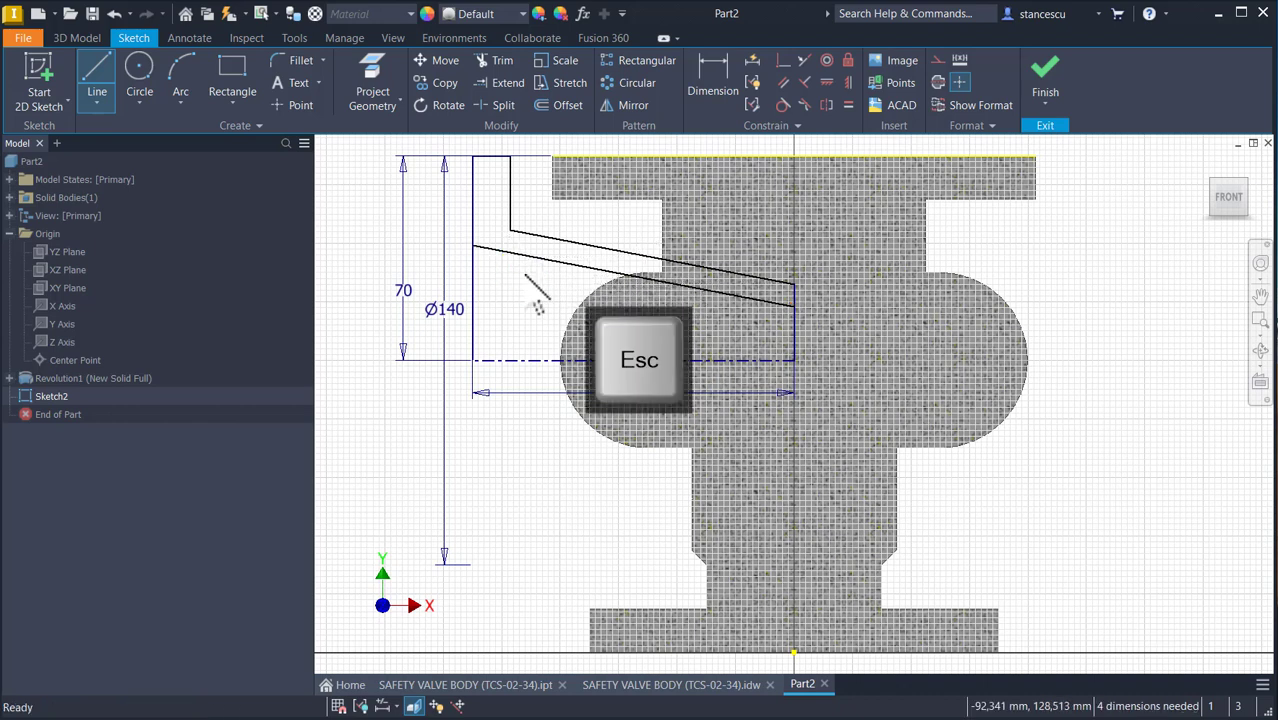
left_click(548, 259)
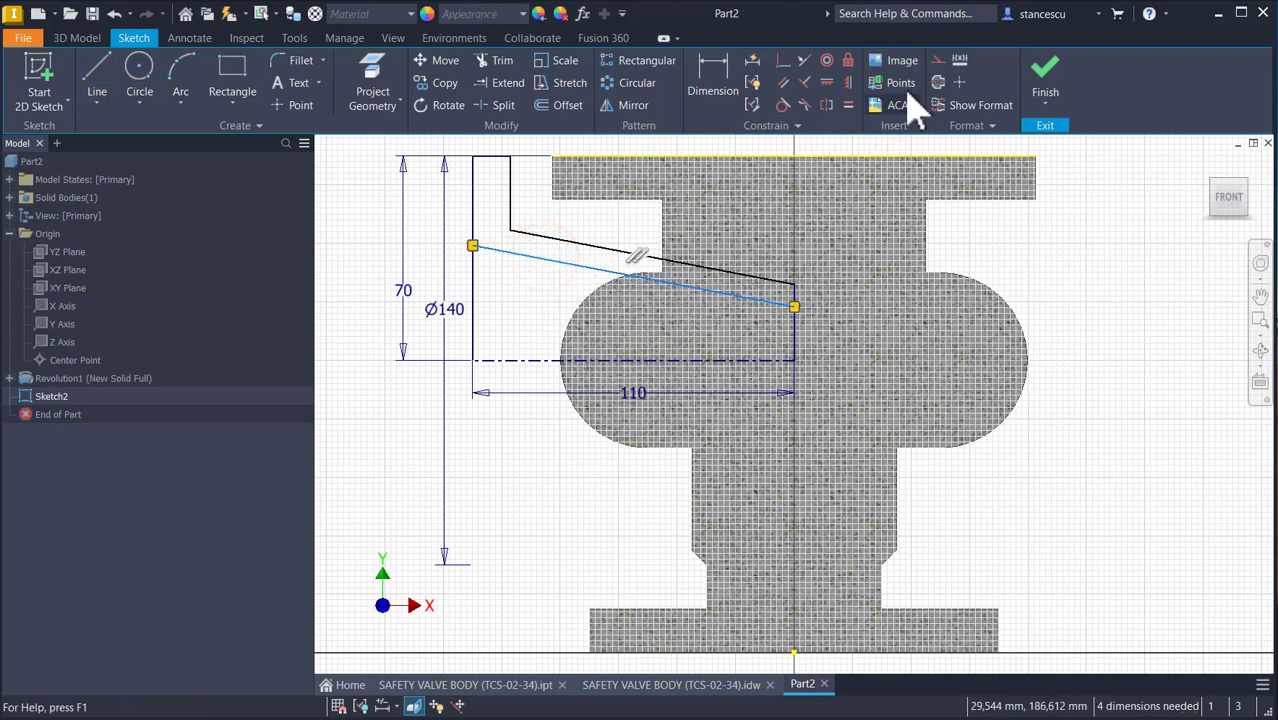
left_click(937, 60)
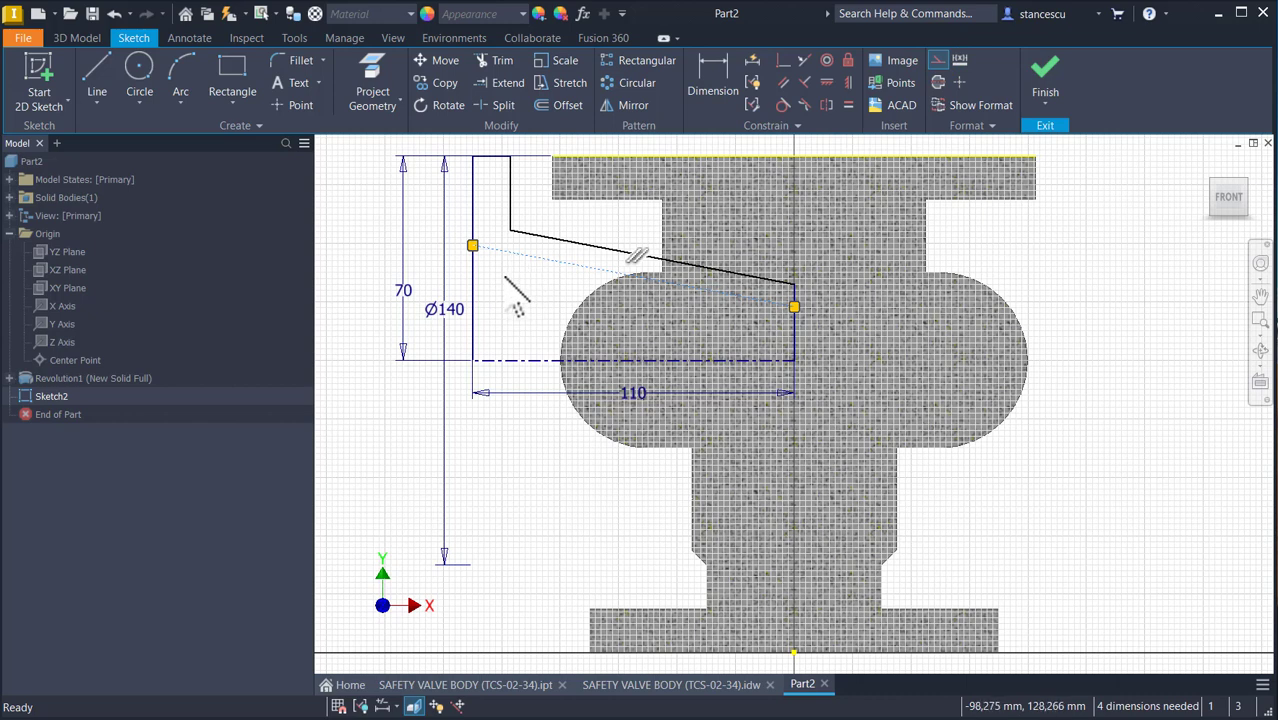
Dimension the construction line's outer endpoint on the flange face as a 45 mm diameter about the centerline.
left_click(713, 72)
left_click(473, 246)
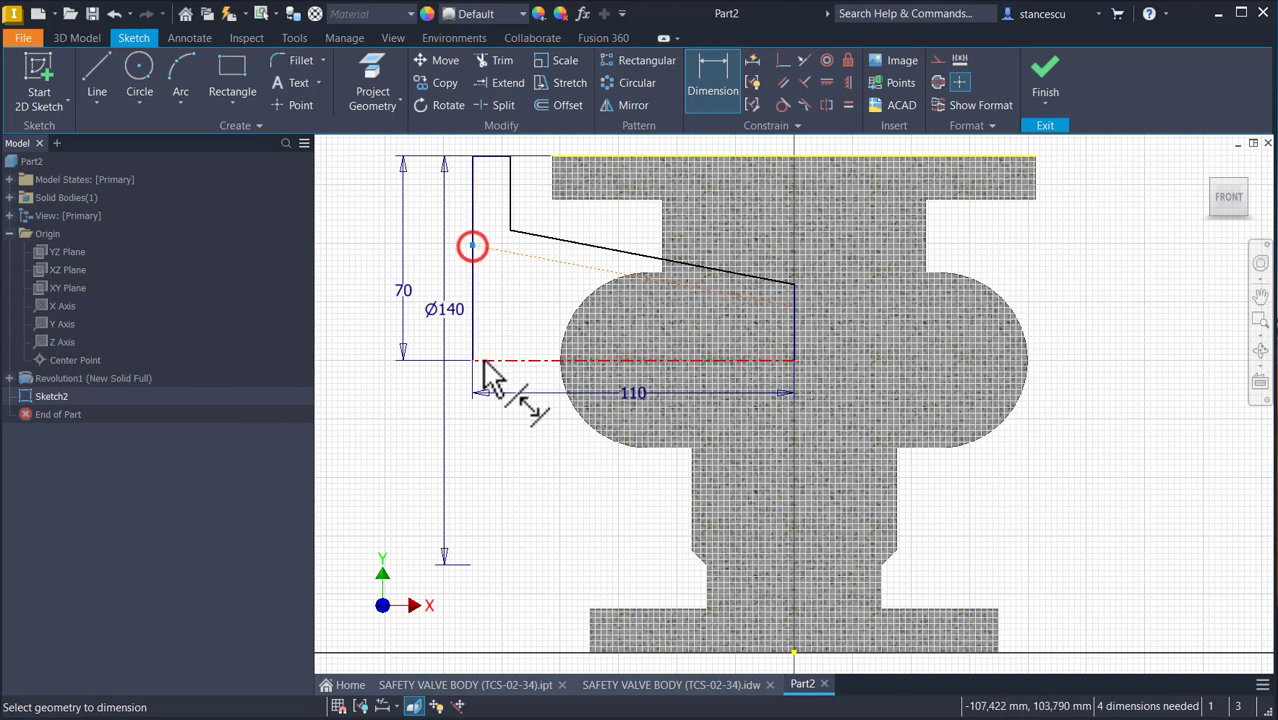
left_click(482, 360)
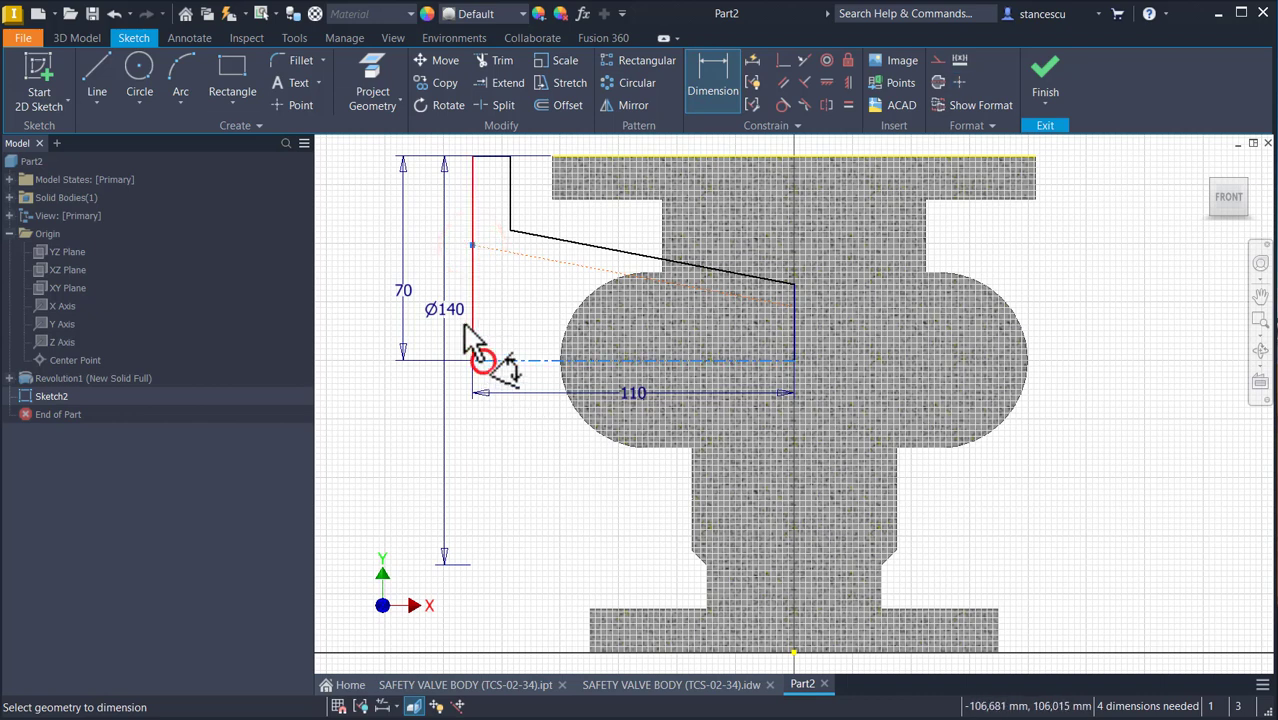
left_click(457, 413)
type("4")
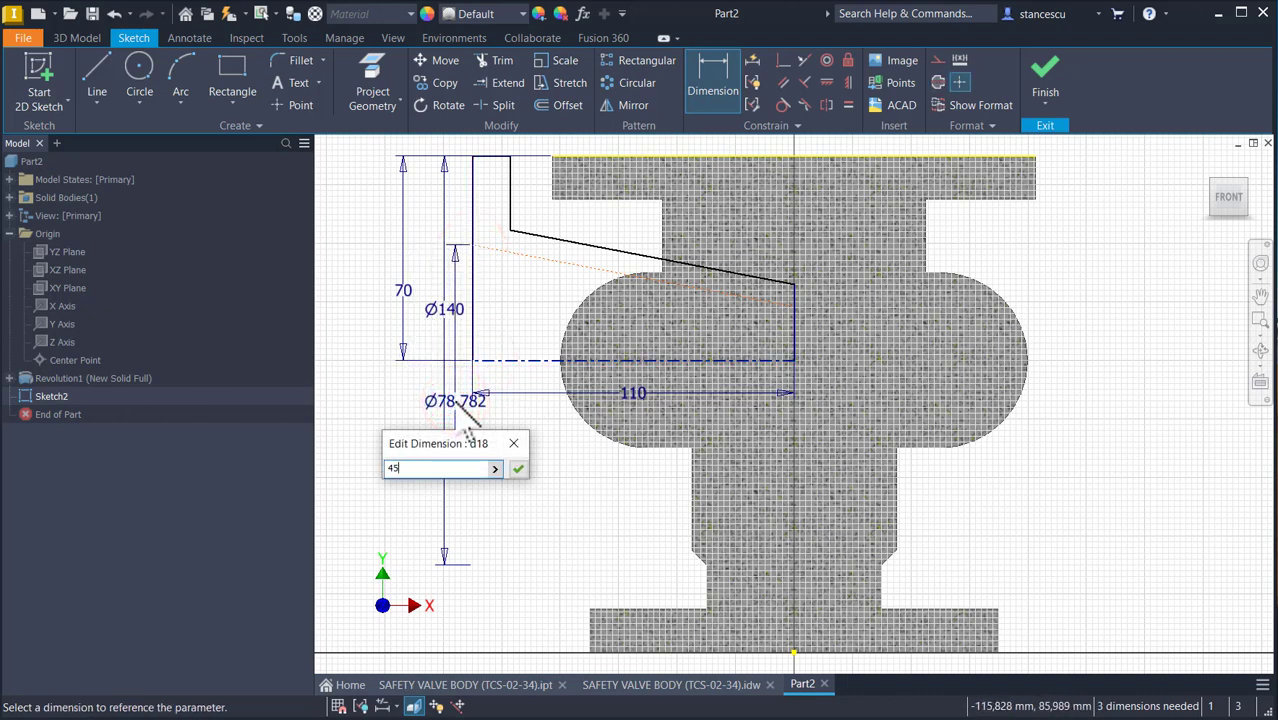
type("5")
key("Return")
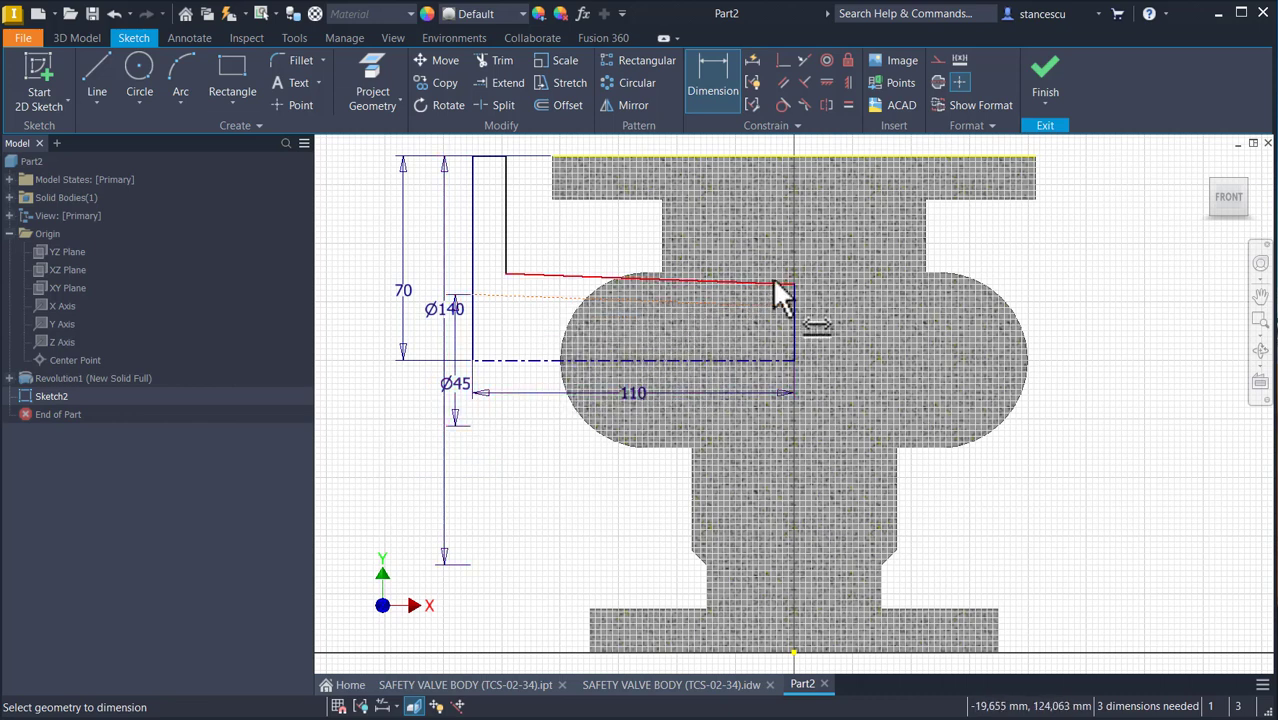
Dimension the sloping pipe edge's inner endpoint on the body's axis as a 40 mm diameter about the centerline.
left_click(795, 282)
left_click(728, 360)
left_click(1084, 339)
type("40")
key("Return")
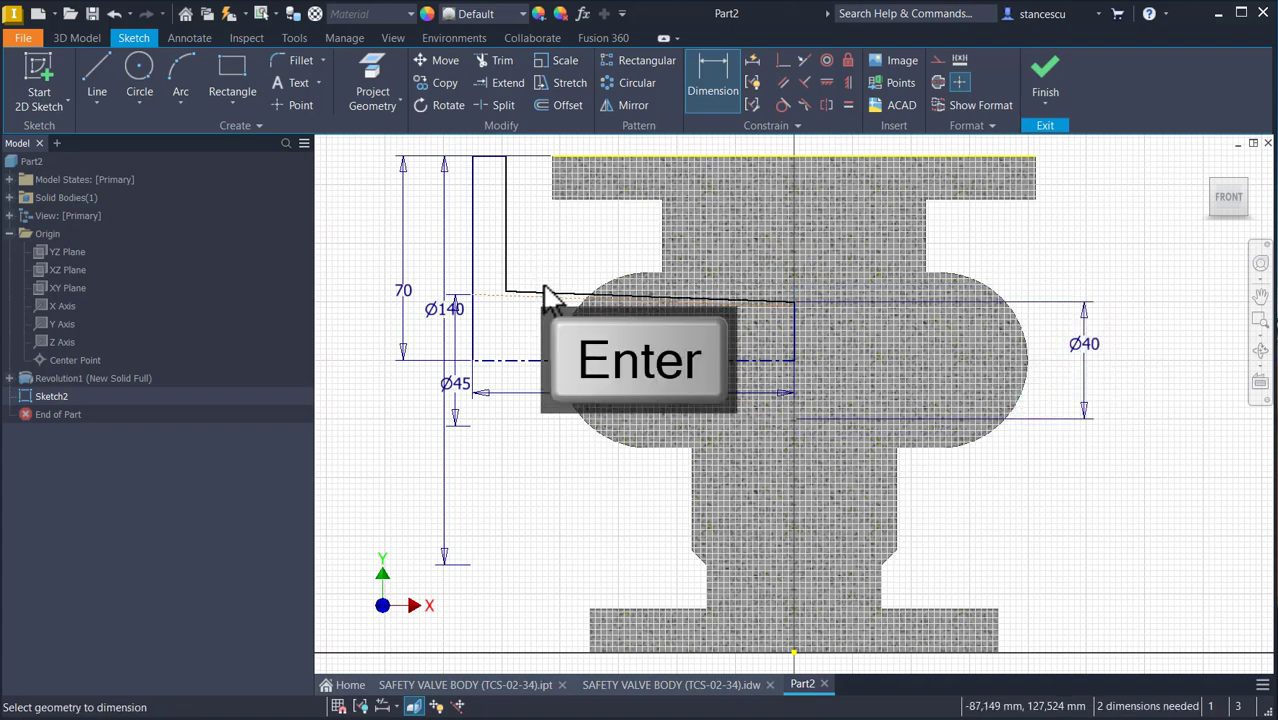
Dimension the distance between the sloping pipe edge and the parallel construction line as 10 mm.
left_click(543, 291)
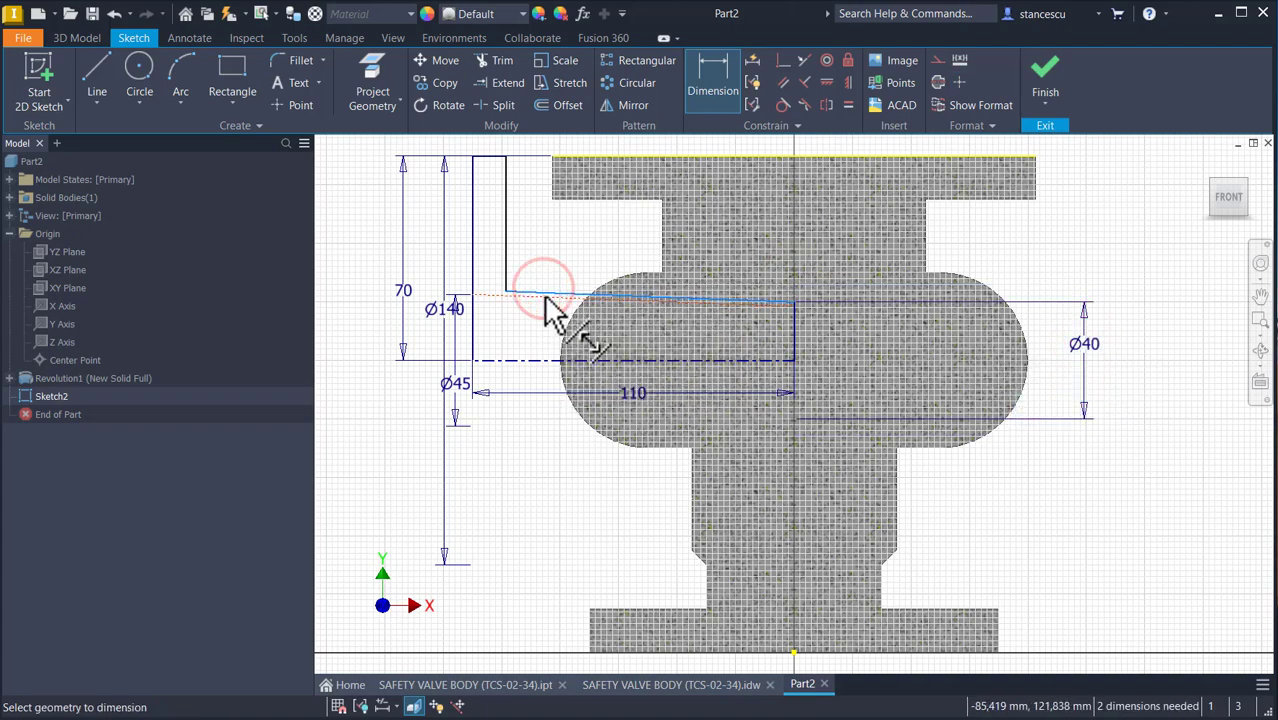
left_click(555, 254)
type("10")
key("Return")
key("Escape")
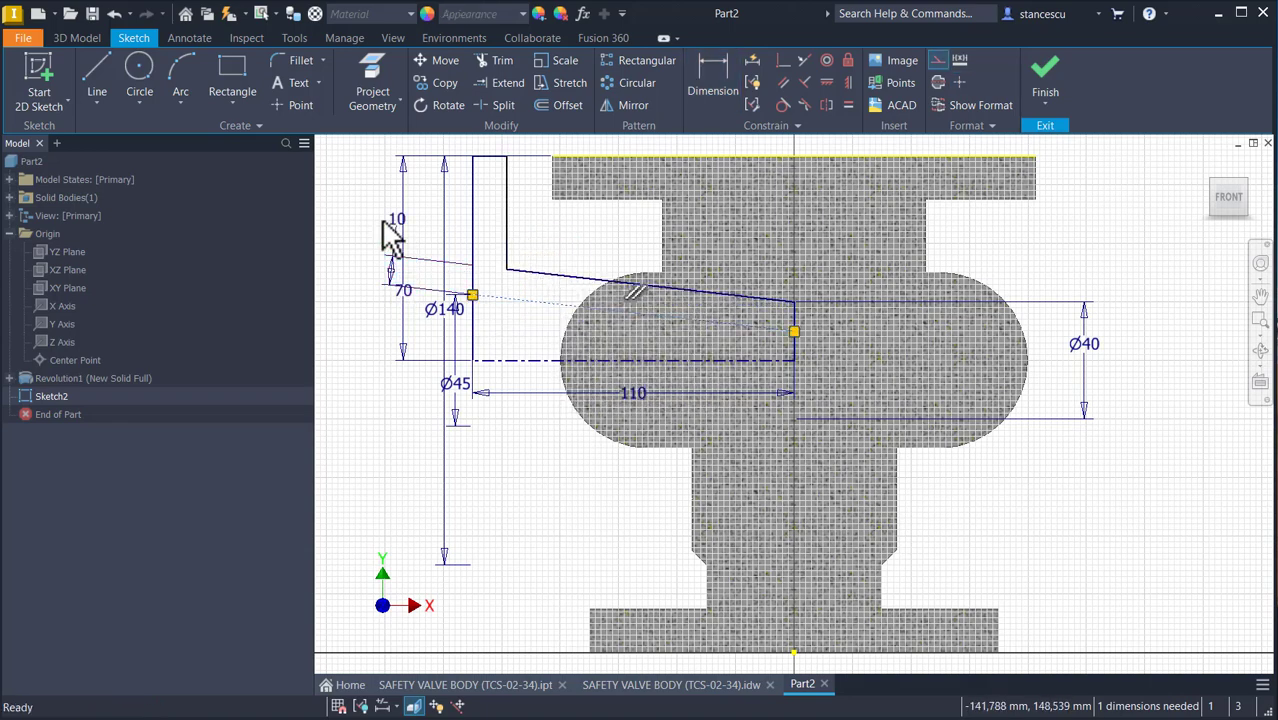
Rearrange the 10, 70, Ø140 and Ø45 dimensions around the branch profile so they no longer overlap.
left_click_drag(392, 250, 542, 240)
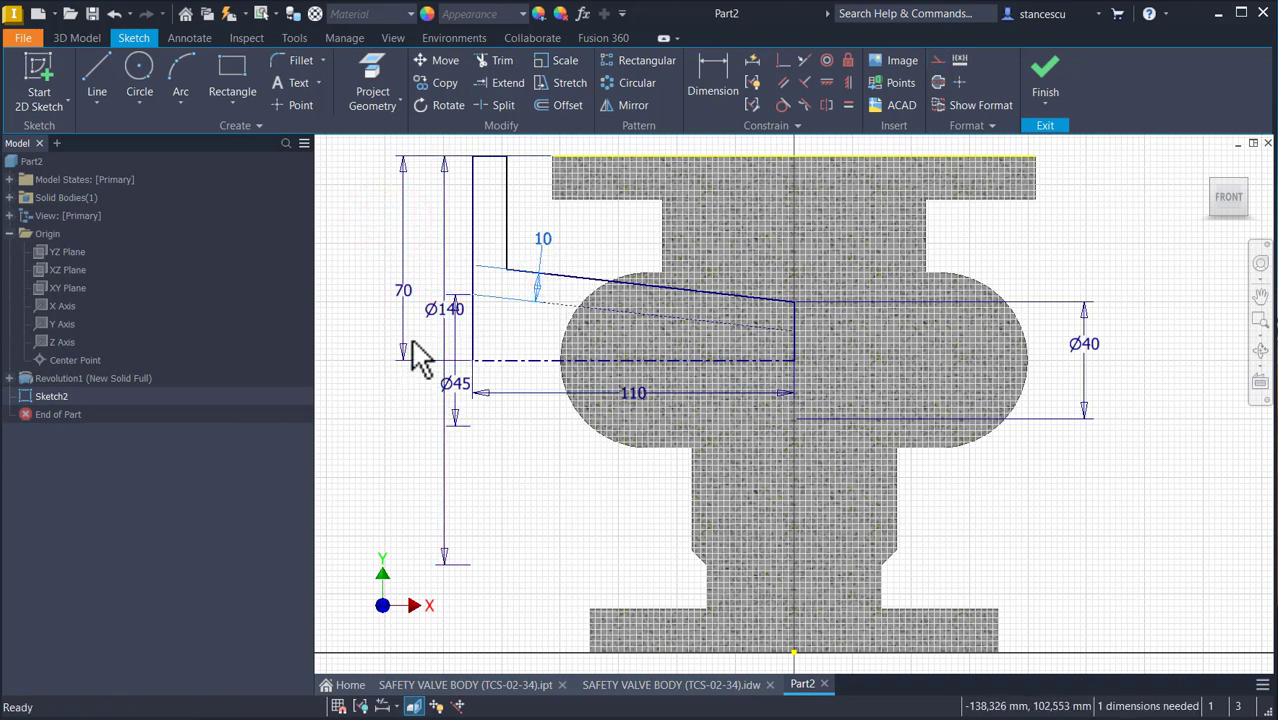
left_click_drag(418, 310, 380, 290)
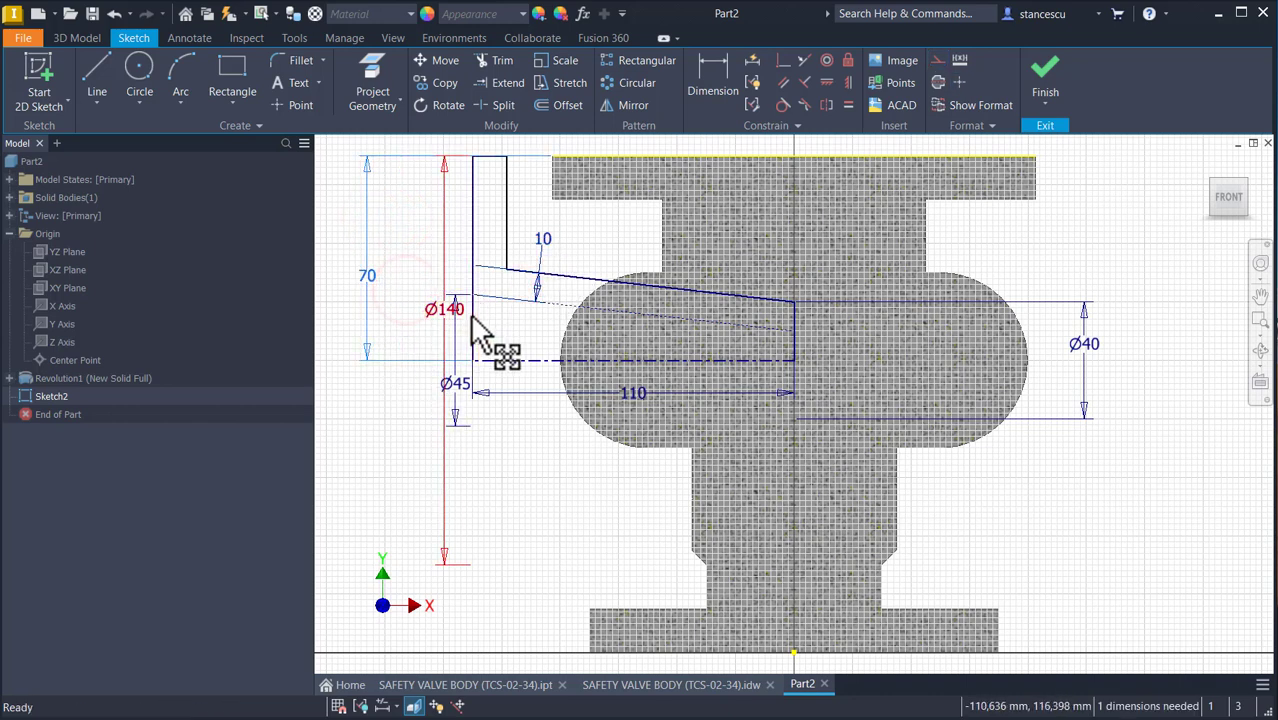
left_click_drag(461, 316, 420, 306)
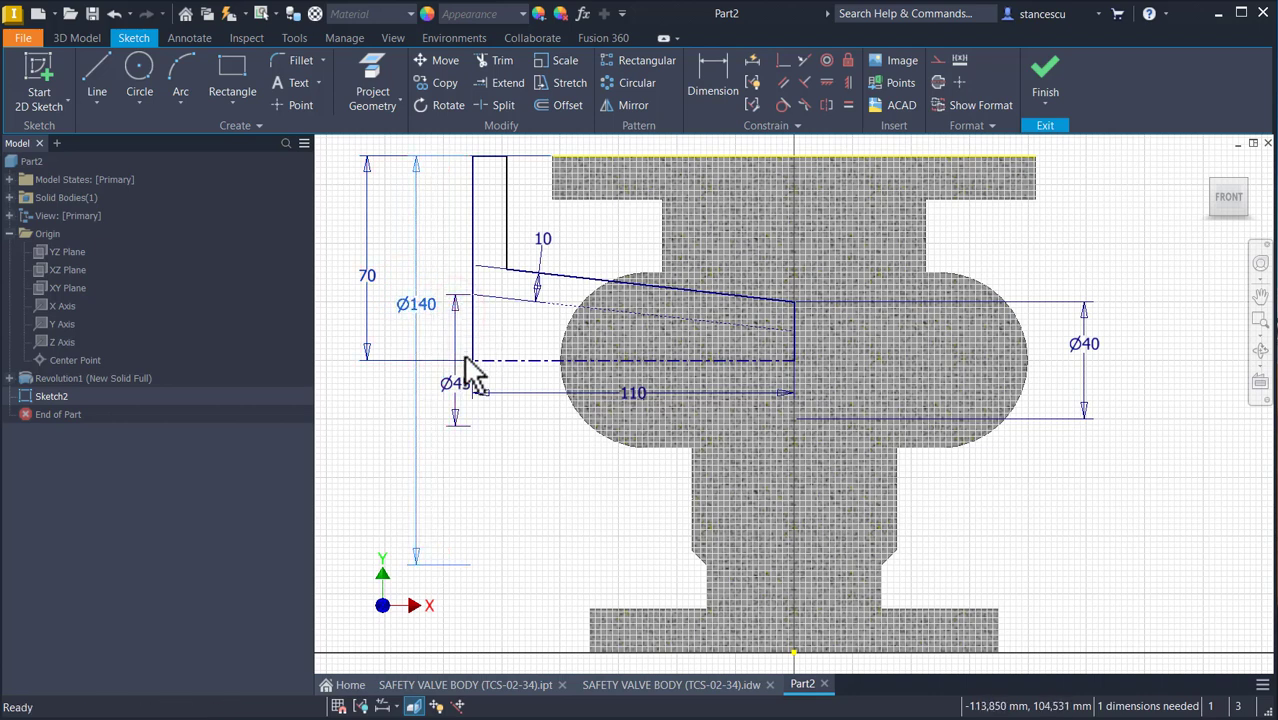
left_click_drag(462, 384, 460, 340)
left_click(962, 492)
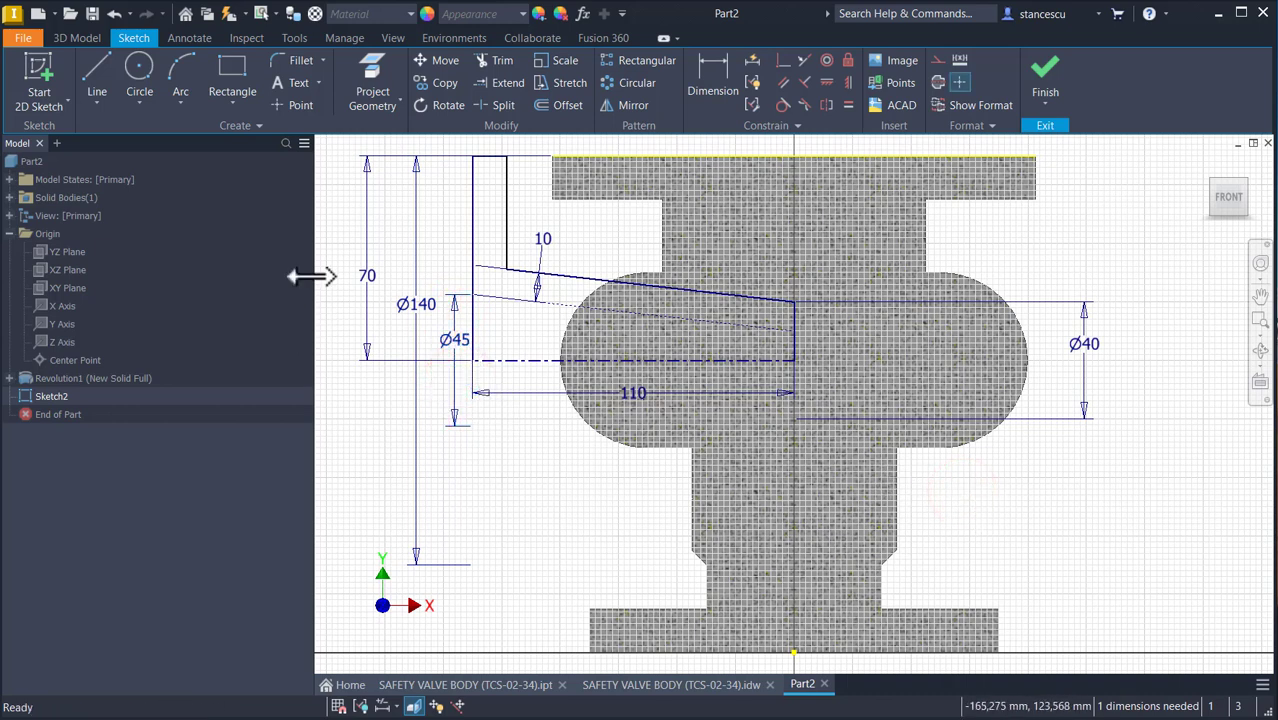
Dimension the side flange's thickness between its two vertical edges as 15 mm.
middle_click_drag(570, 228, 574, 300)
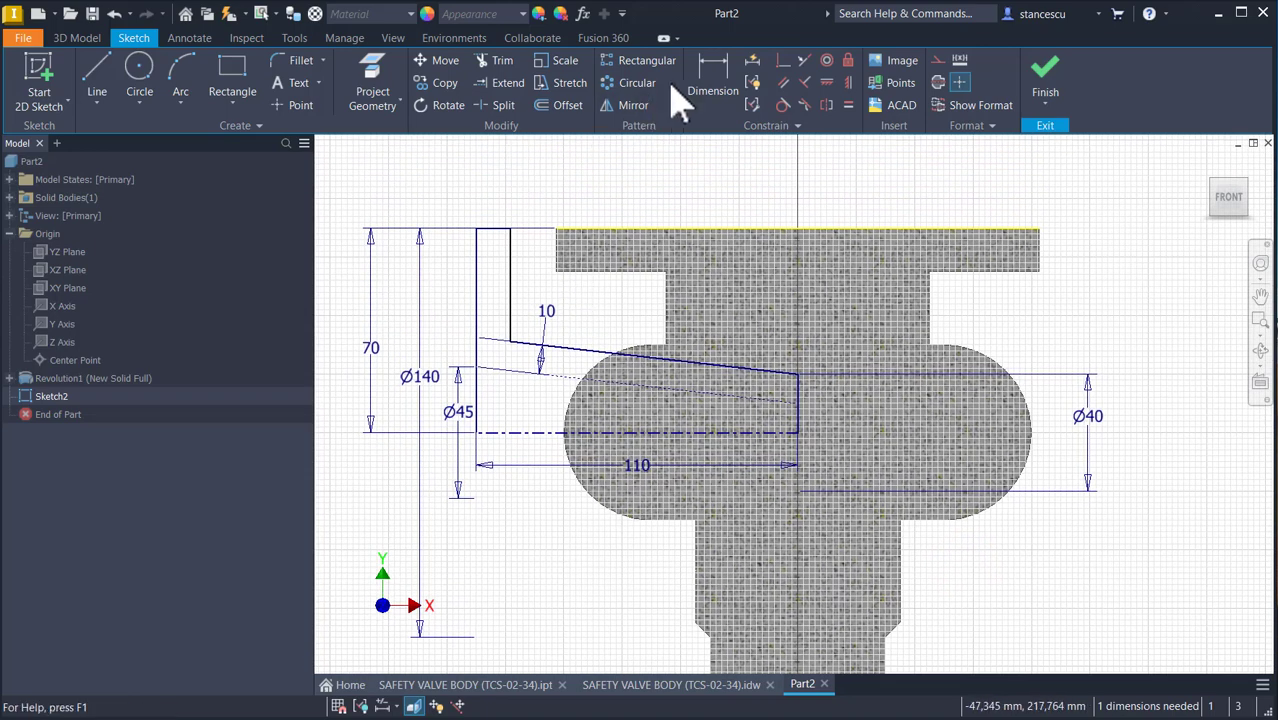
left_click(700, 67)
left_click(477, 248)
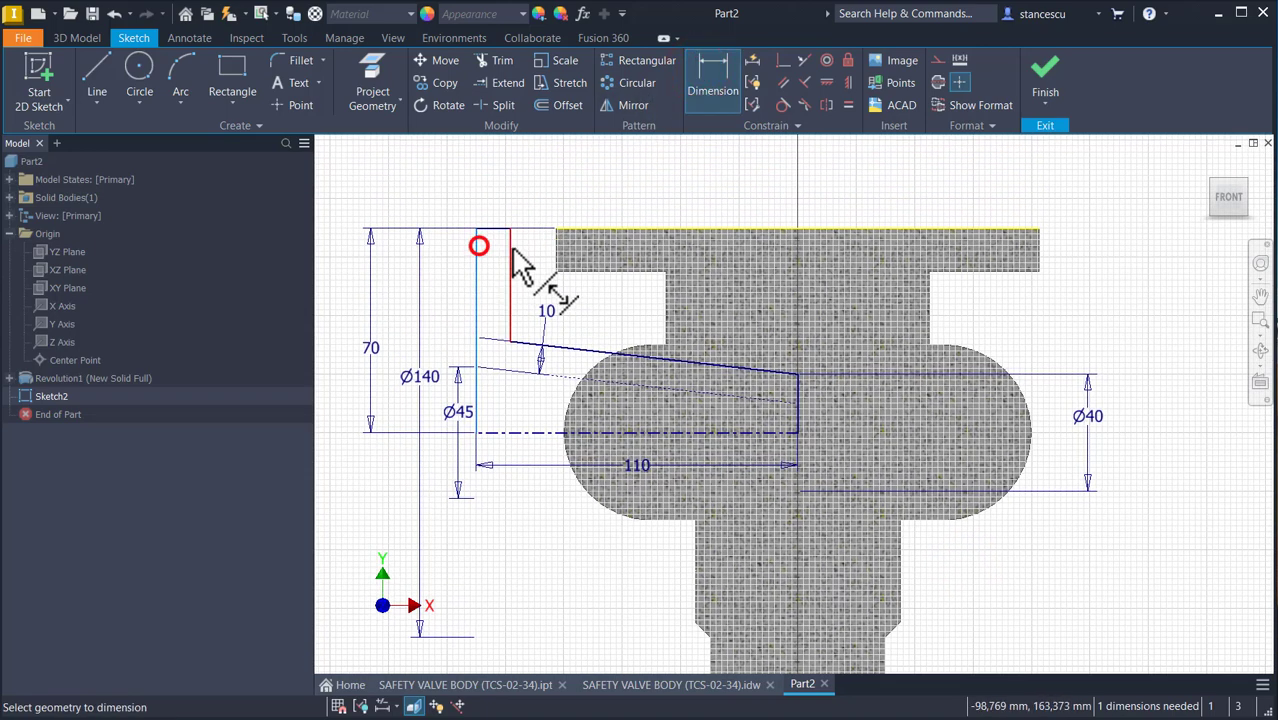
left_click(511, 249)
left_click(500, 190)
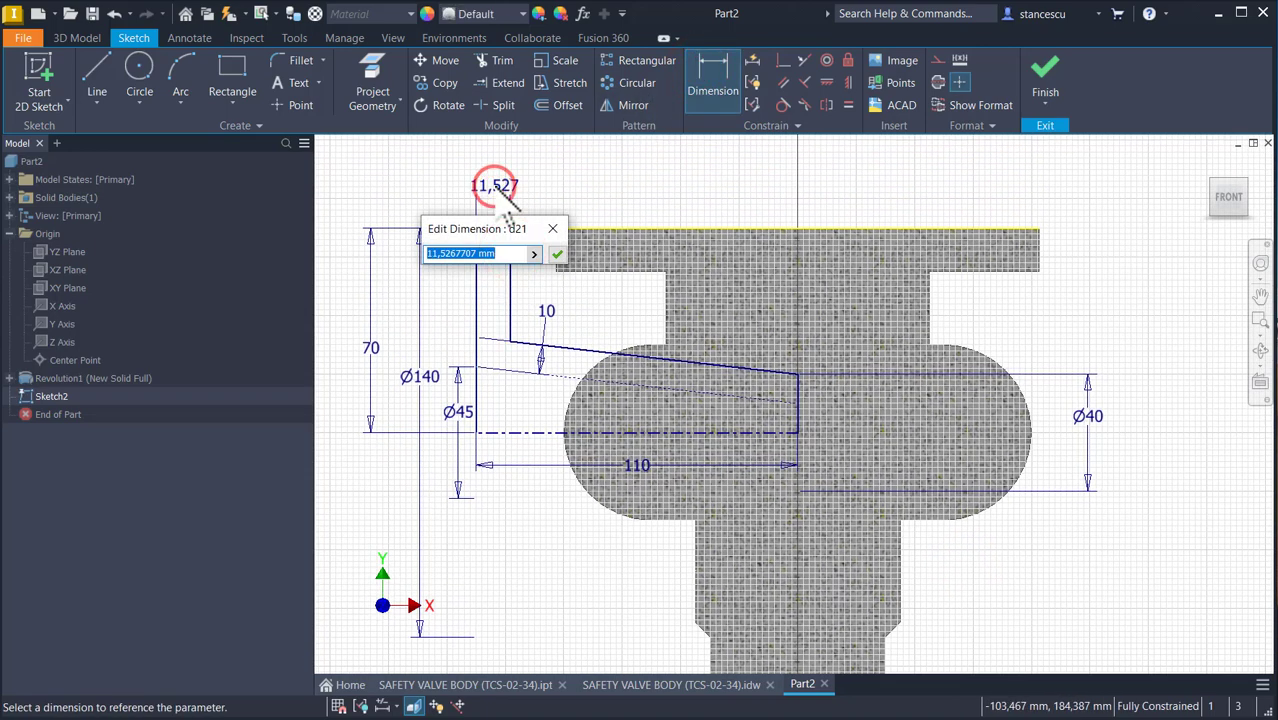
type("15")
key("Return")
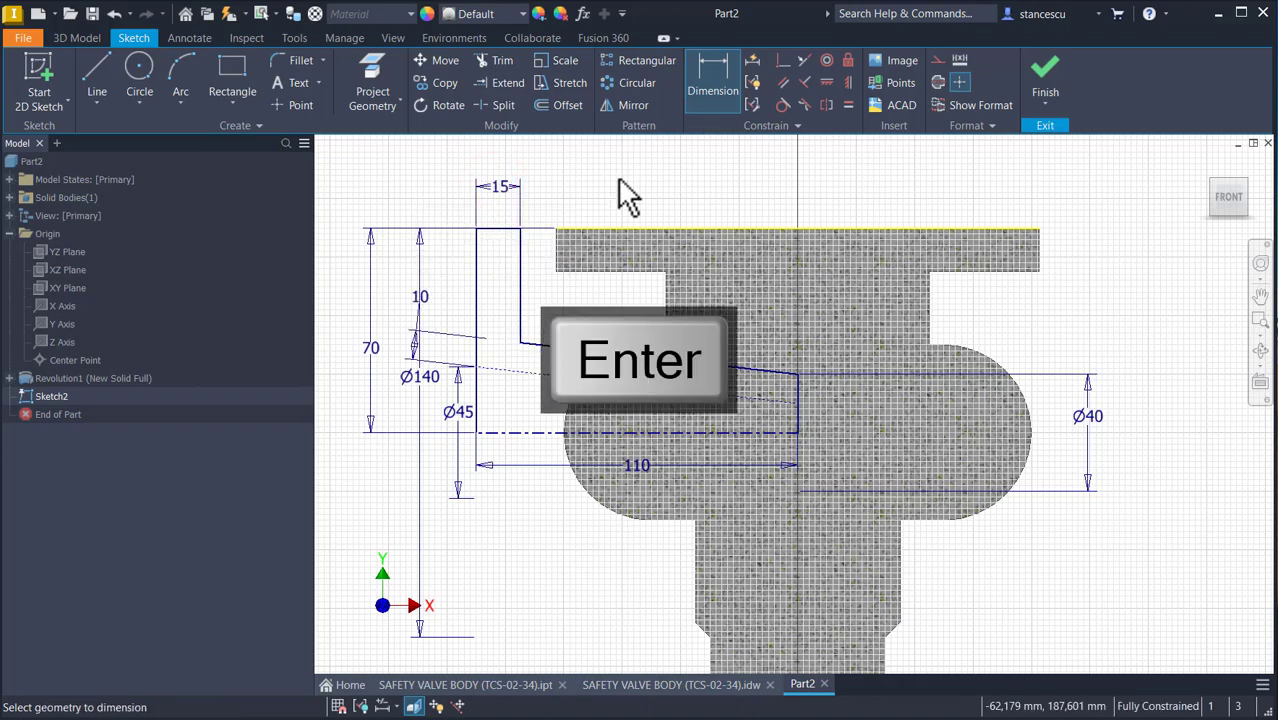
key("Num_Lock")
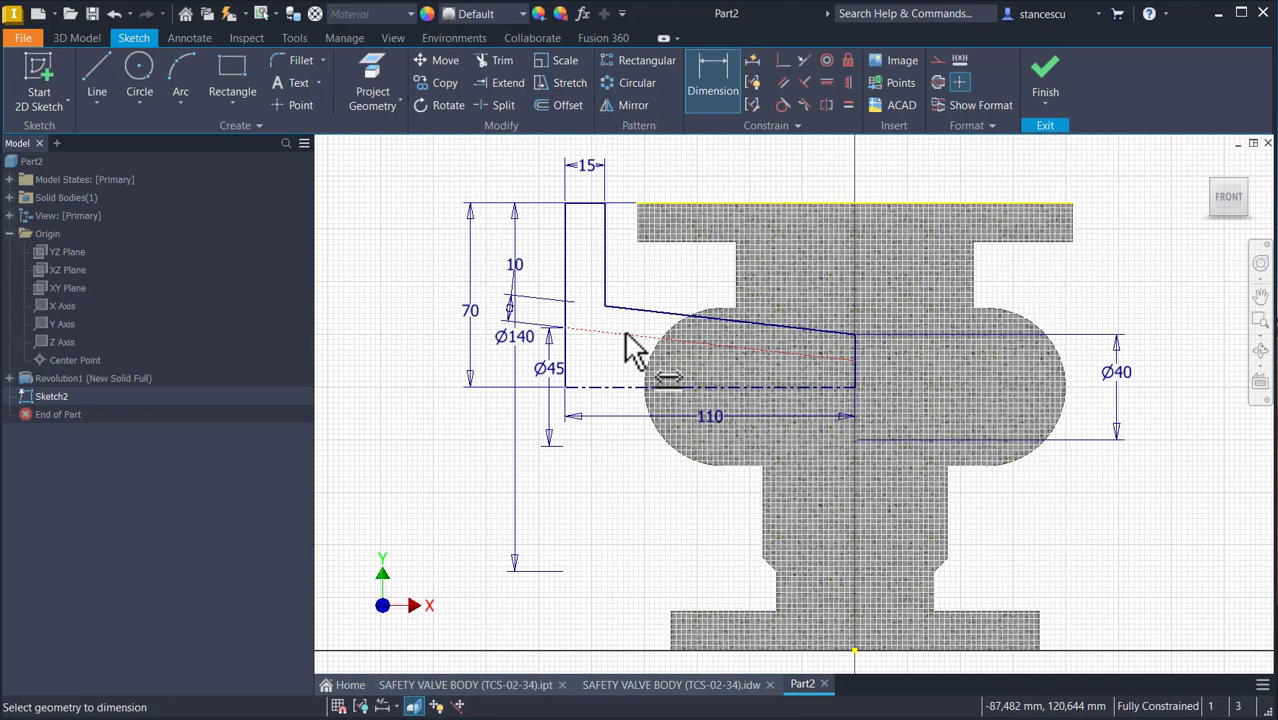
Finish the sketch and revolve the branch profile a full 360 degrees about the centerline, joined to the body.
left_click(1047, 80)
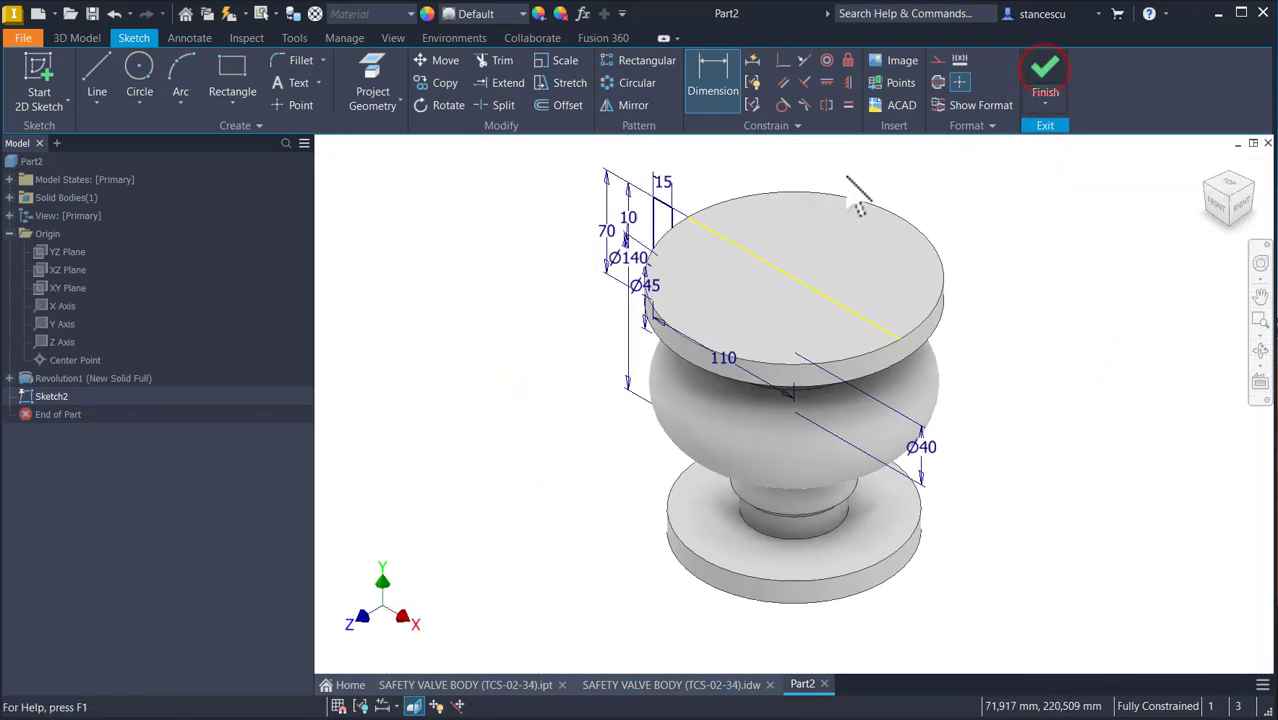
left_click(145, 84)
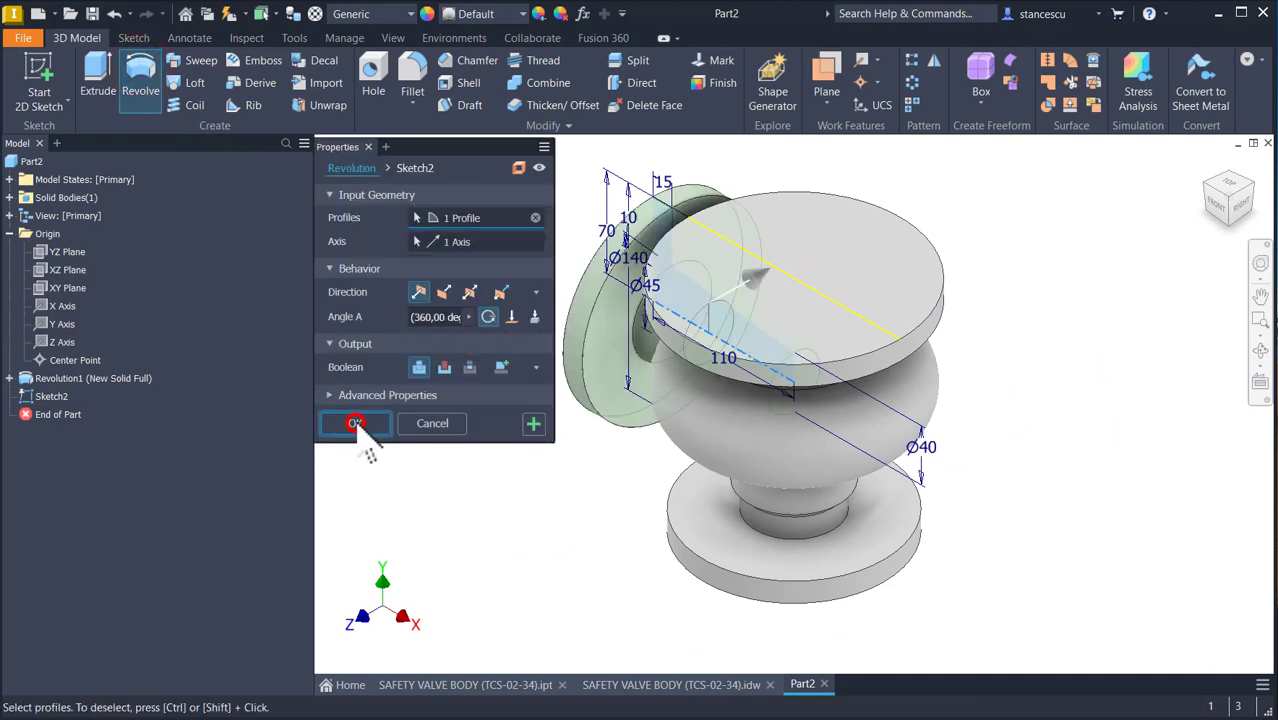
left_click(356, 423)
Examine section A-A's internal cavity dimensions and the fillet note in the SAFETY VALVE BODY (TCS-02-34).idw drawing, and return to Part2.ipt.
left_click(645, 684)
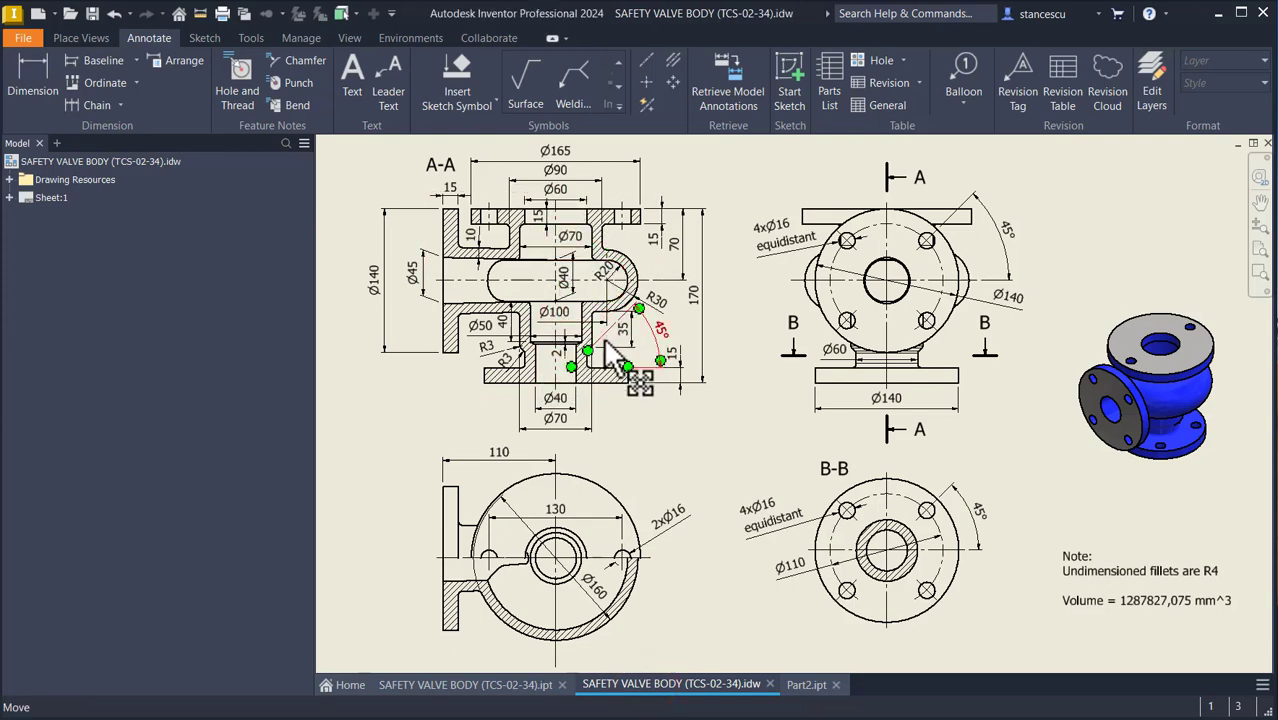
scroll(570, 290, "up", 3)
middle_click_drag(590, 285, 624, 410)
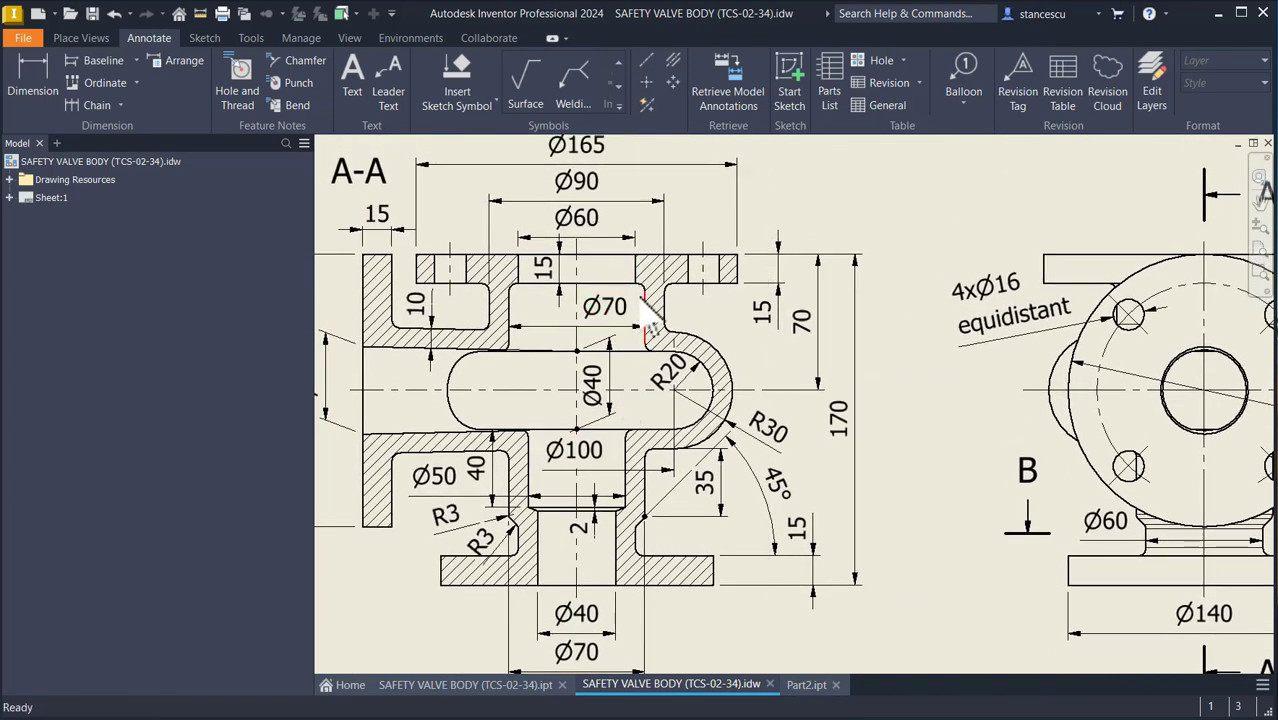
middle_click_drag(722, 342, 381, 280)
middle_click_drag(880, 419, 642, 236)
middle_click_drag(993, 485, 812, 350)
left_click(927, 566)
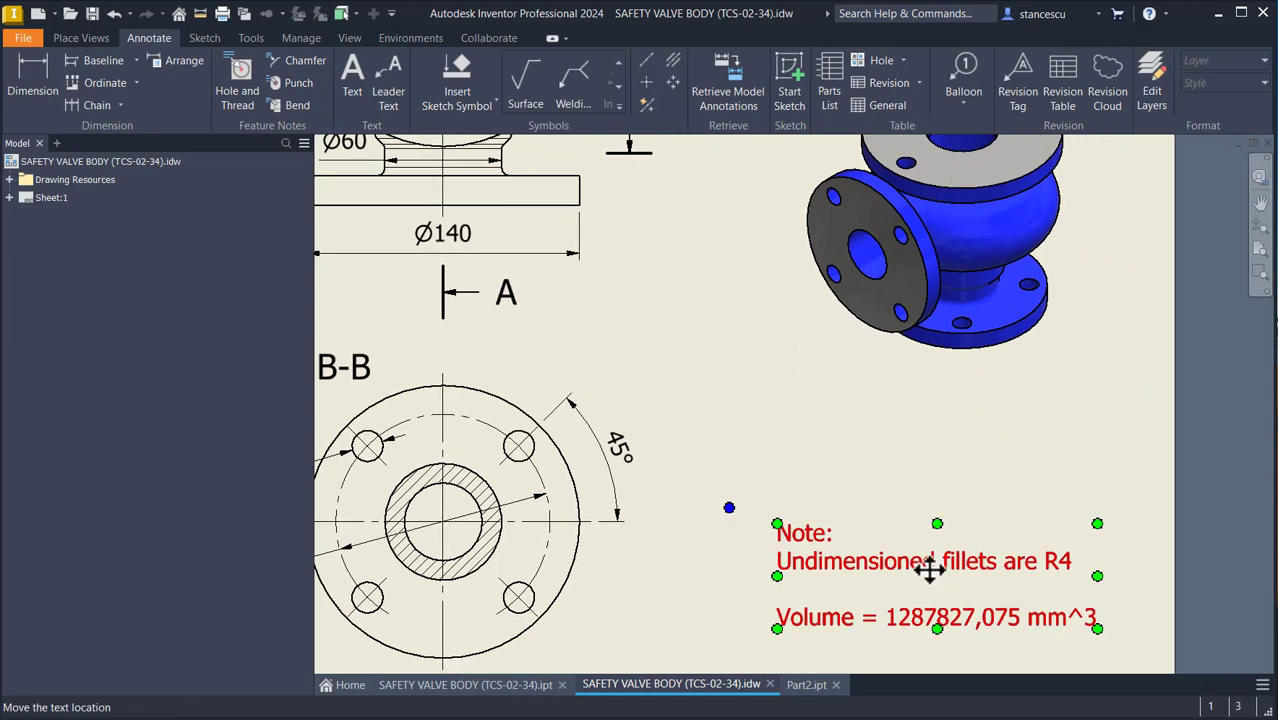
left_click(816, 462)
mouse_move(816, 462)
middle_mouse_down()
mouse_move(765, 437)
mouse_move(677, 440)
mouse_move(1212, 630)
middle_mouse_up()
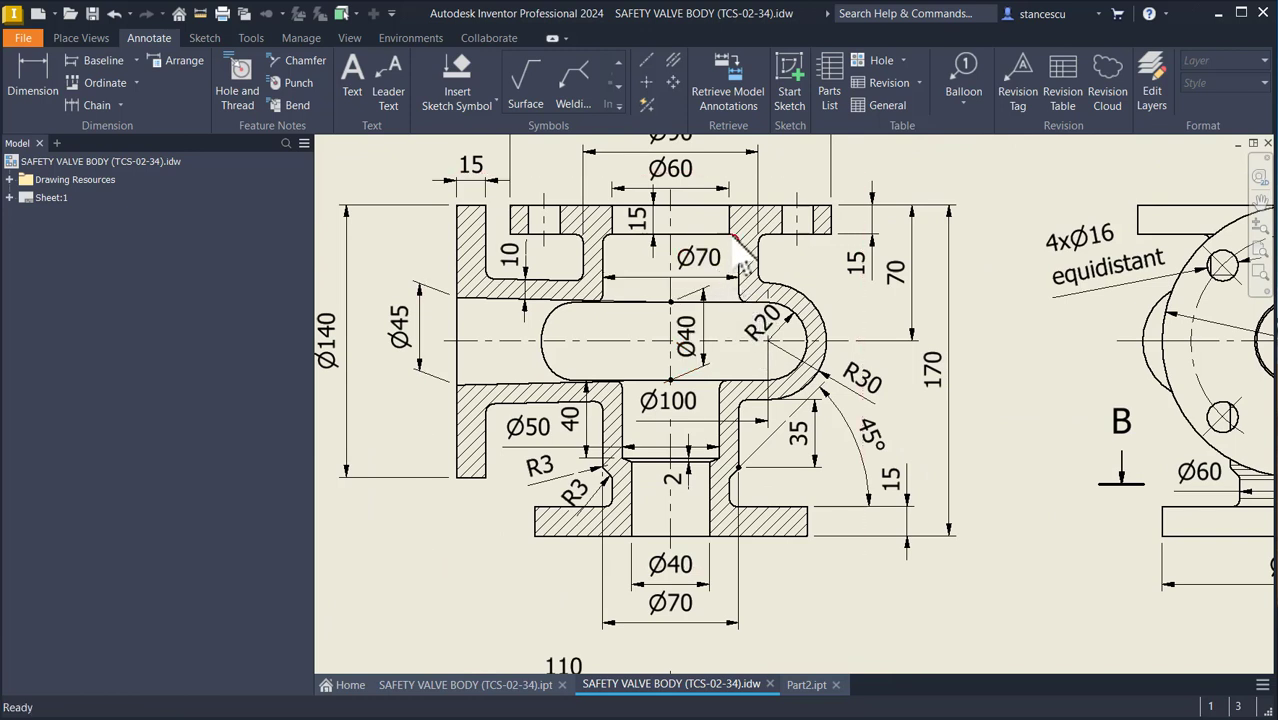
left_click(715, 449)
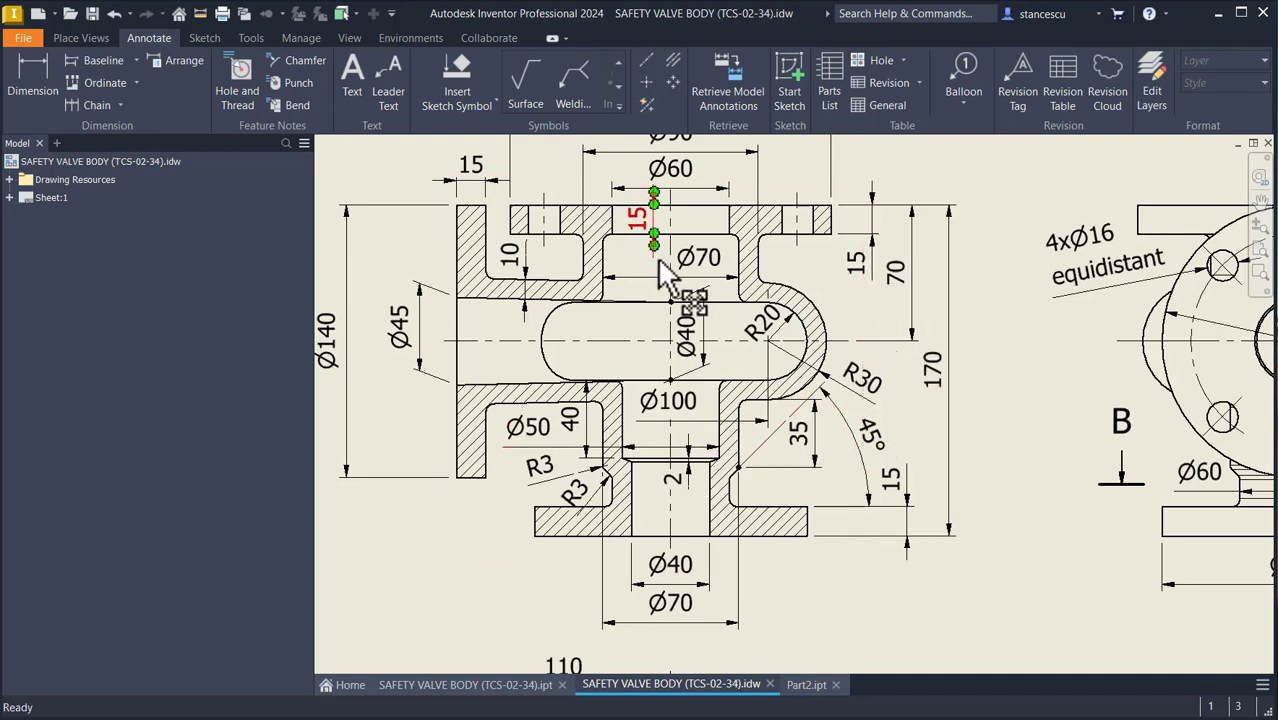
left_click(807, 686)
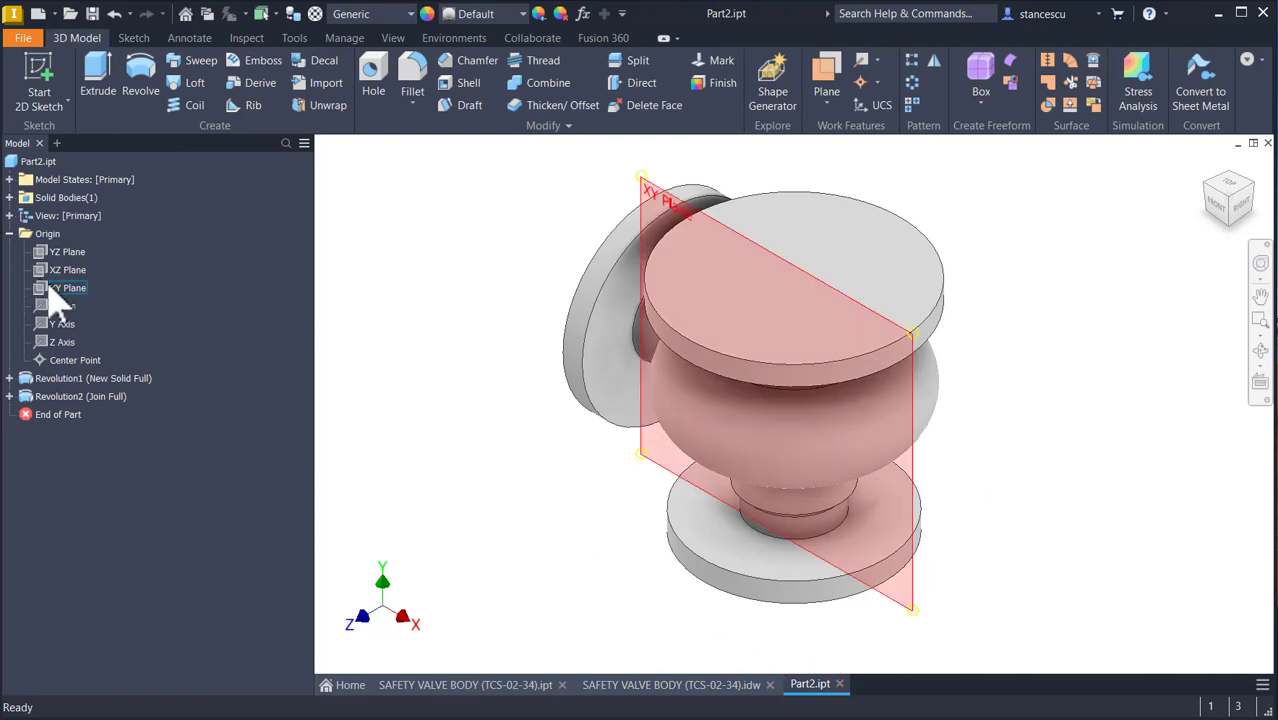
Start a new sketch on the XY plane and slice the model's display at the sketch plane.
left_click(42, 294)
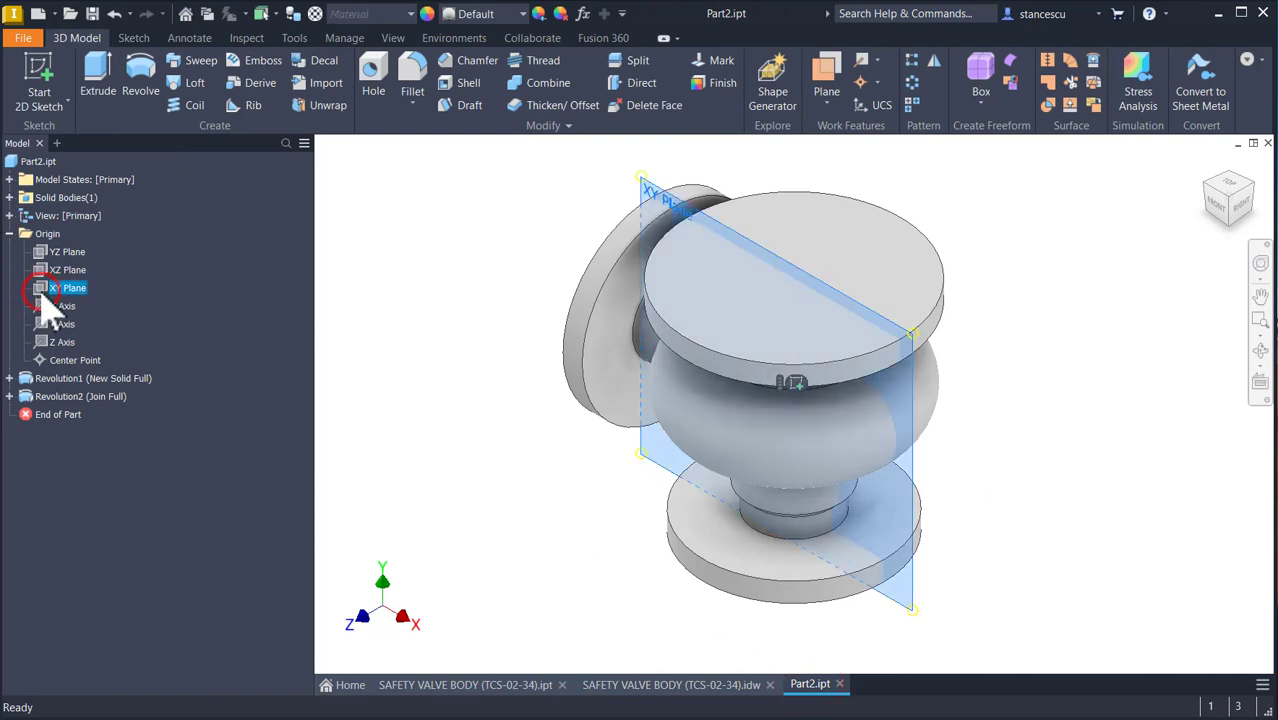
left_click(795, 383)
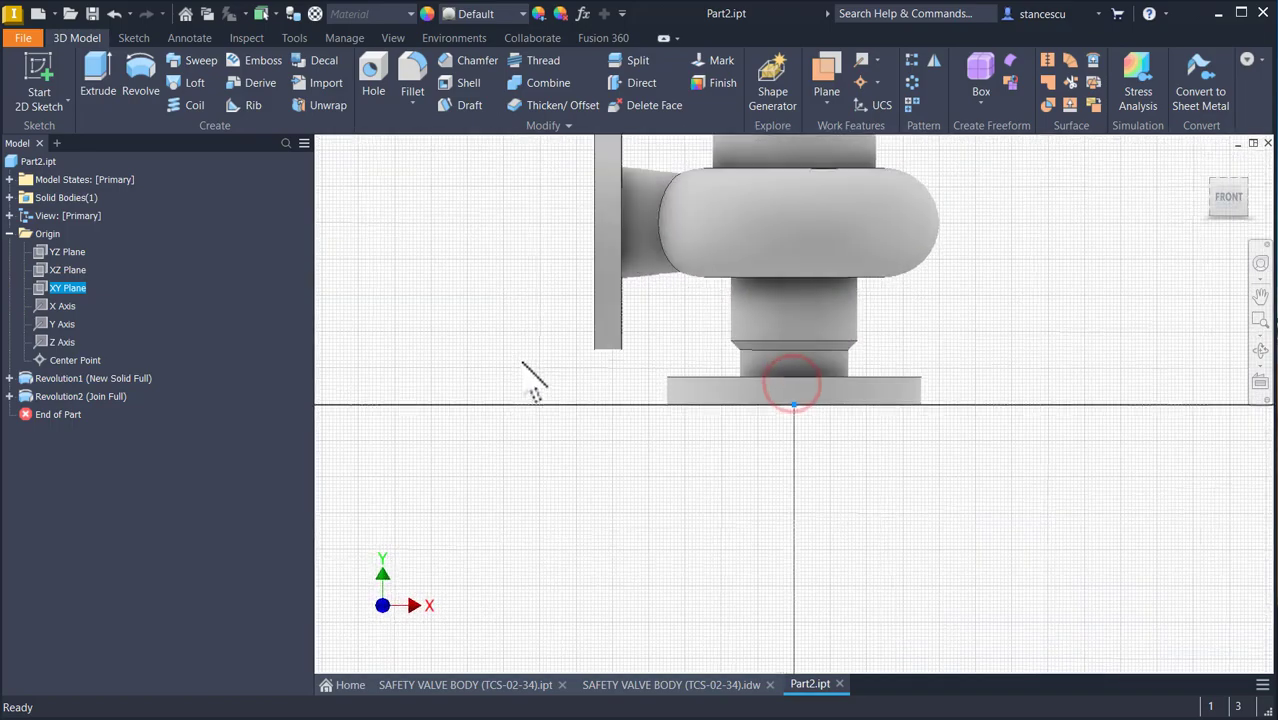
key("Num_Lock")
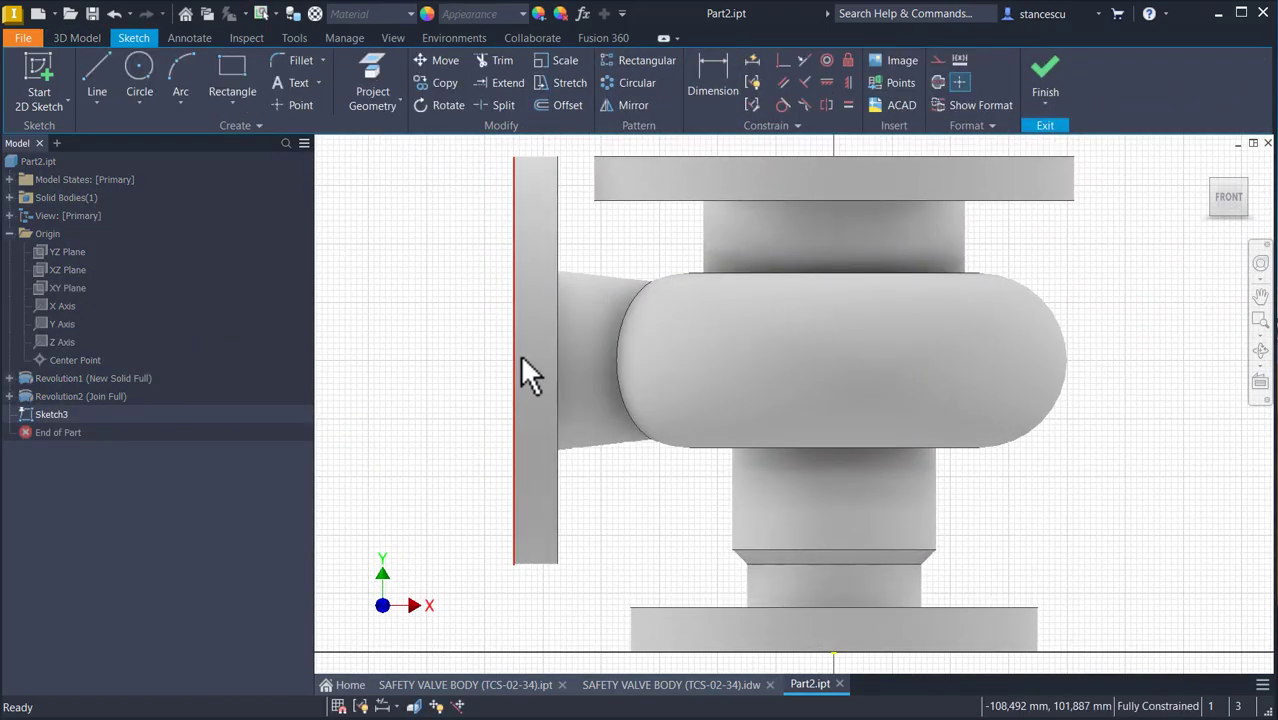
key("F7")
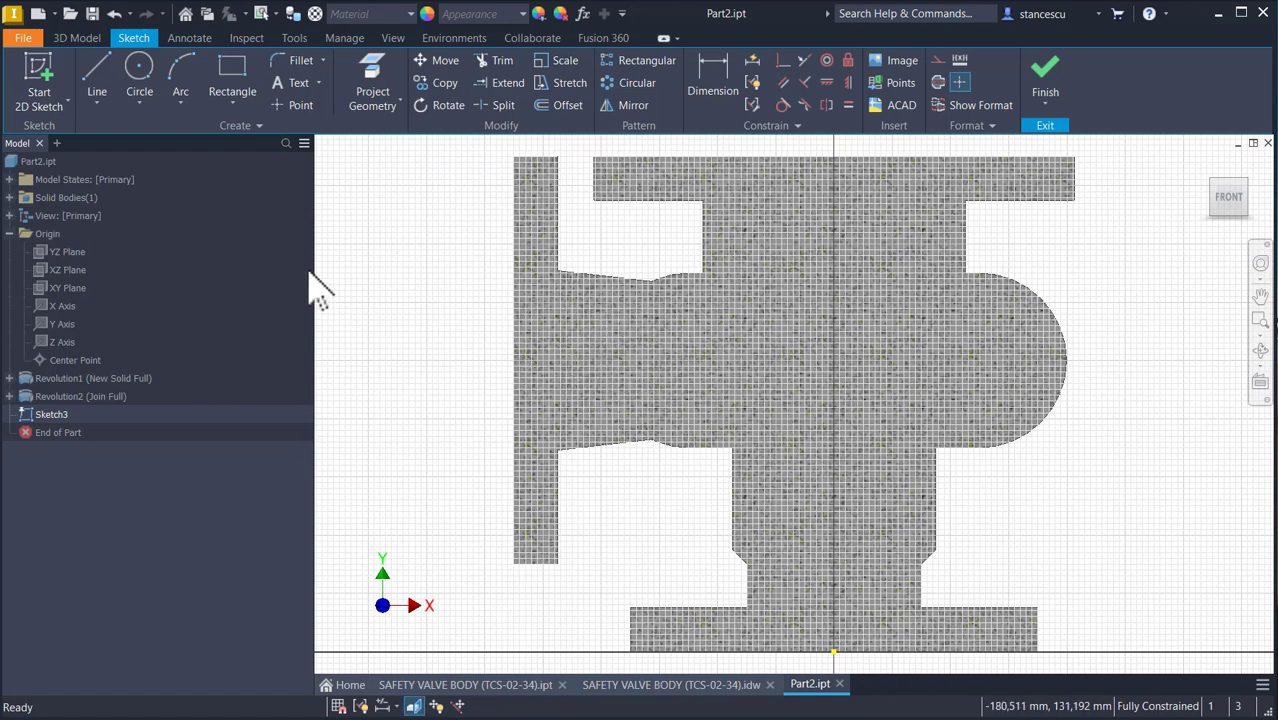
Draw a vertical line from the origin up to the top flange's face and convert it to a centerline.
left_click(106, 90)
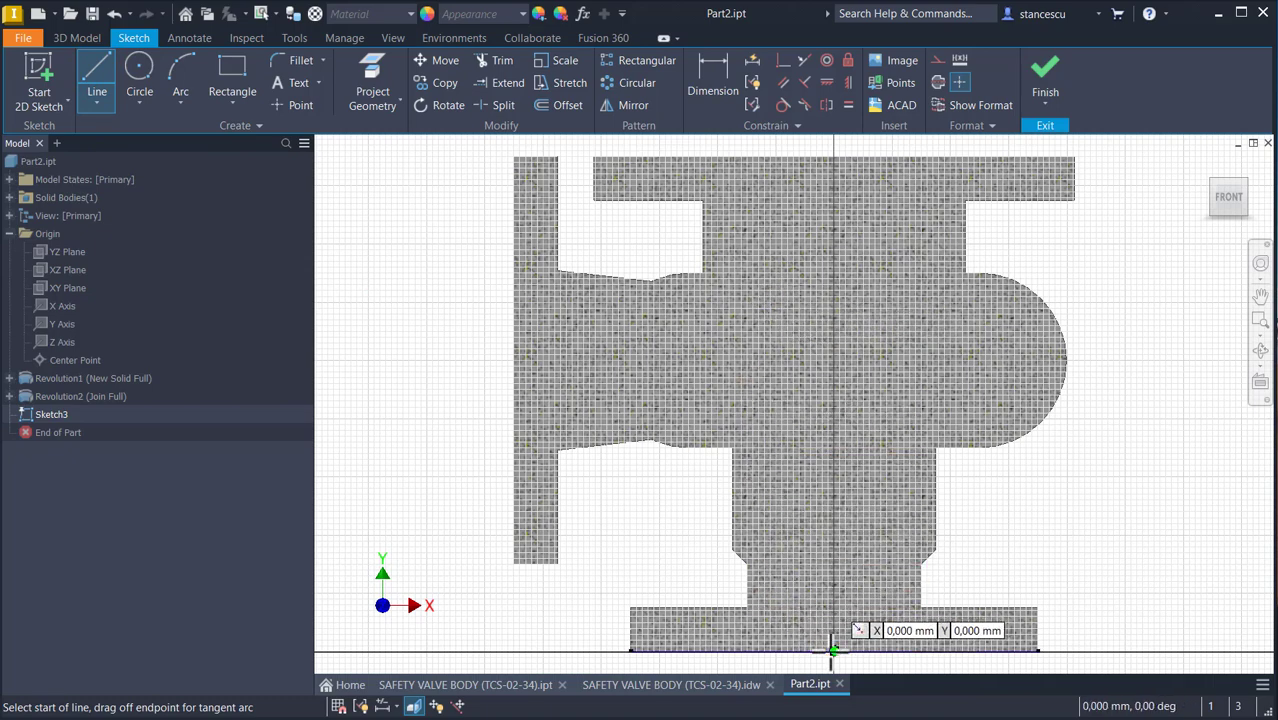
left_click(832, 651)
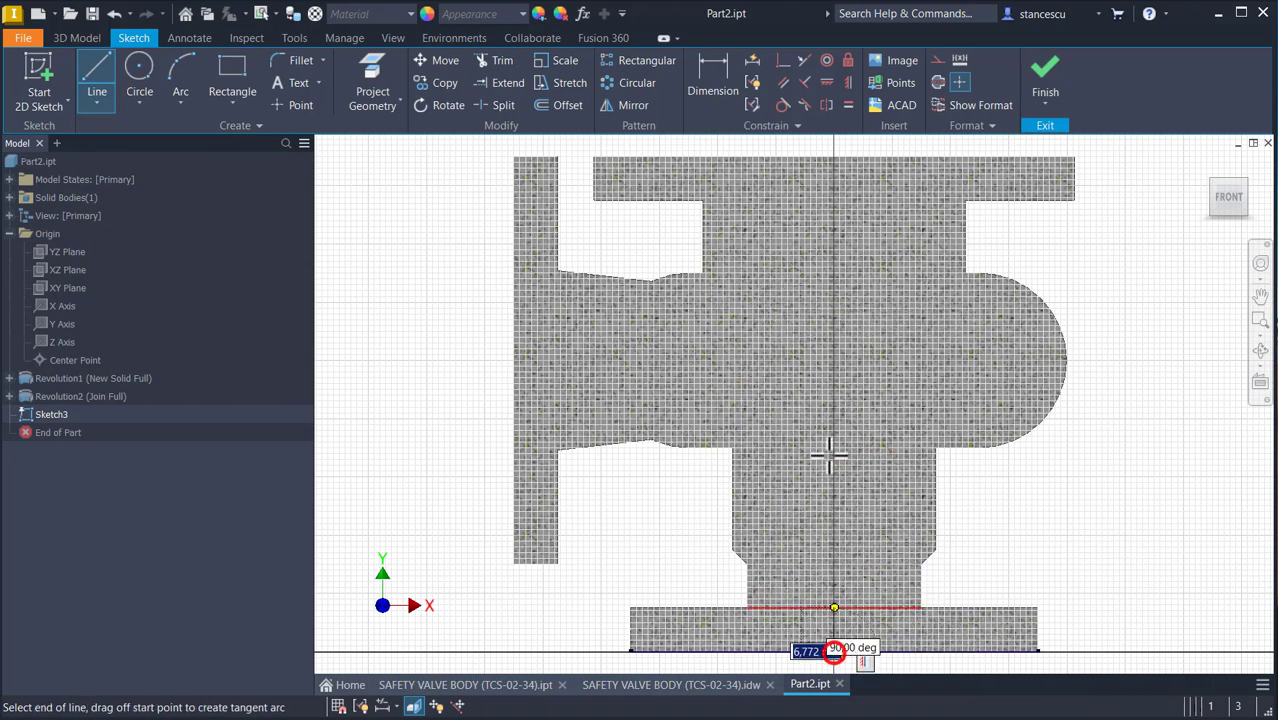
left_click(834, 157)
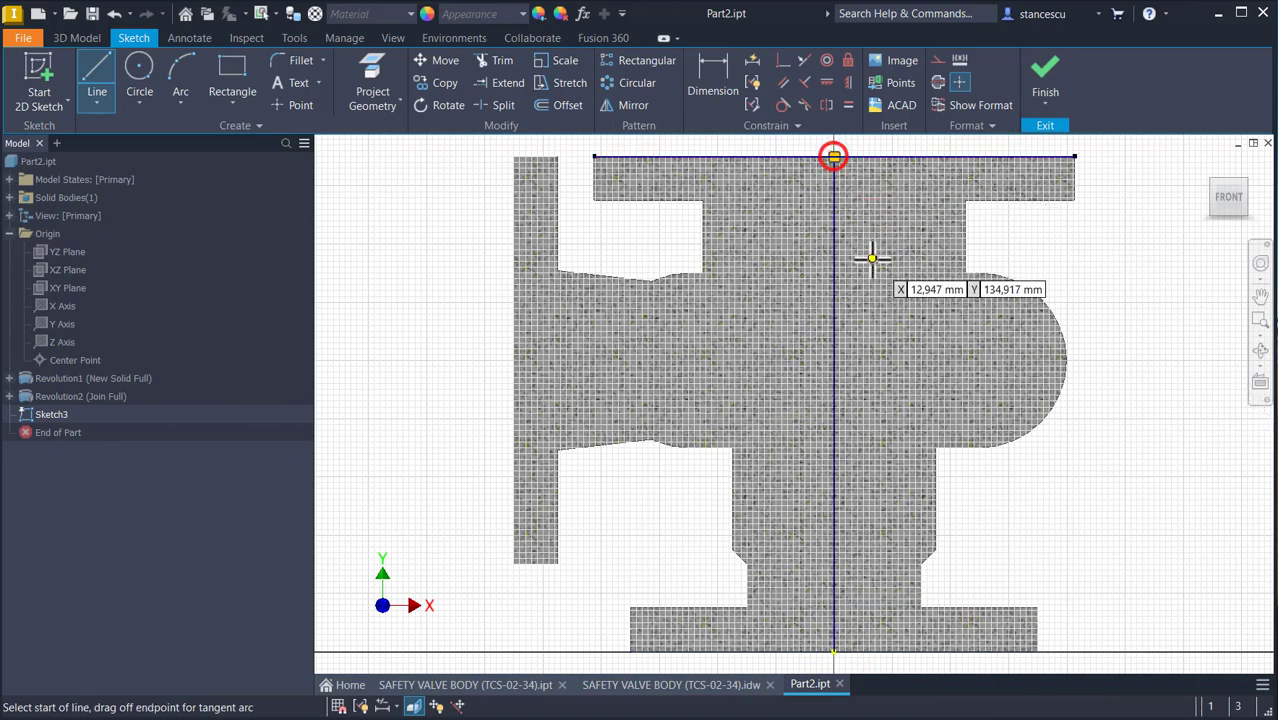
key("Escape")
left_click(876, 257)
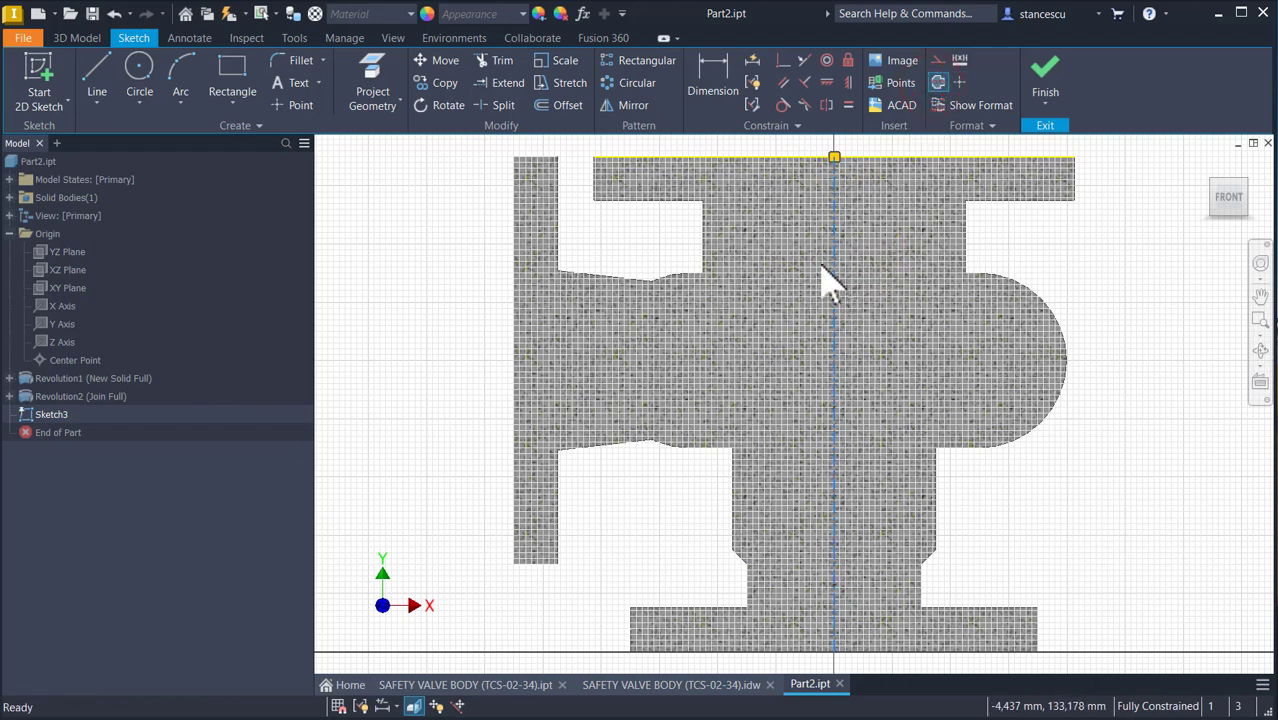
left_click(1047, 254)
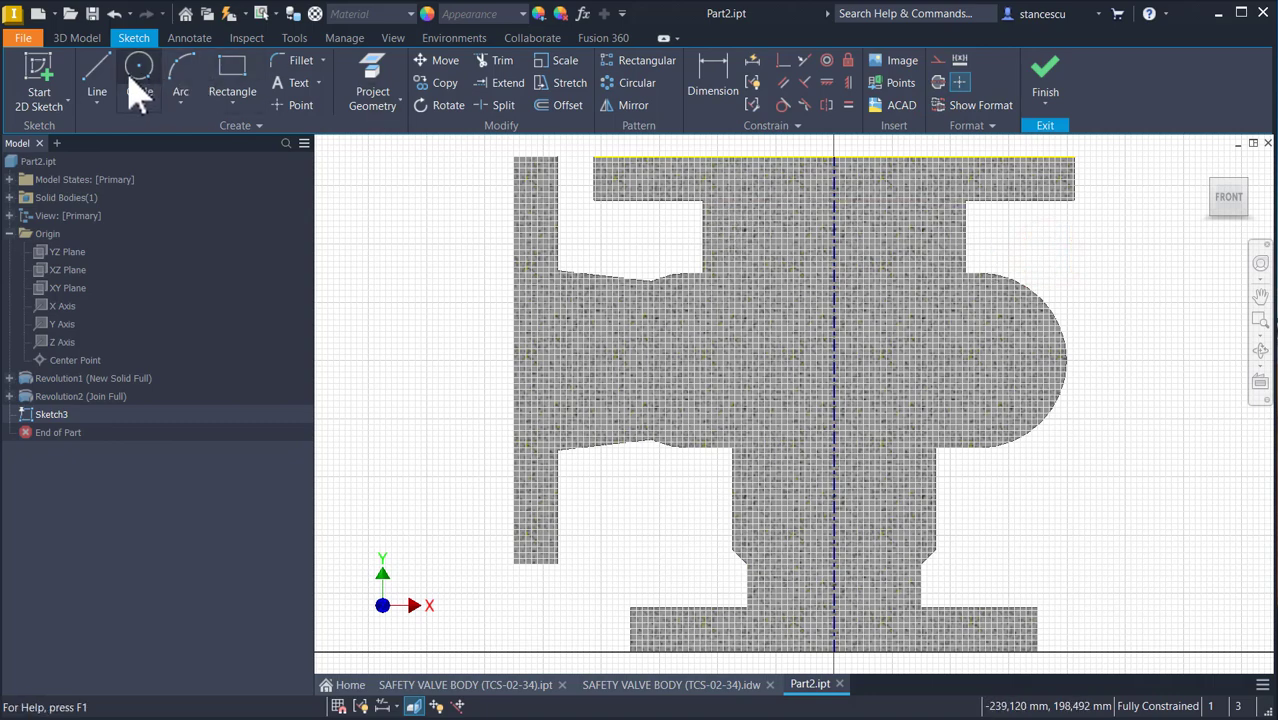
Sketch the upper cavity outline from the centerline's top end: about 30 mm outward, 11 mm down, 5 mm outward, and 37 mm down.
left_click(97, 80)
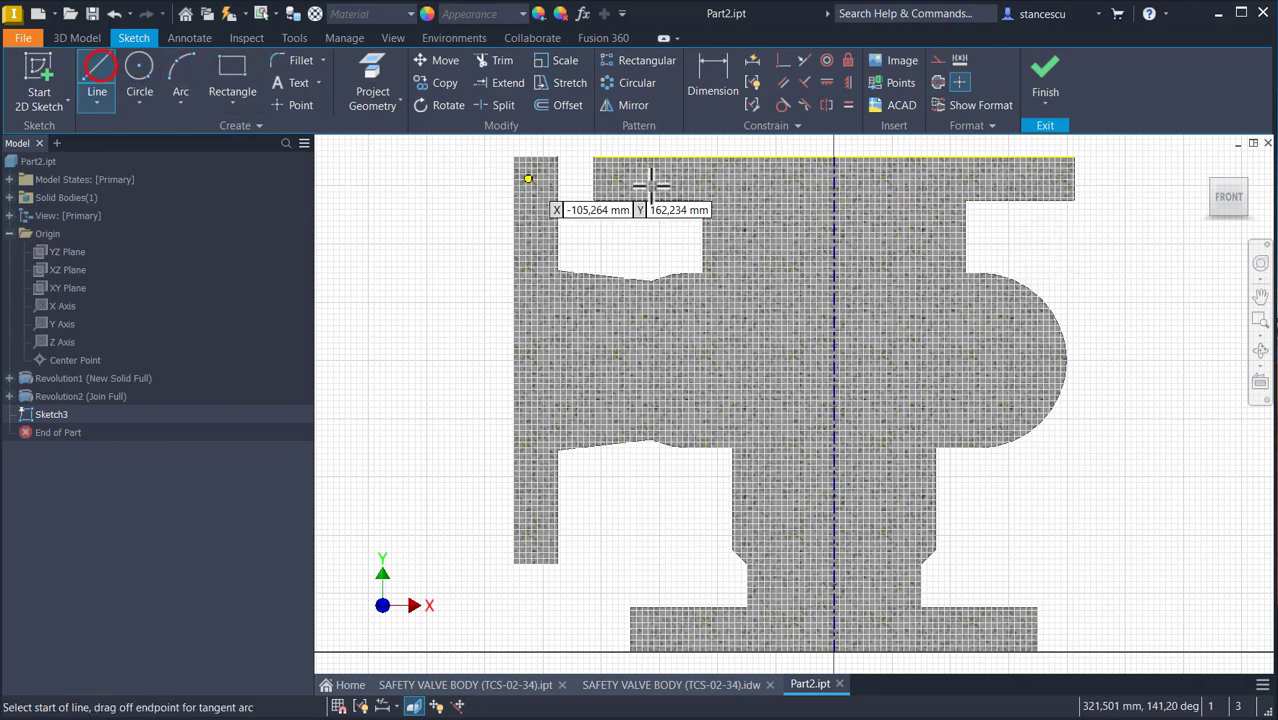
left_click(834, 158)
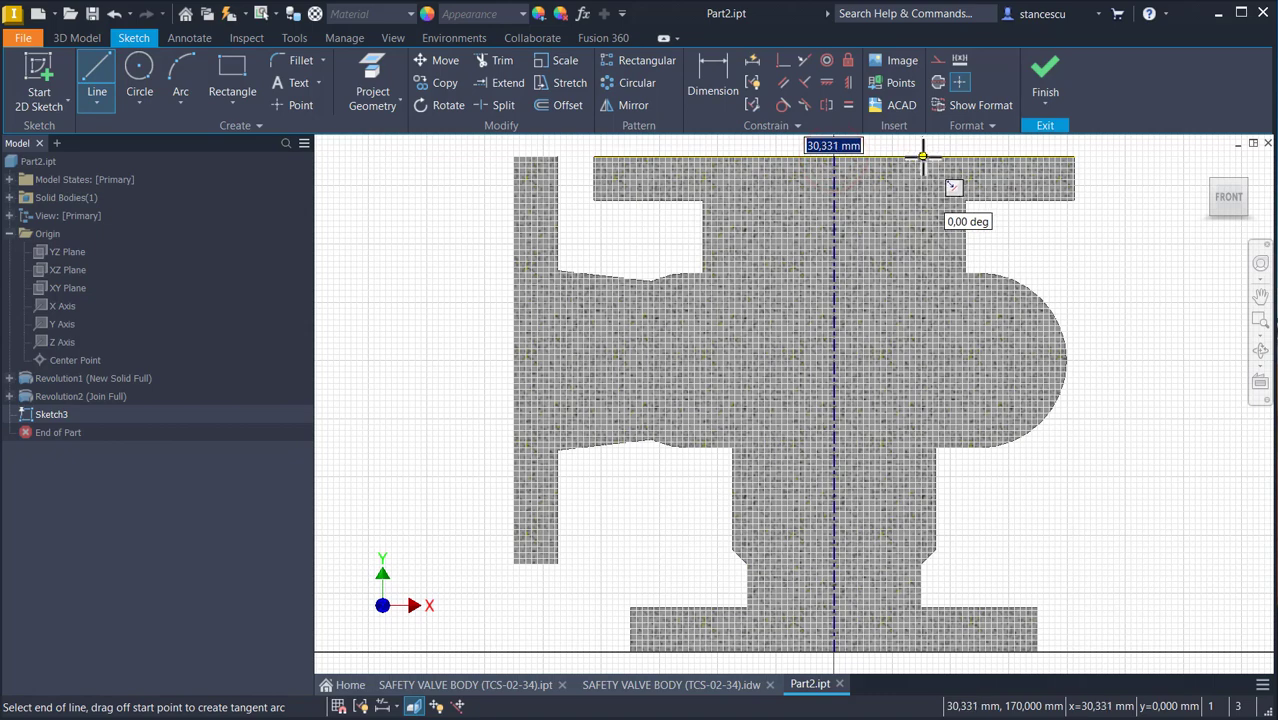
left_click(923, 157)
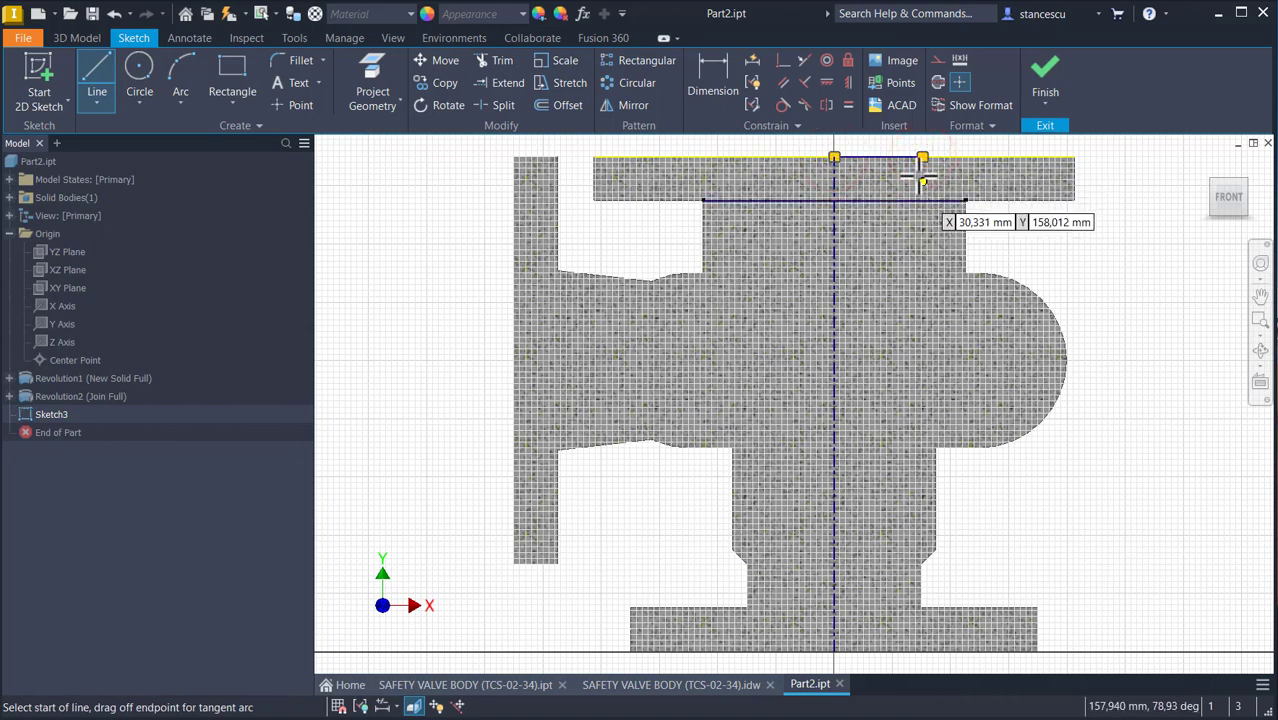
left_click(921, 157)
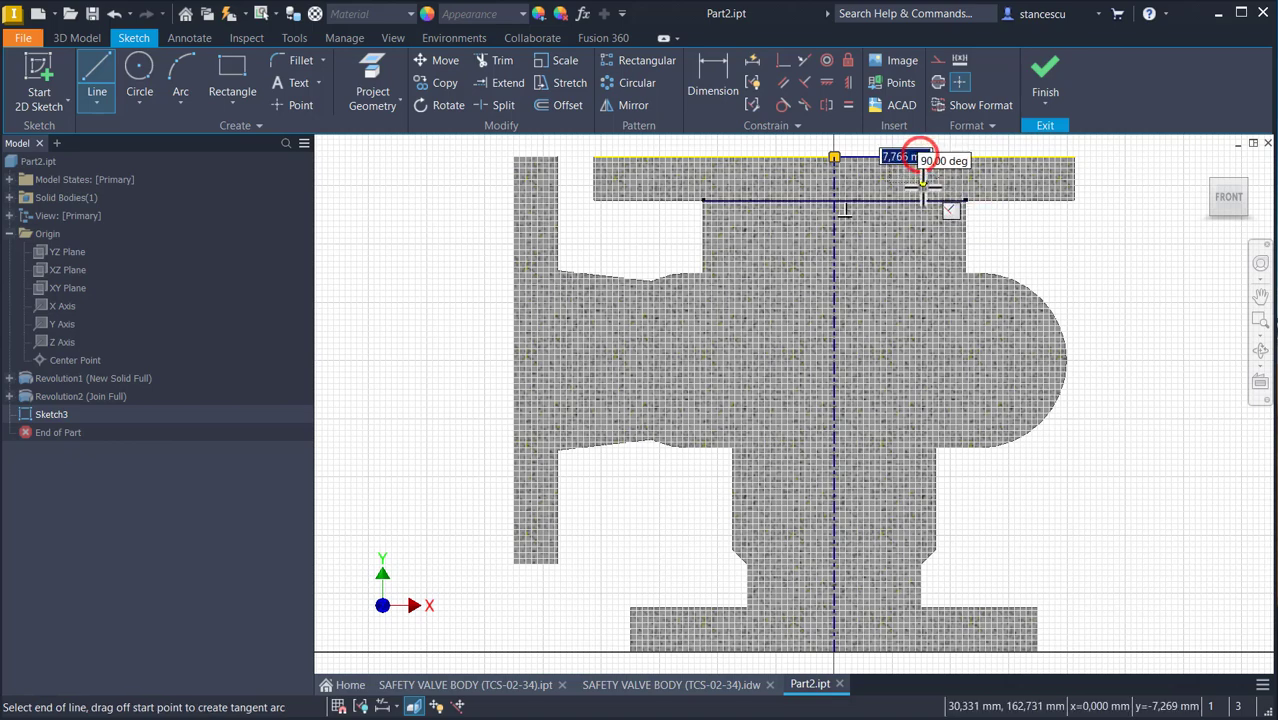
left_click(922, 188)
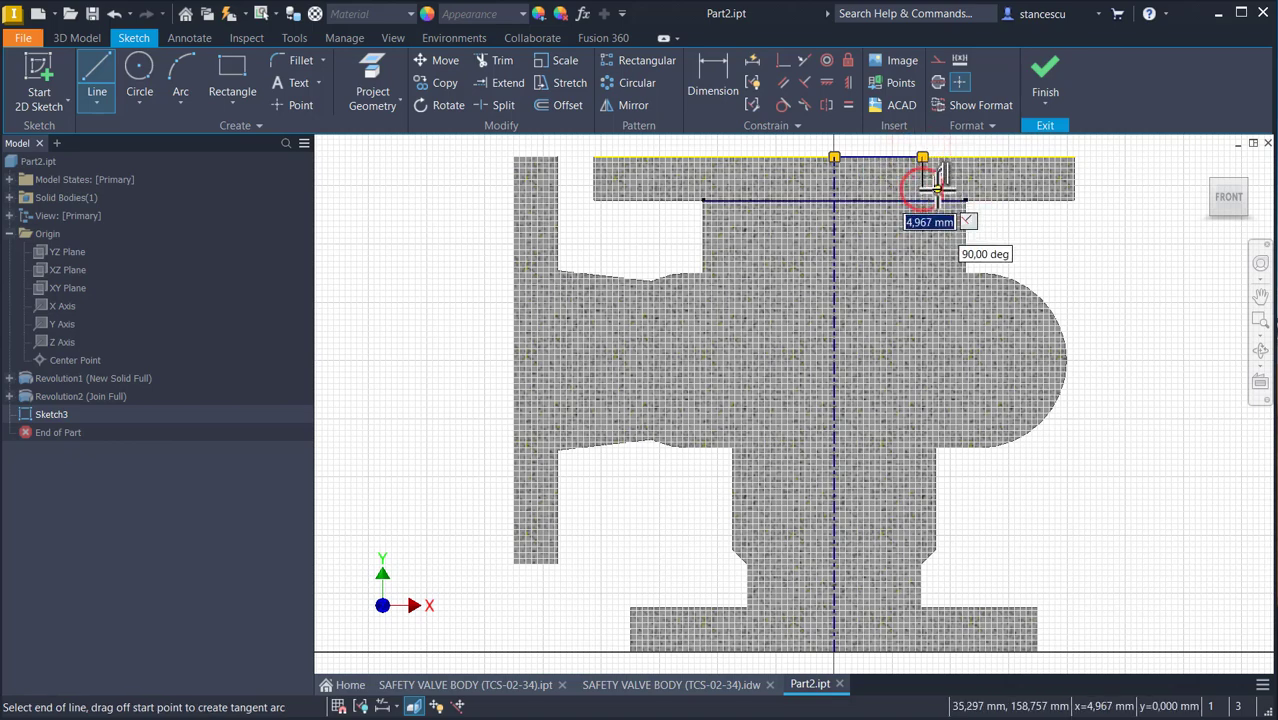
left_click(938, 188)
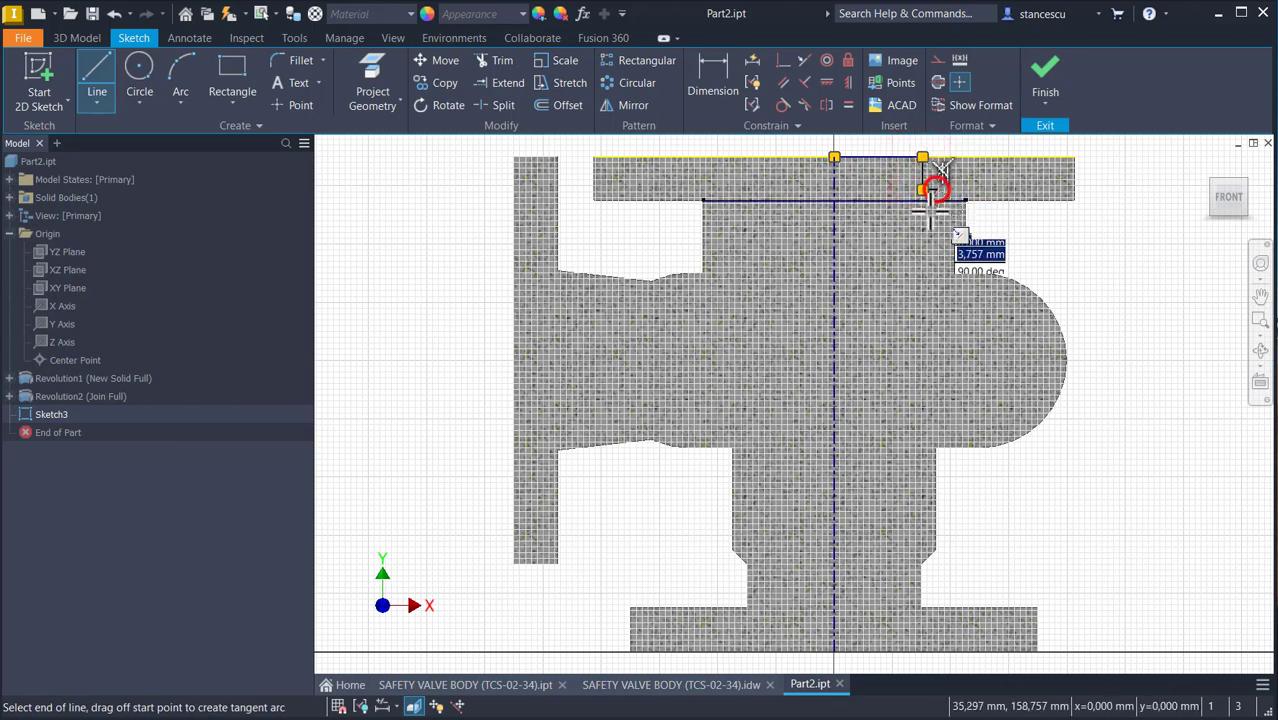
left_click(938, 295)
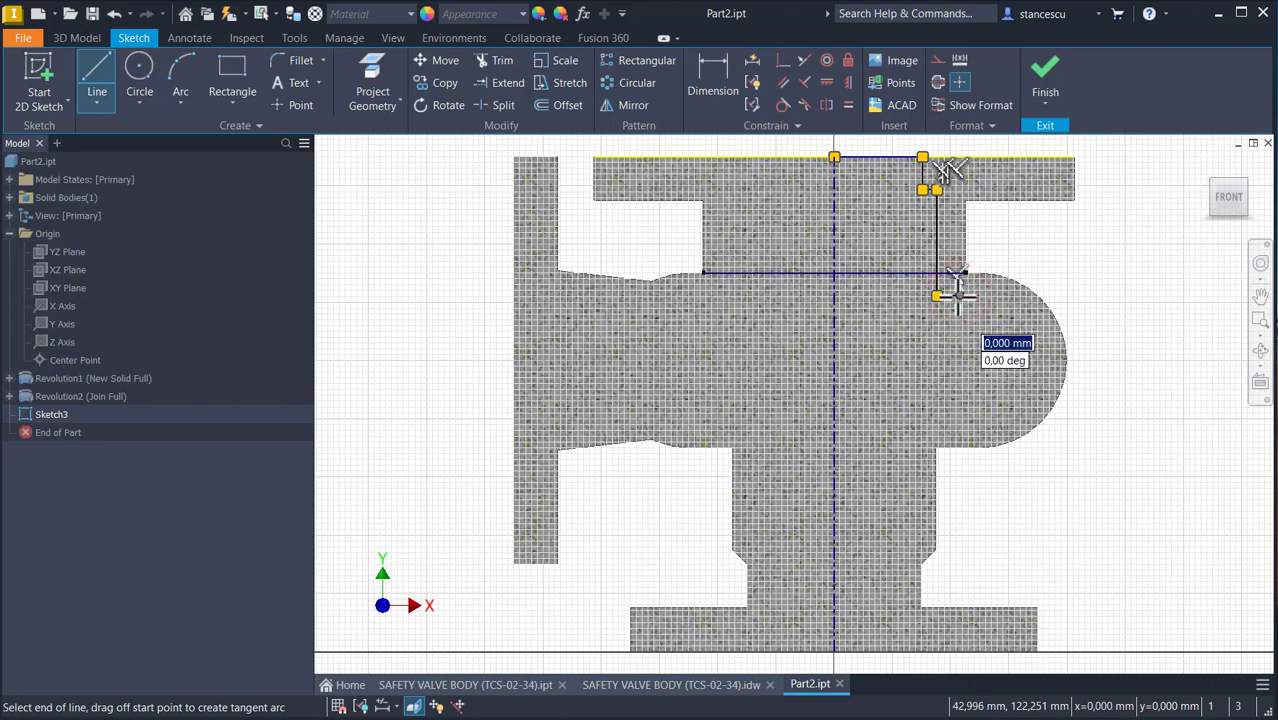
Continue with a tangent arc of about 21 mm radius, close the profile through the stepped lower bore to the origin, and delete the projected lower neck edge.
left_click_drag(960, 295, 966, 419)
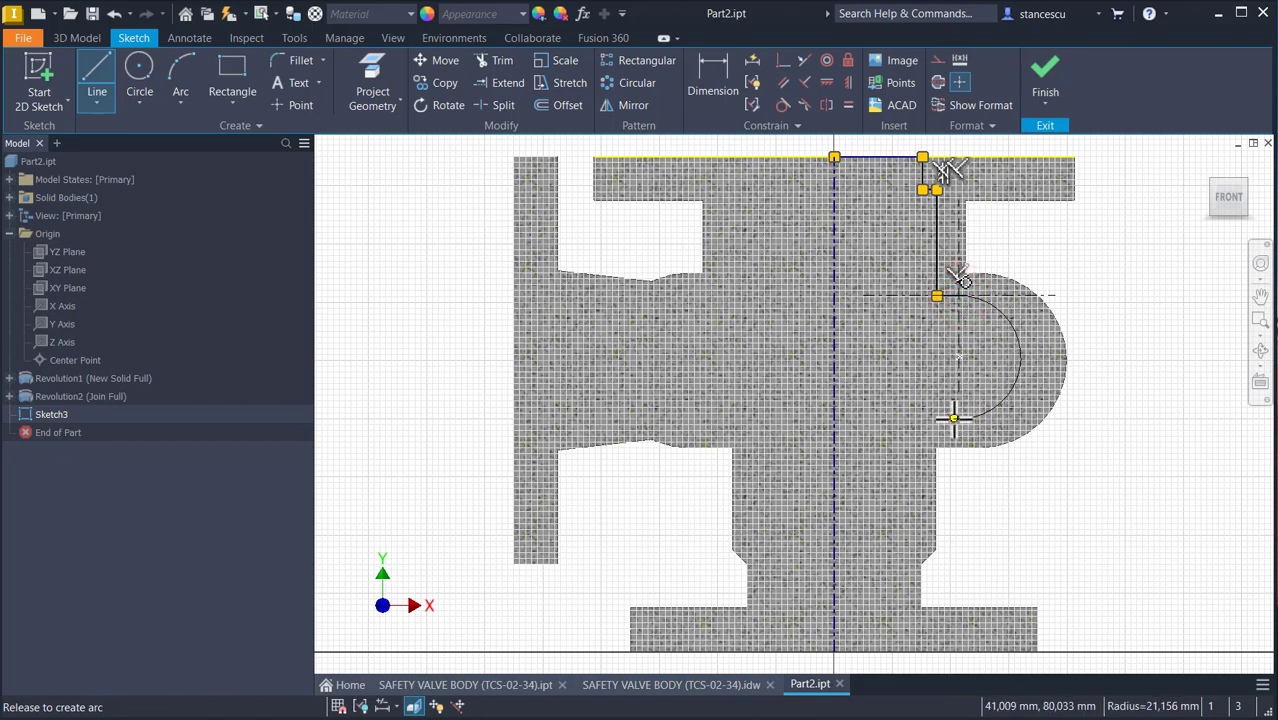
left_click_drag(959, 420, 960, 418)
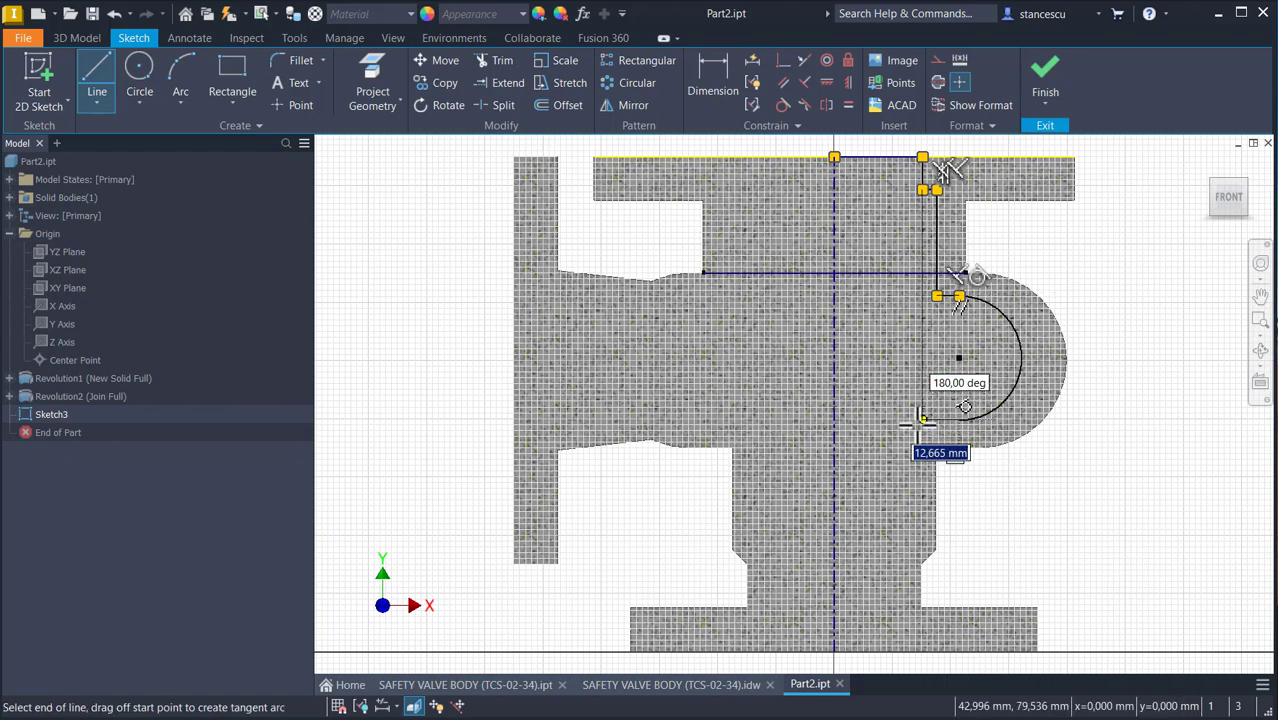
left_click(909, 420)
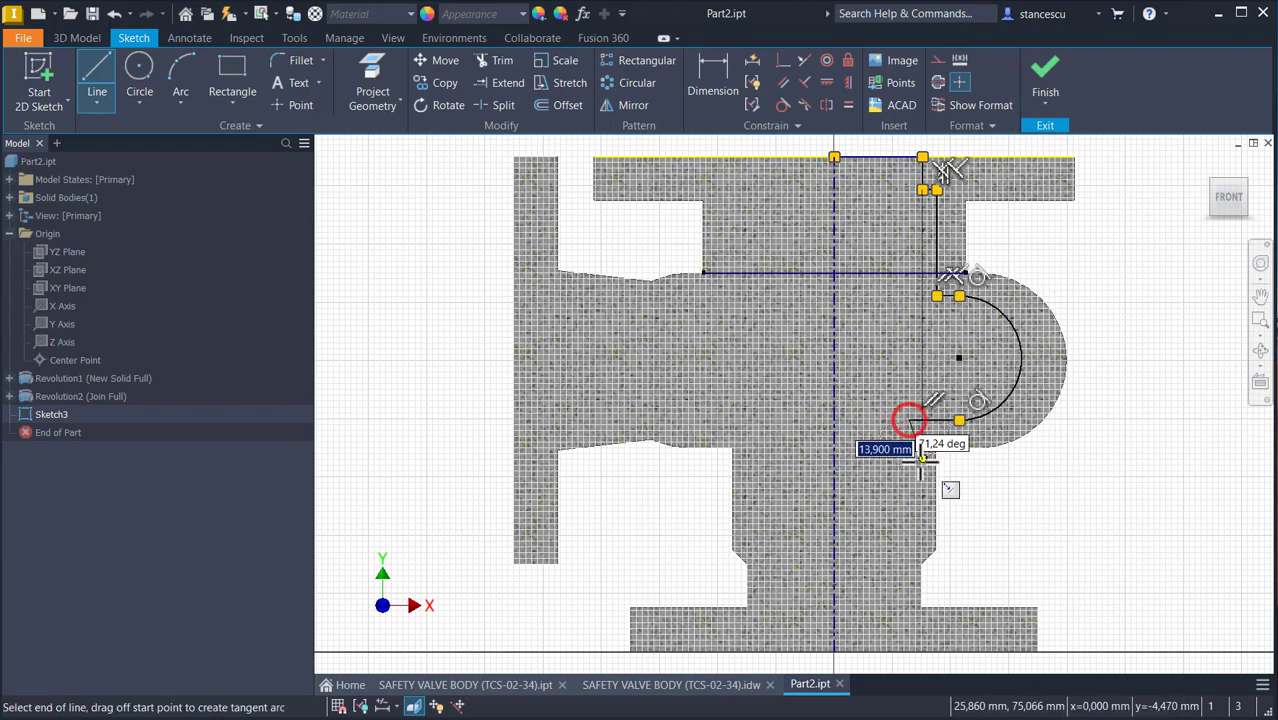
left_click(909, 530)
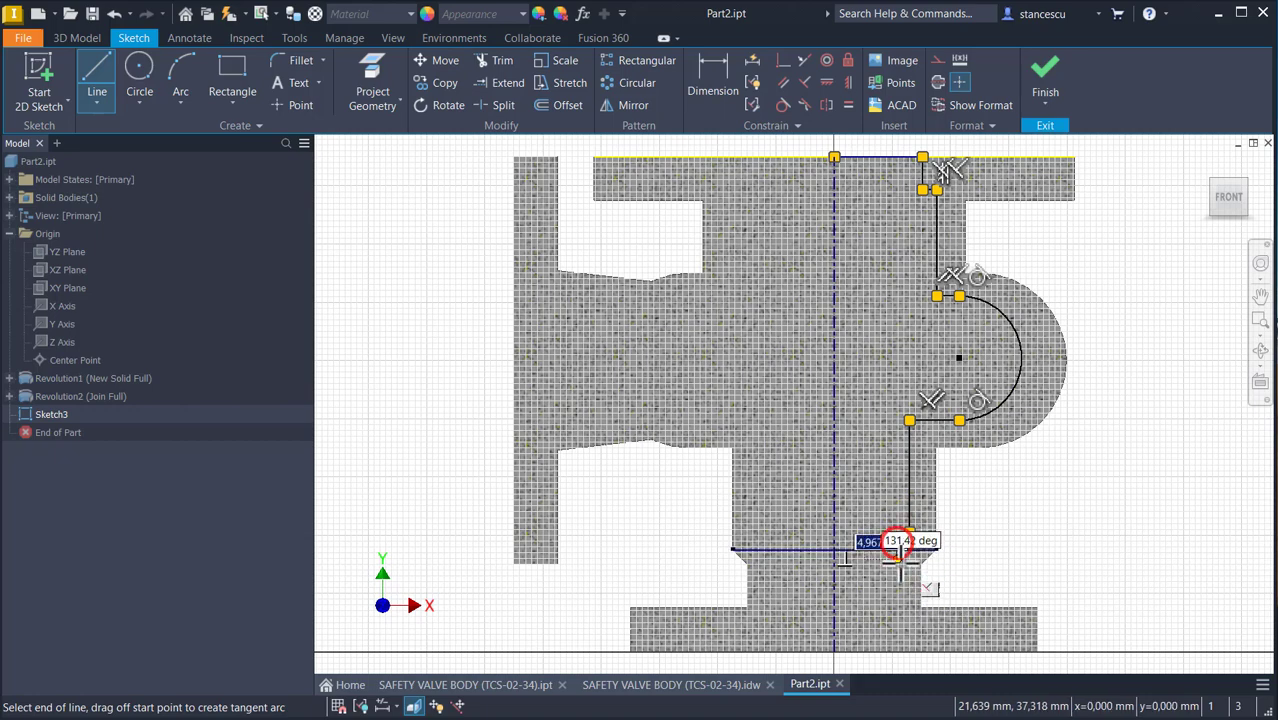
left_click(898, 651)
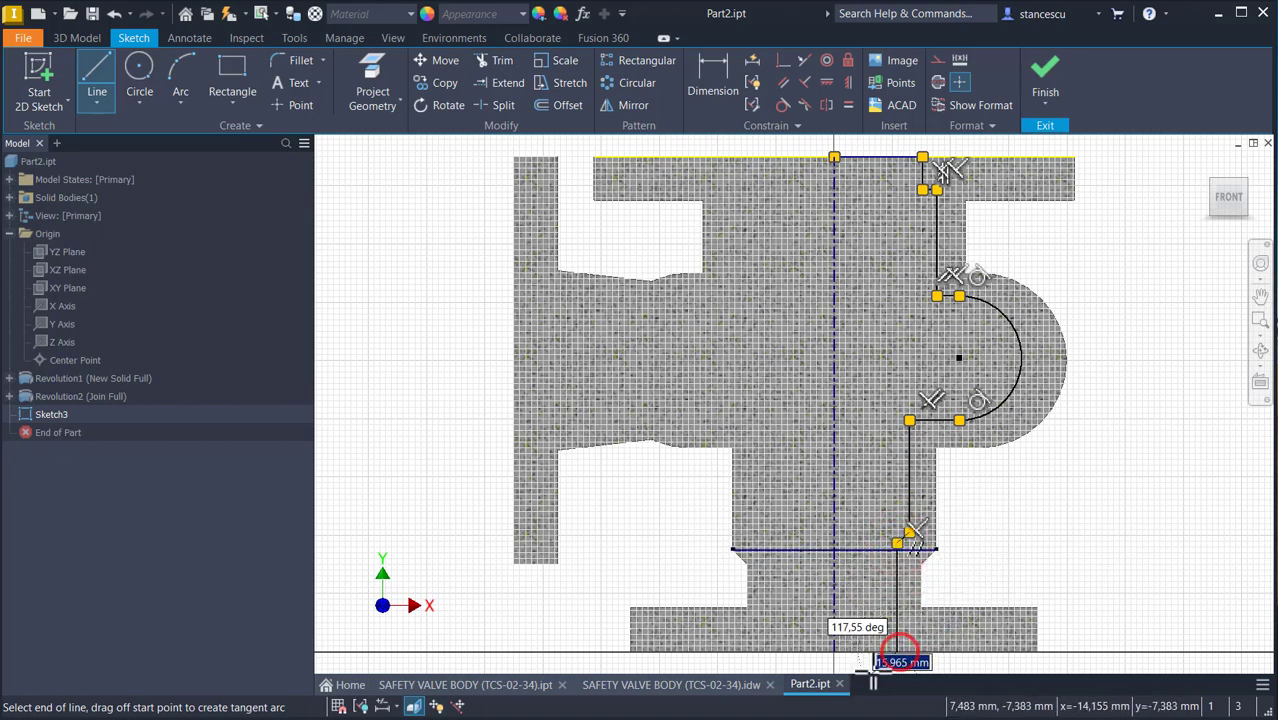
left_click(835, 651)
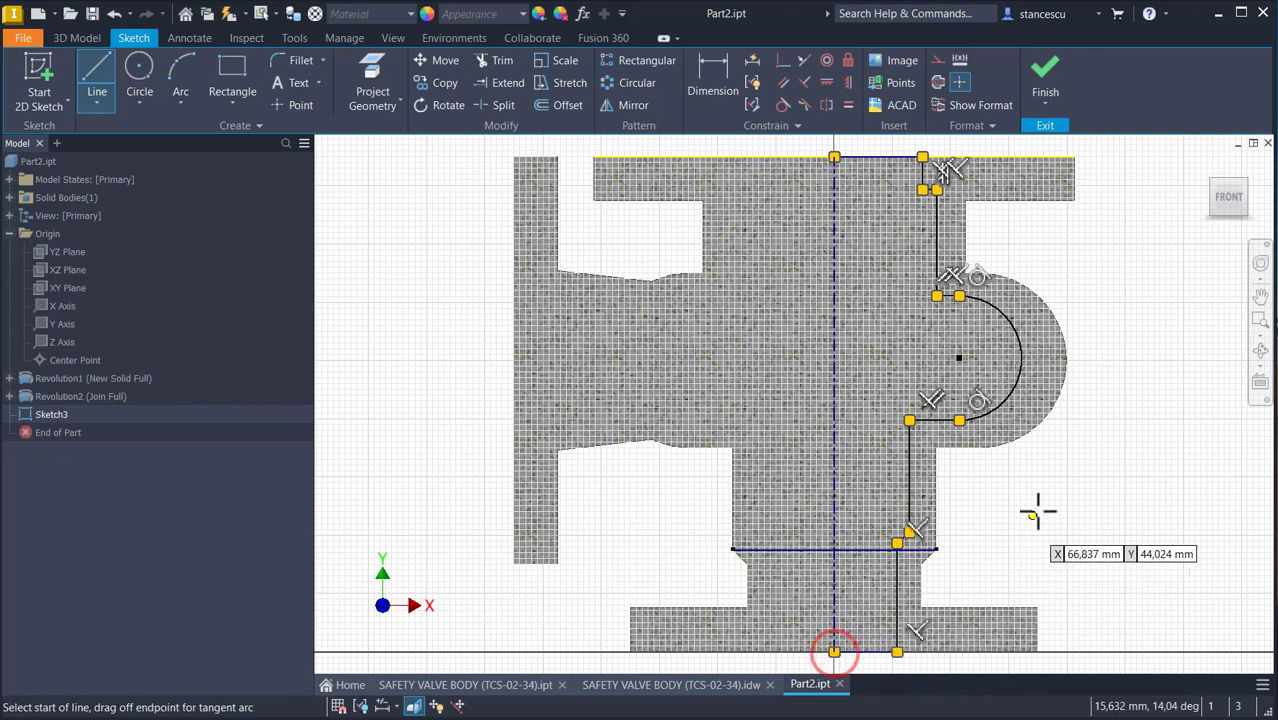
key("Escape")
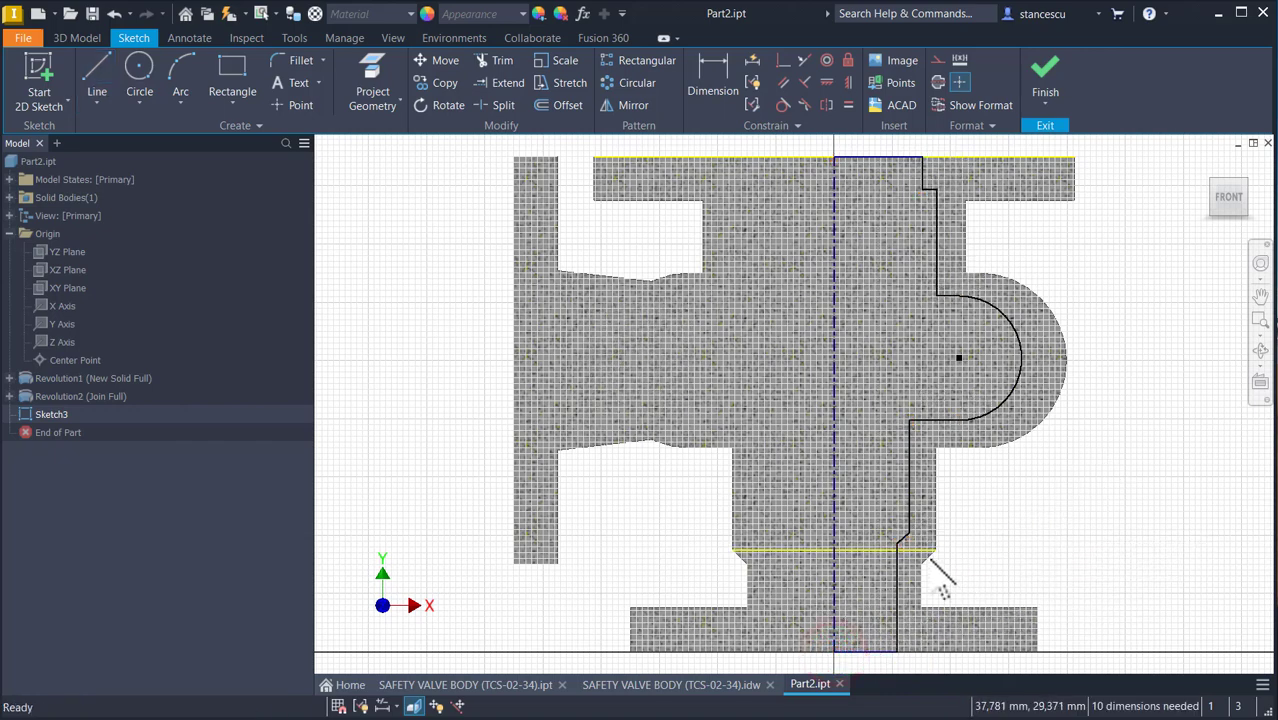
left_click(849, 548)
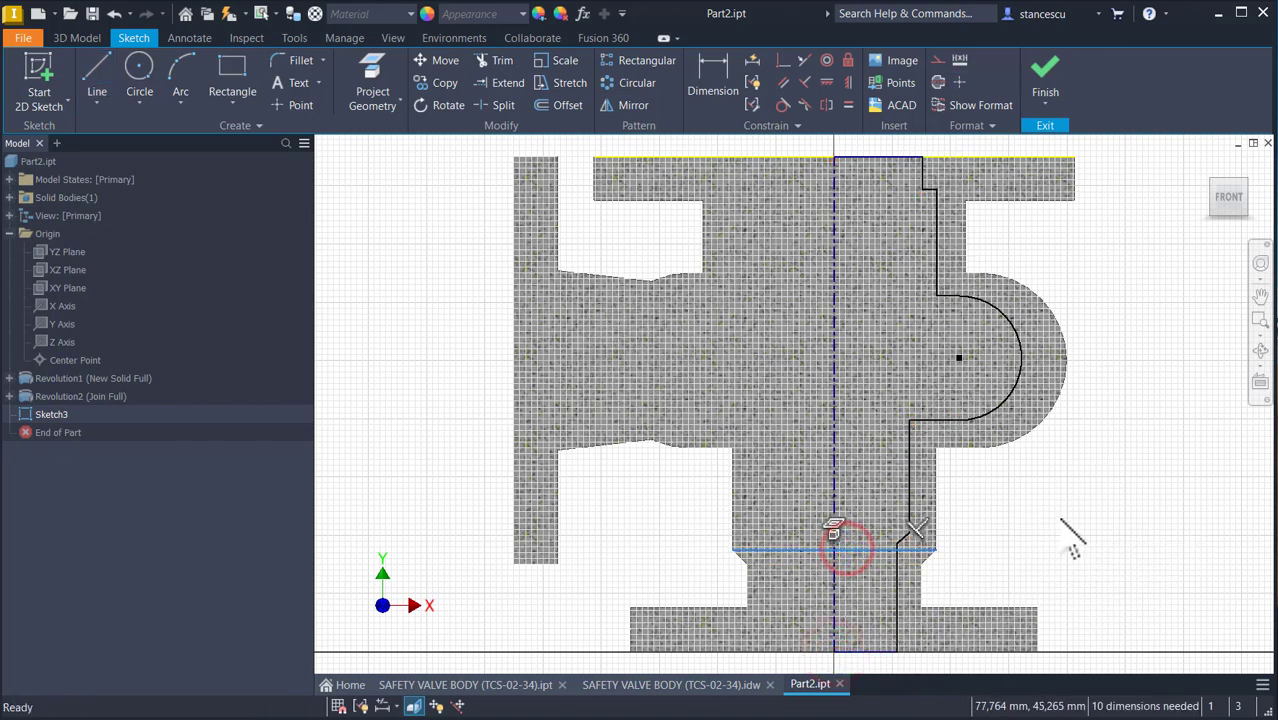
key("Delete")
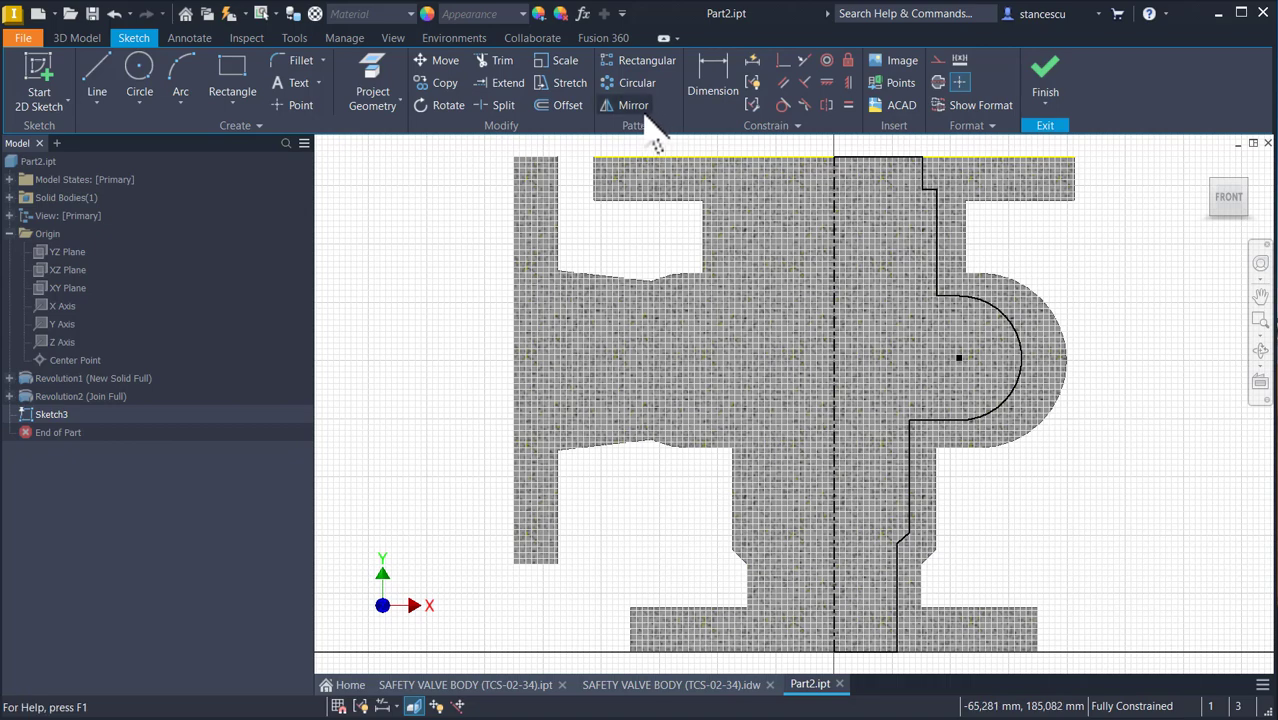
Project the bulge's outer arc into the sketch and make the inner arc's center coincident with the projected arc's center.
left_click(373, 80)
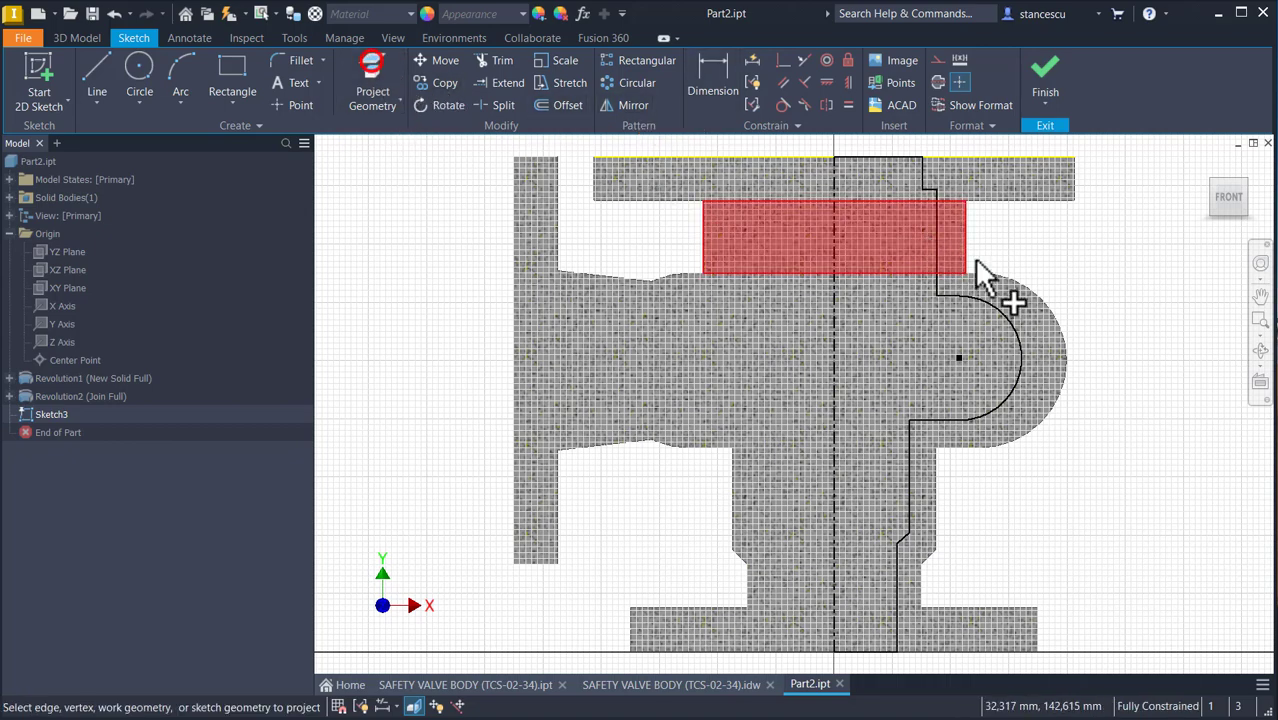
left_click(1067, 334)
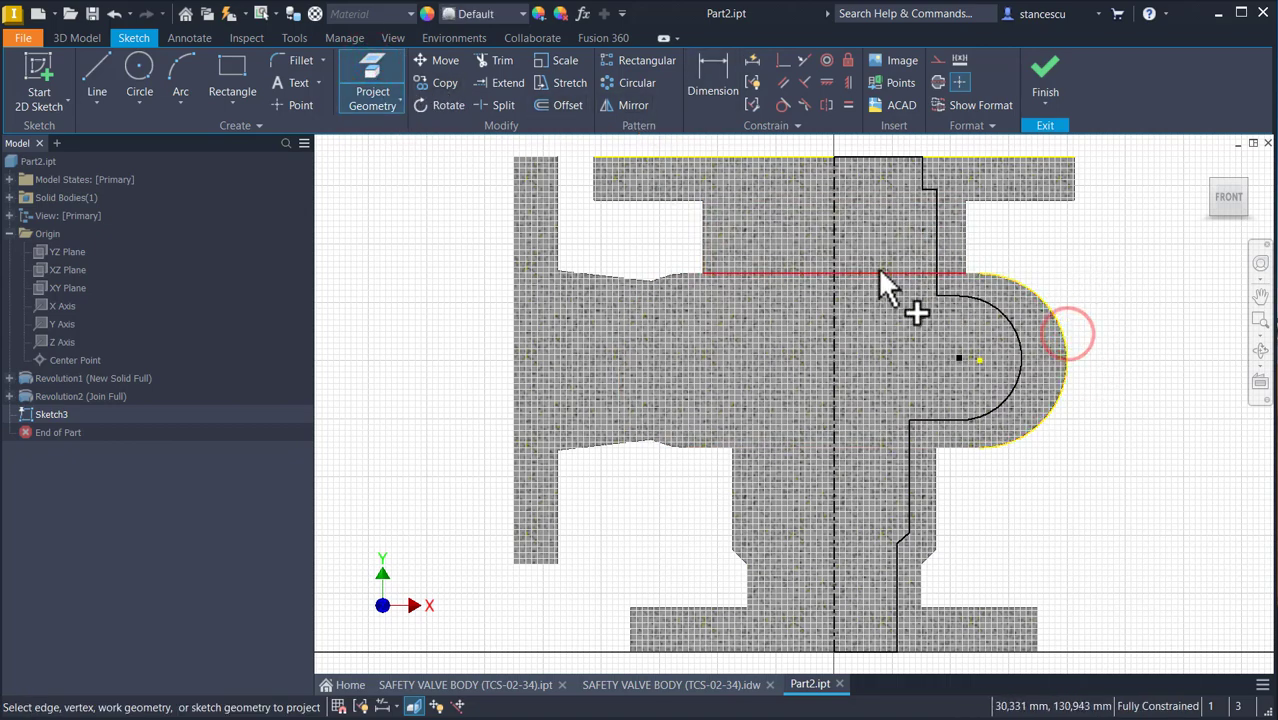
left_click(784, 61)
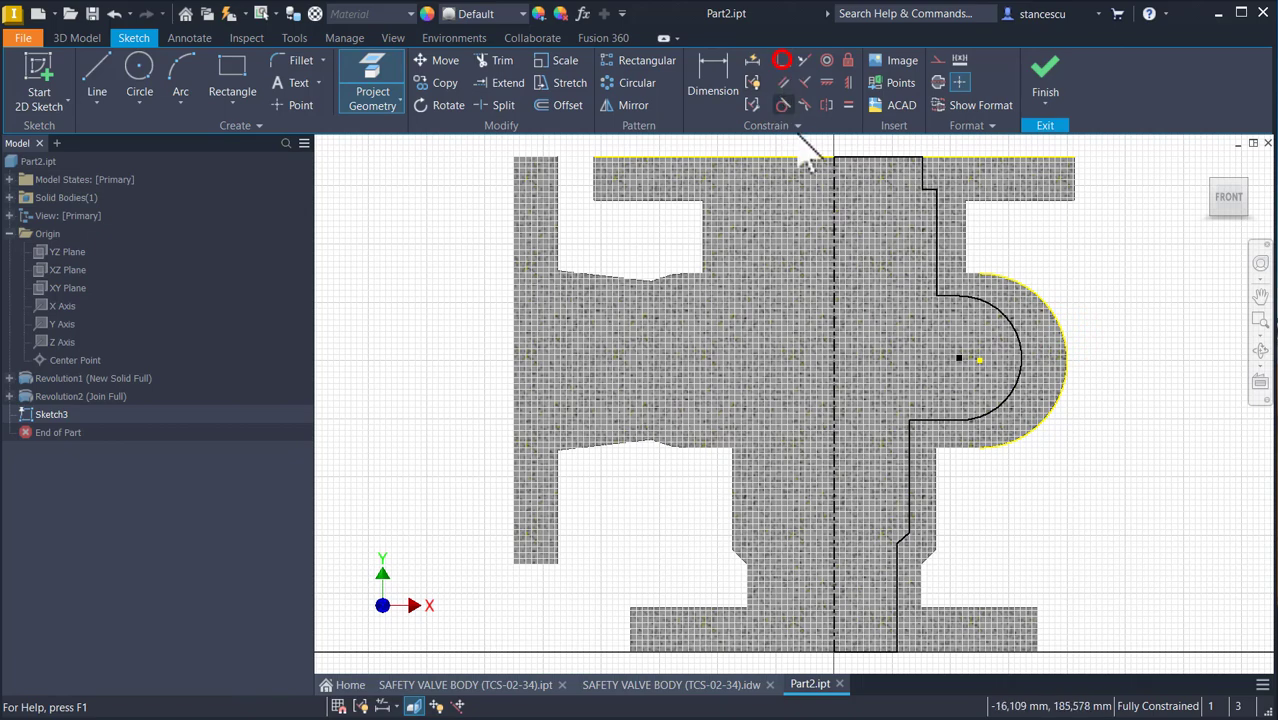
left_click(958, 358)
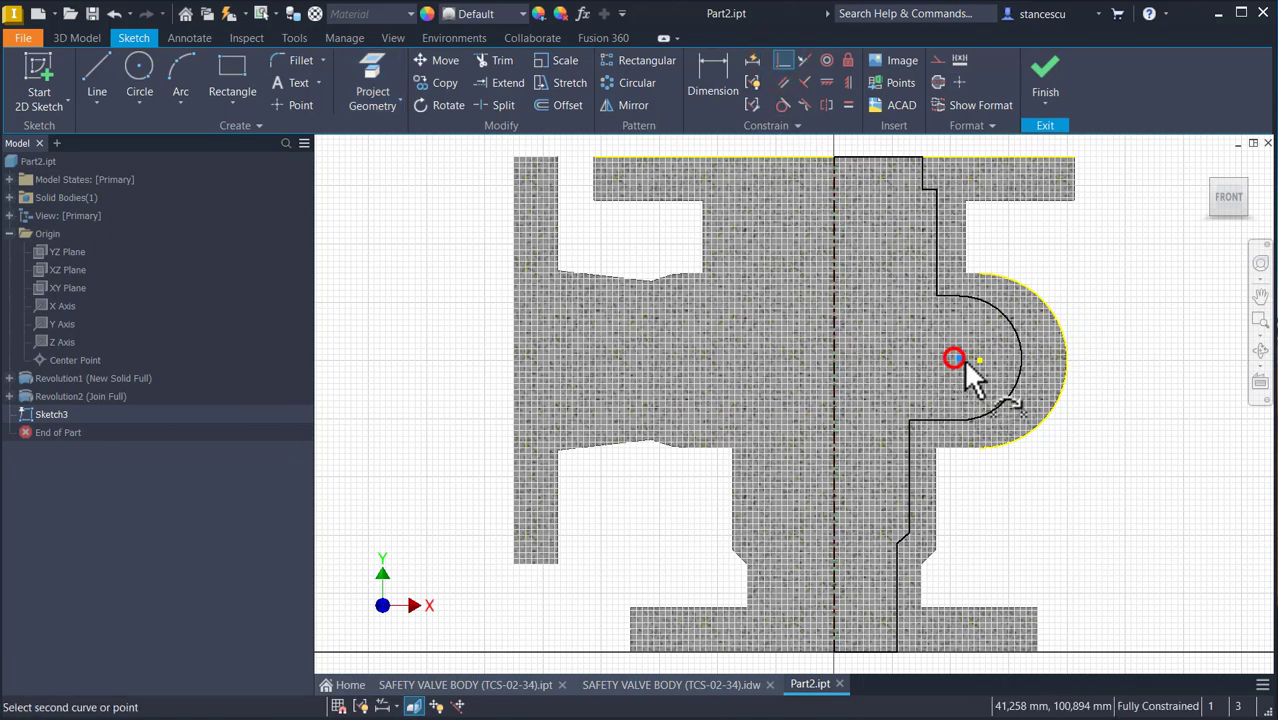
left_click(979, 360)
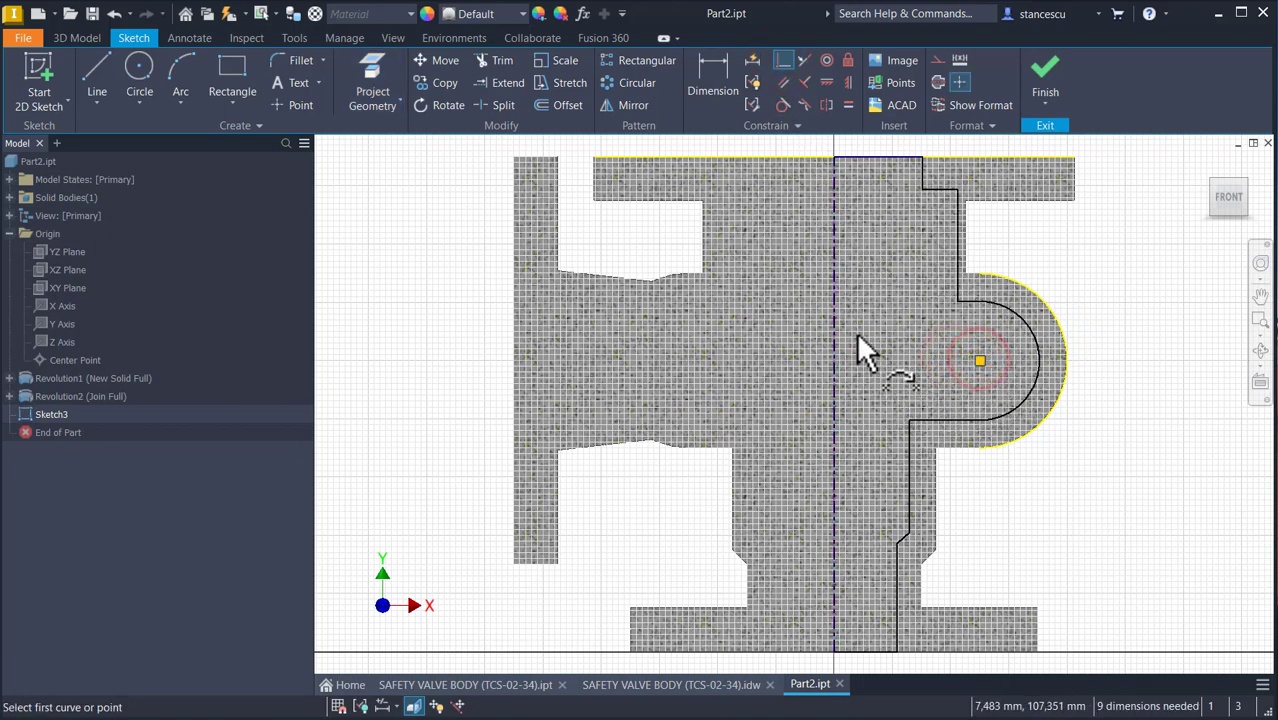
Dimension the top opening about the centerline with a diameter of 60 mm.
left_click(711, 74)
middle_click_drag(849, 242, 853, 324)
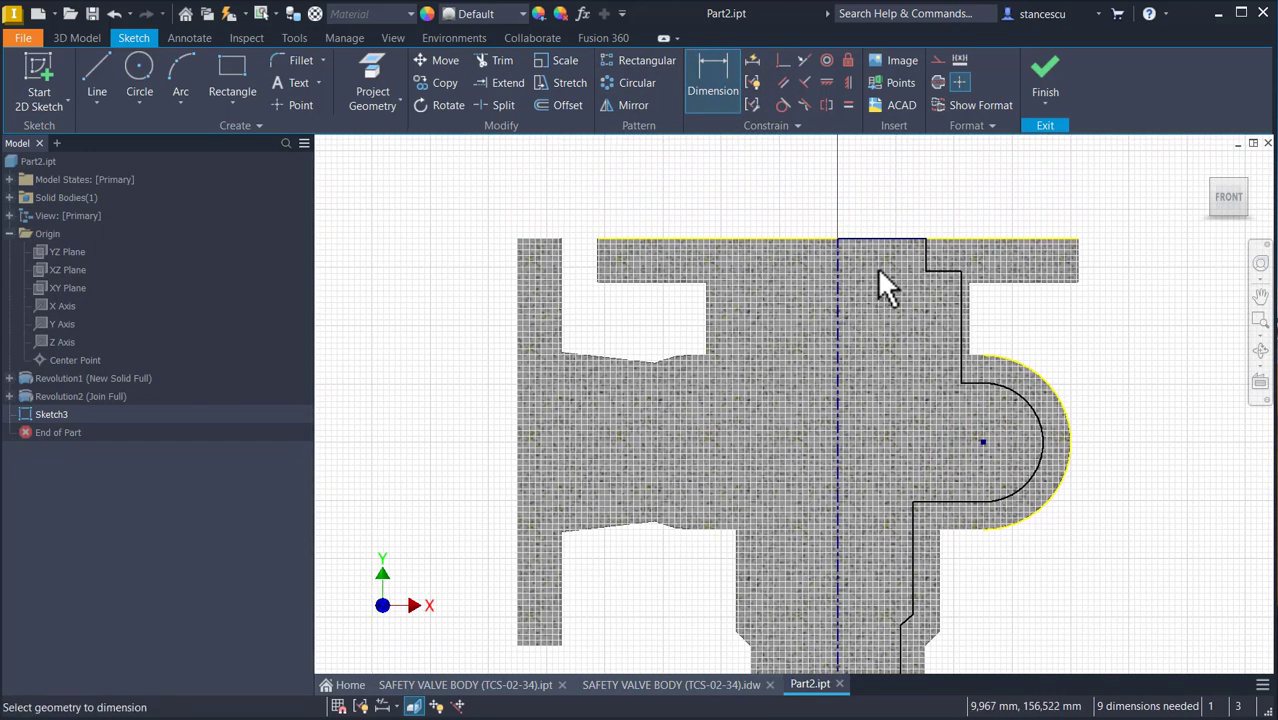
scroll(915, 249, "up", 2)
left_click(937, 240)
left_click(770, 266)
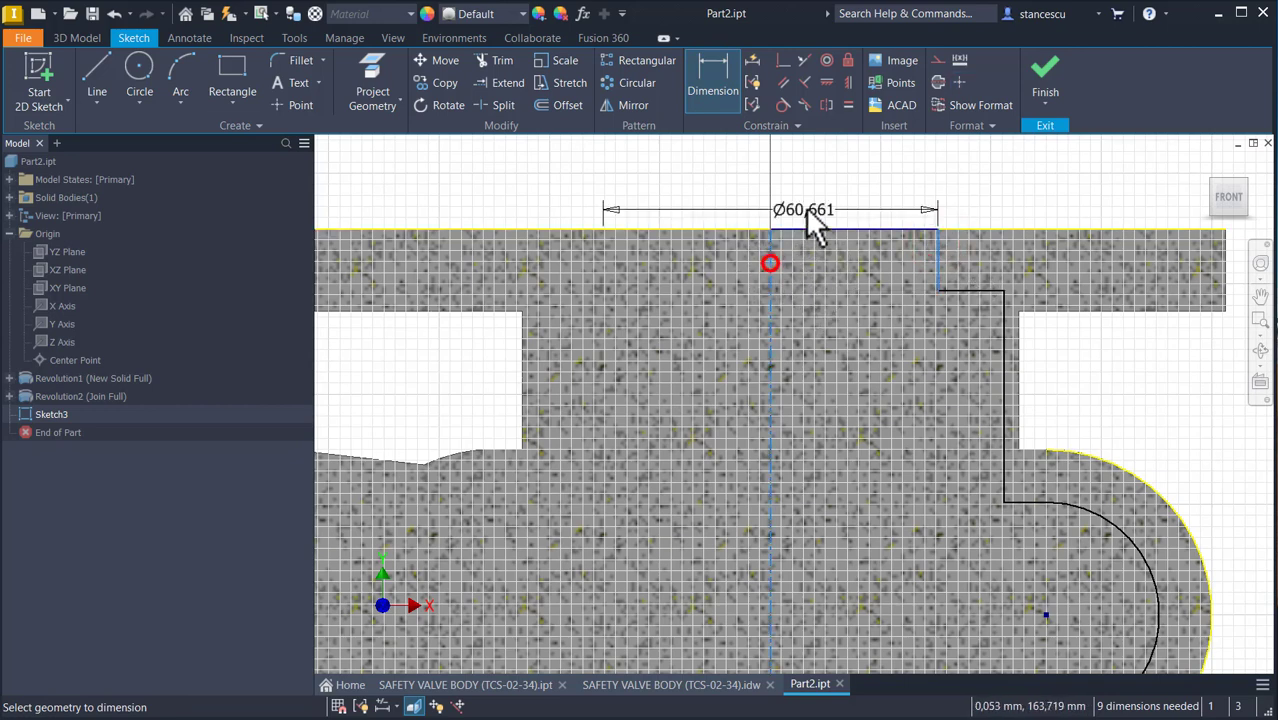
left_click(810, 206)
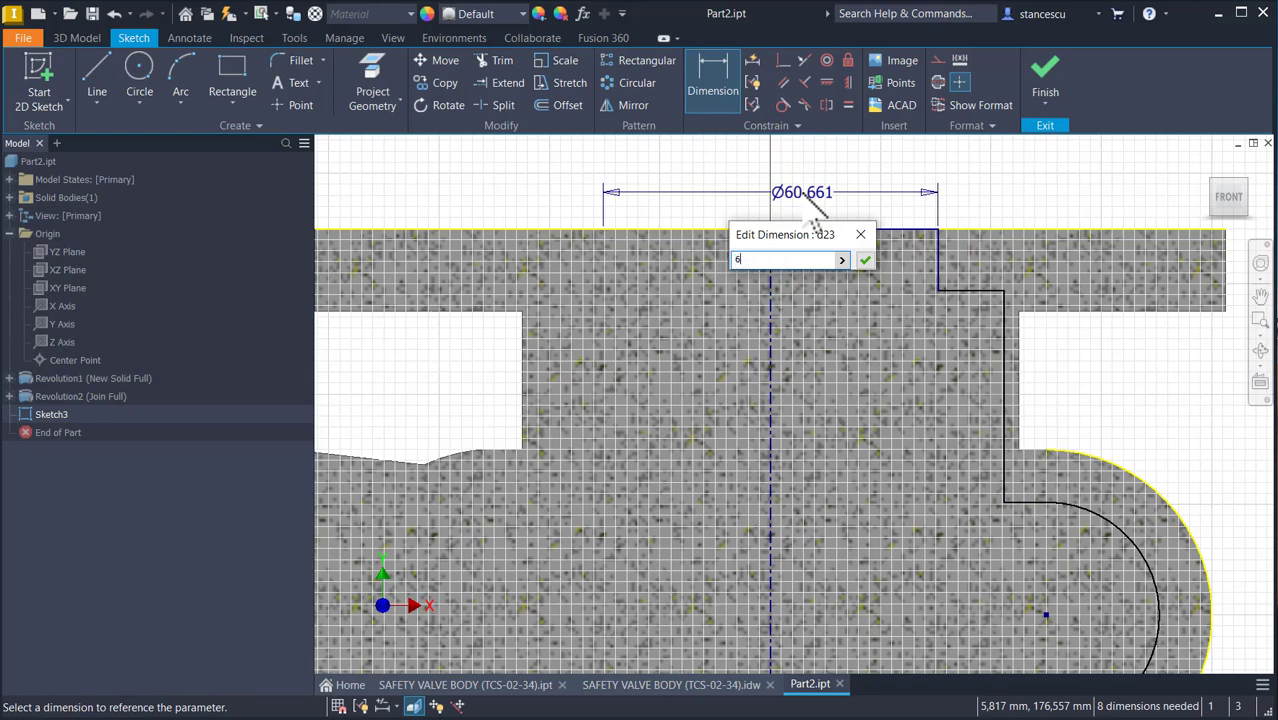
key("Return")
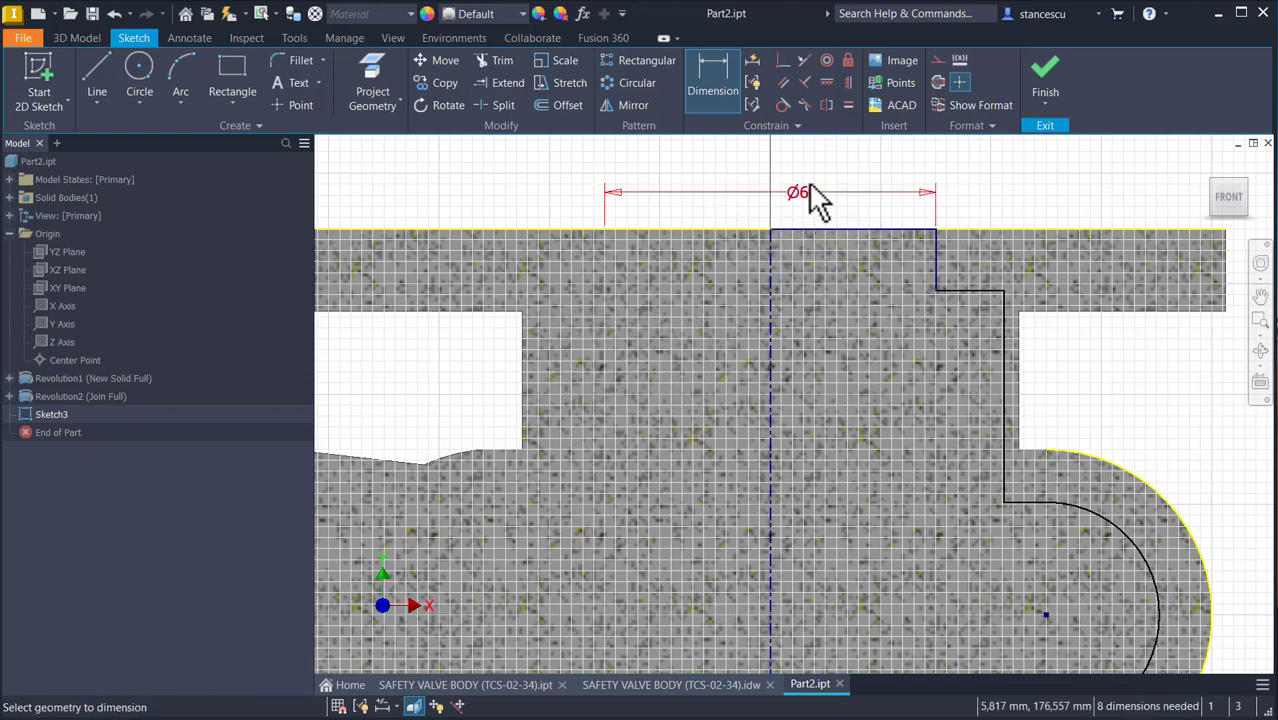
Dimension the wider upper bore below the top opening about the centerline with a diameter of 70 mm.
left_click(1001, 325)
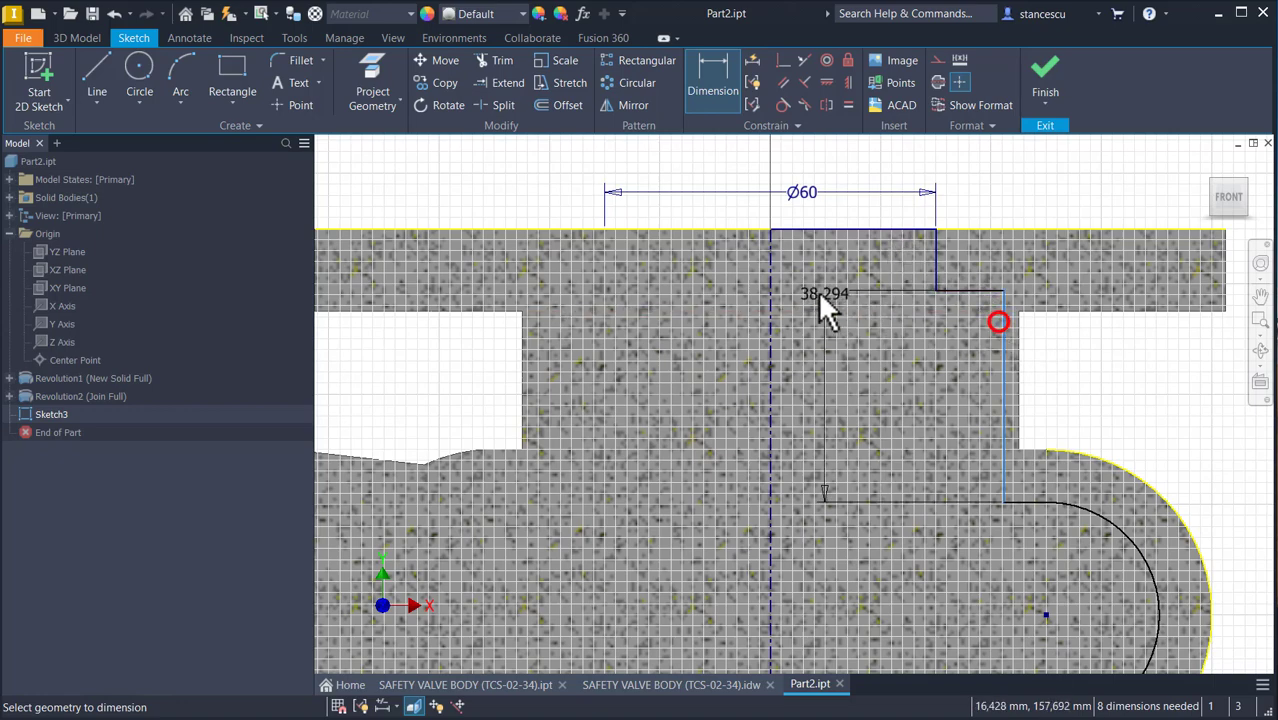
left_click(770, 287)
middle_click_drag(780, 287, 787, 375)
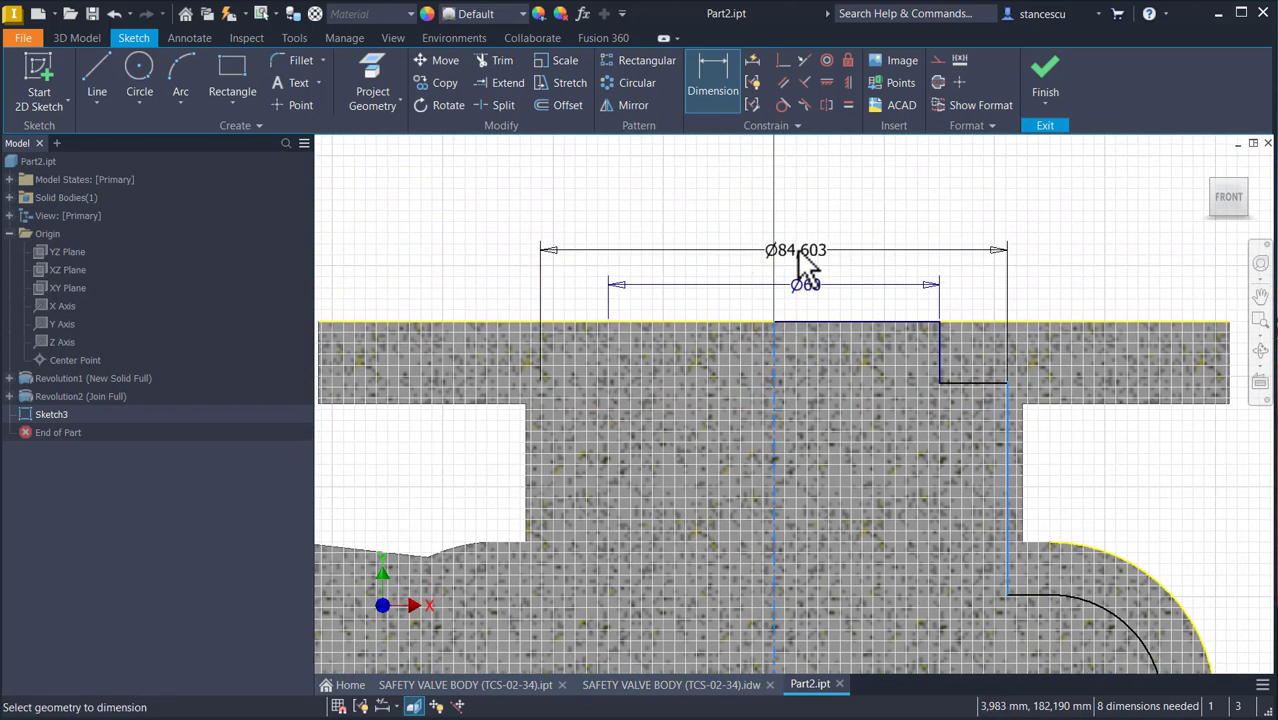
left_click(796, 250)
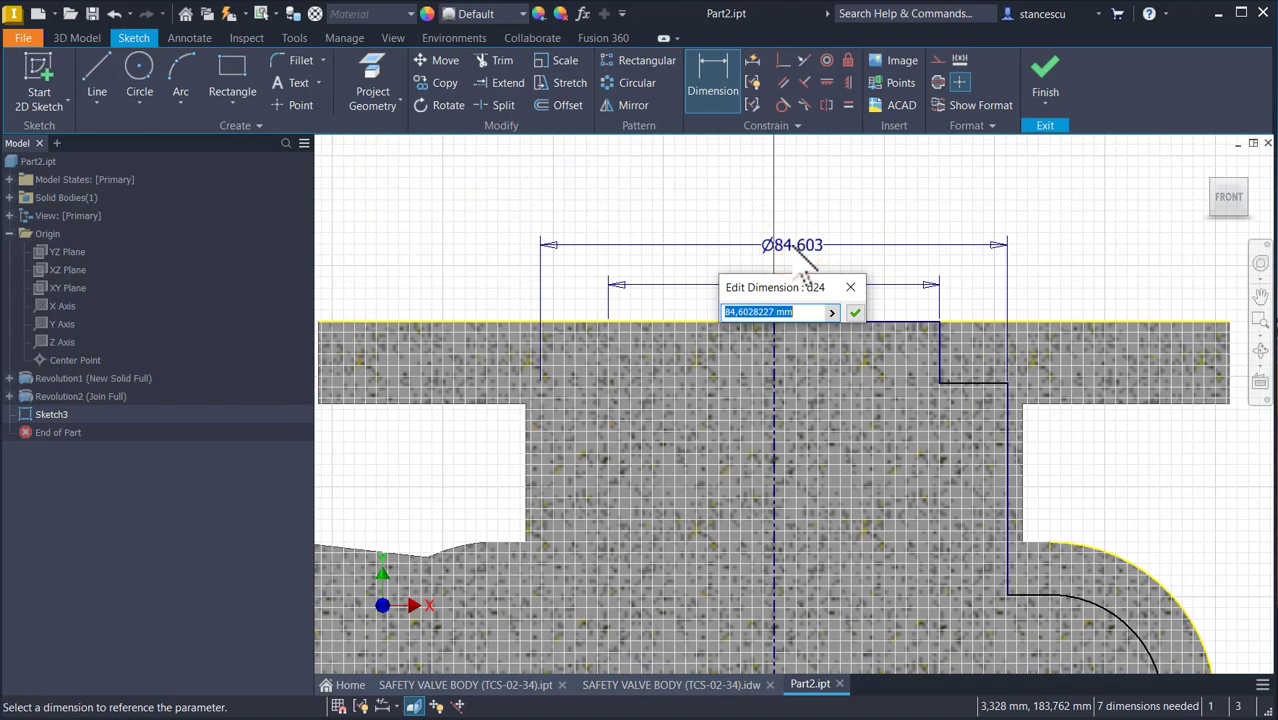
type("70")
key("Return")
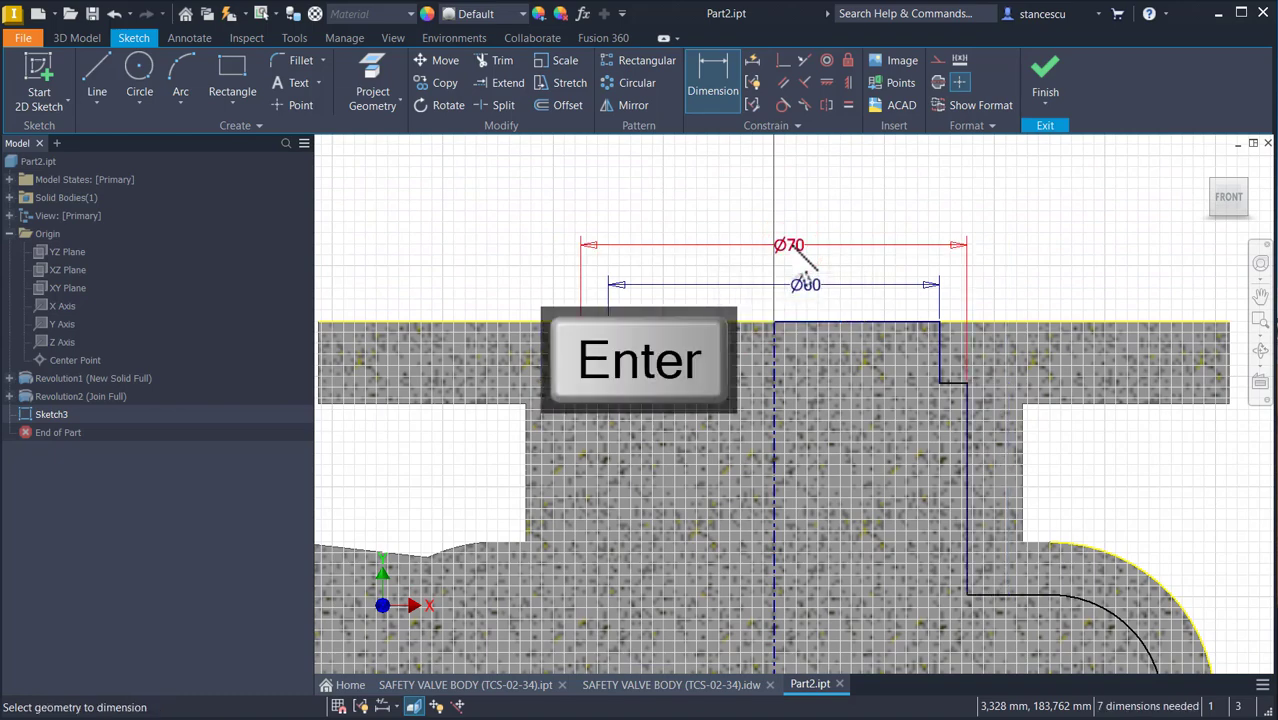
Dimension the narrow bottom bore about the centerline with a diameter of 40 mm.
middle_click_drag(856, 385, 827, 234)
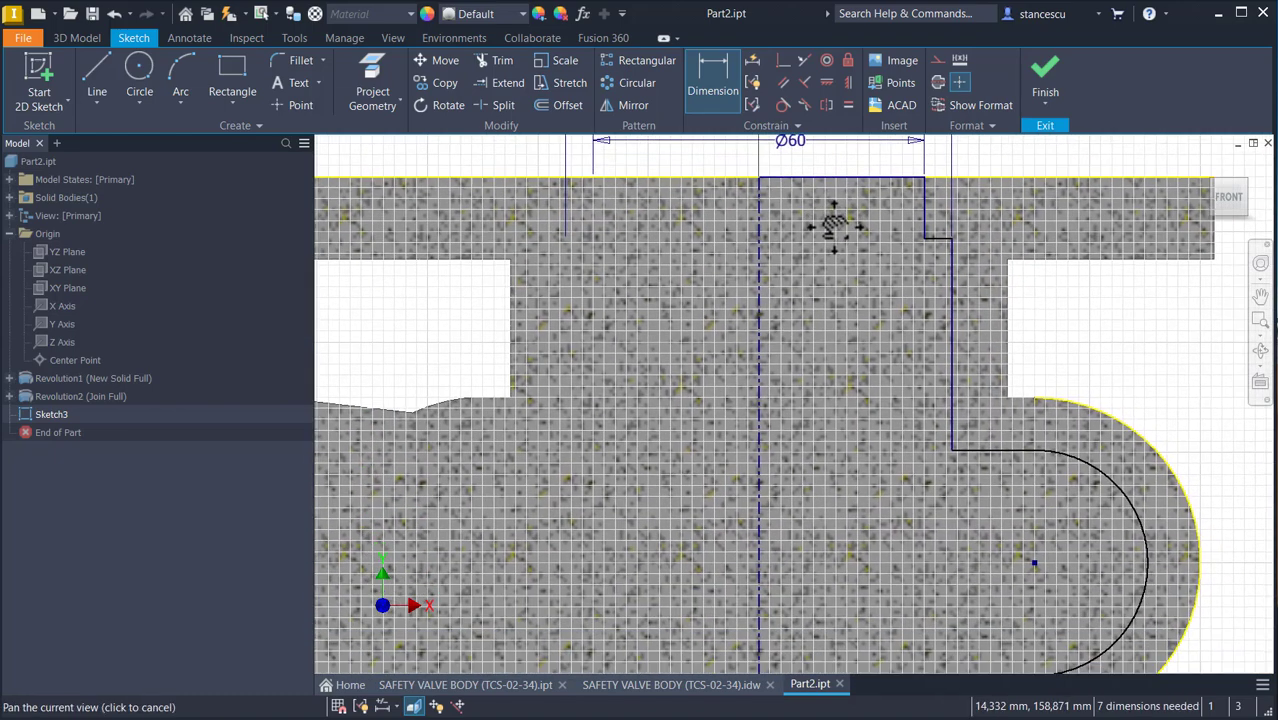
mouse_move(819, 419)
middle_mouse_down()
mouse_move(831, 183)
mouse_move(807, 334)
mouse_move(800, 243)
middle_mouse_up()
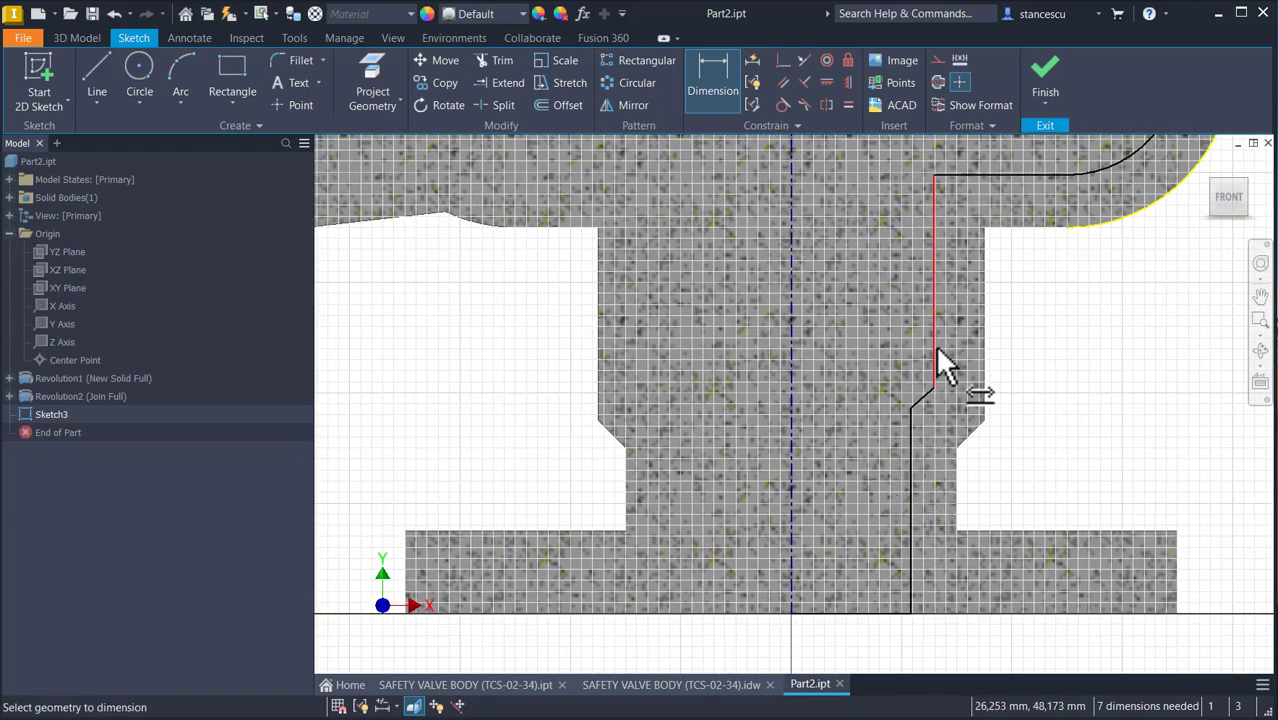
left_click(911, 506)
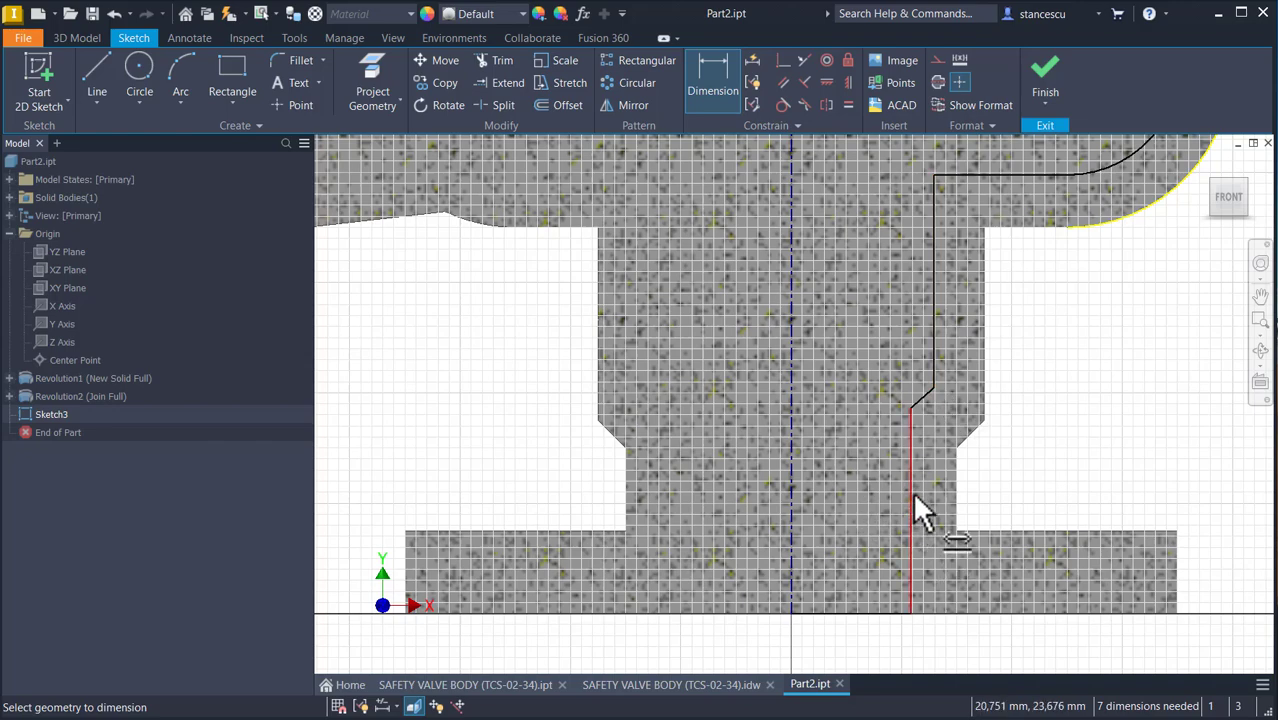
left_click(795, 510)
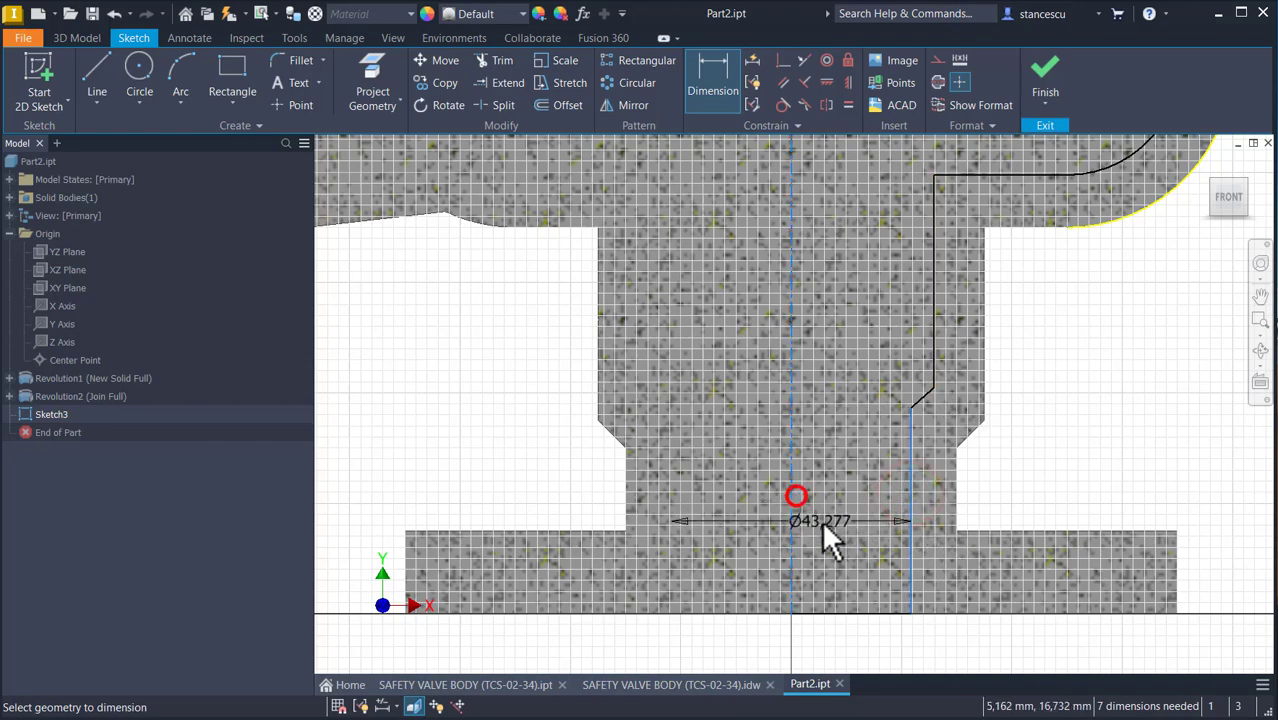
middle_click_drag(830, 533, 827, 434)
left_click(848, 596)
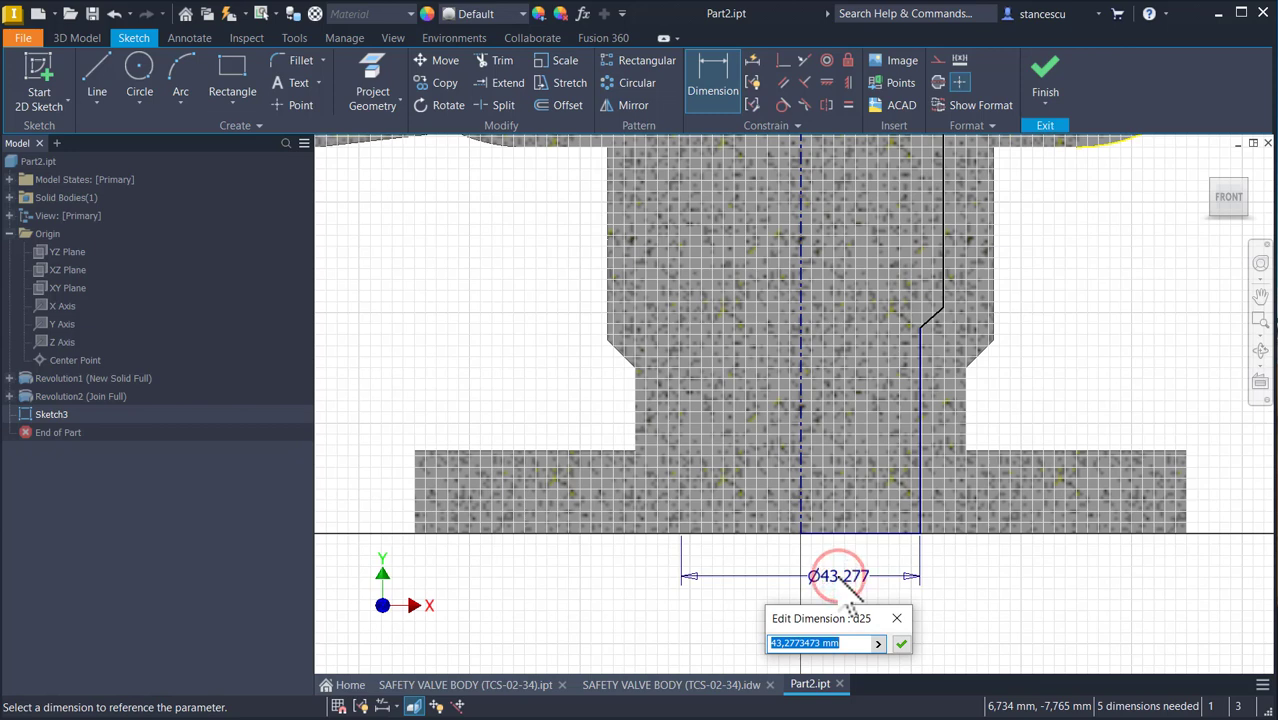
type("40")
key("Return")
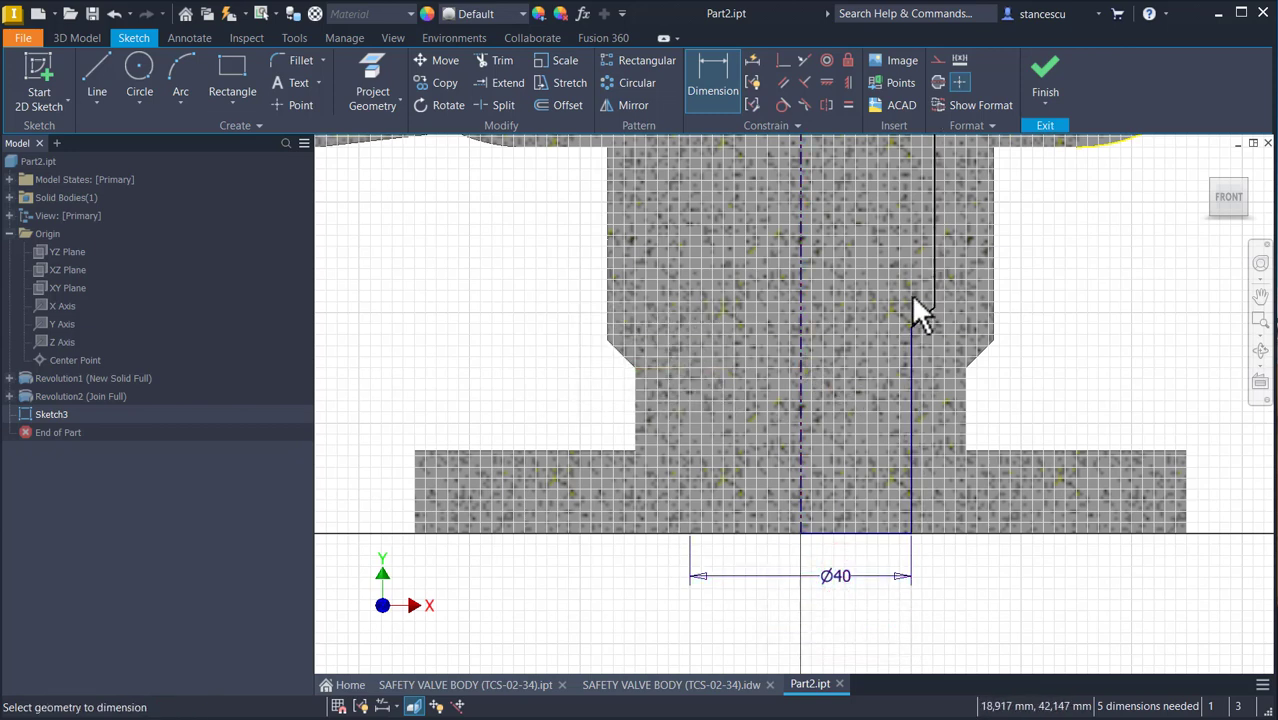
Dimension the wider lower bore above the slanted step about the centerline with a diameter of 50 mm.
left_click(936, 259)
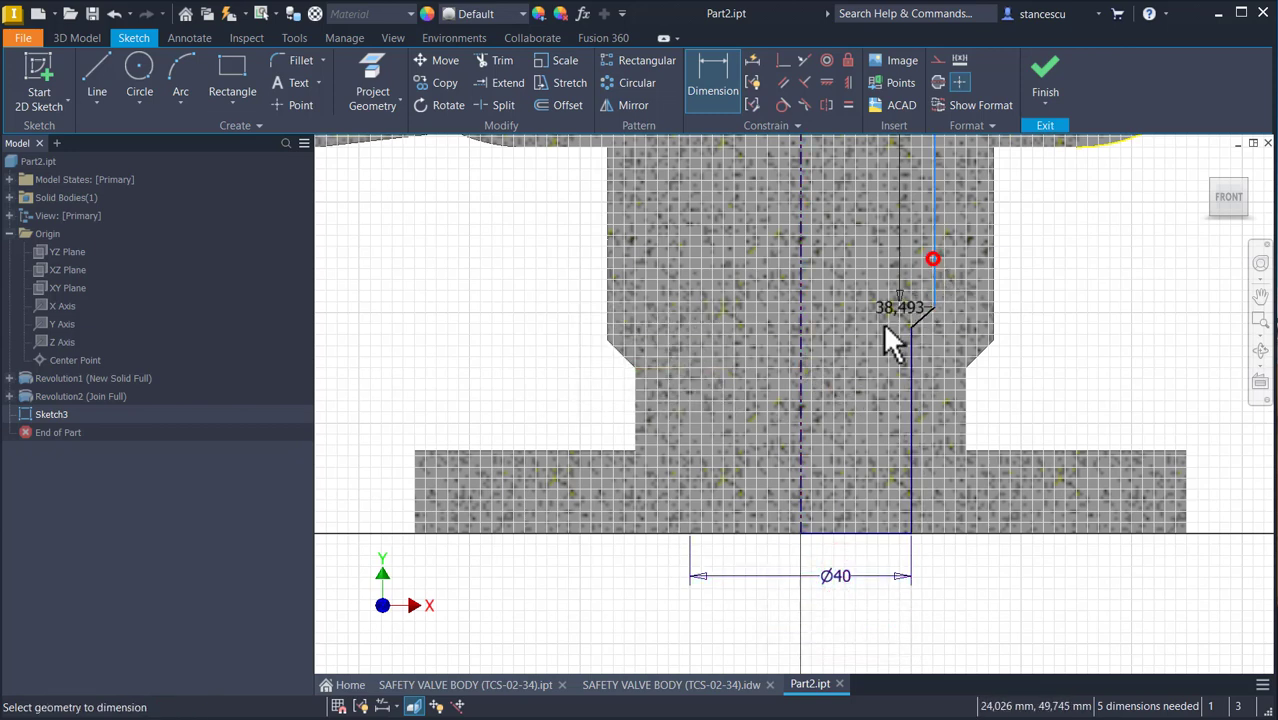
left_click(802, 416)
left_click(790, 612)
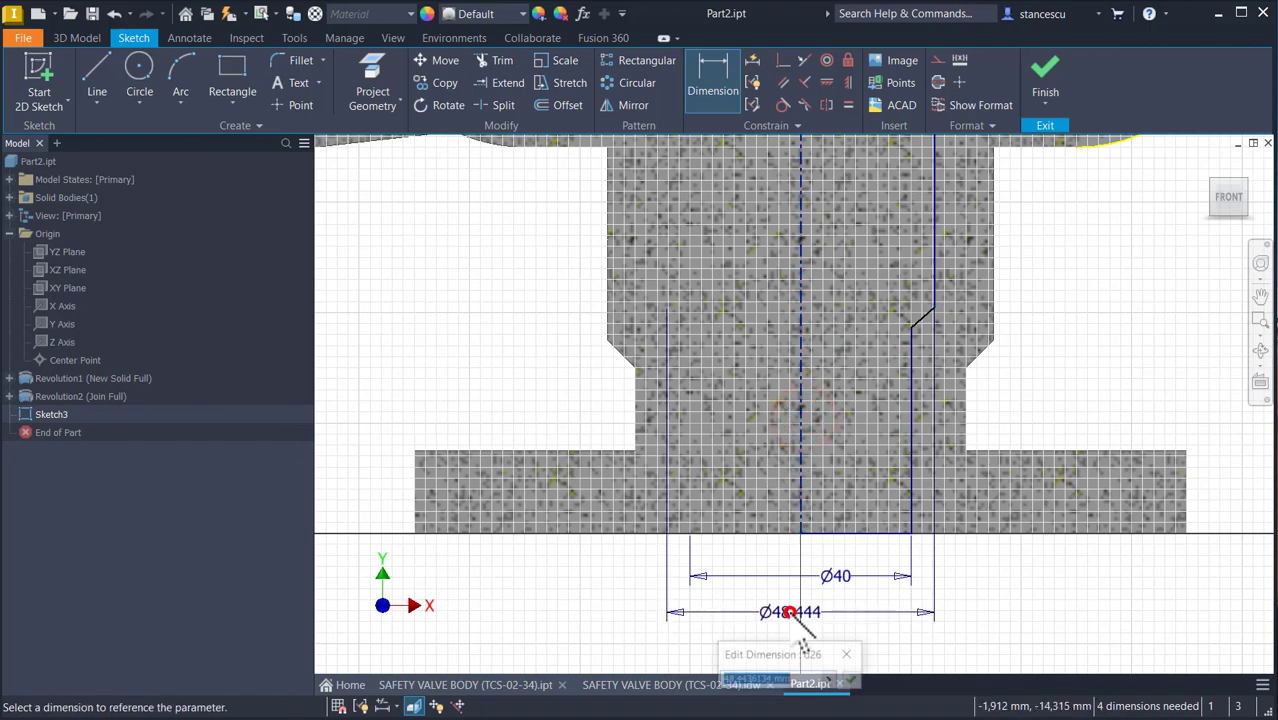
type("35")
key("Return")
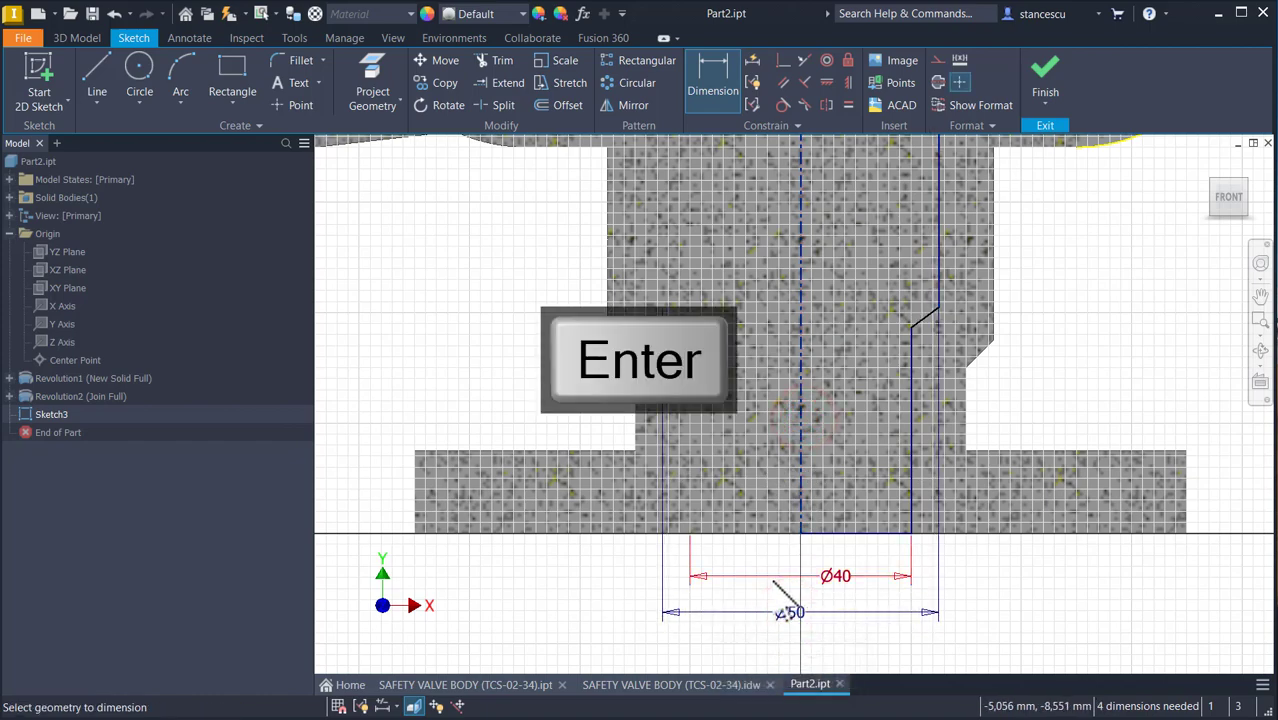
Dimension the depth of the 60 mm top opening as 15 mm.
middle_click_drag(983, 368, 940, 609)
middle_click_drag(948, 390, 961, 664)
middle_click_drag(911, 481, 908, 601)
middle_click_drag(925, 275, 905, 312)
left_click(913, 300)
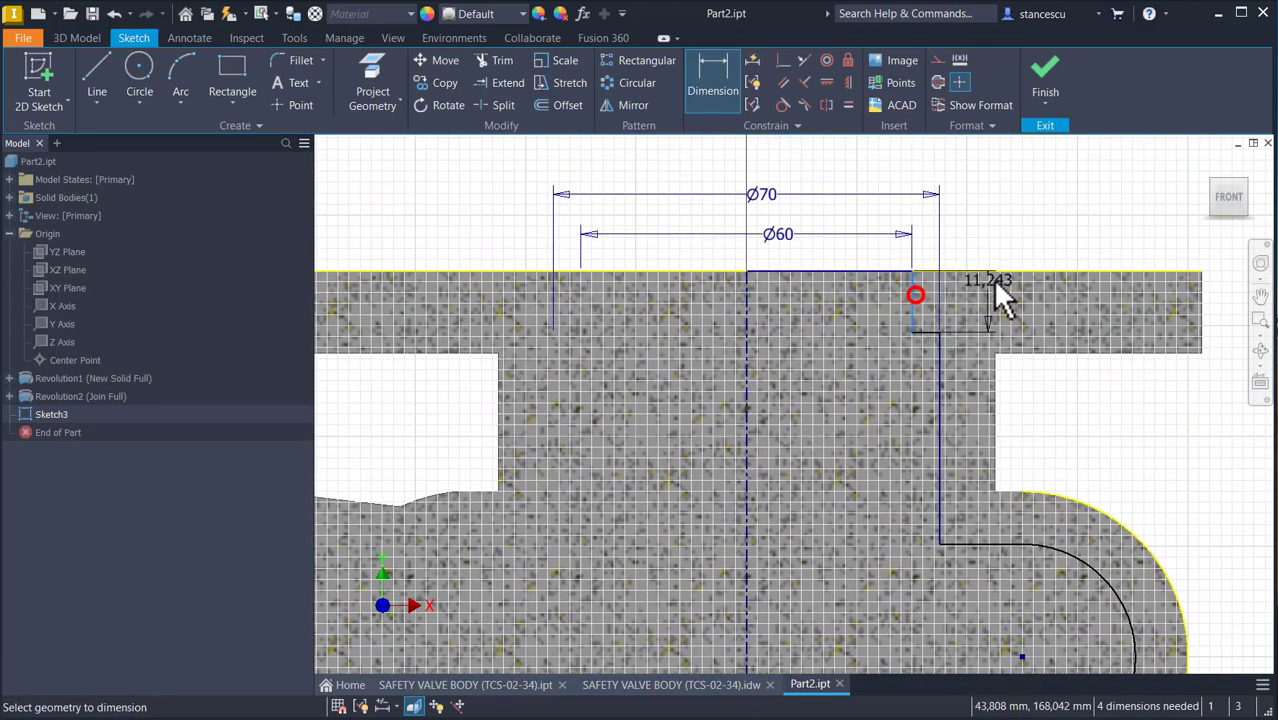
left_click(996, 224)
type("15")
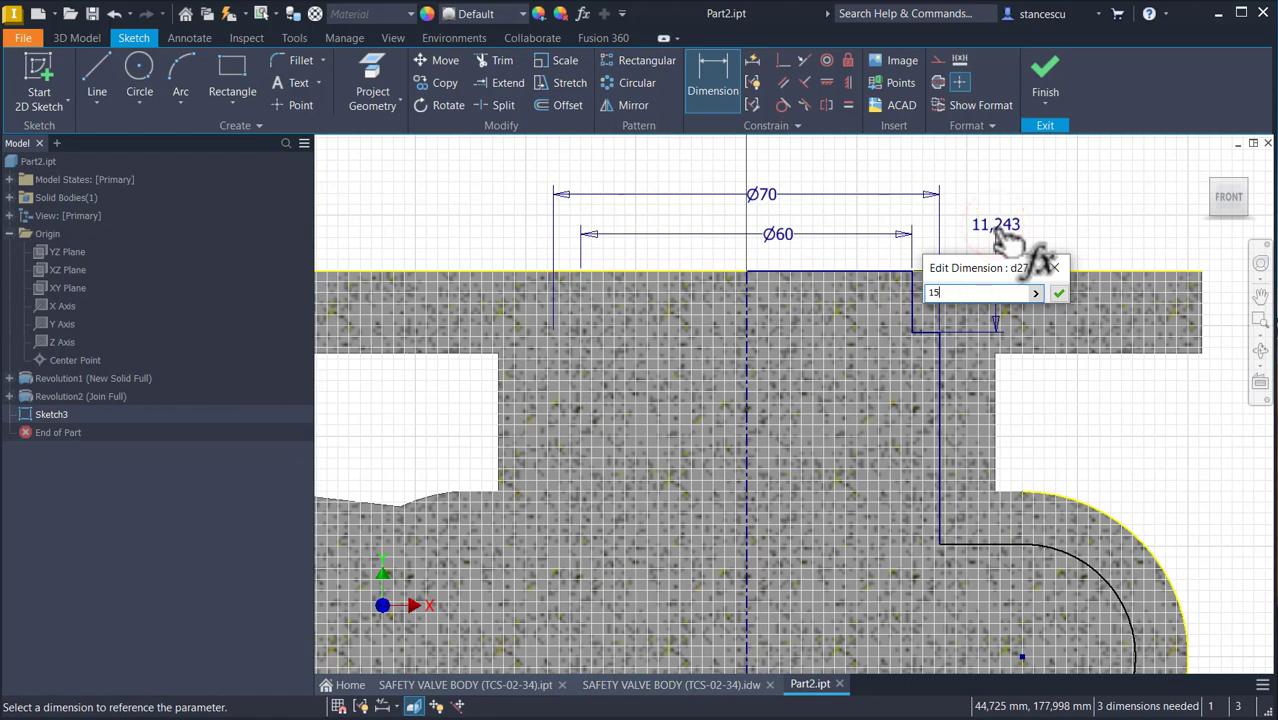
key("Return")
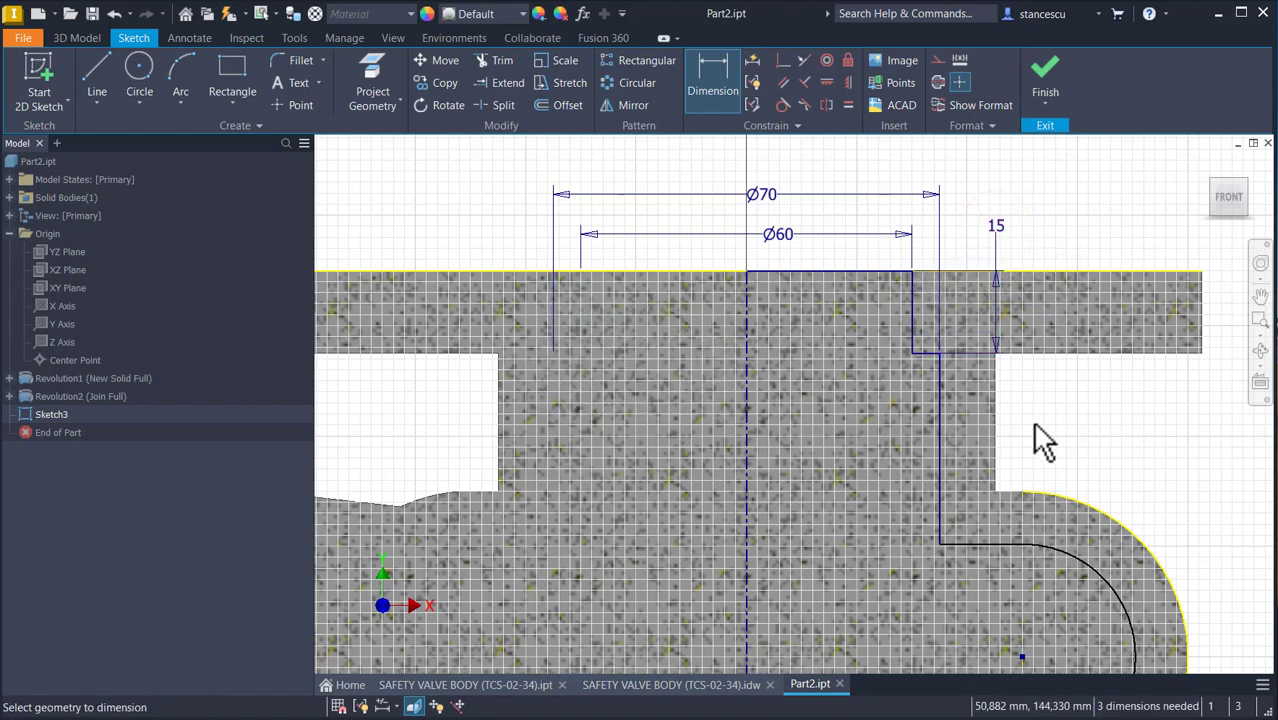
Dimension the vertical distance from the bulge cavity's lower edge to the top of the slanted step as 40 mm.
mouse_move(1052, 501)
middle_mouse_down()
mouse_move(1033, 343)
mouse_move(978, 389)
middle_mouse_up()
middle_click_drag(941, 487, 951, 360)
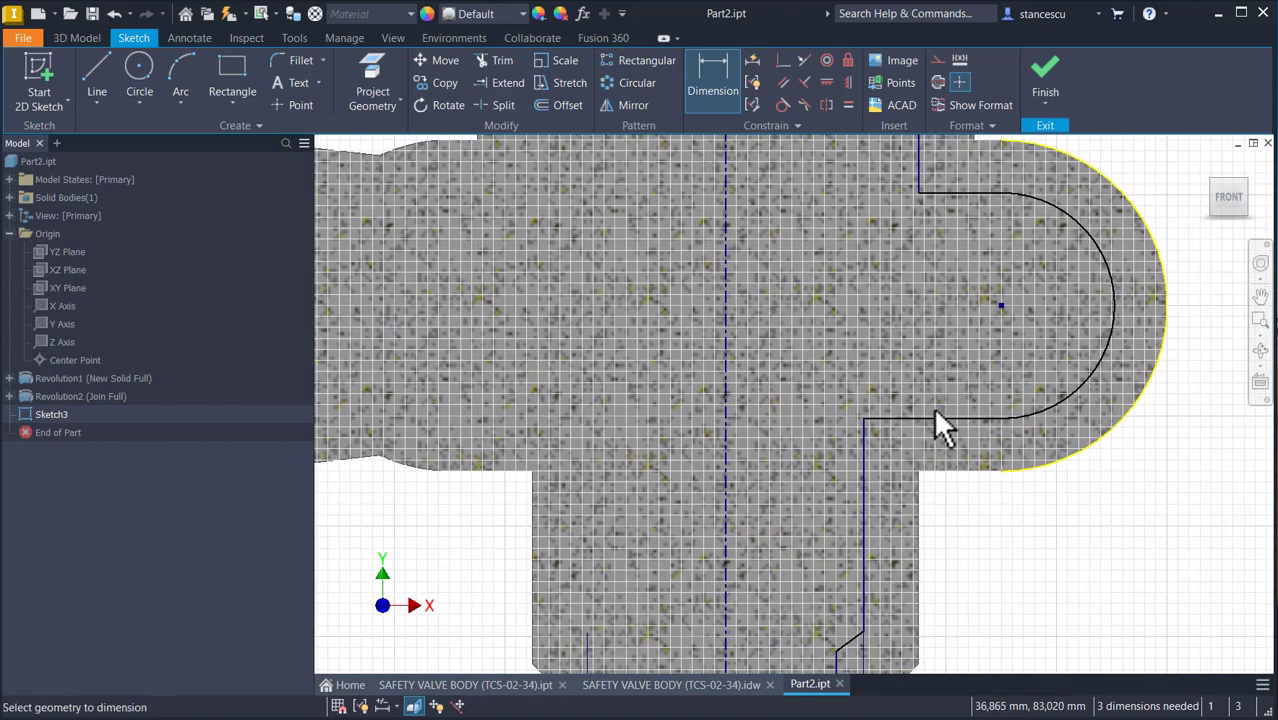
left_click(958, 418)
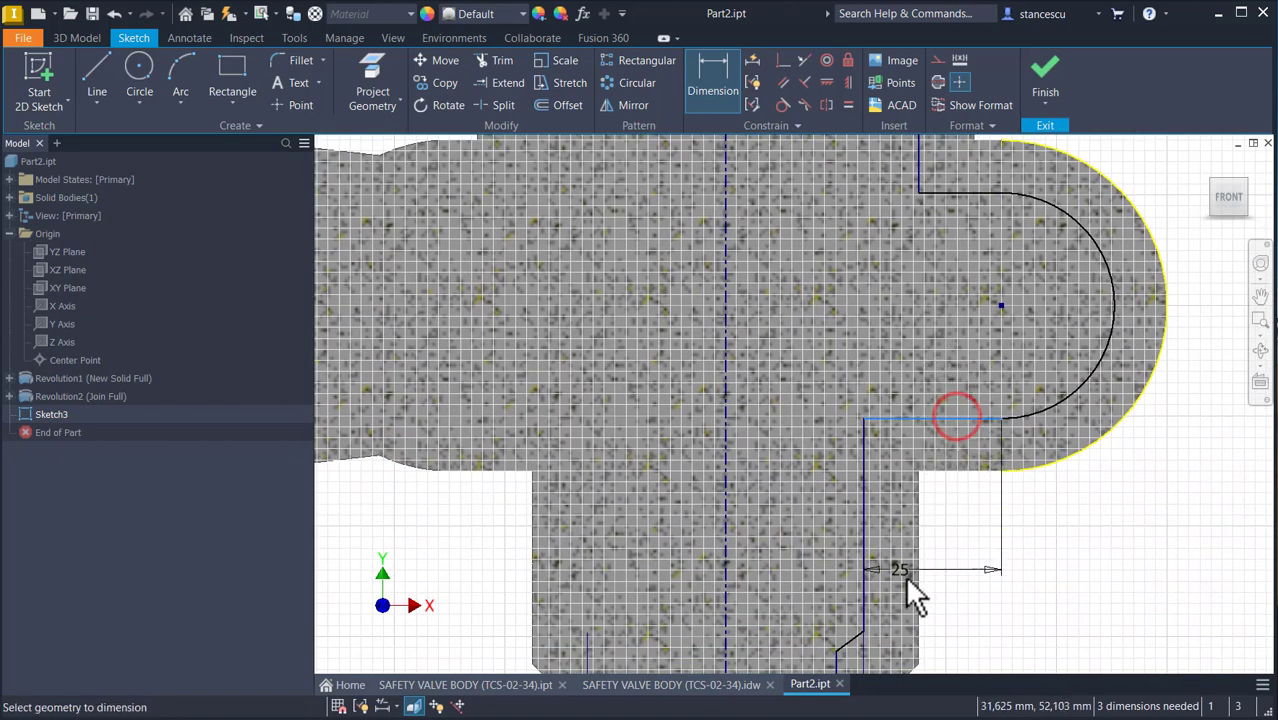
left_click(866, 631)
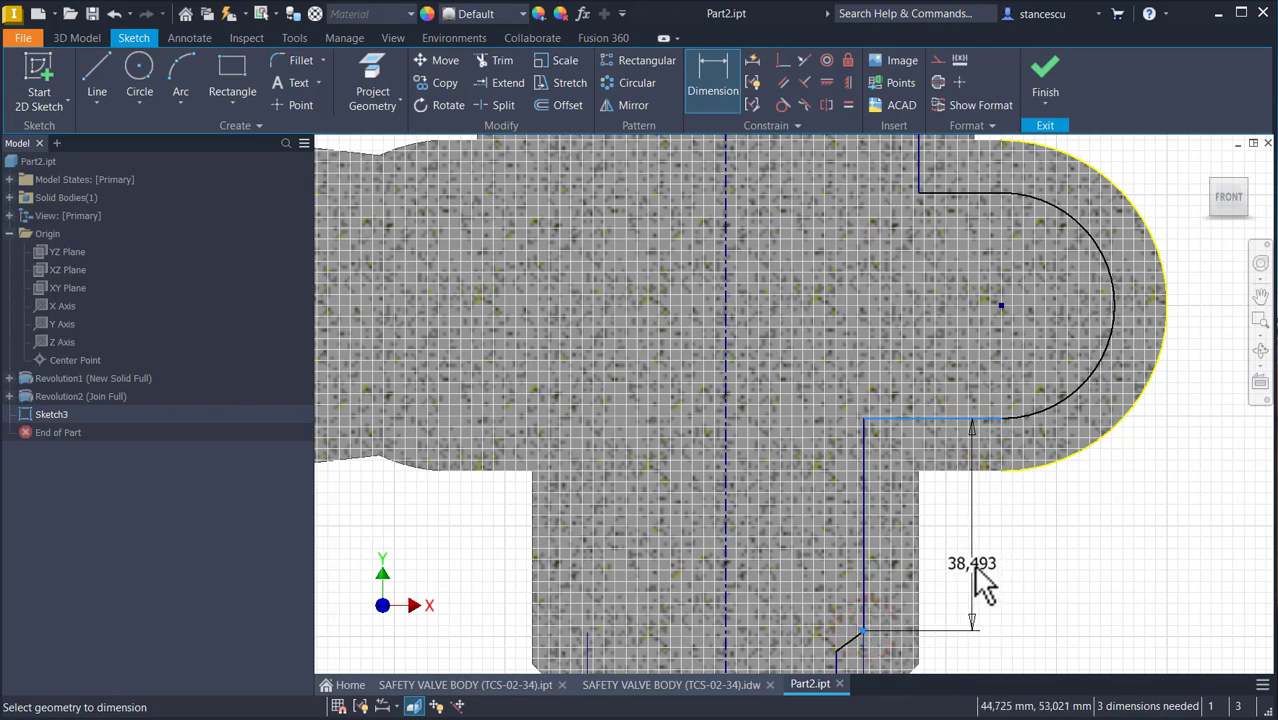
left_click(971, 563)
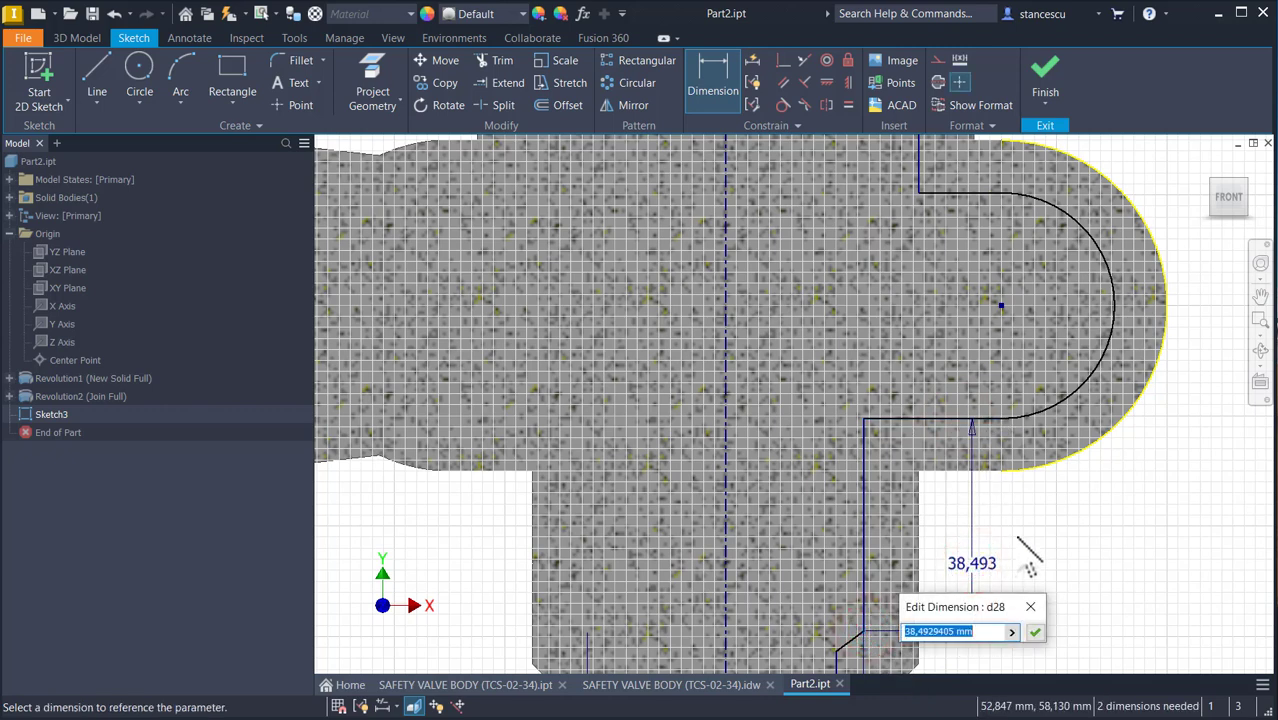
type("40")
key("Return")
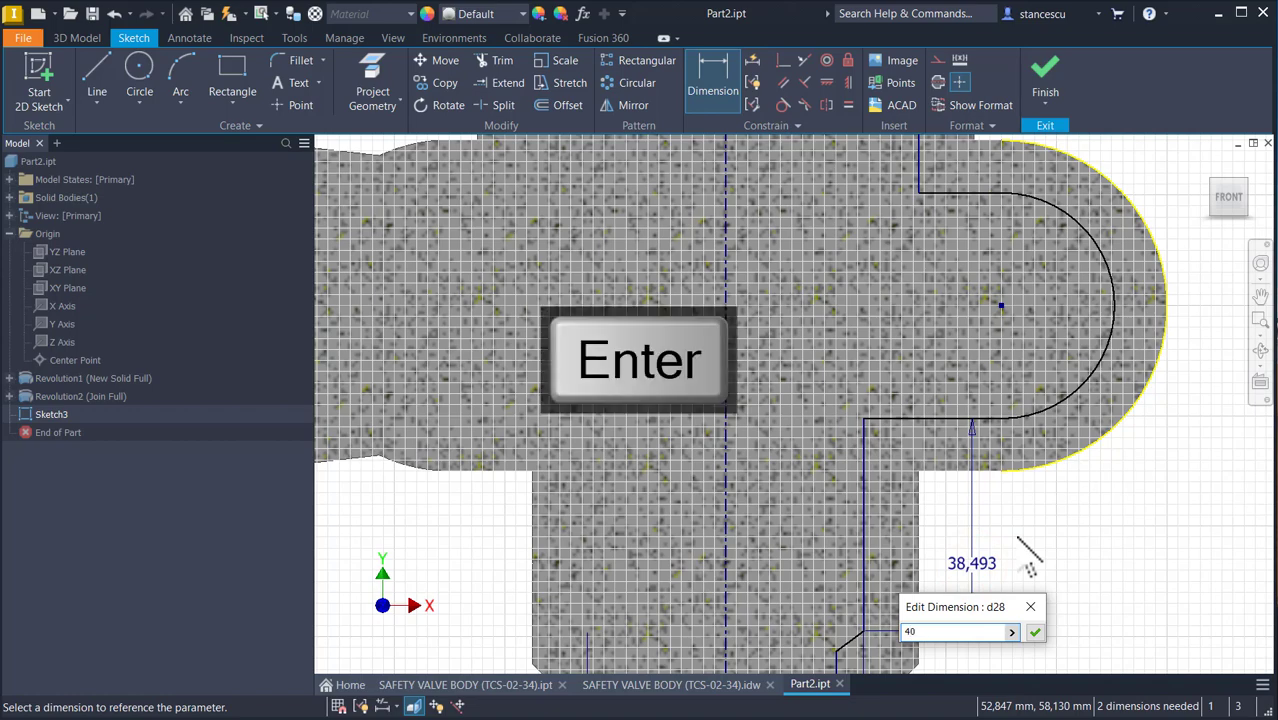
Dimension the vertical height of the slanted step between the two lower bores as 2 mm.
middle_click_drag(1027, 556, 1021, 444)
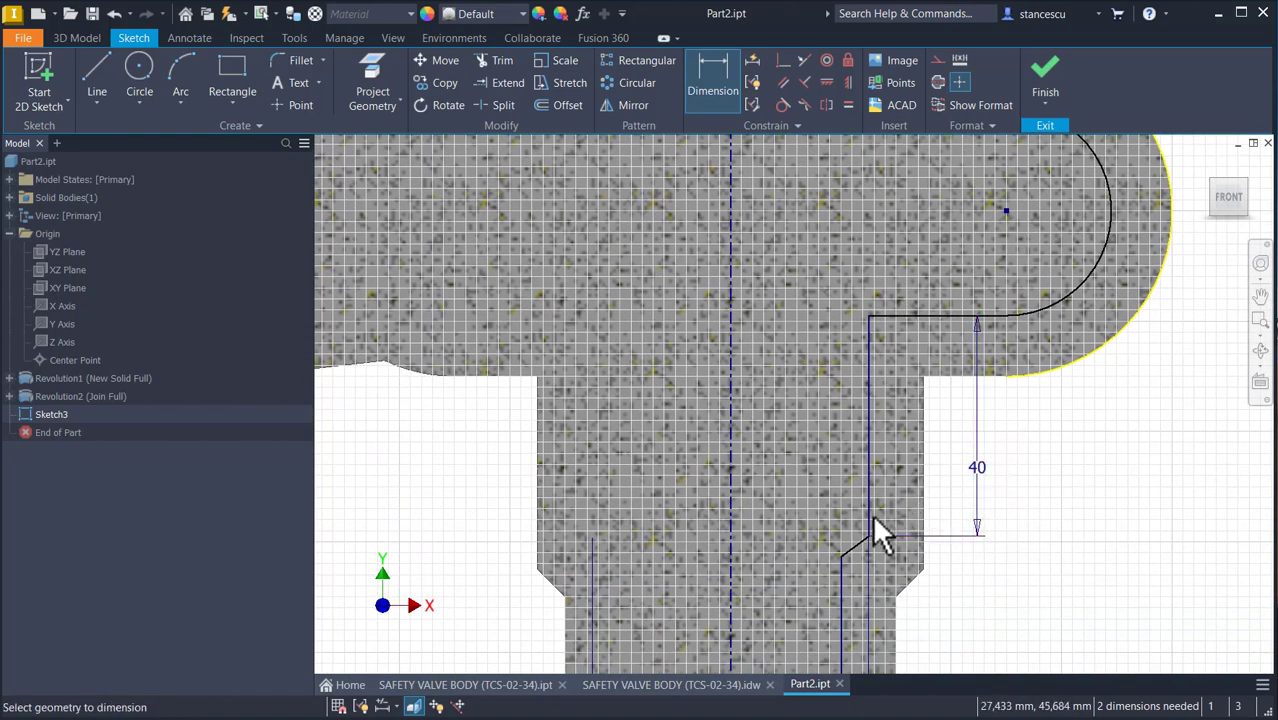
scroll(856, 556, "up", 3)
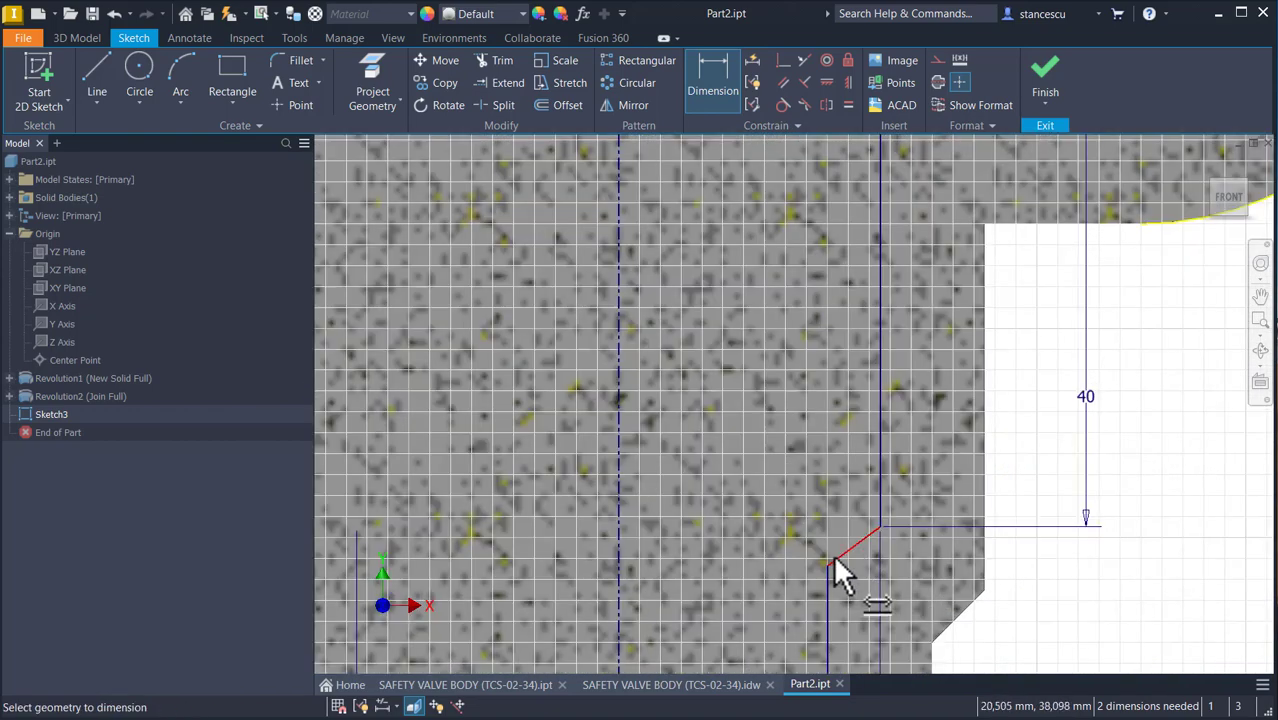
left_click(839, 554)
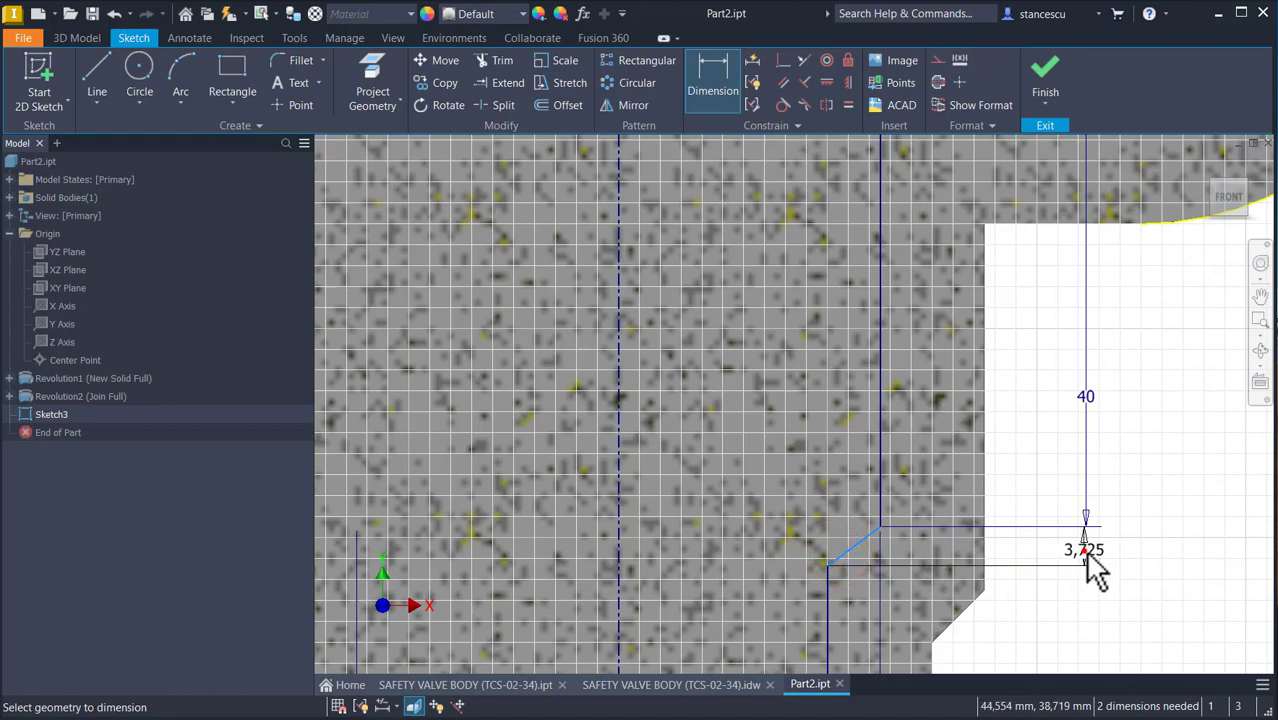
left_click(1086, 552)
type("2")
key("Return")
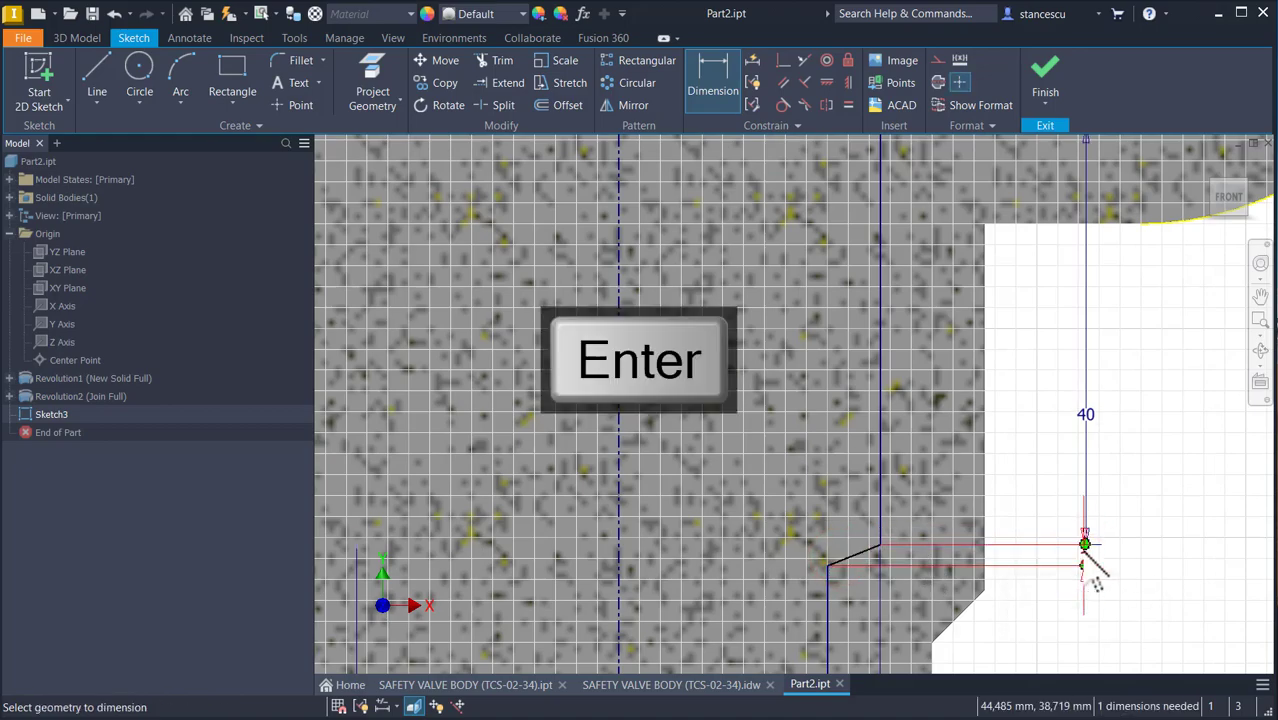
Dimension the bulge cavity's inner arc with a radius of 20 mm.
key("Home")
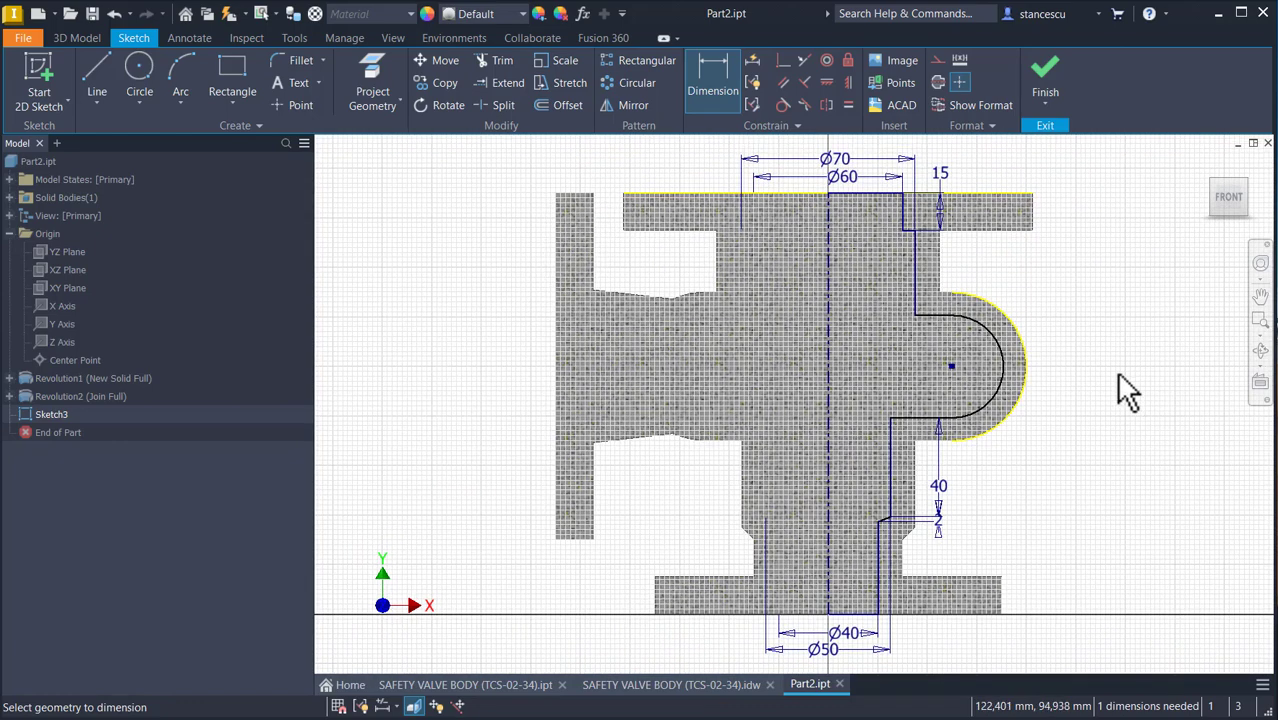
left_click(1000, 384)
left_click(1045, 408)
type("20")
key("Return")
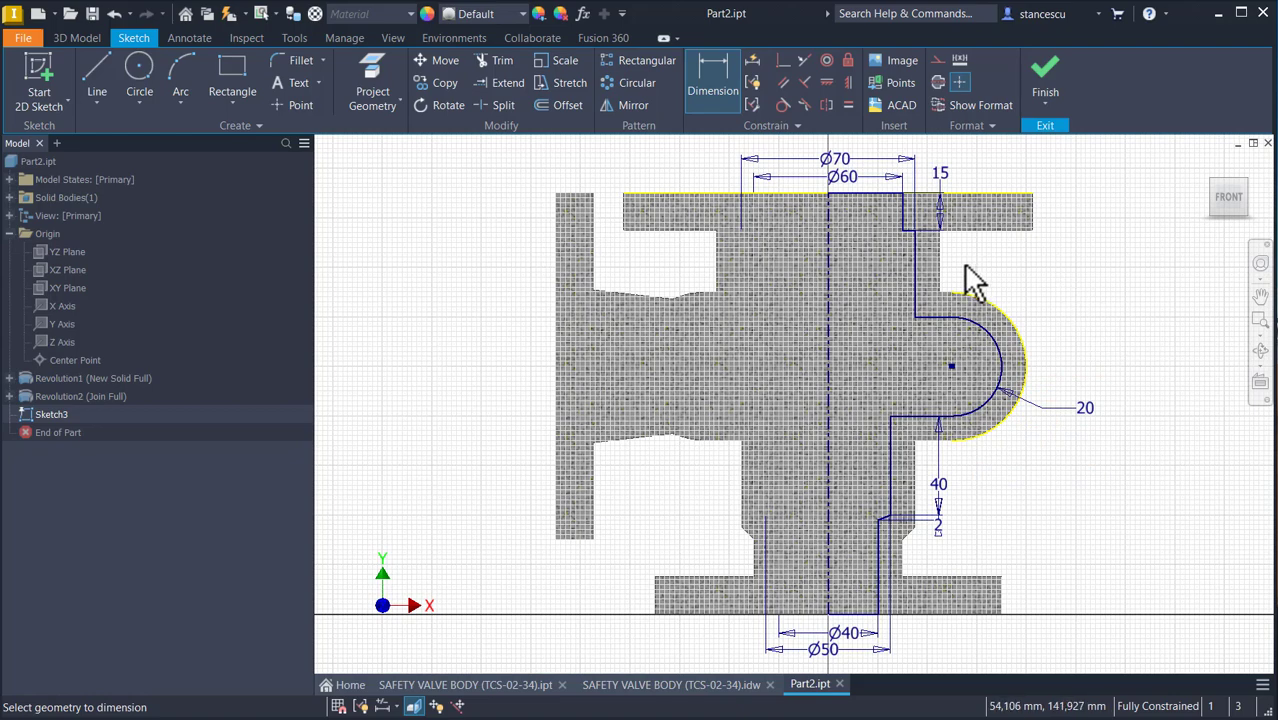
Add 4 mm fillets at the upper bore's outer step corner and the two bore-to-bulge corners, and finish the sketch.
scroll(1010, 290, "up", 4)
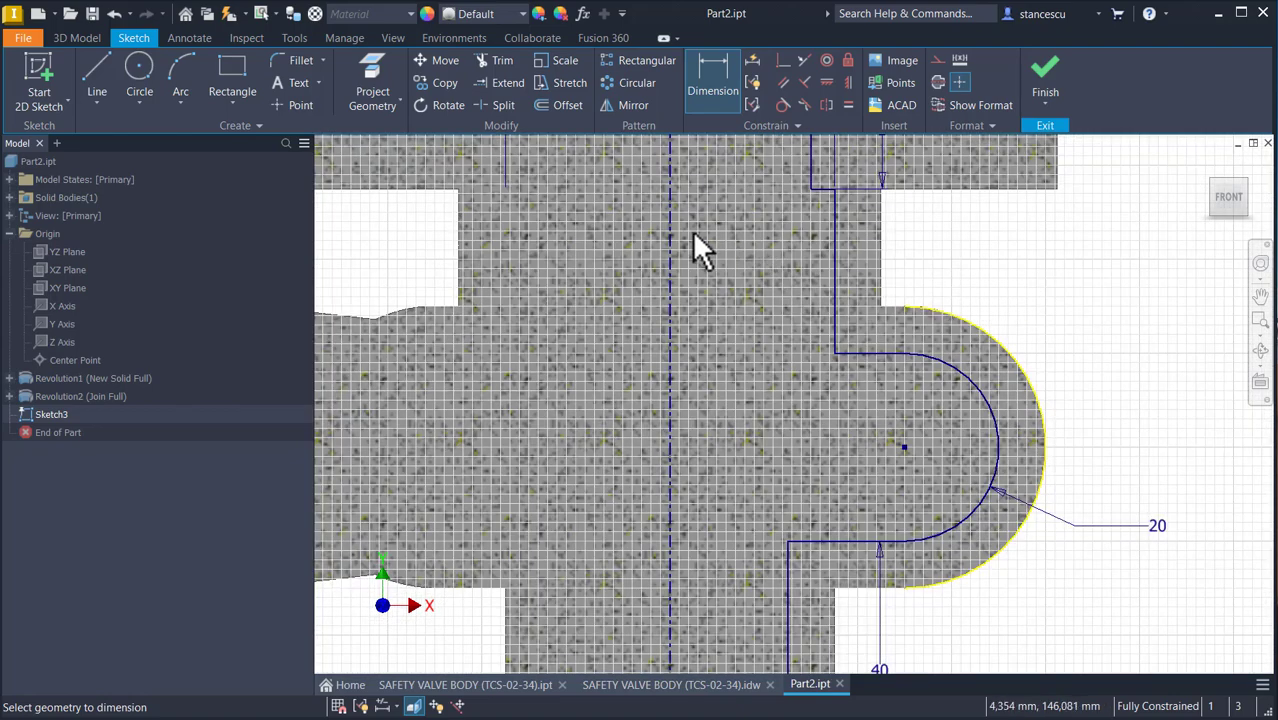
left_click(300, 60)
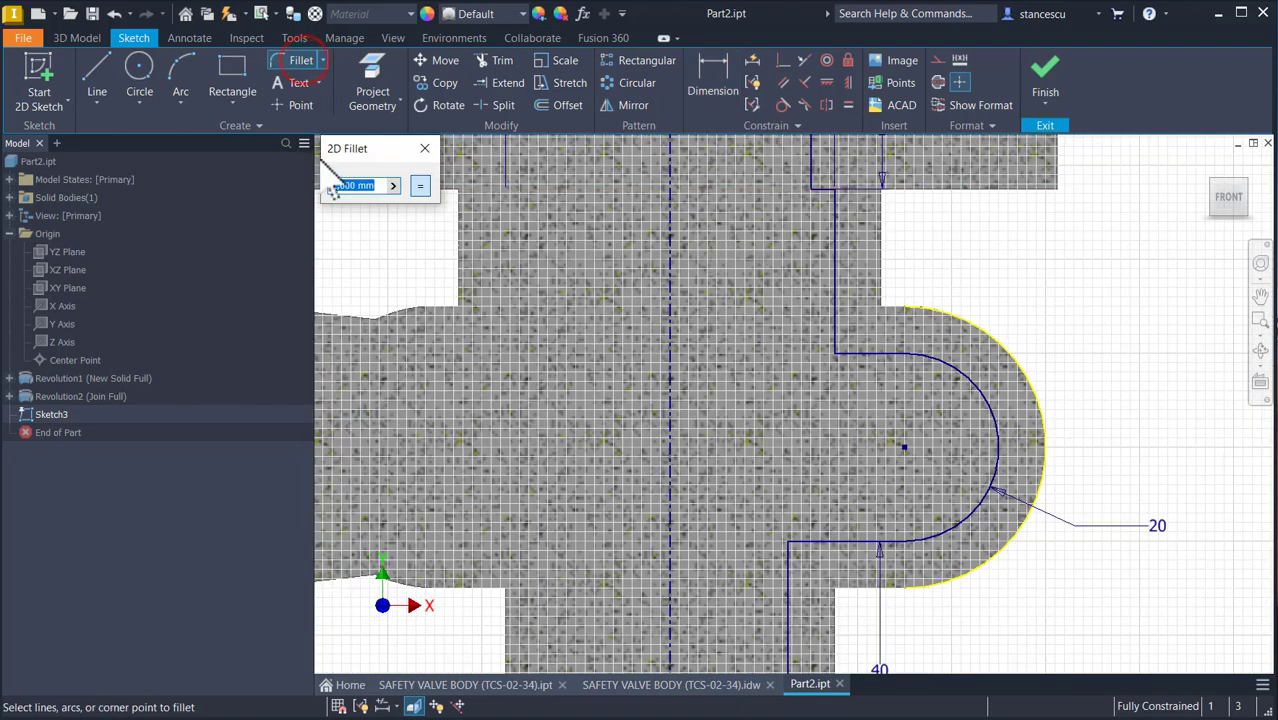
type("4")
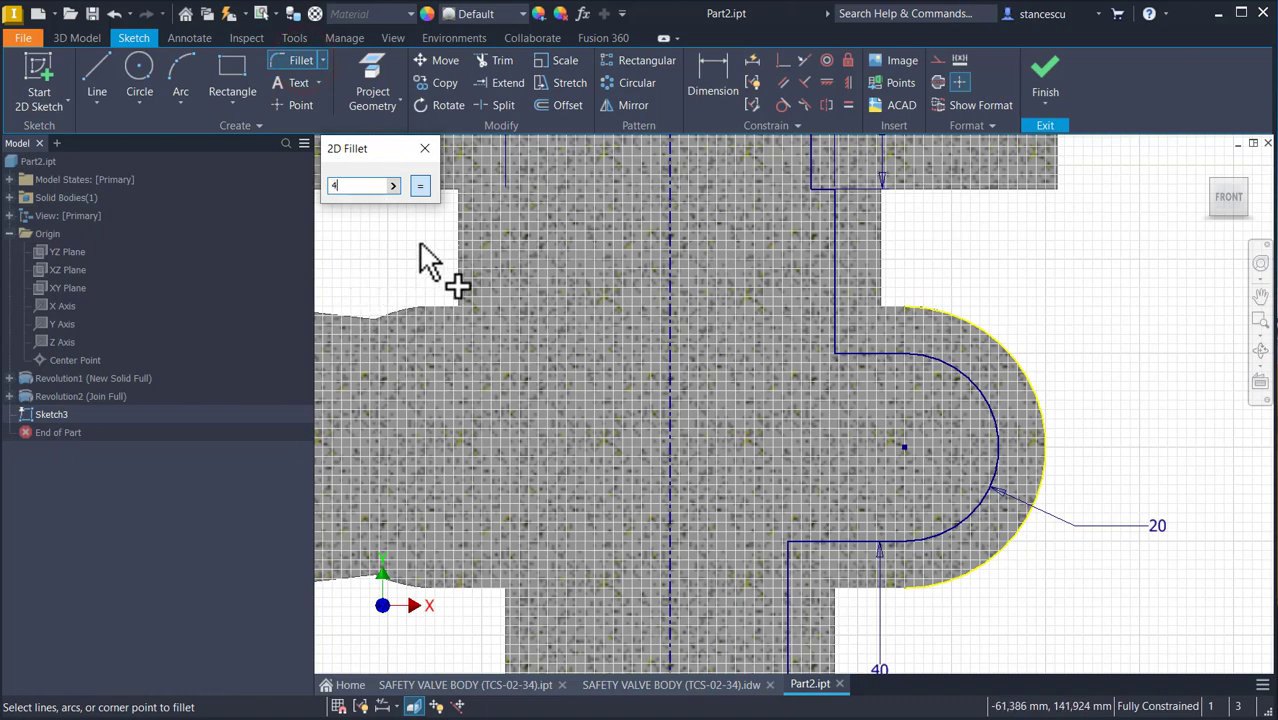
left_click(831, 233)
left_click(818, 188)
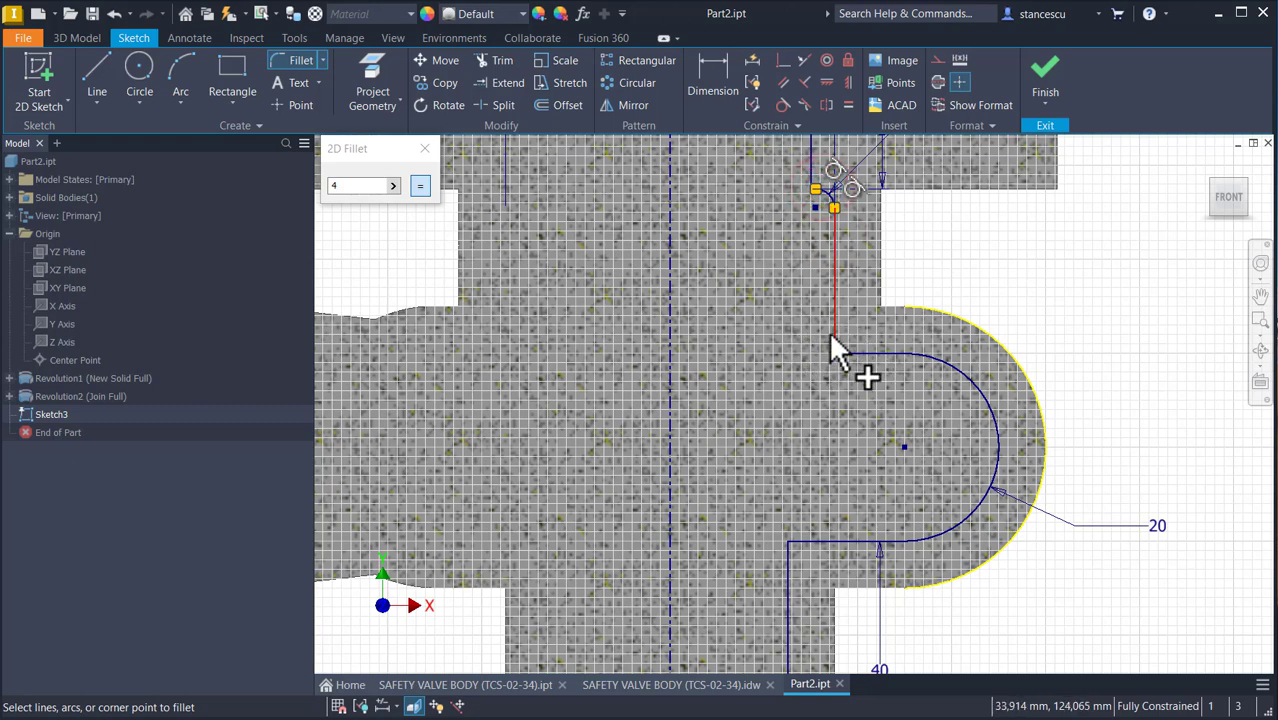
left_click(836, 350)
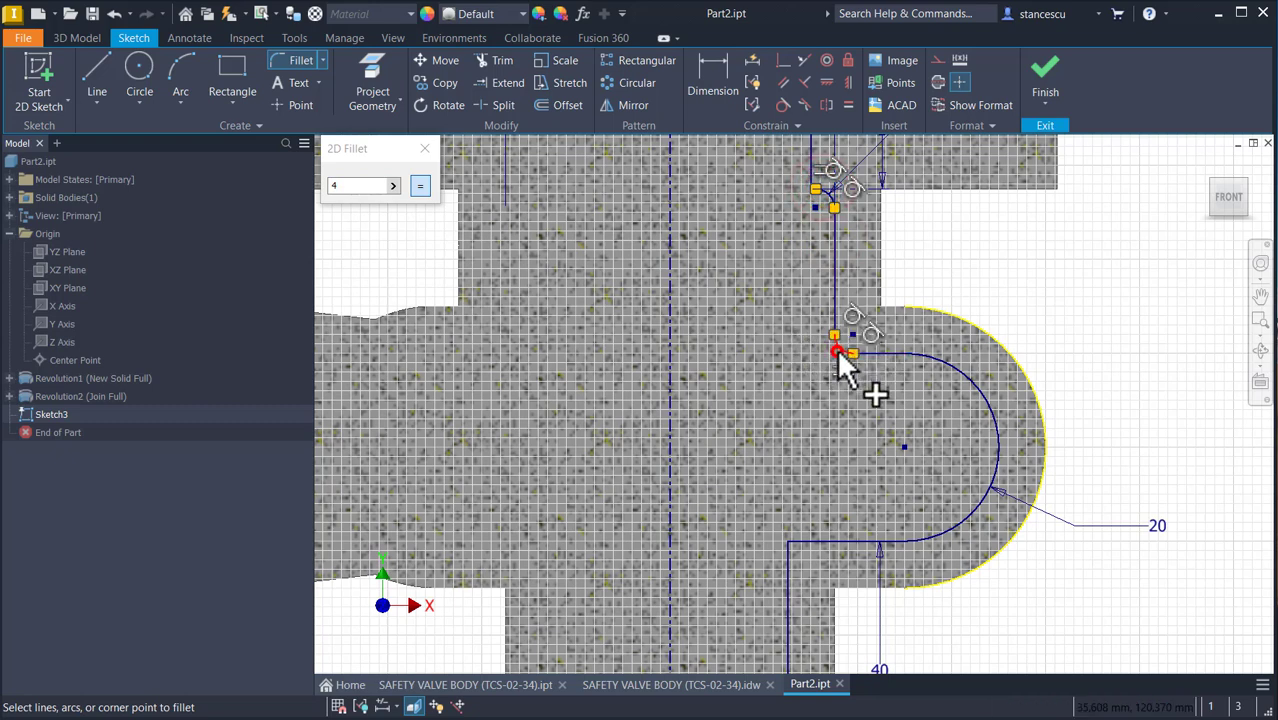
left_click(788, 540)
middle_click_drag(826, 479, 818, 338)
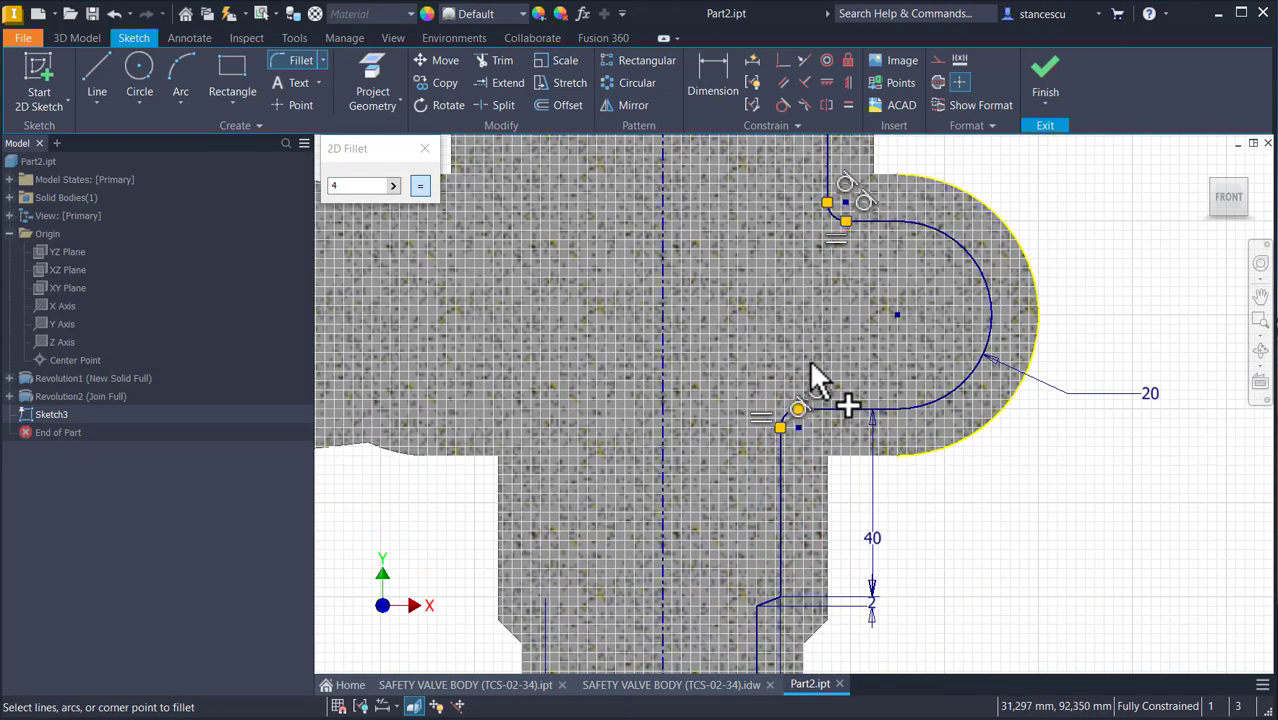
key("Home")
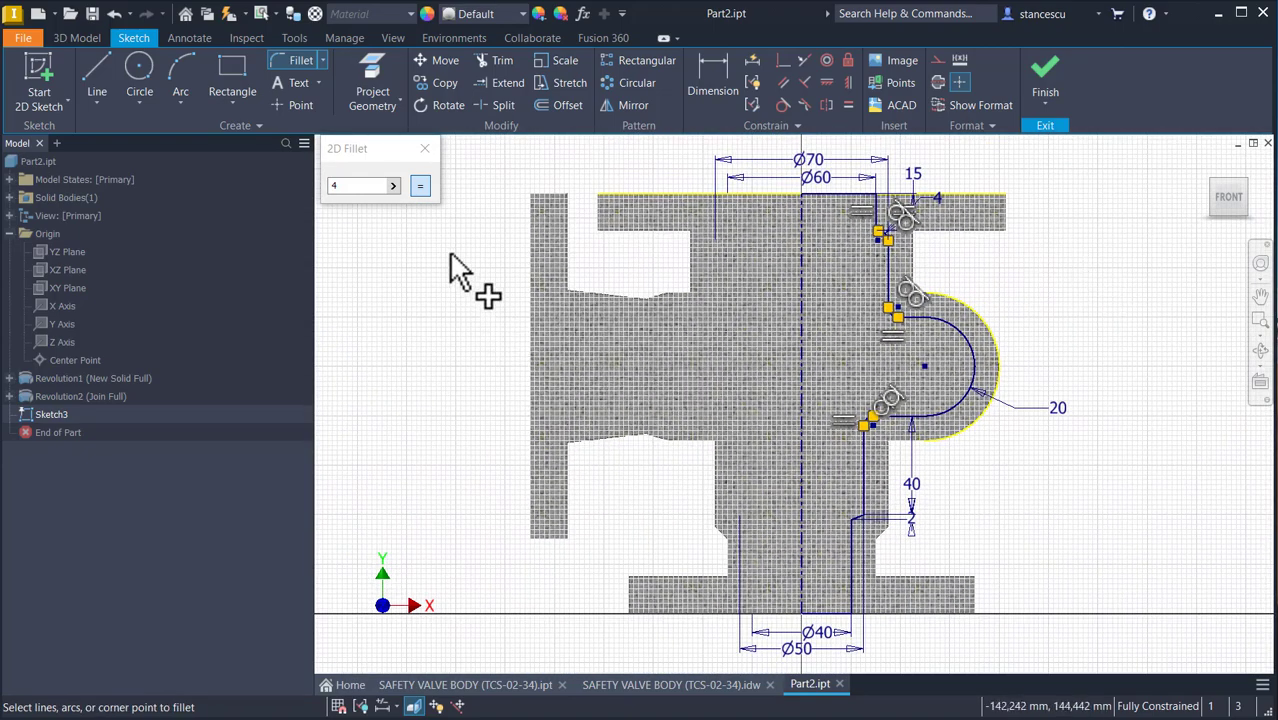
left_click(1047, 92)
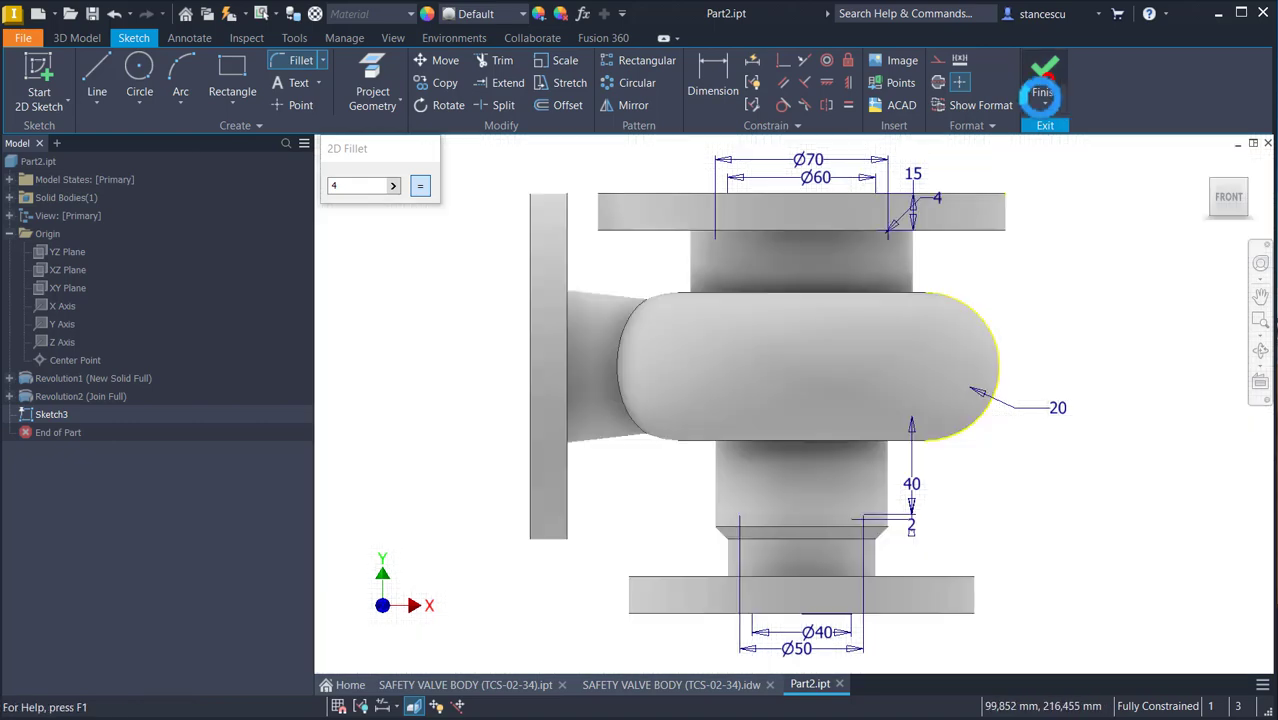
Revolve the internal cavity profile a full 360° about the vertical axis as a cut through the valve body.
left_click(140, 72)
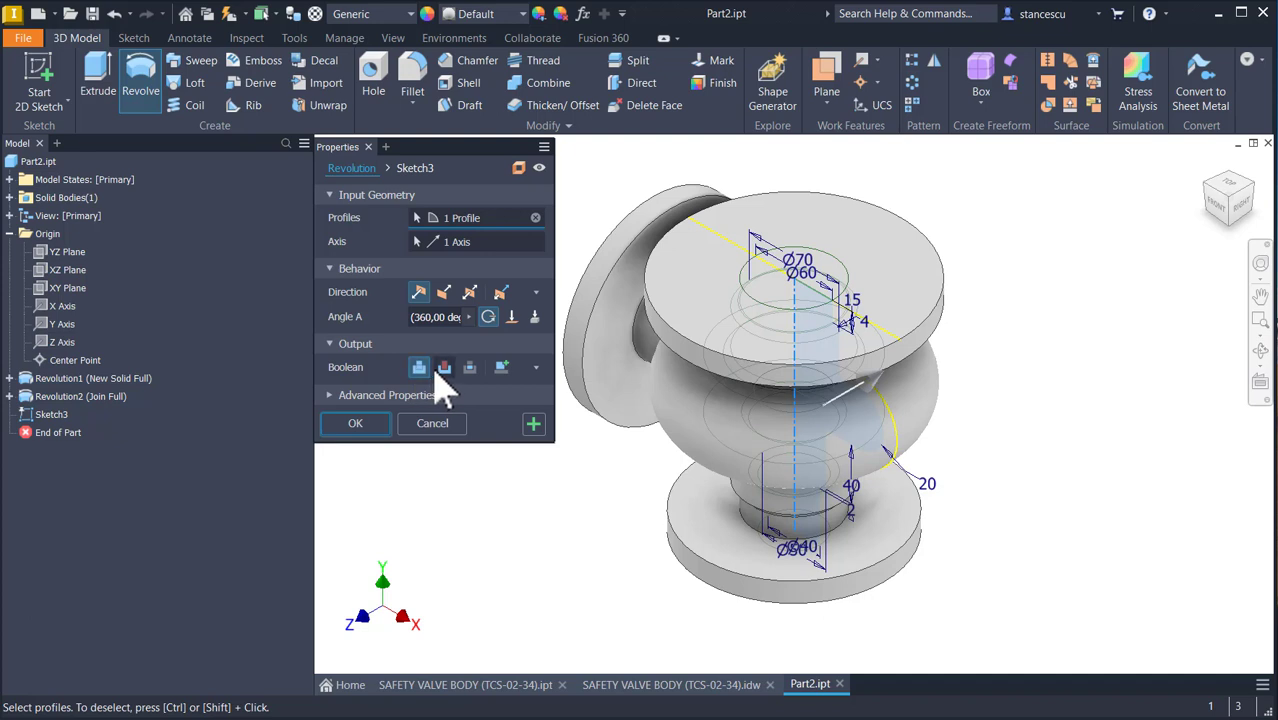
left_click(440, 368)
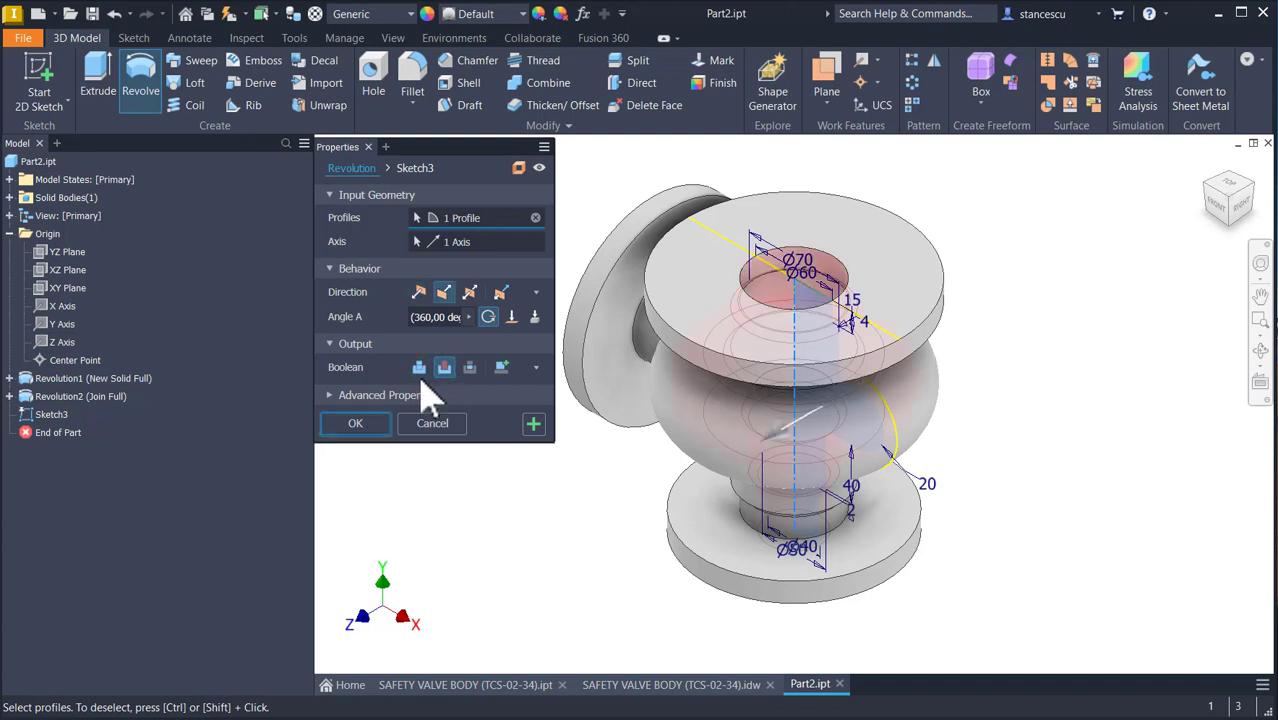
left_click(371, 421)
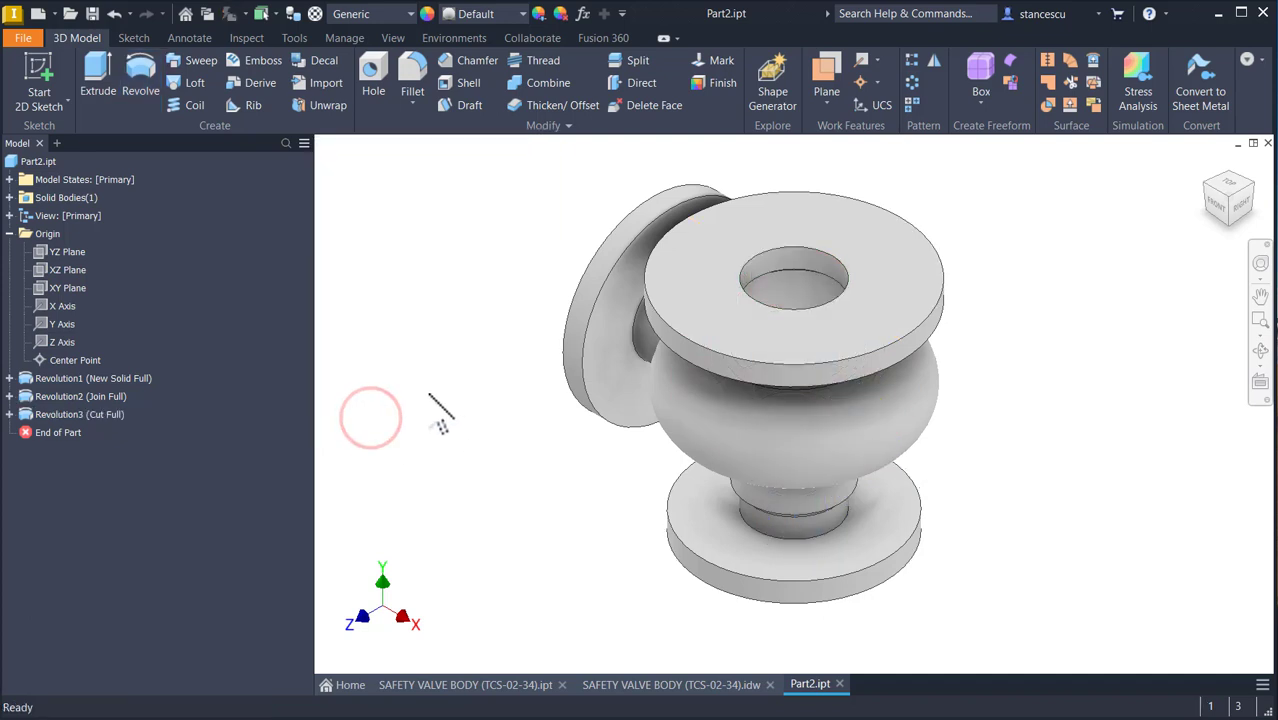
key("F6")
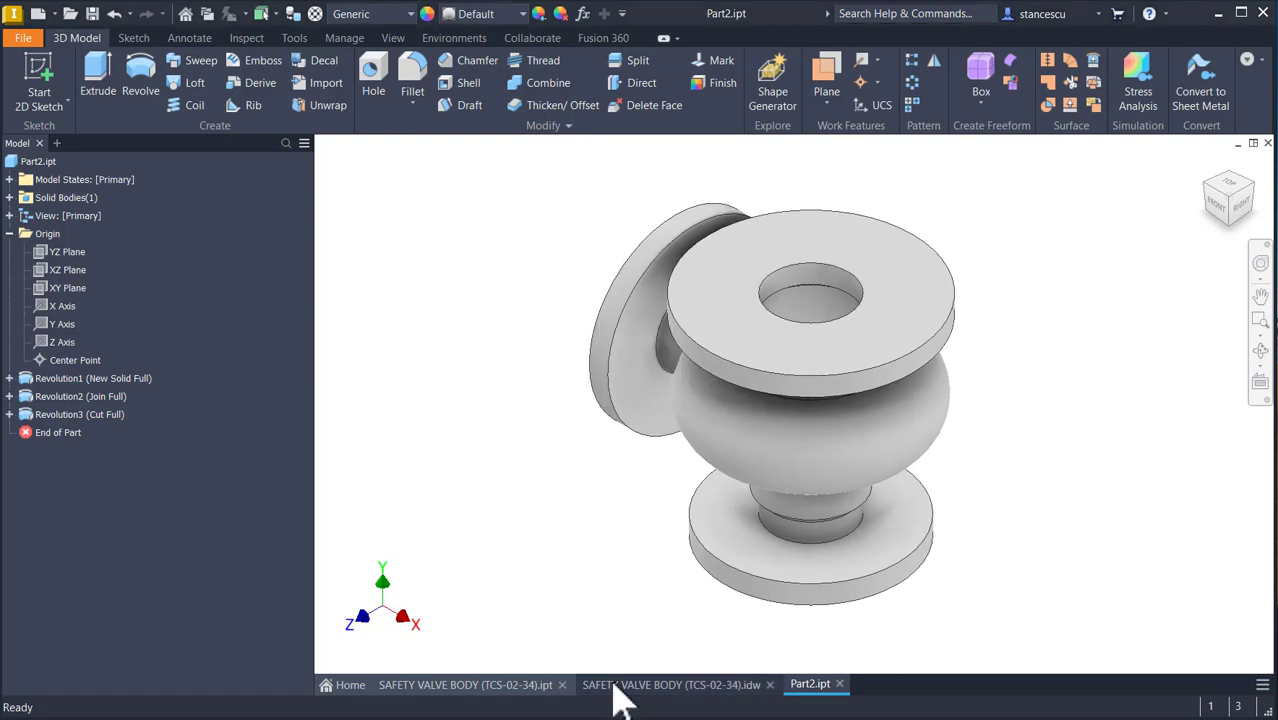
Check the drawing for the undimensioned fillets note and the fillet radii on the lower neck's angled step, and return to the part.
left_click(621, 686)
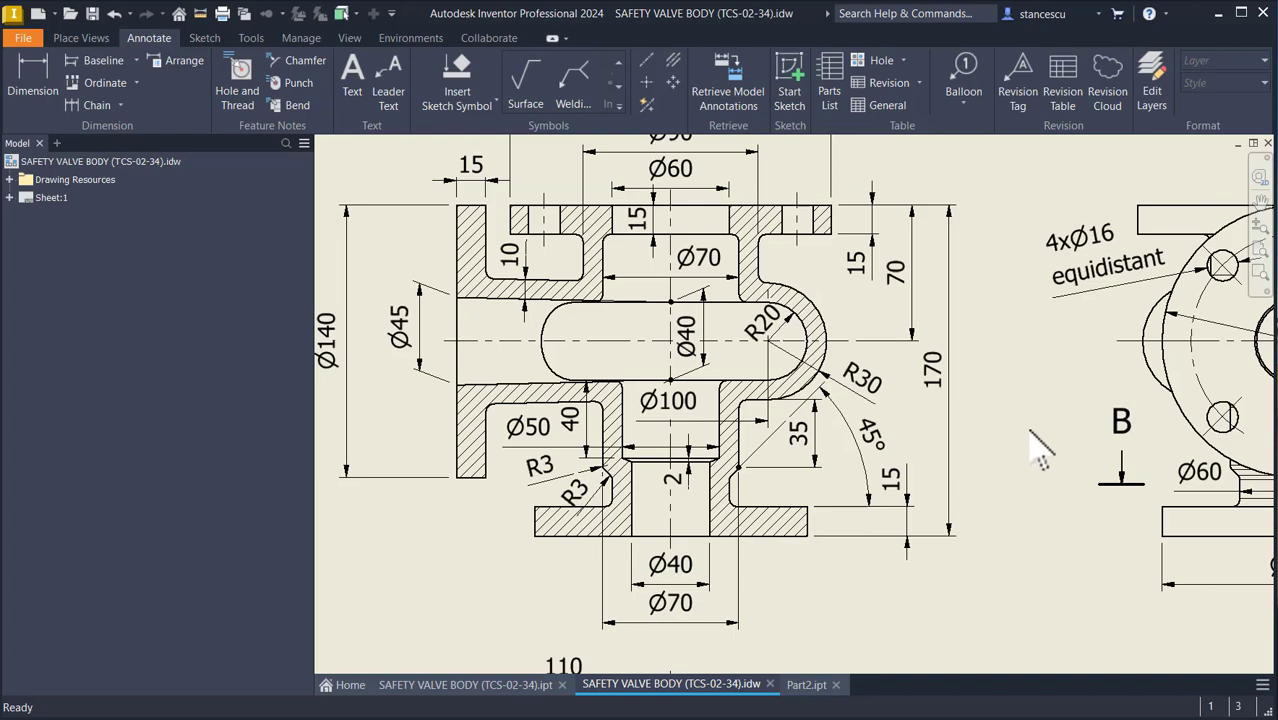
key("Num_Lock")
key("Home")
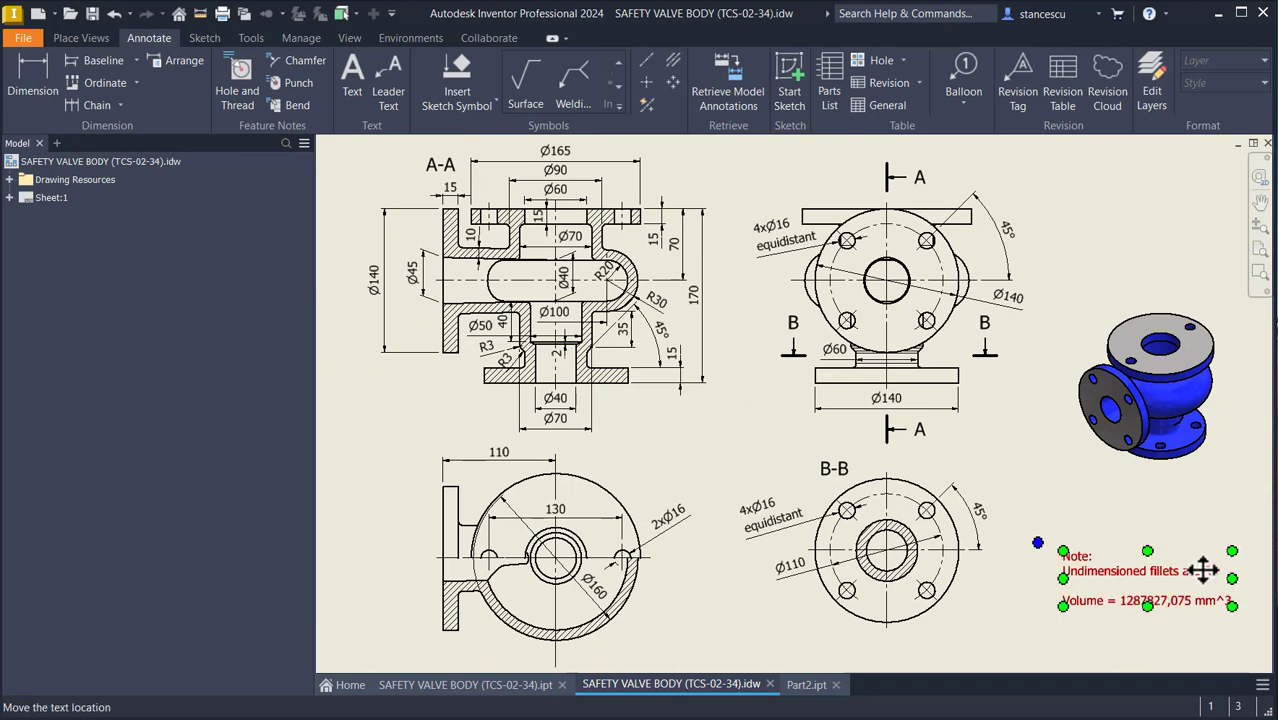
scroll(651, 390, "down", 3)
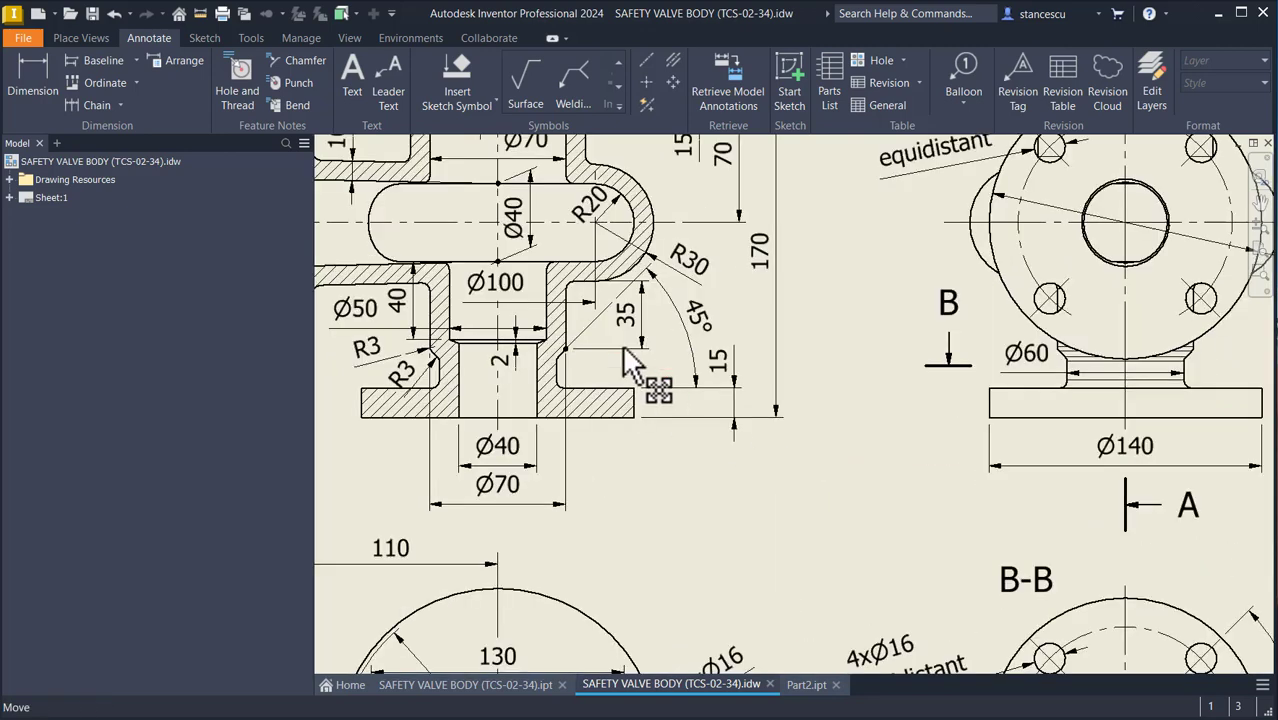
middle_click_drag(466, 400, 611, 399)
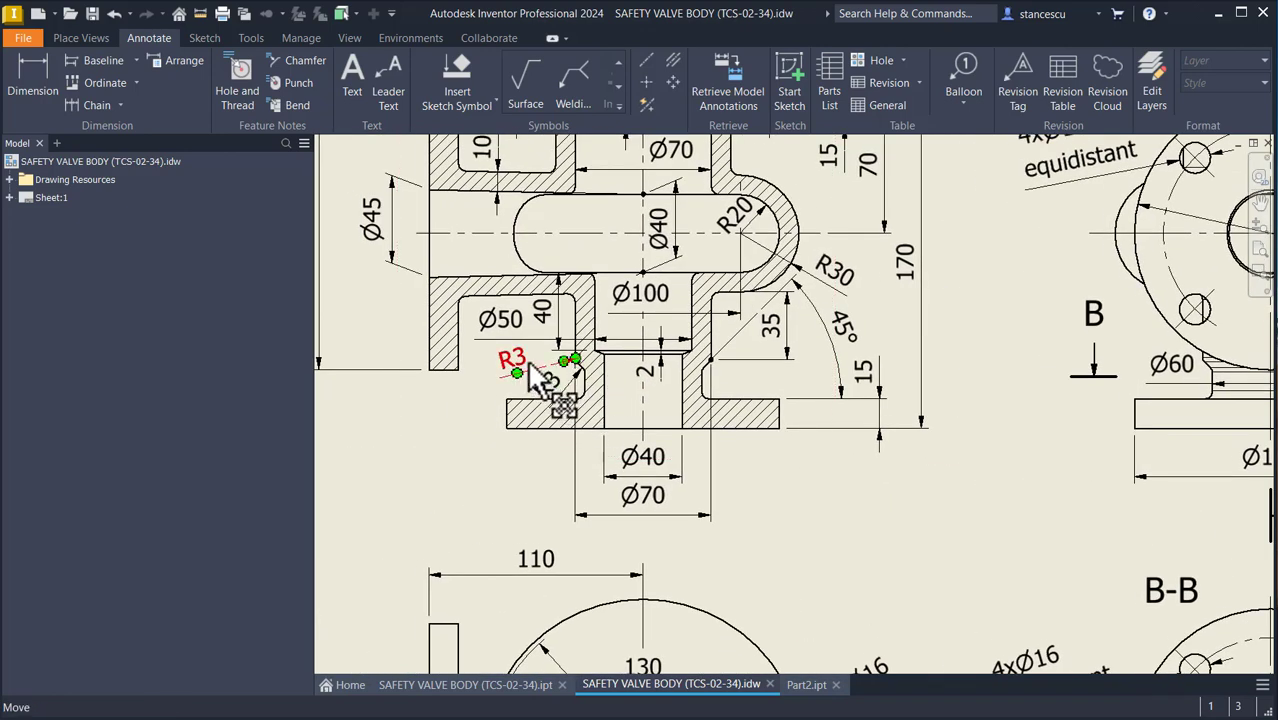
left_click_drag(563, 400, 561, 401)
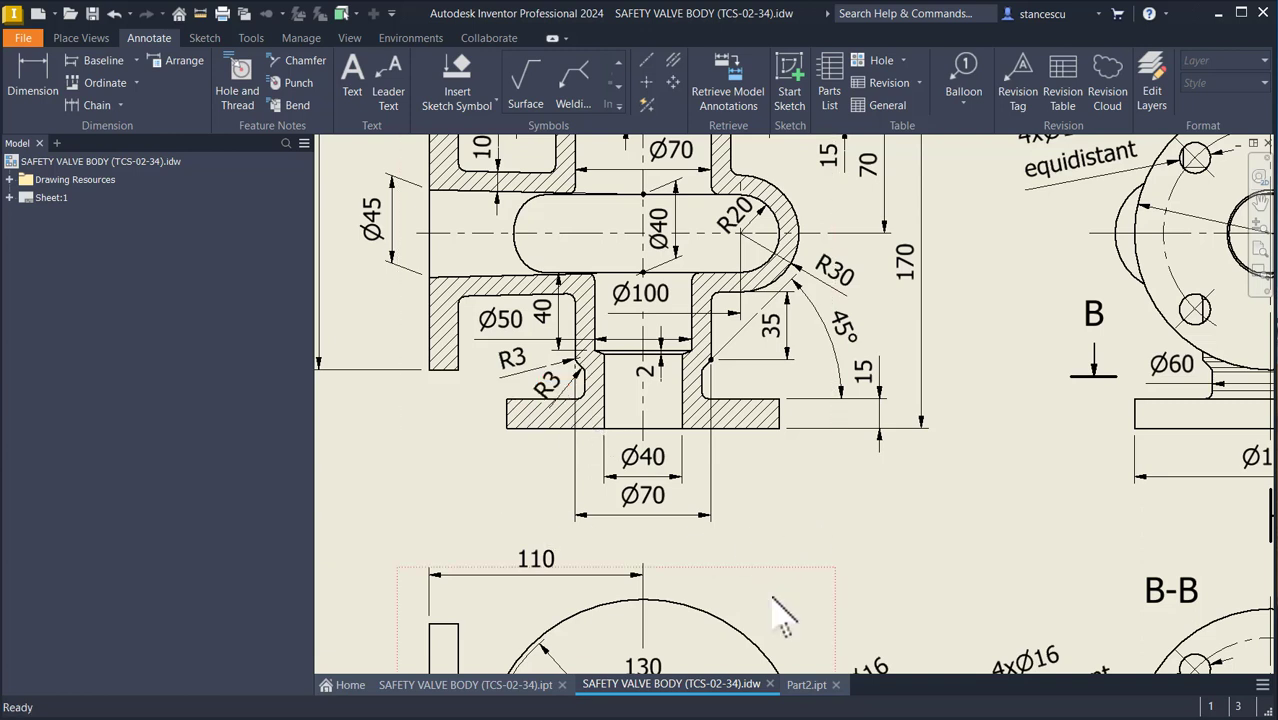
left_click(803, 686)
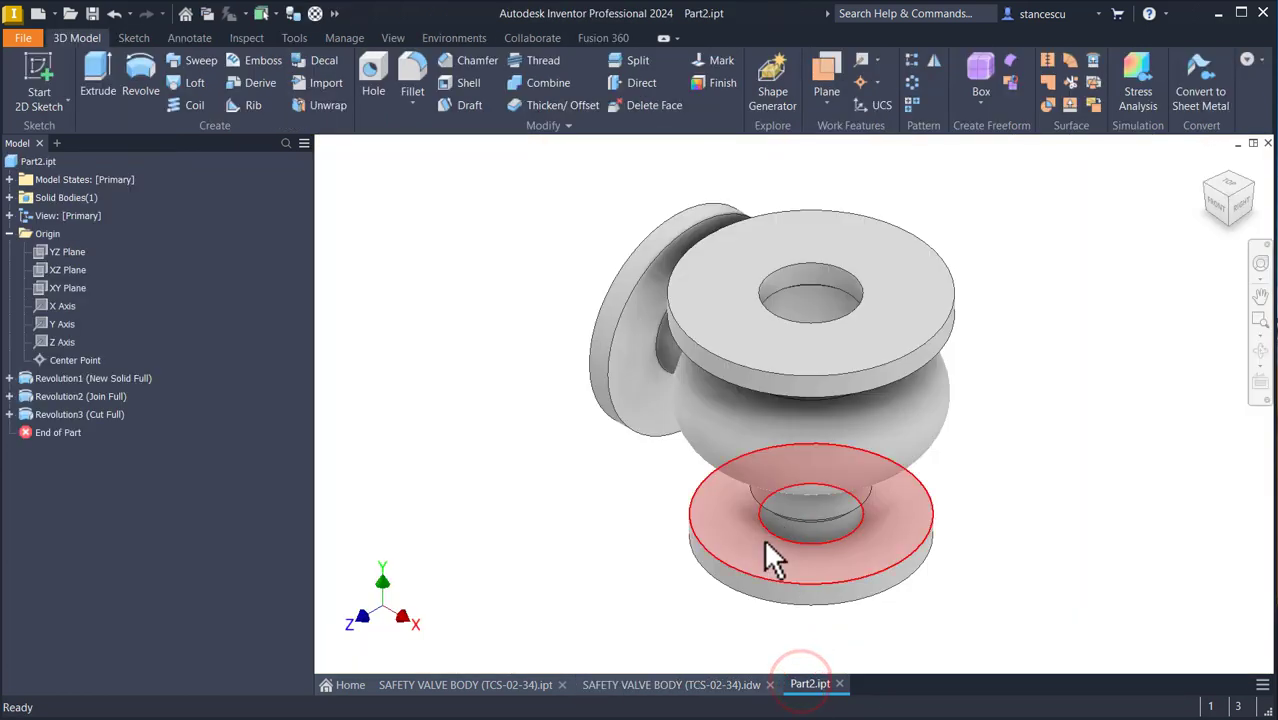
Add 4 mm fillets to the outer edges where the necks meet the flanges and the bulged body.
left_click(813, 552)
left_click(836, 536)
type("4")
middle_click_drag(990, 490, 685, 490, "shift")
left_click(870, 251)
left_click(891, 331)
left_click(640, 405)
left_click(805, 462)
left_click(720, 405)
Add 3 mm fillets to the two circular edges of the angled step on the lower neck.
scroll(682, 489, "down", 1)
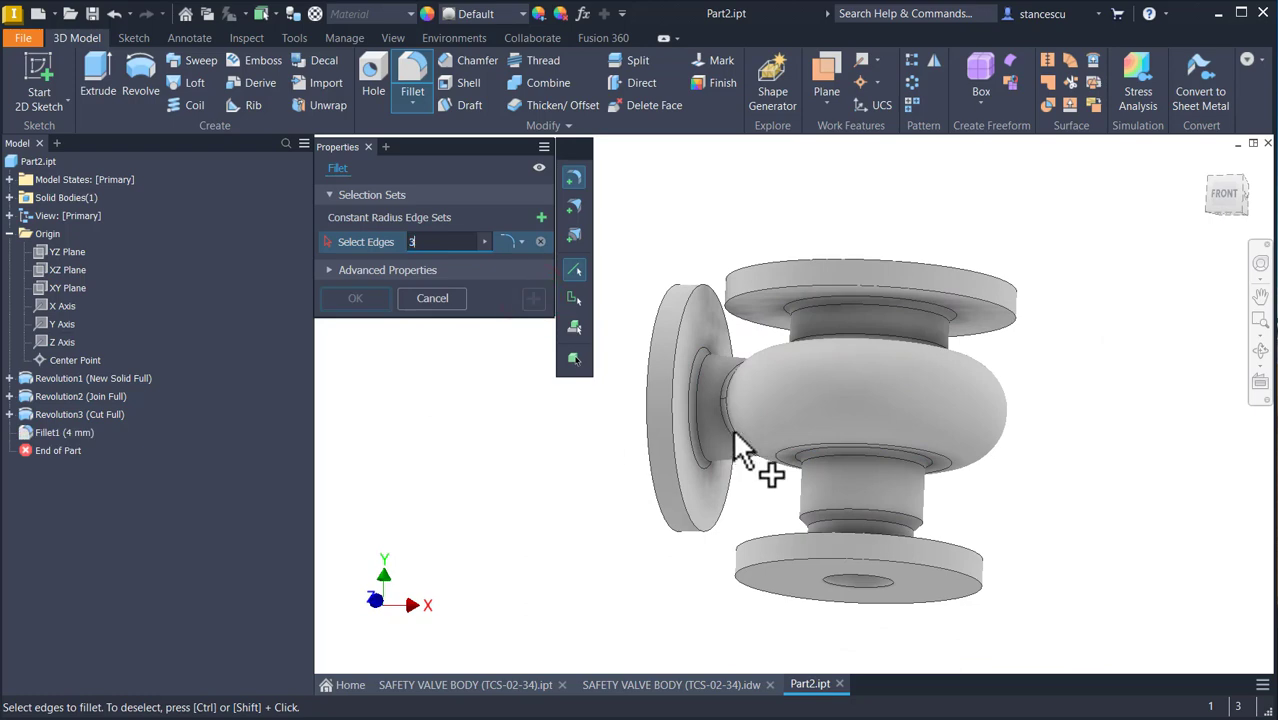
scroll(941, 542, "up", 5)
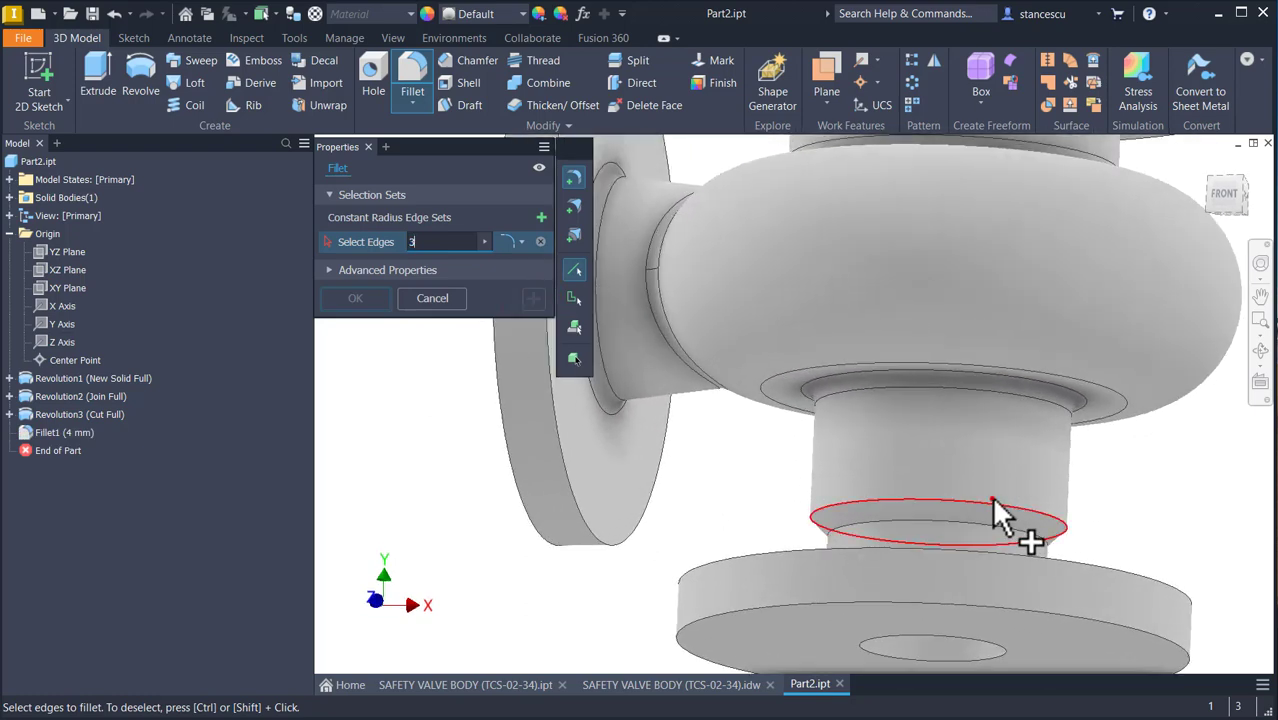
left_click(991, 506)
left_click(840, 502)
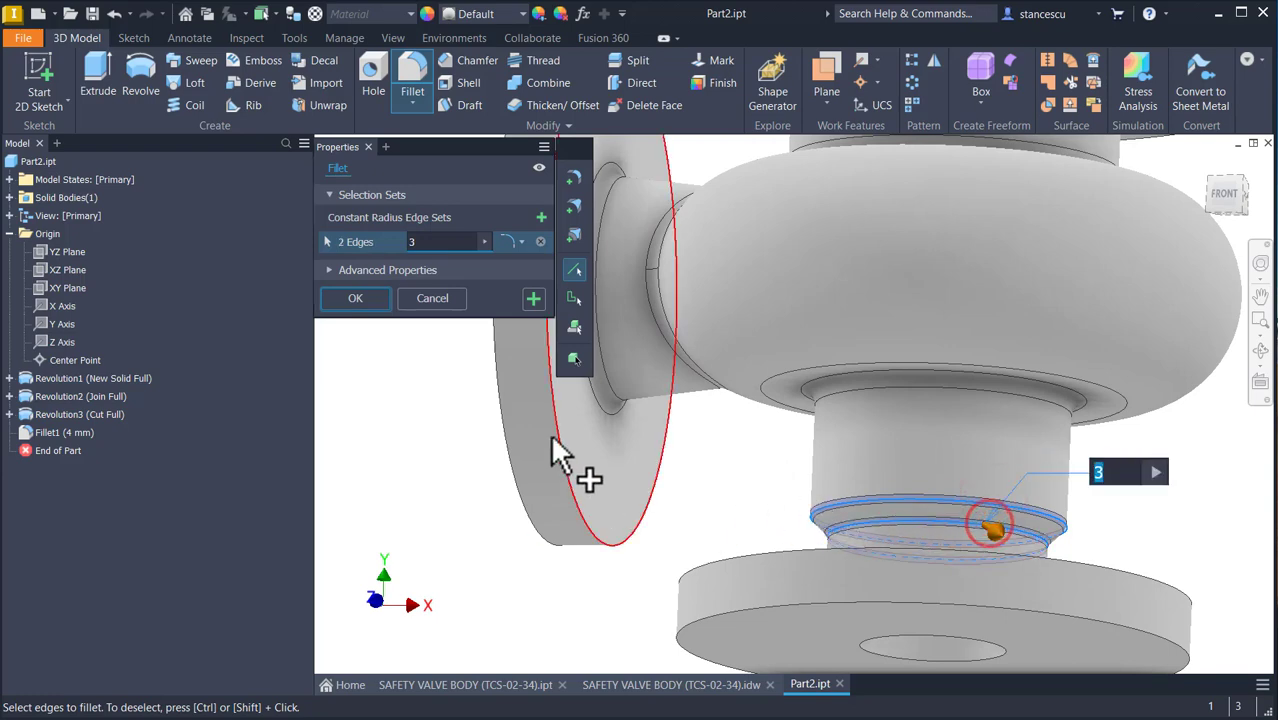
left_click(350, 298)
key("F6")
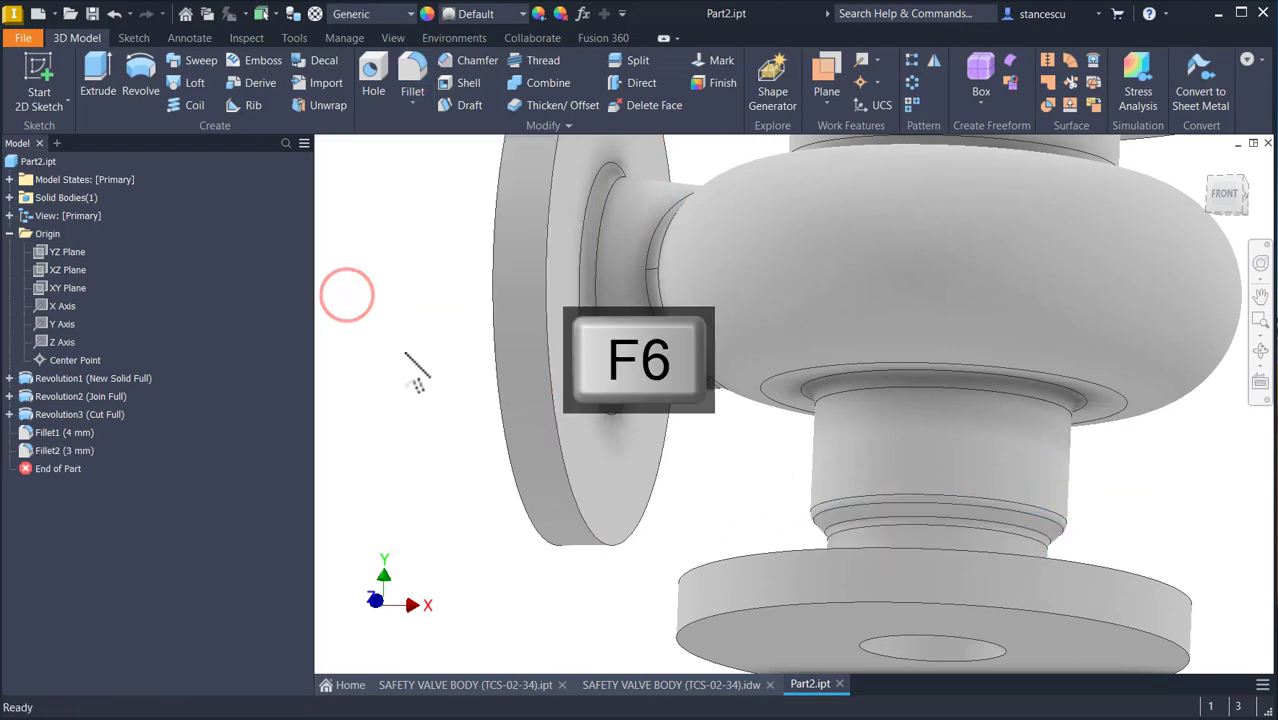
Check the side branch bore in drawing section A-A, and share Sketch2 from the side branch's revolve feature in the part.
left_click(660, 684)
key("F2")
left_click_drag(515, 467, 633, 556)
middle_click_drag(633, 556, 636, 556)
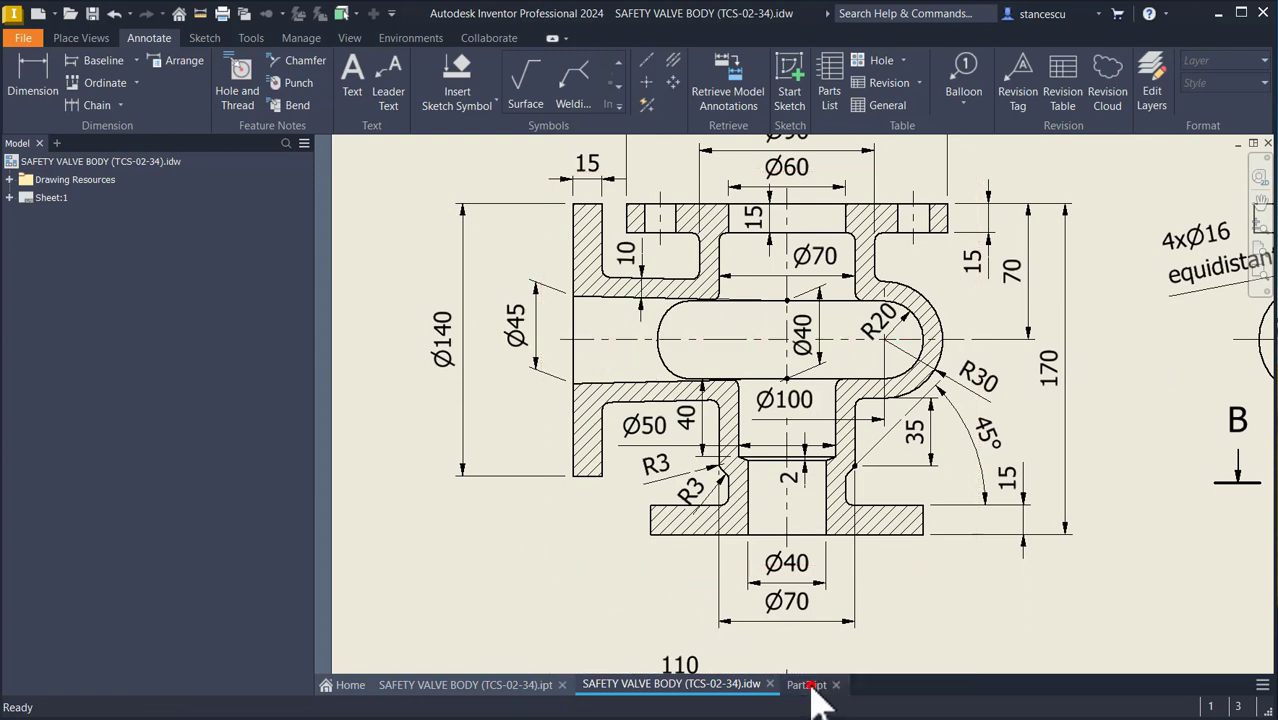
left_click(809, 687)
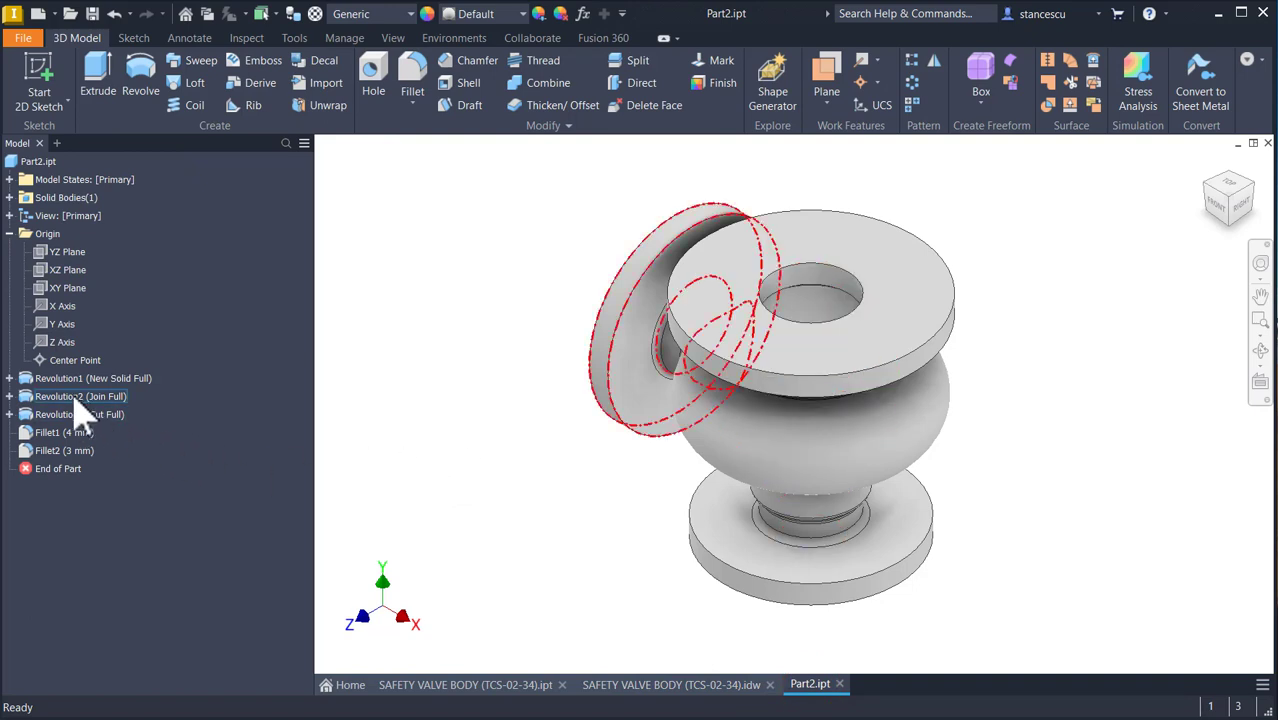
left_click(9, 396)
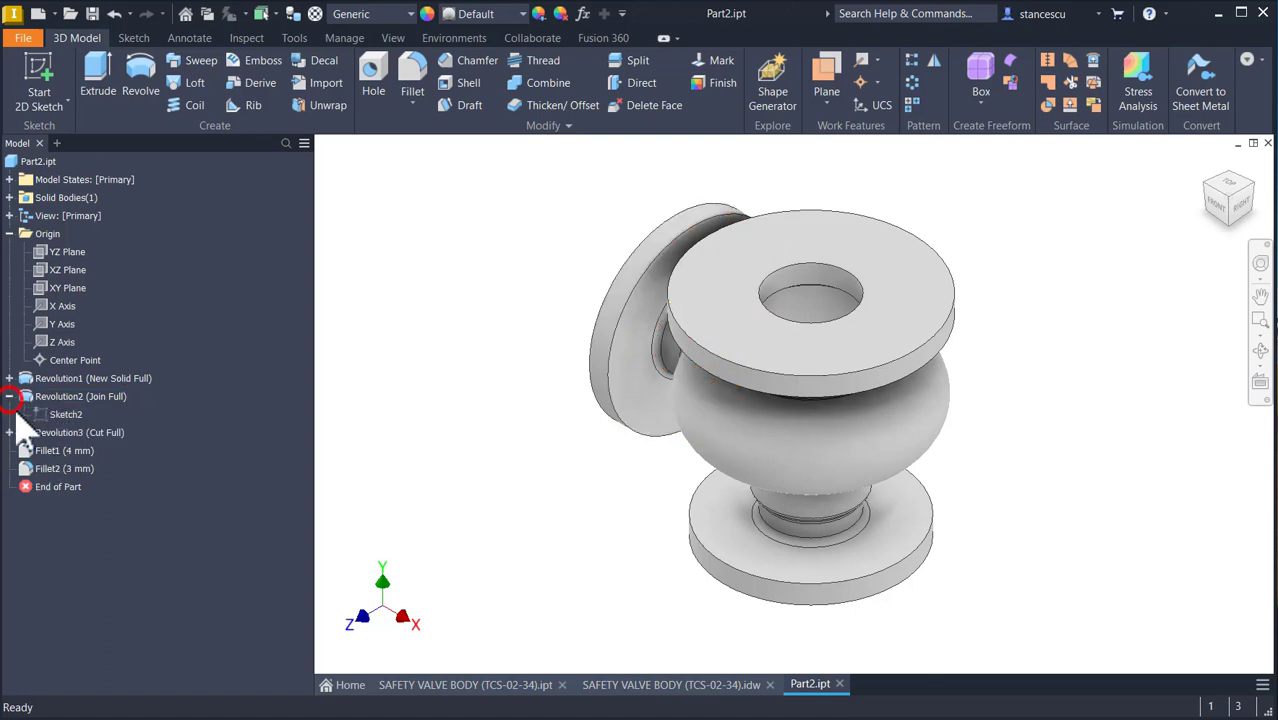
left_click(42, 415)
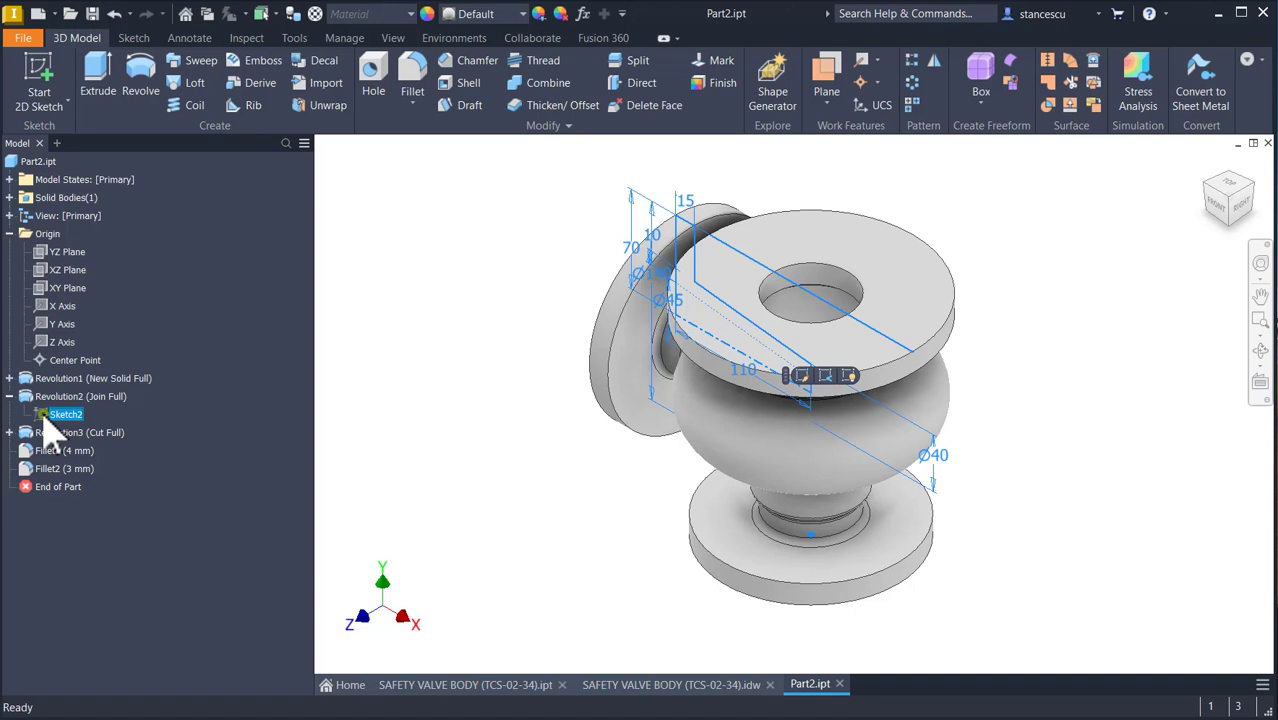
right_click(43, 416)
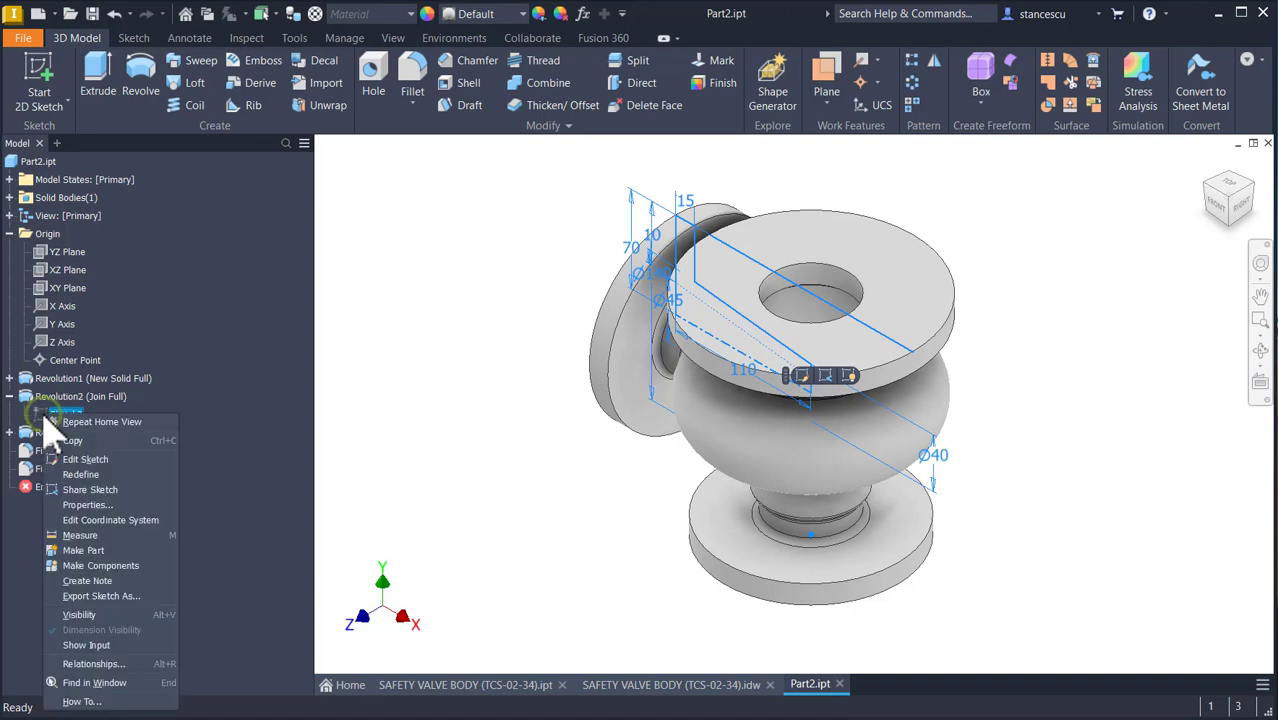
left_click(98, 490)
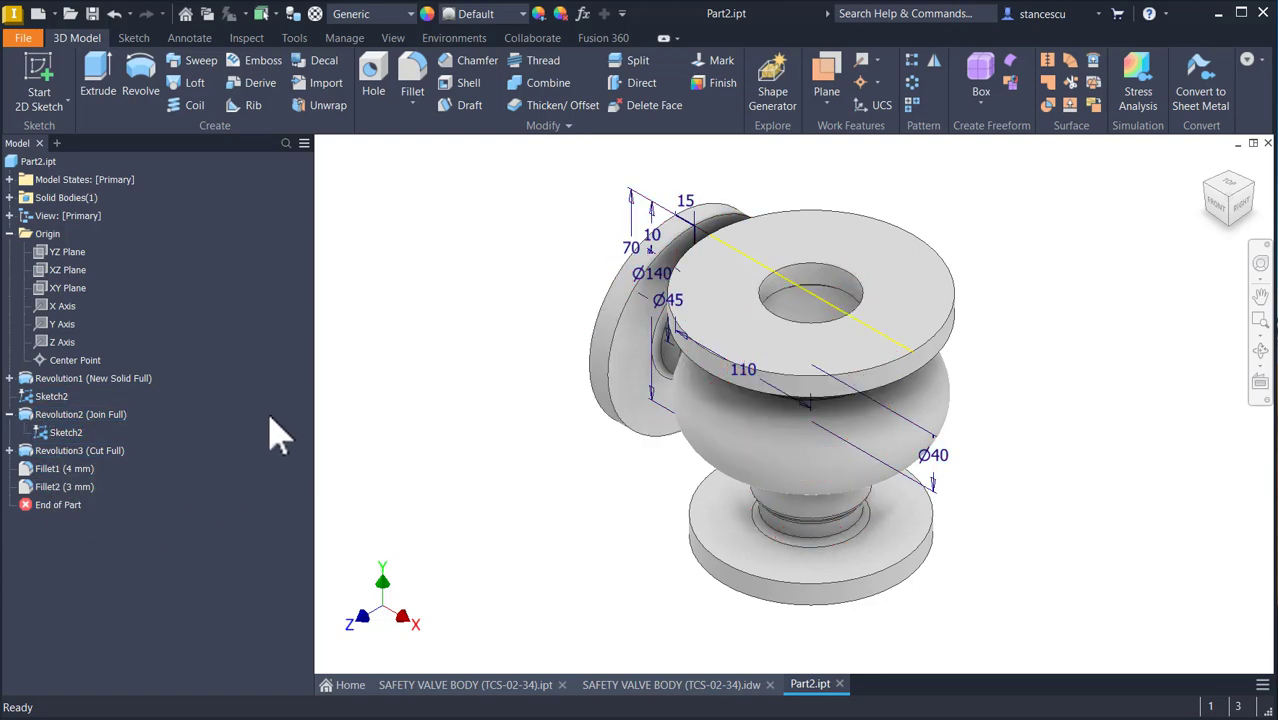
left_click(348, 385)
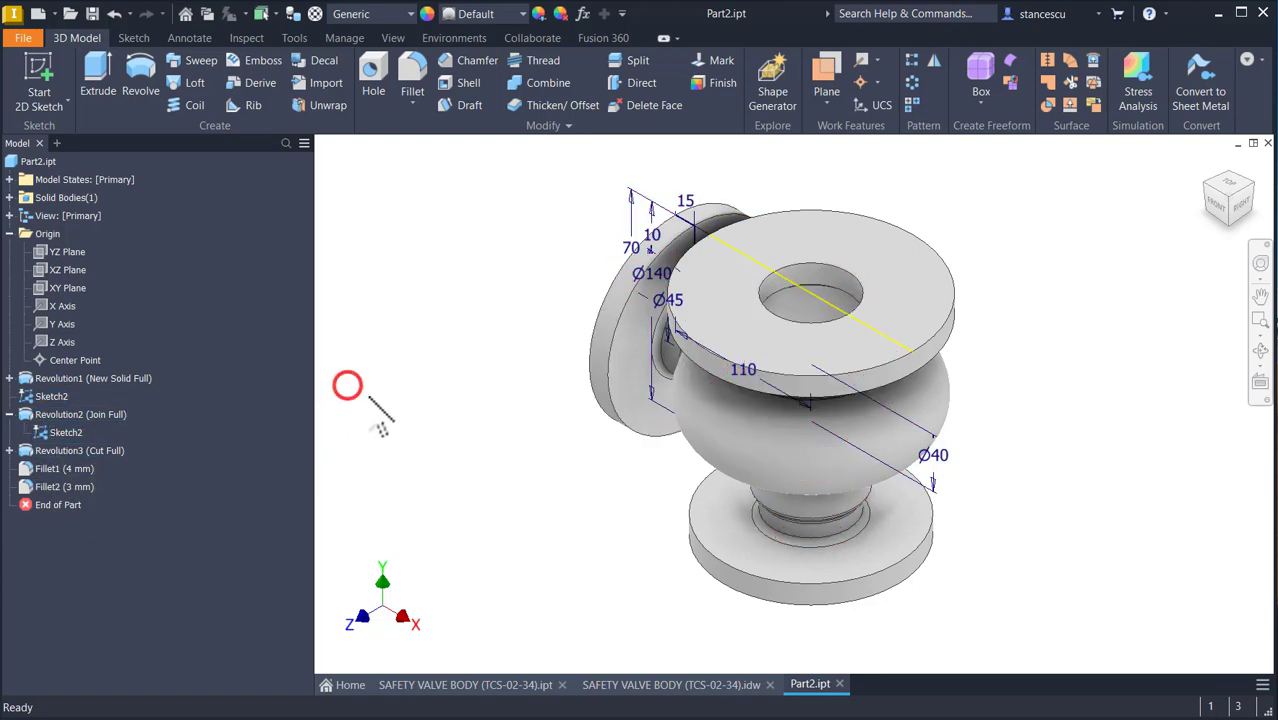
Edit shared Sketch2 and convert the slanted construction line of the side branch bore to normal geometry, and finish the sketch.
right_click(30, 404)
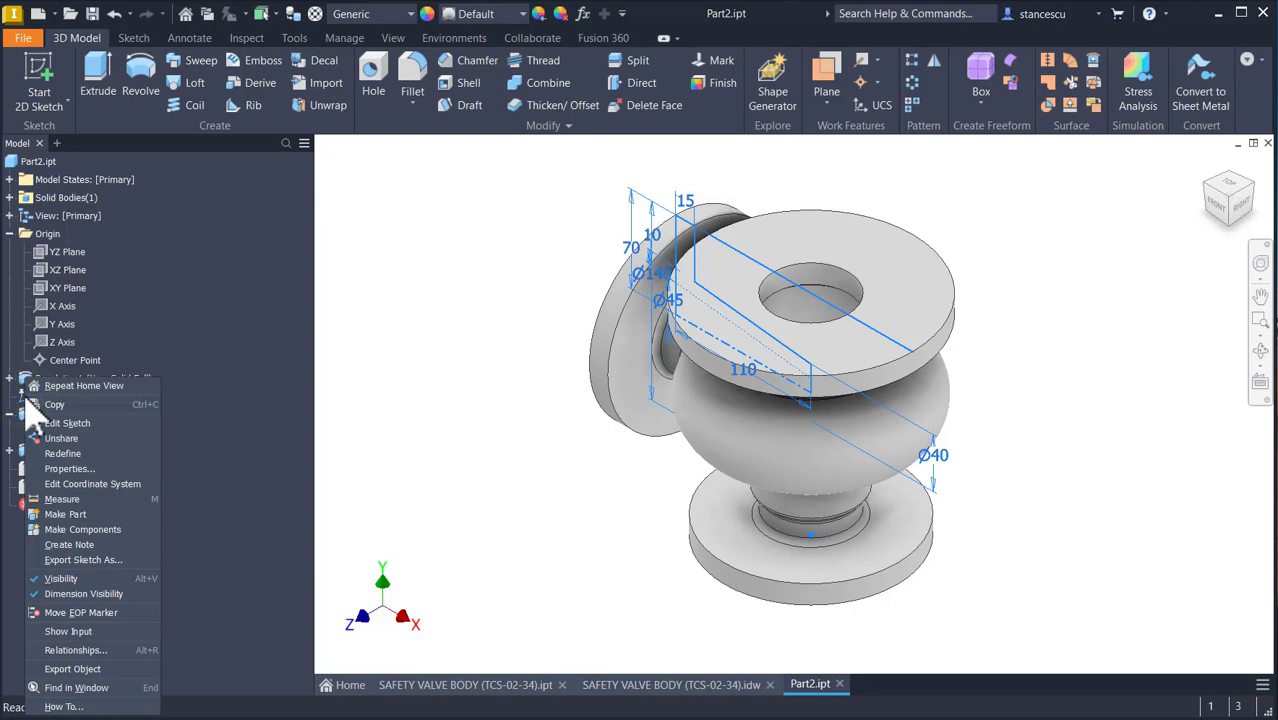
left_click(60, 423)
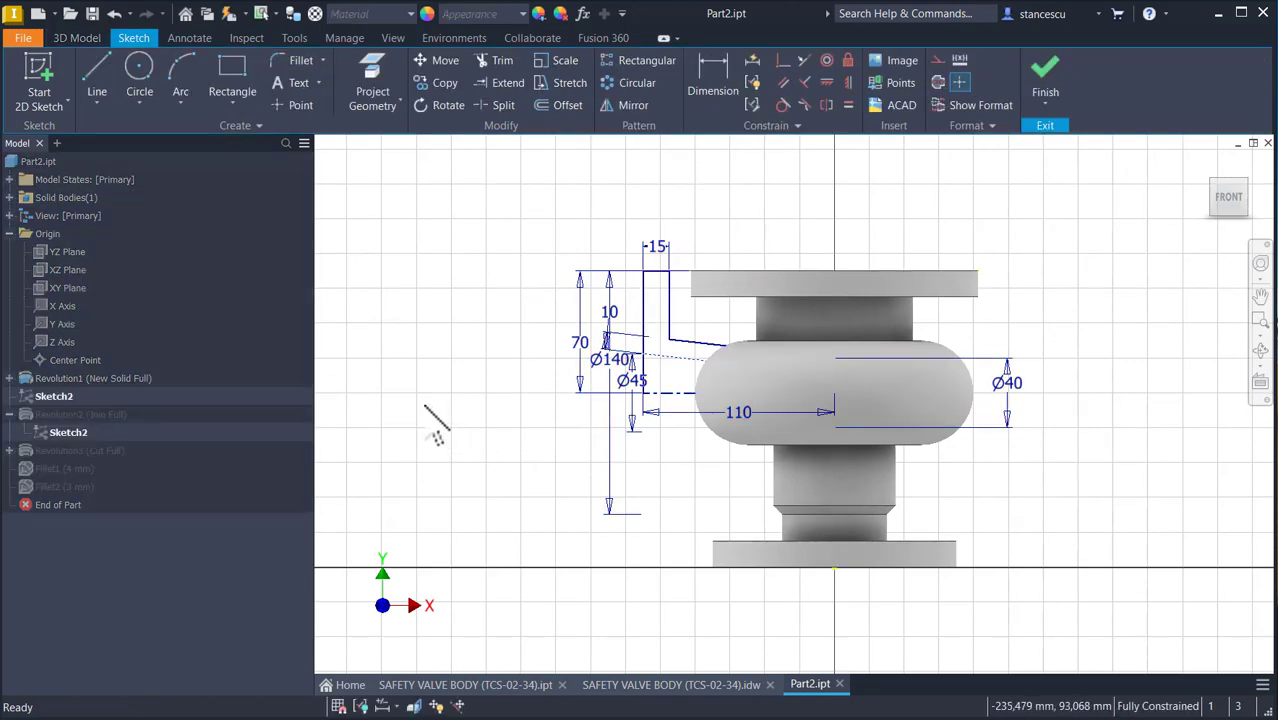
key("F7")
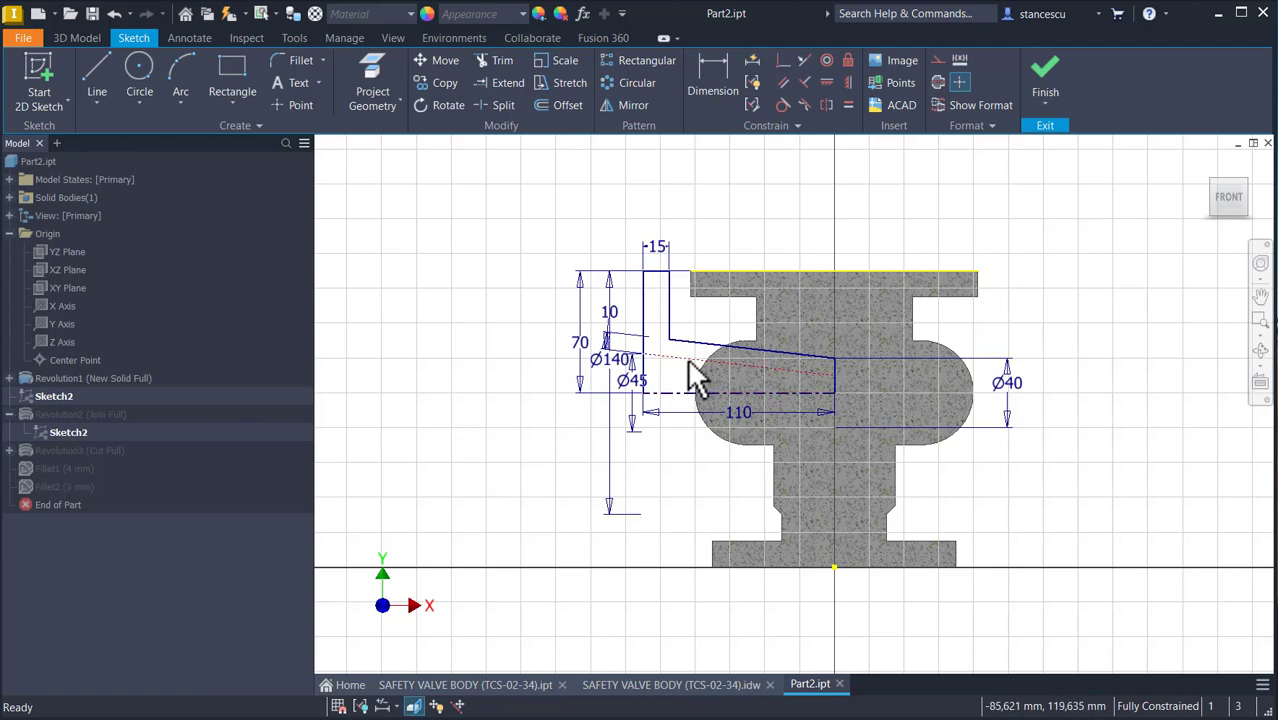
left_click(686, 358)
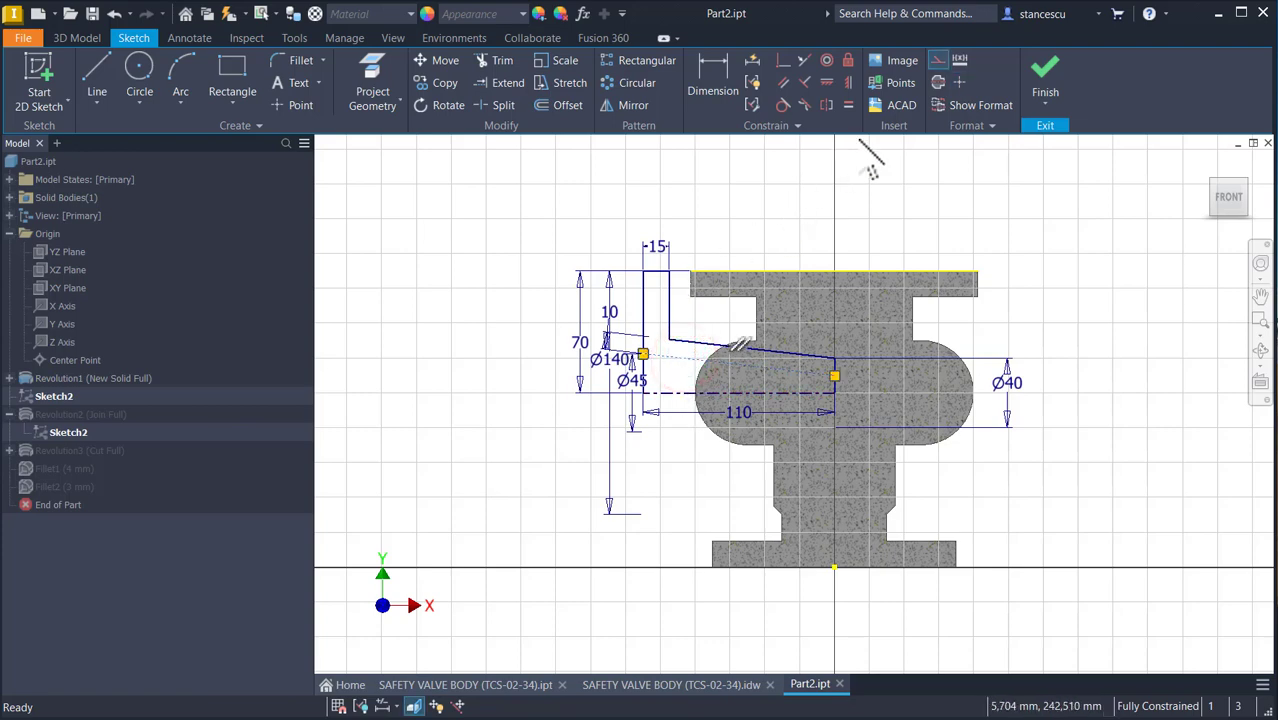
left_click(907, 171)
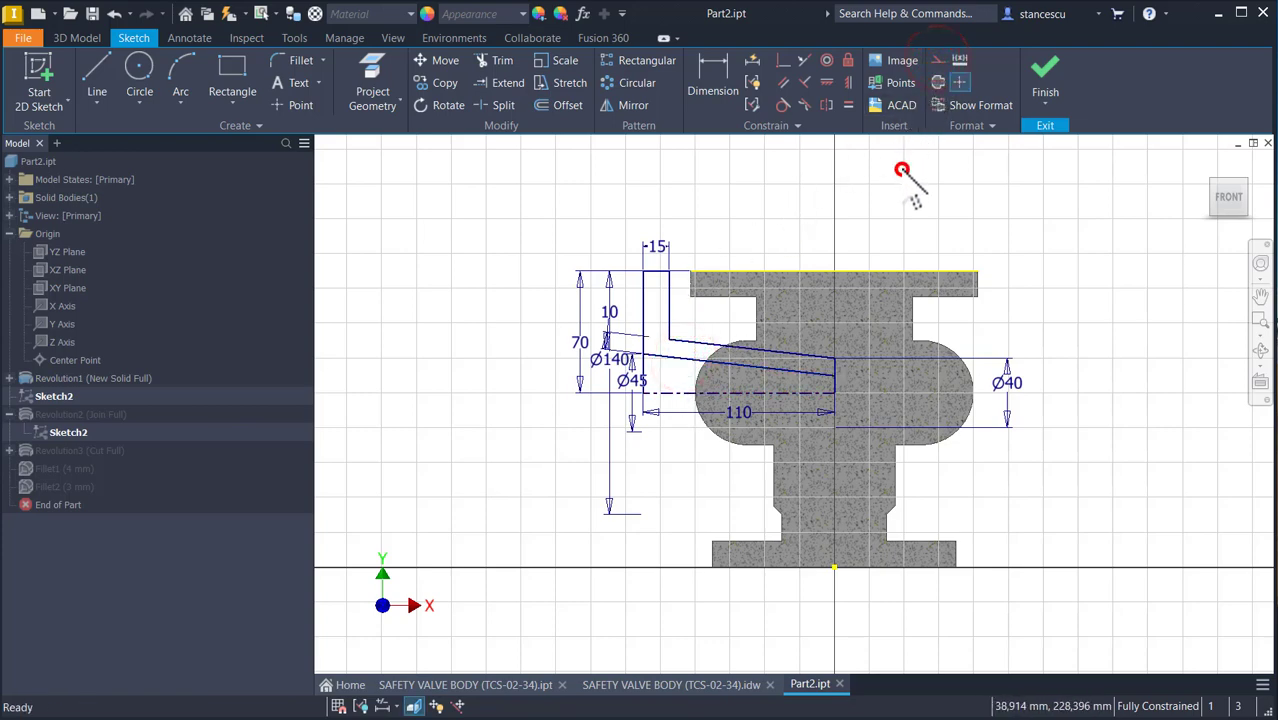
left_click(1044, 82)
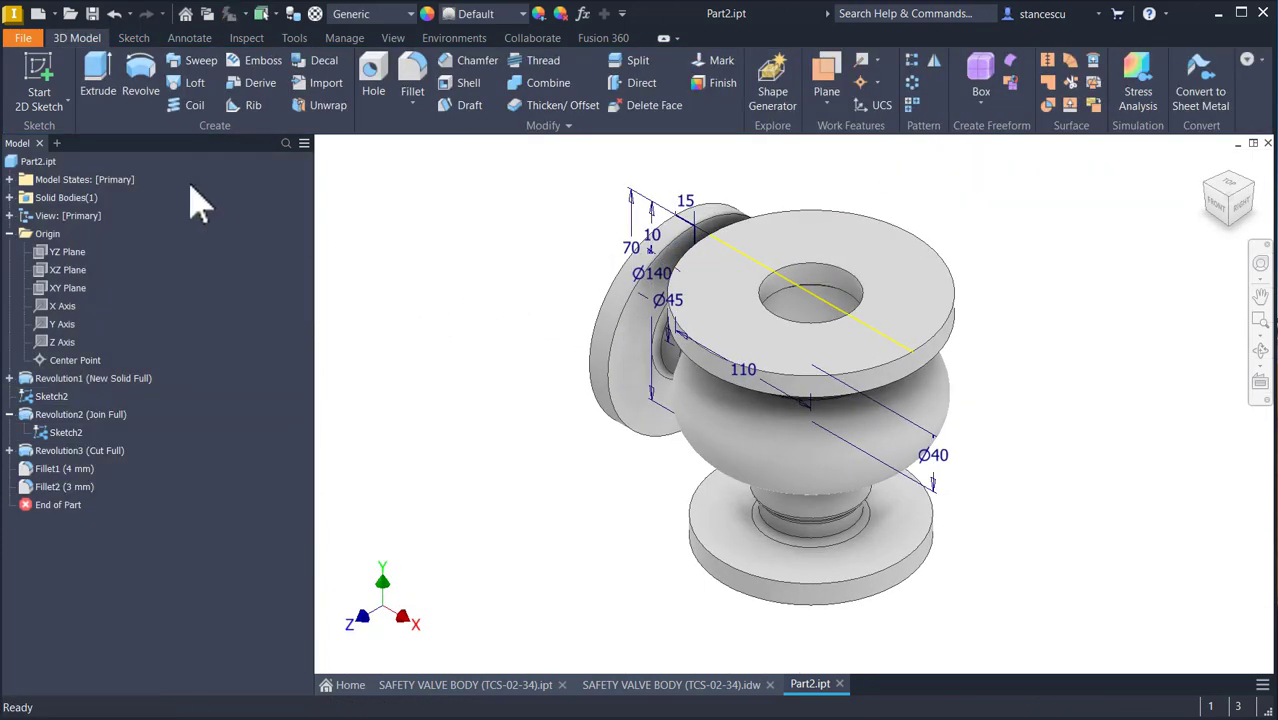
Revolve the side branch's inner profile 360° about its centerline as a cut, and hide the shared Sketch2.
left_click(140, 78)
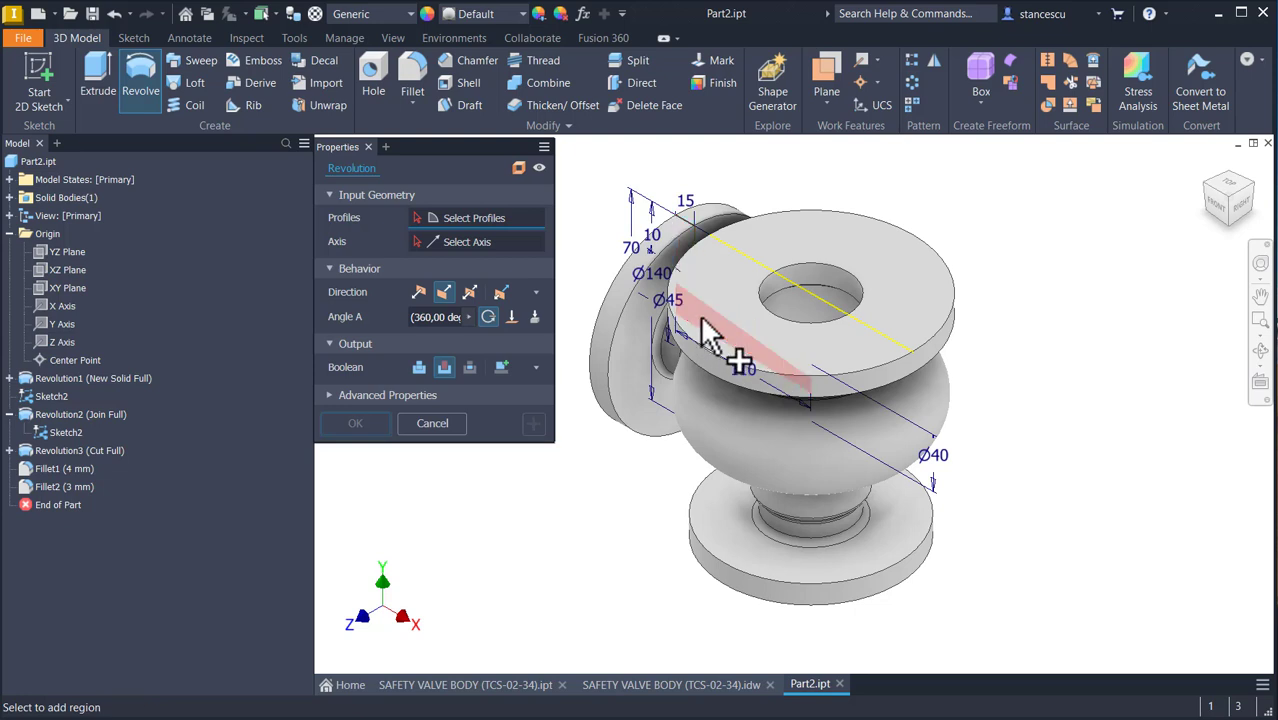
left_click(707, 335)
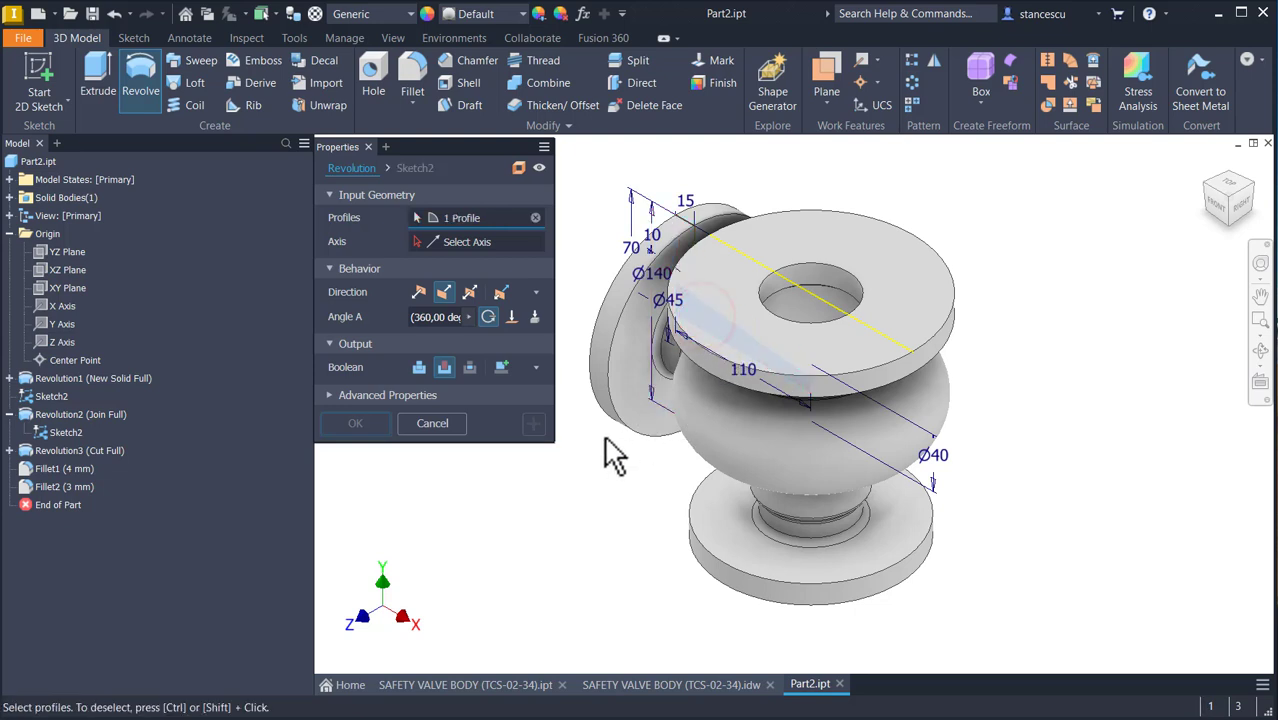
left_click(479, 244)
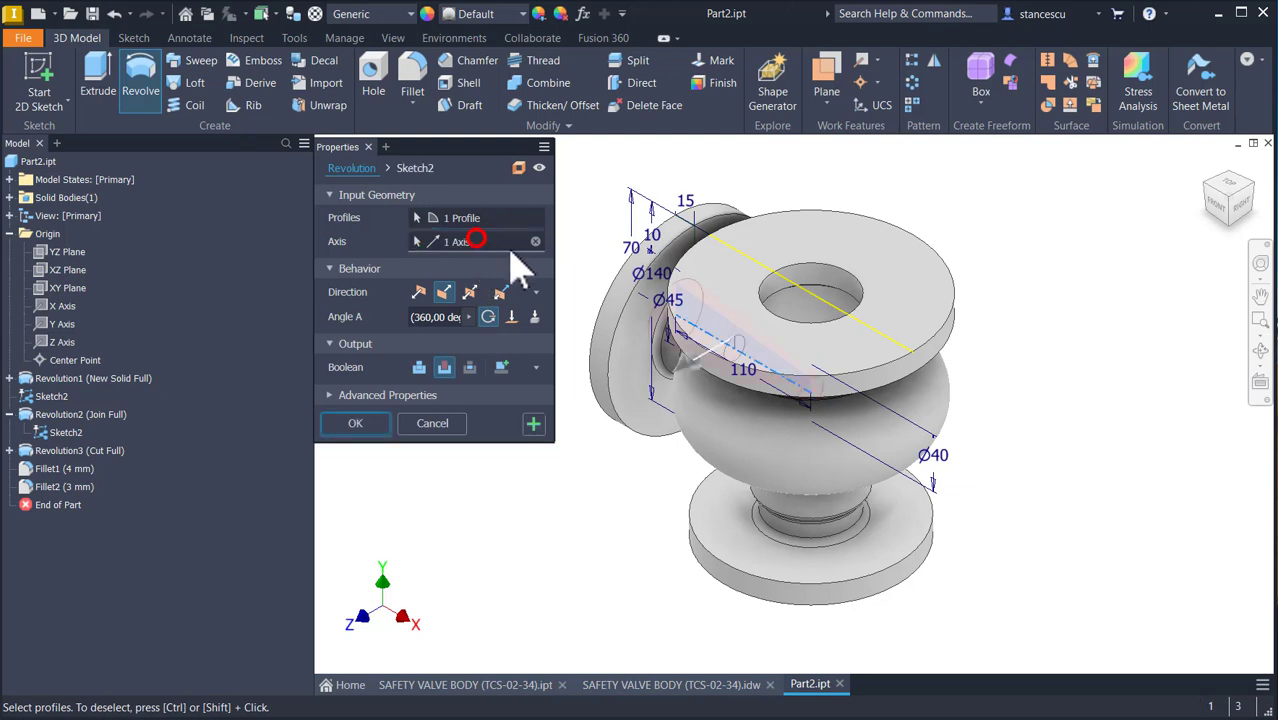
left_click(445, 368)
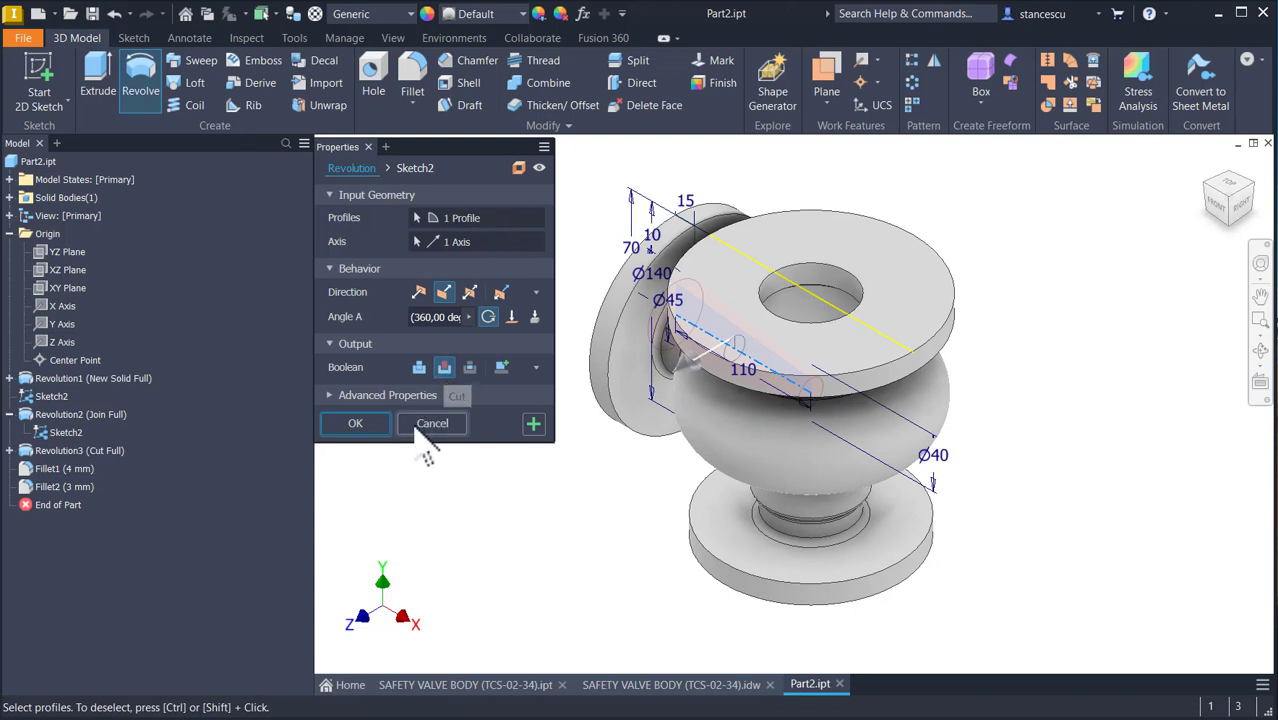
left_click(355, 424)
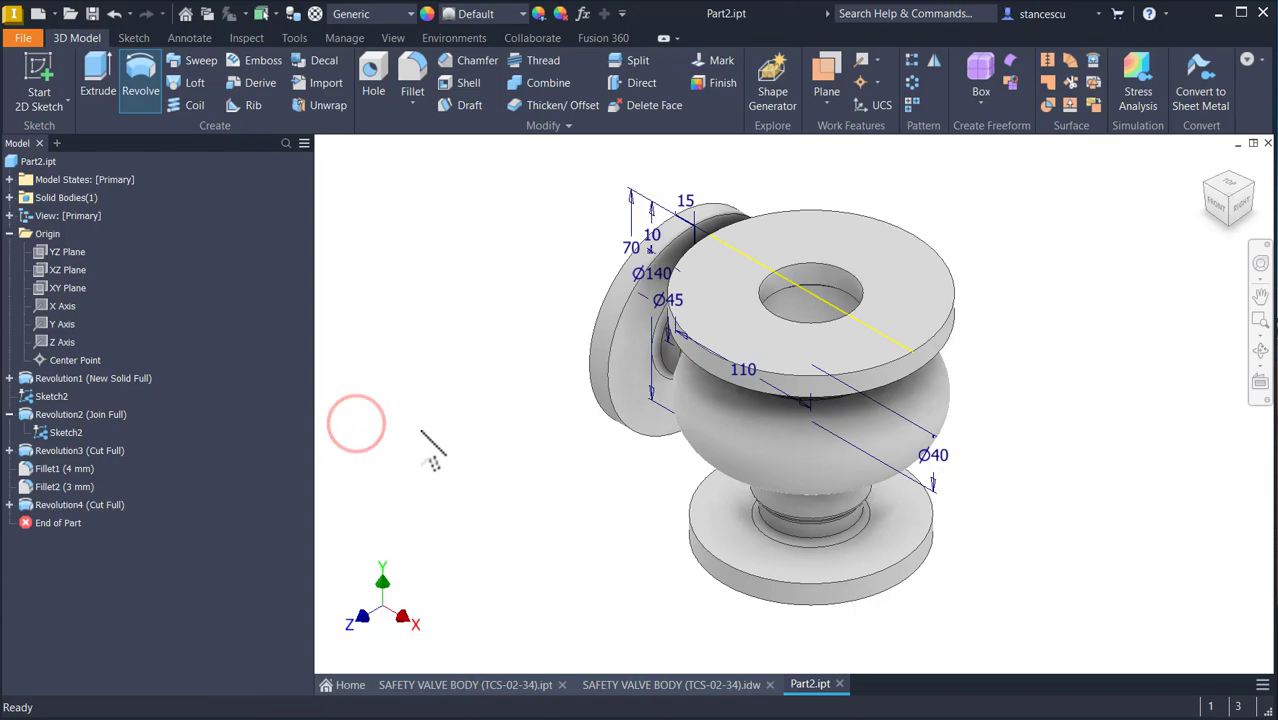
mouse_move(417, 443)
middle_mouse_down("shift")
mouse_move(462, 414)
mouse_move(516, 402)
mouse_move(562, 417)
mouse_move(842, 325)
mouse_move(915, 338)
mouse_move(936, 357)
mouse_move(690, 373)
middle_mouse_up("shift")
key("F6")
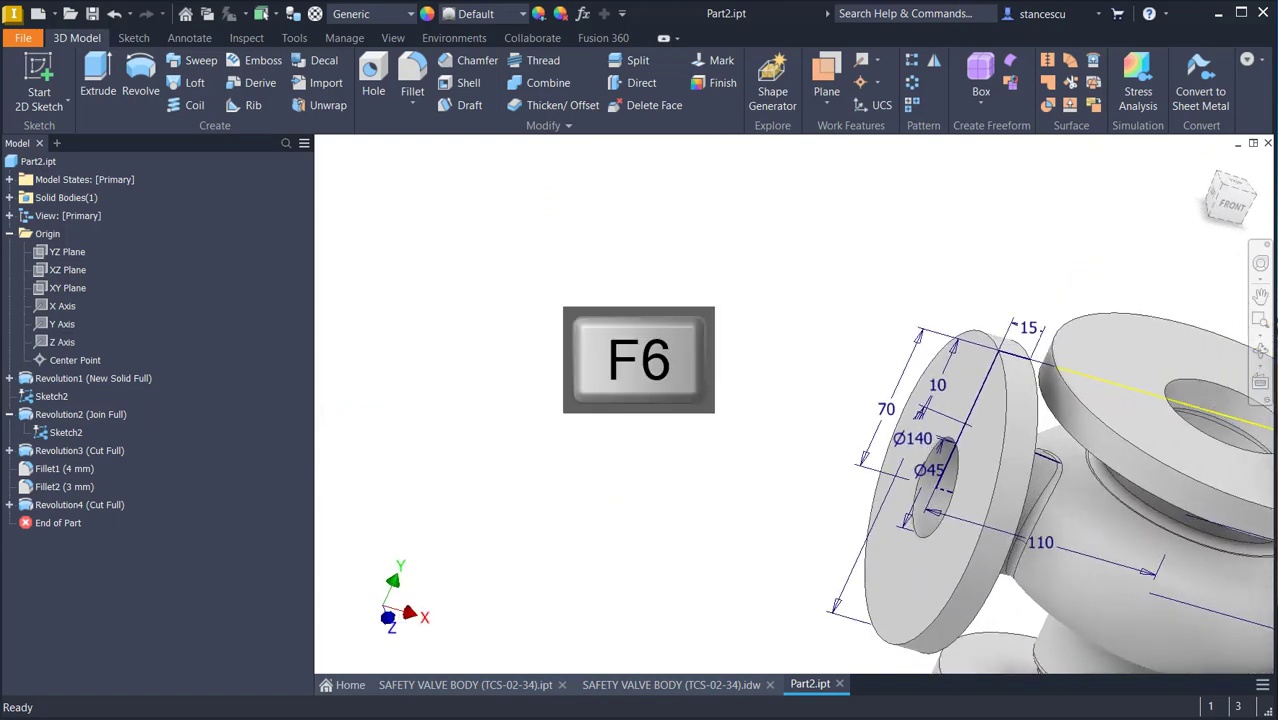
right_click(34, 398)
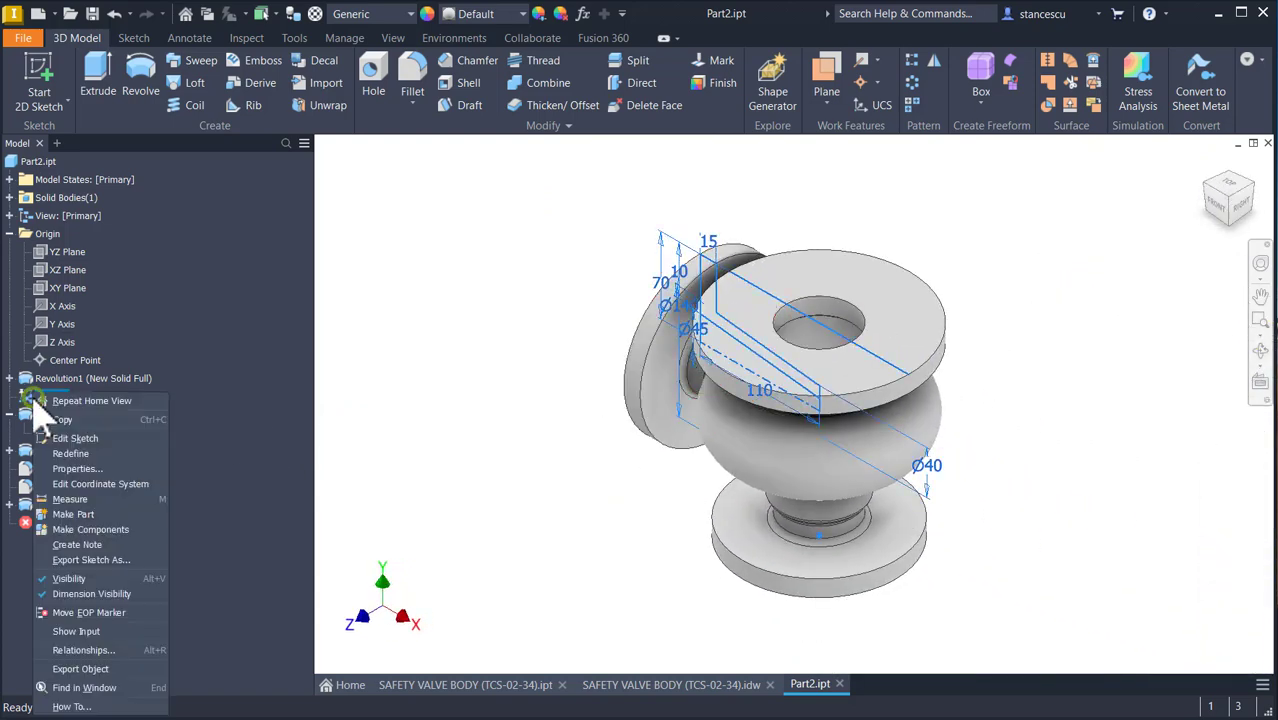
left_click(69, 578)
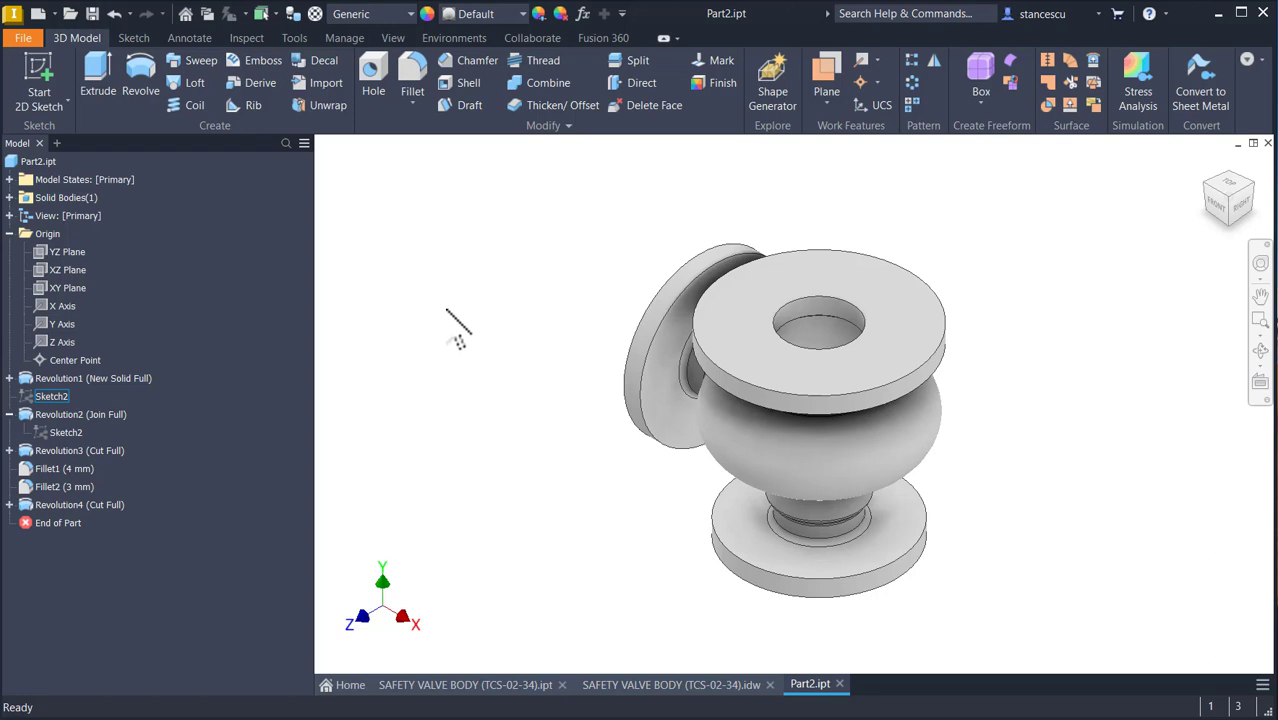
Compare the side branch's orientation with the finished valve body part, and redefine Sketch2 in Part2 onto the YZ plane.
key("F6")
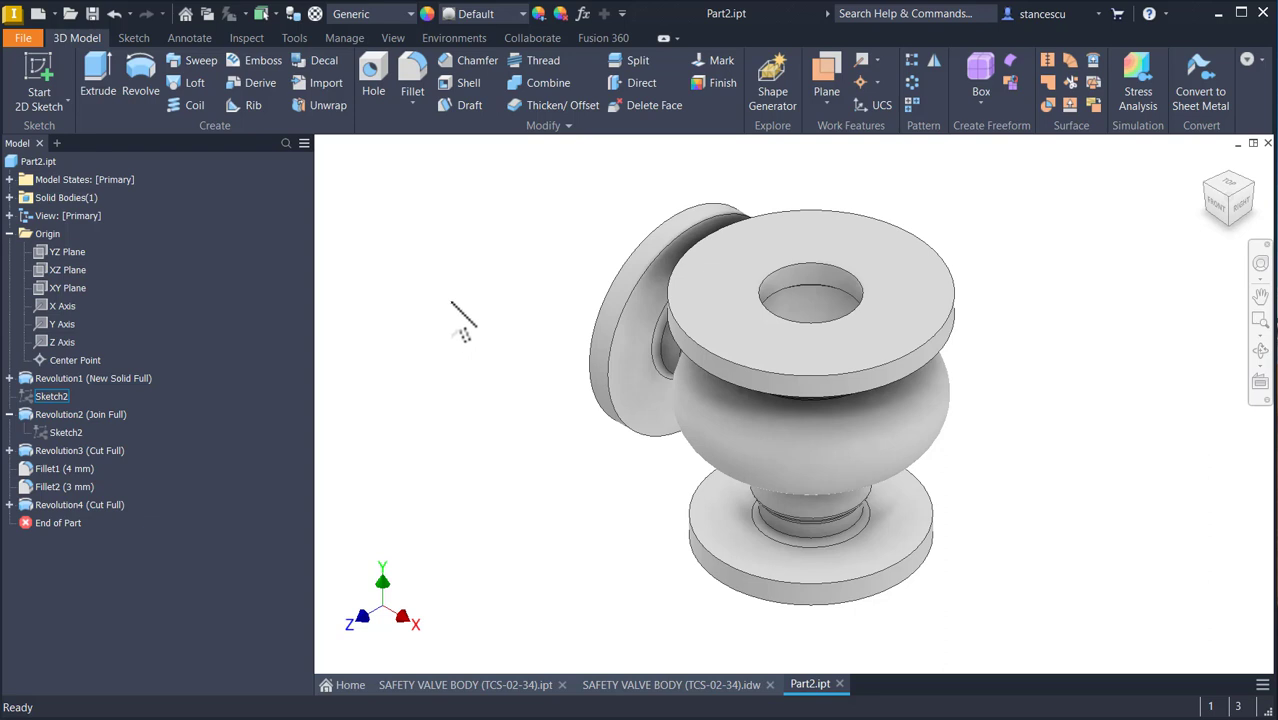
left_click(489, 688)
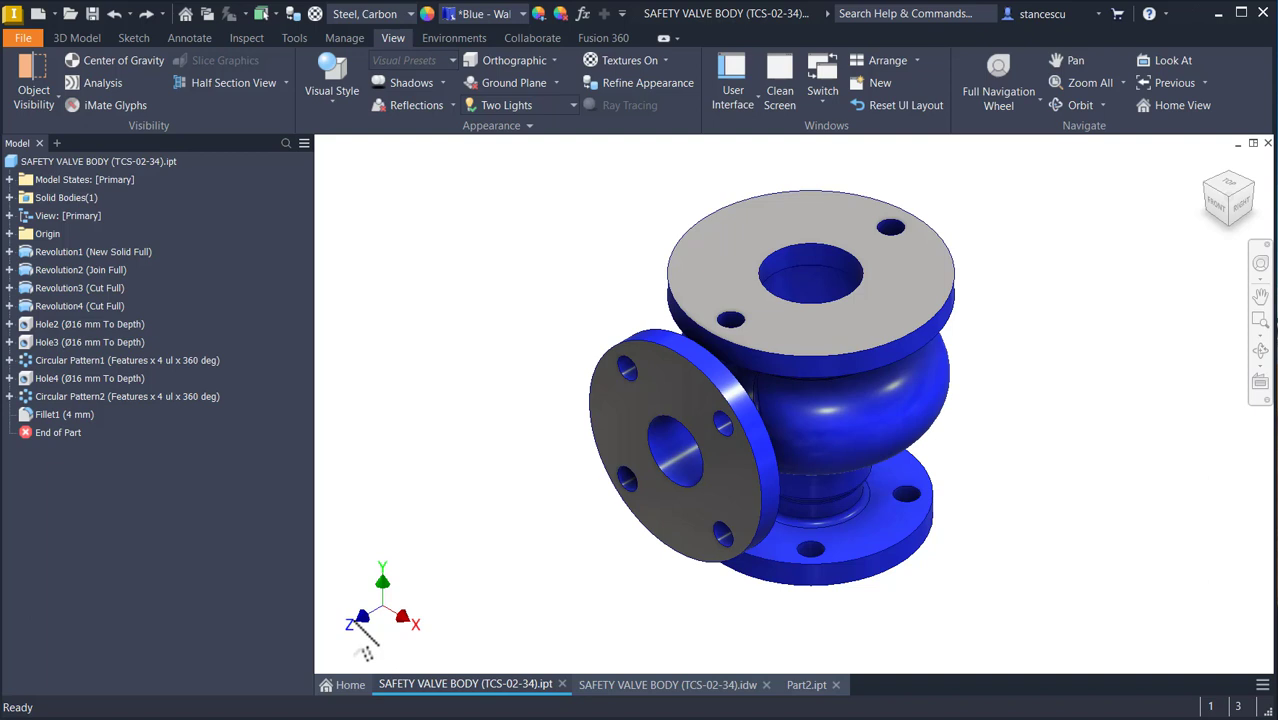
left_click(801, 685)
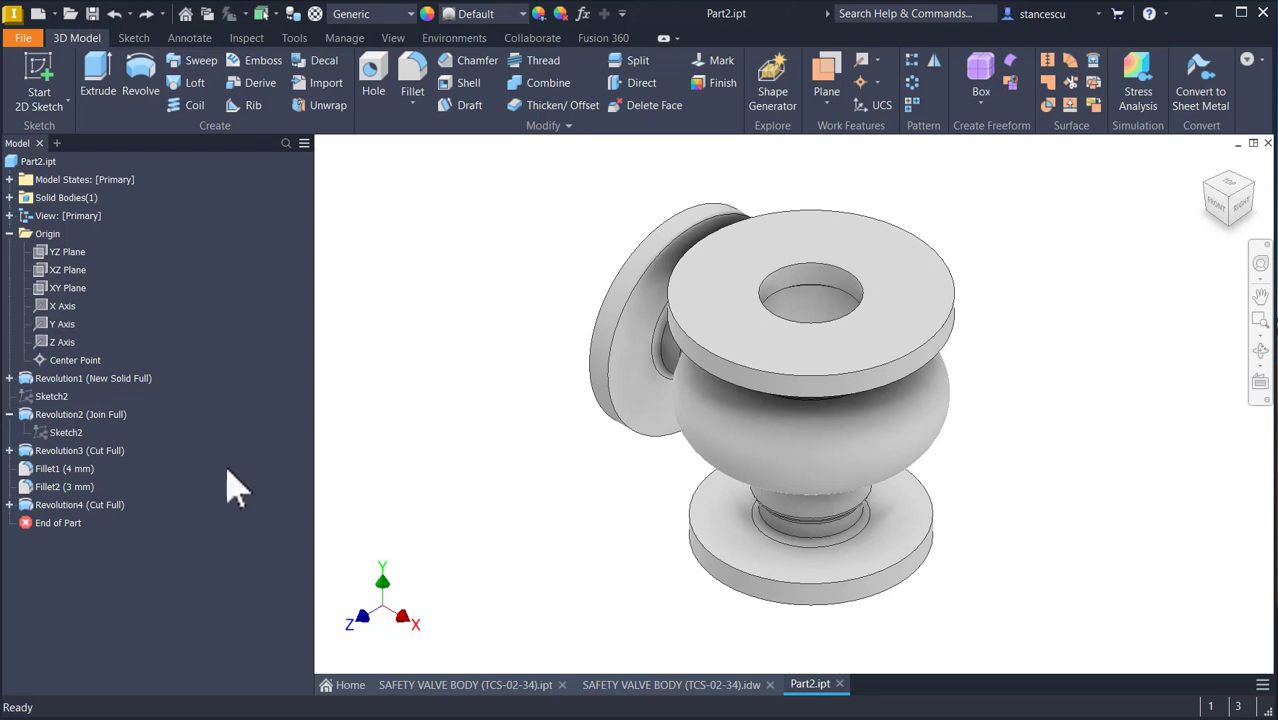
left_click(30, 400)
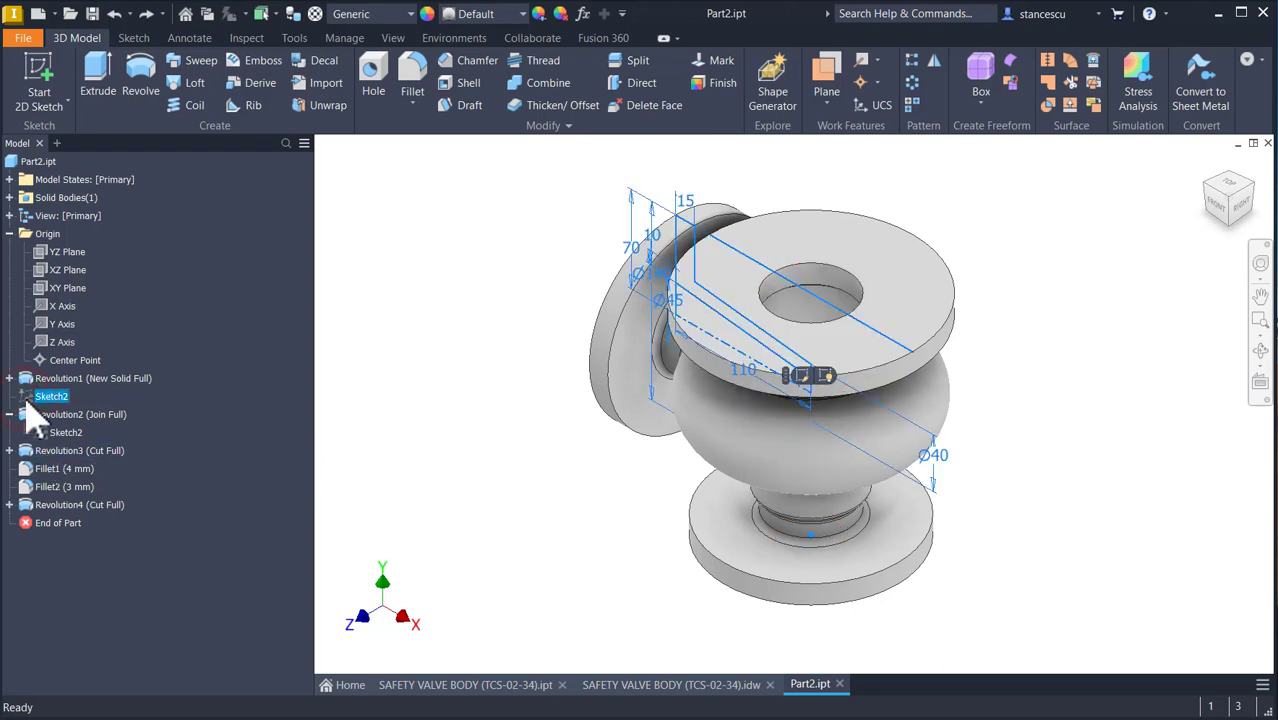
right_click(27, 402)
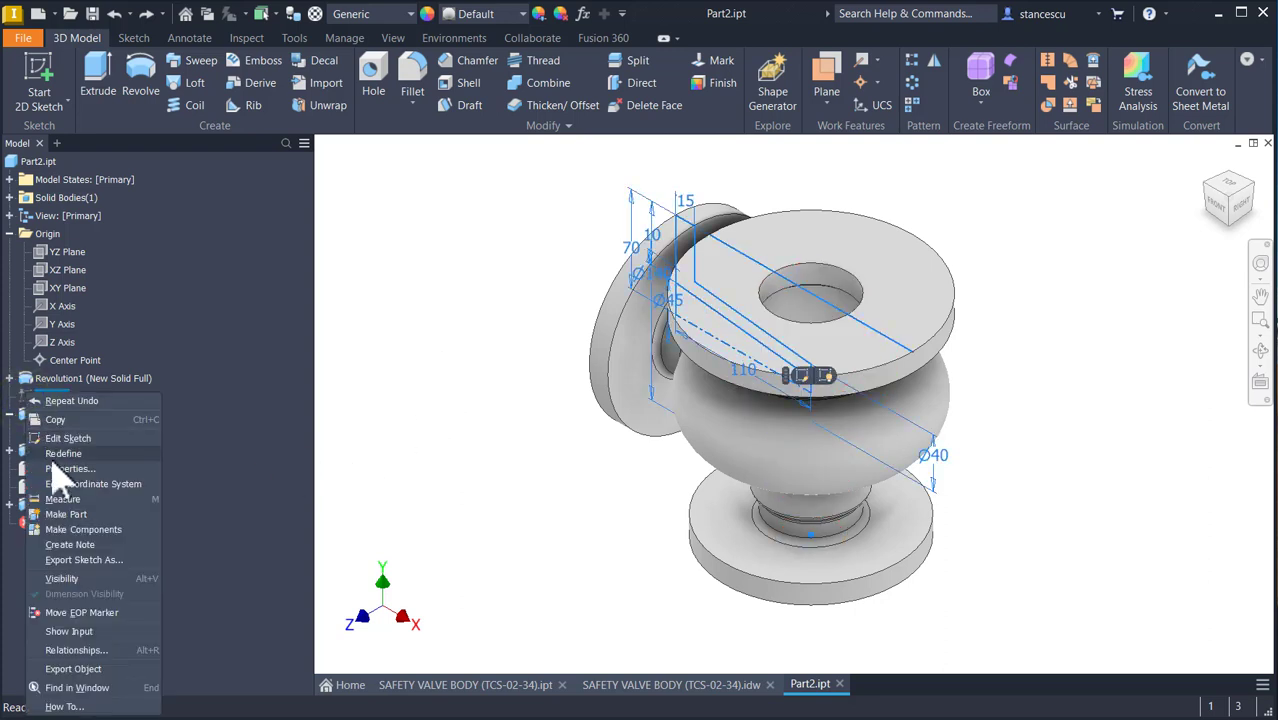
left_click(65, 455)
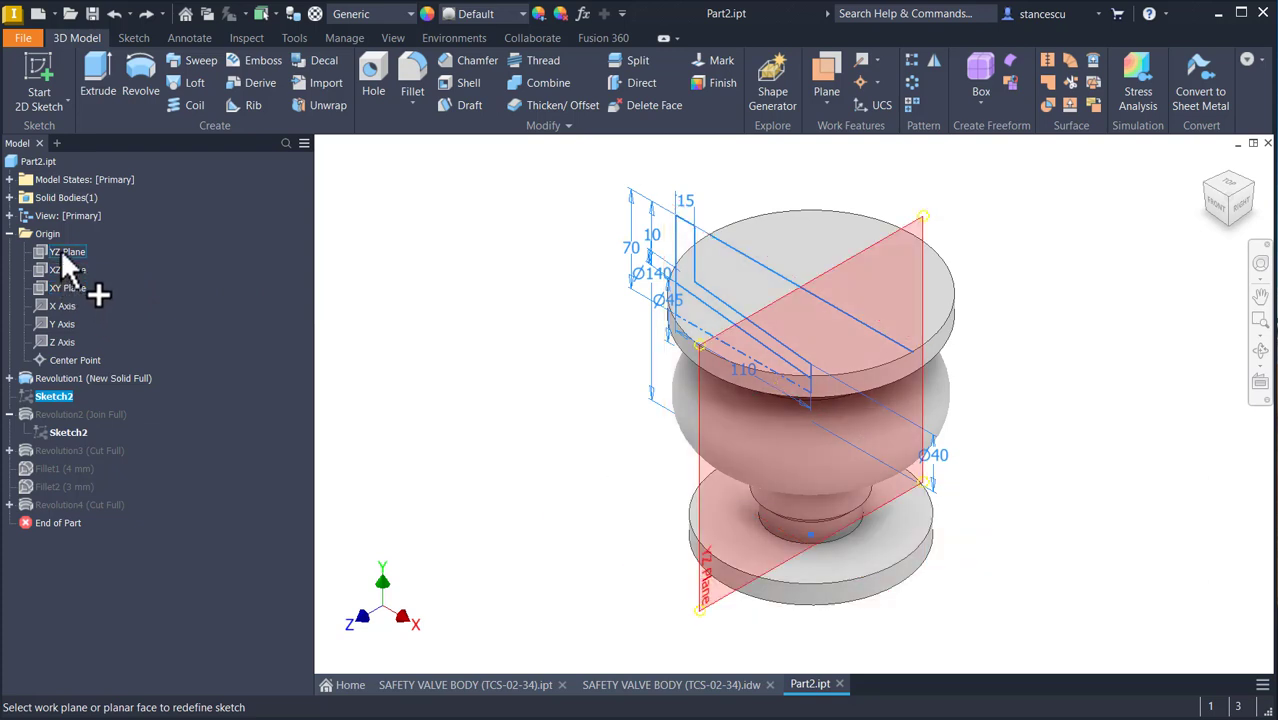
left_click(64, 256)
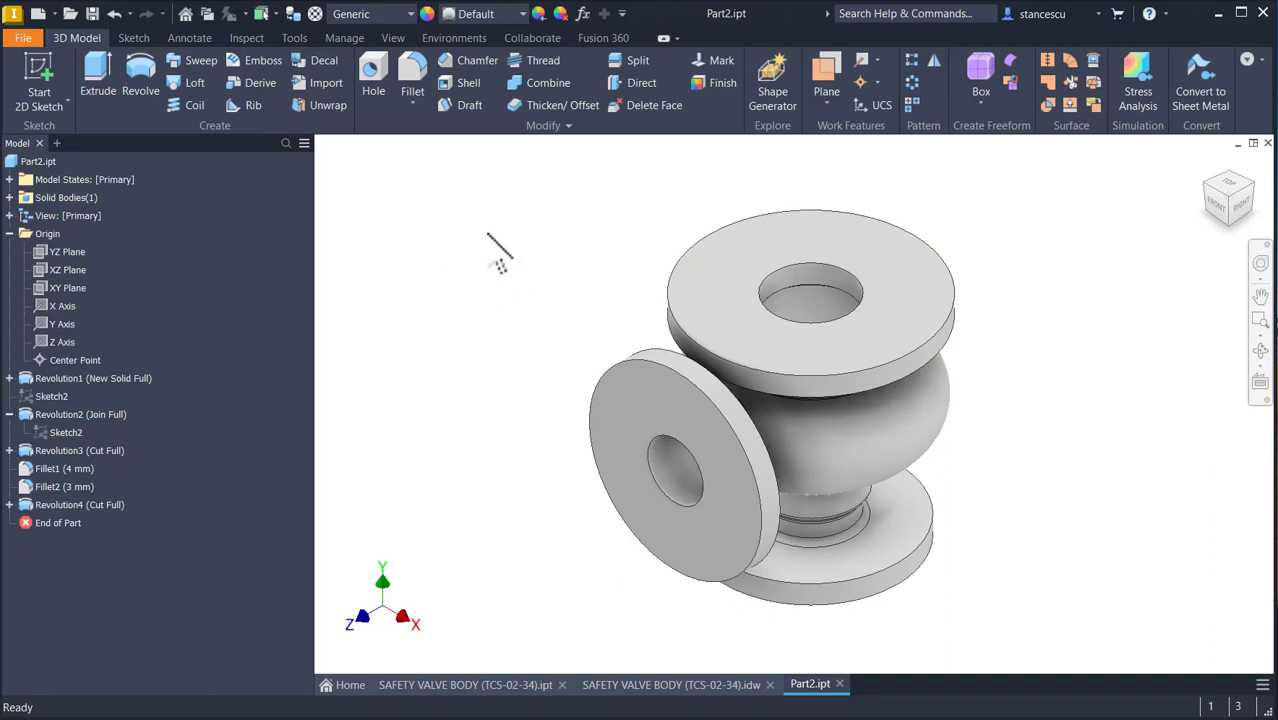
Check the 2xØ16 holes in the drawing, and sketch a vertical 130 mm line on the part's top flange face.
left_click(665, 686)
key("Num_Lock")
scroll(522, 458, "down", 2)
scroll(522, 462, "down", 1)
left_click(630, 563)
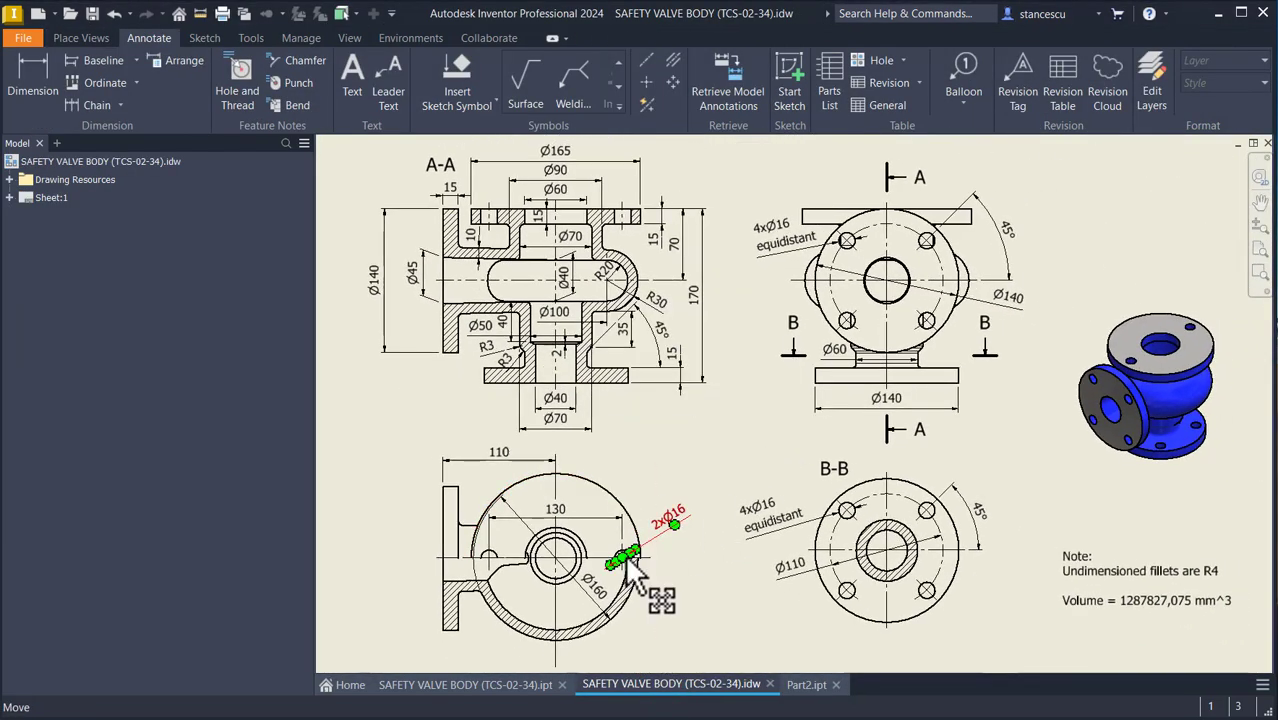
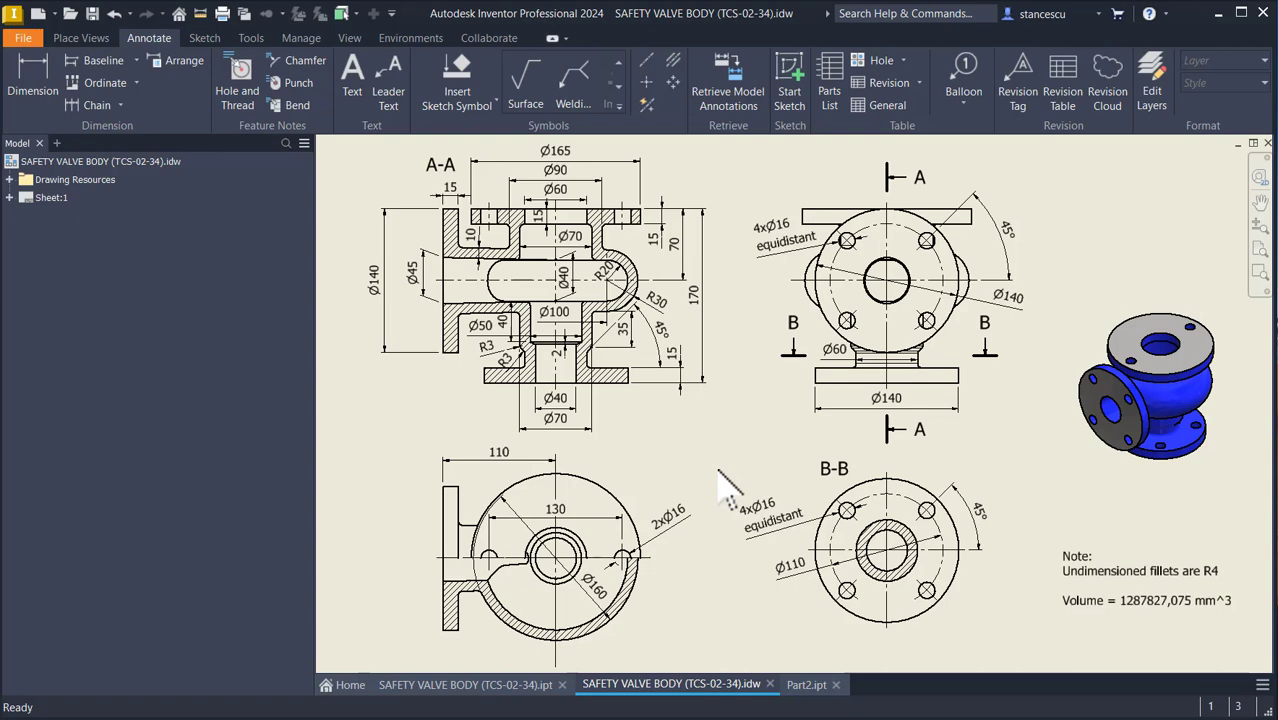
left_click(806, 685)
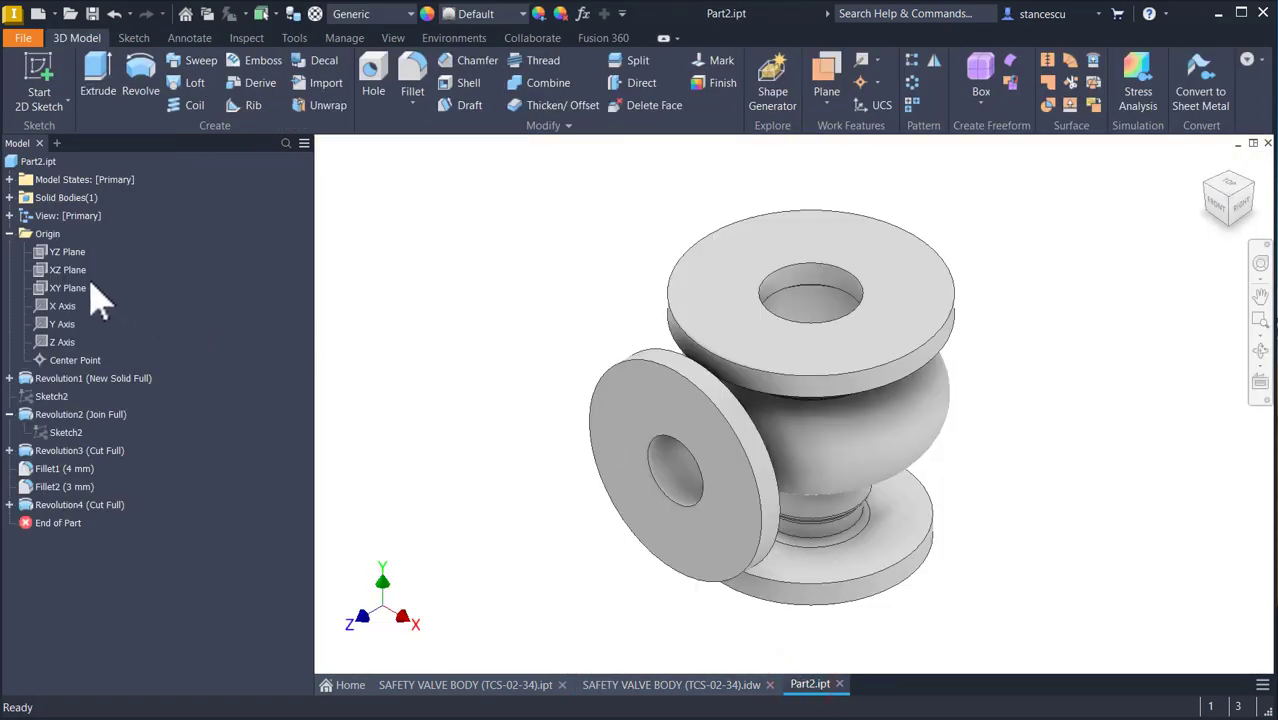
left_click(753, 320)
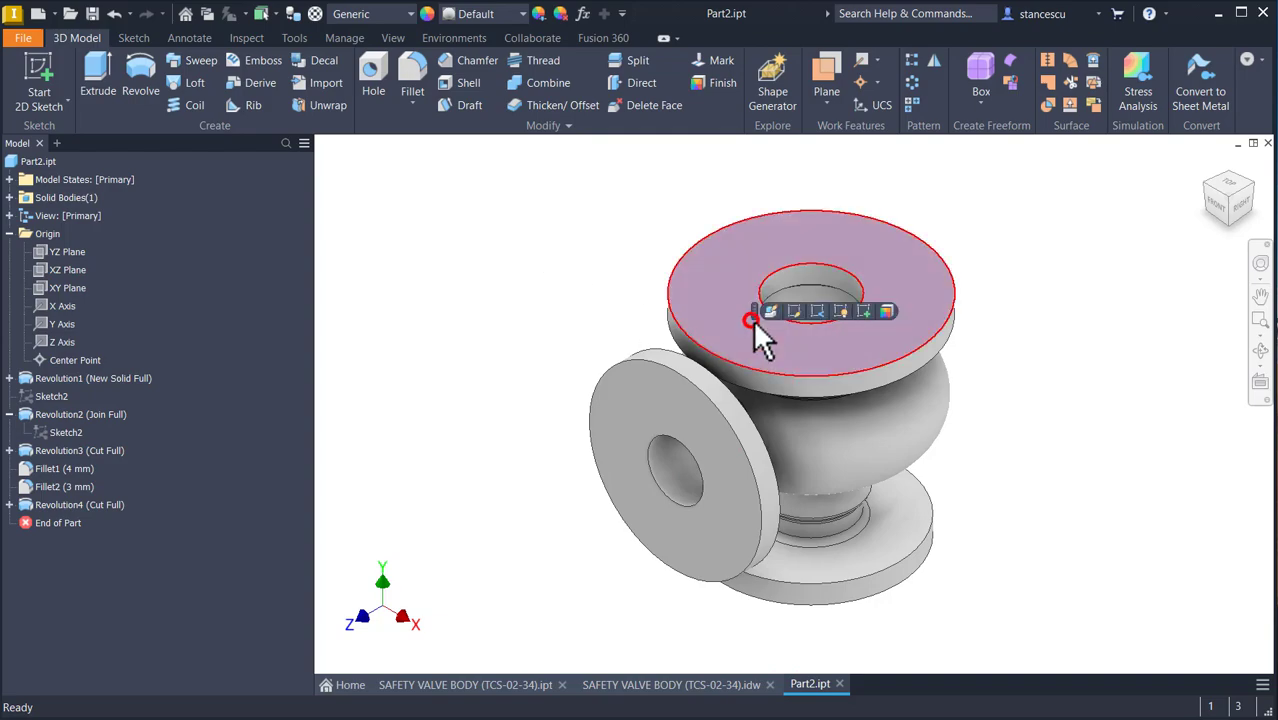
left_click(864, 311)
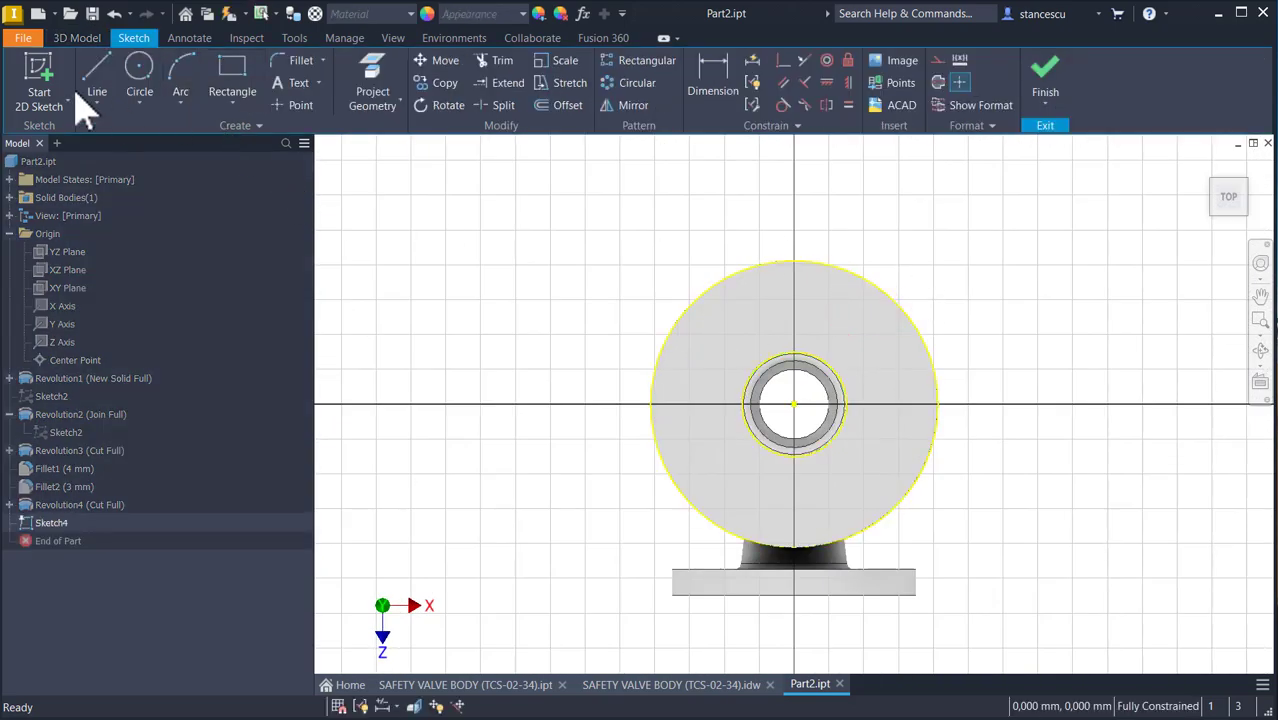
left_click(100, 70)
left_click(581, 251)
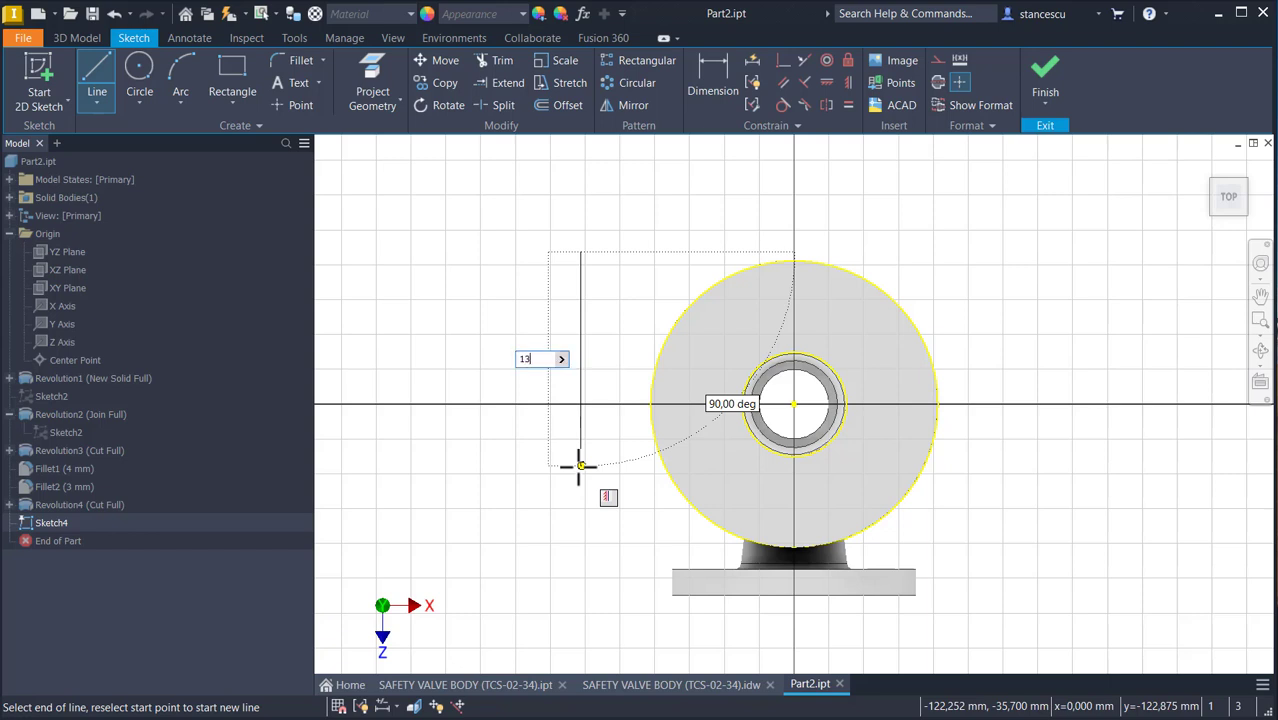
key("Return")
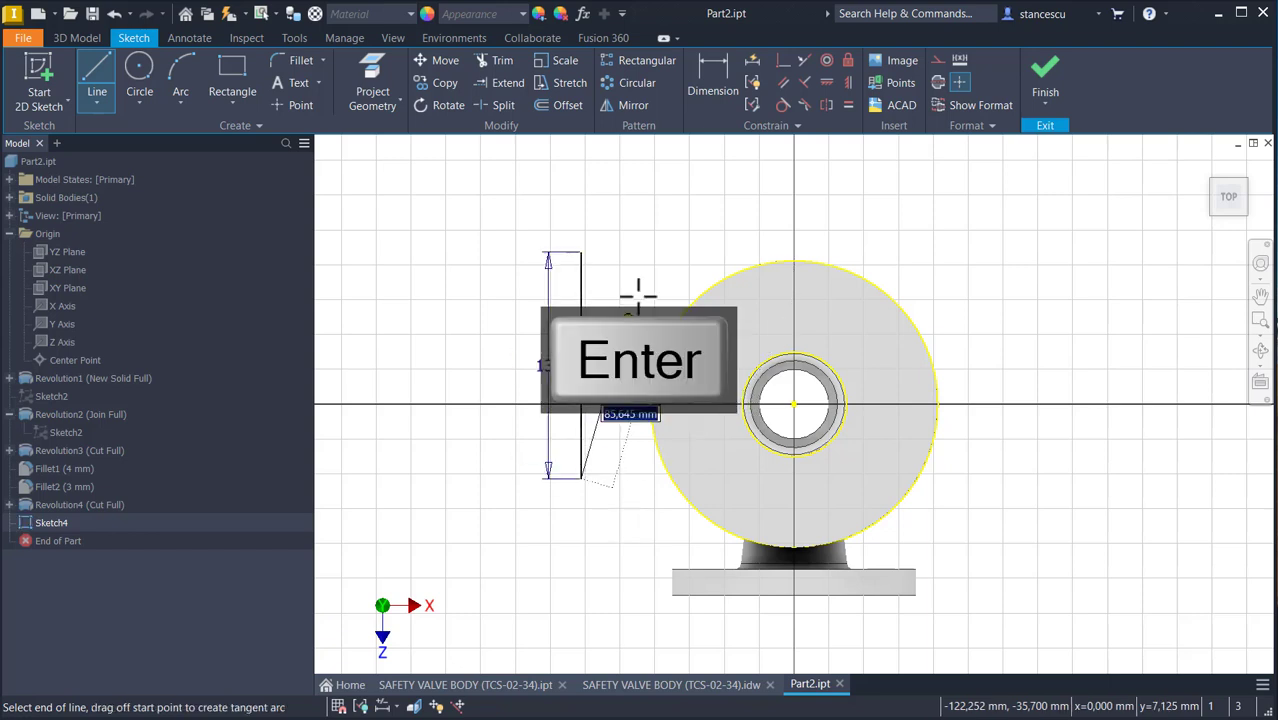
key("Escape")
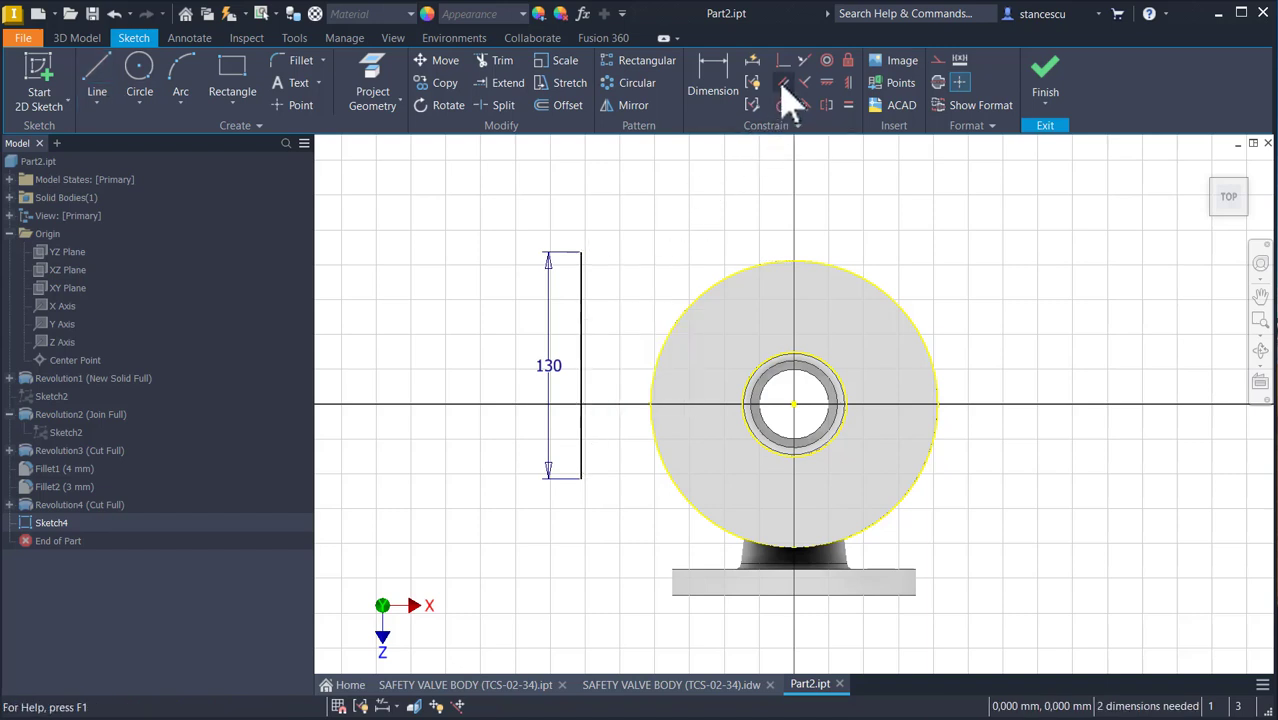
Make the 130 mm line's midpoint coincident with the flange's centre point, and finish the sketch.
left_click(783, 62)
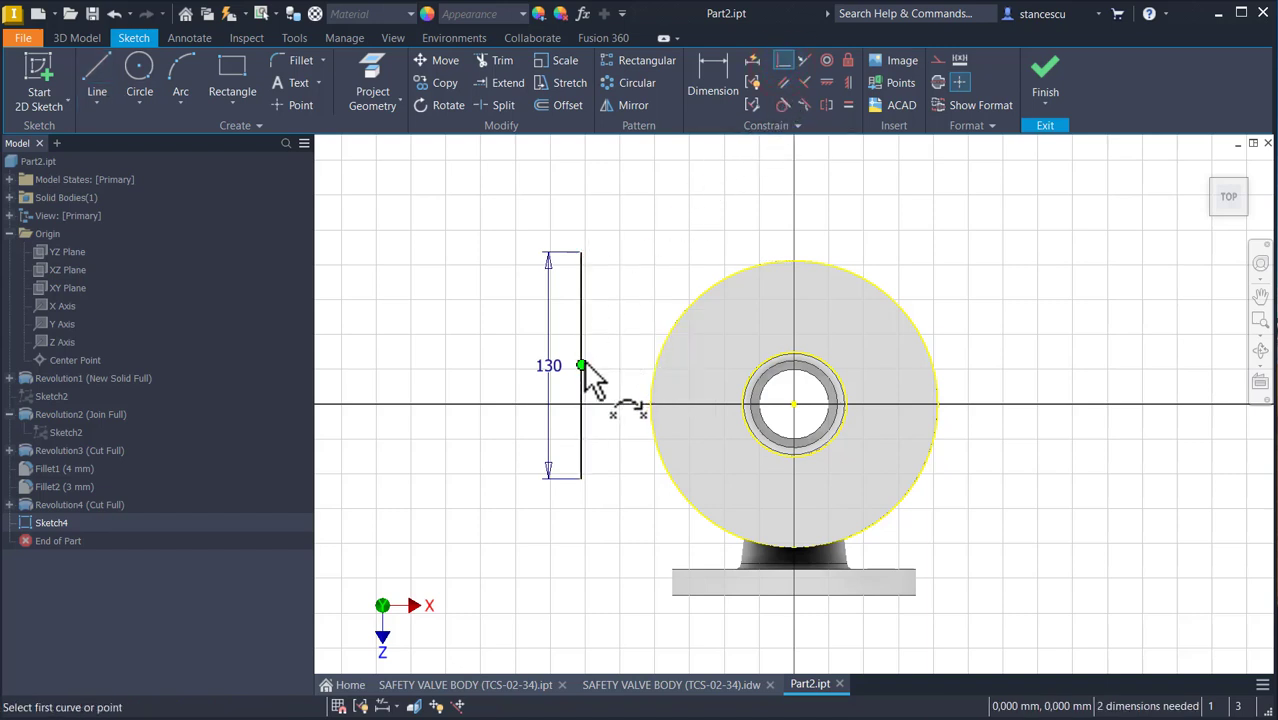
left_click(582, 364)
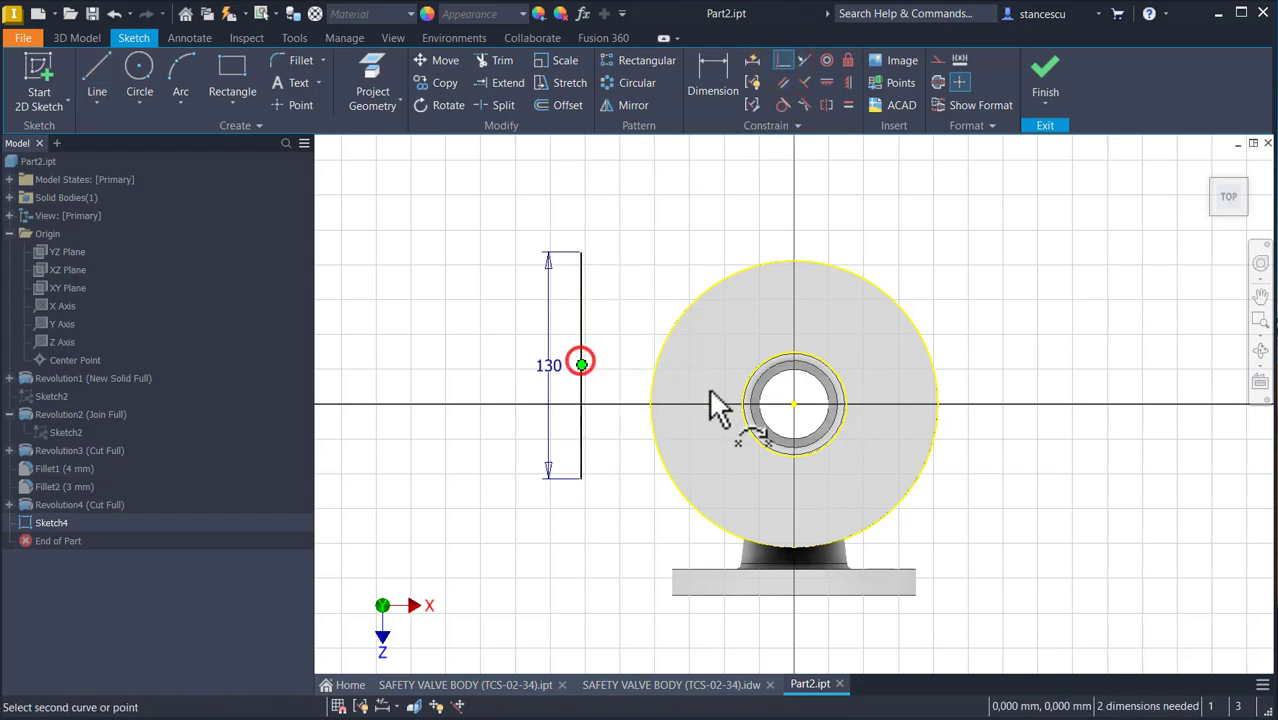
left_click(800, 424)
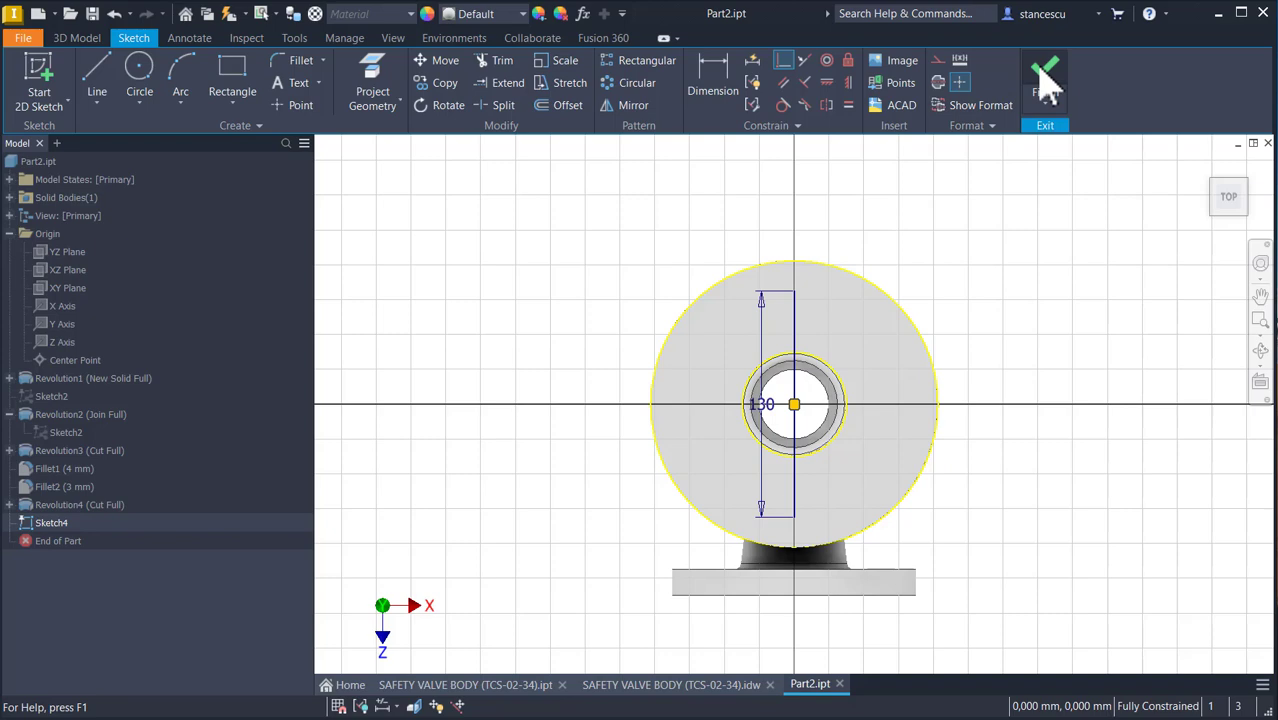
left_click(1042, 105)
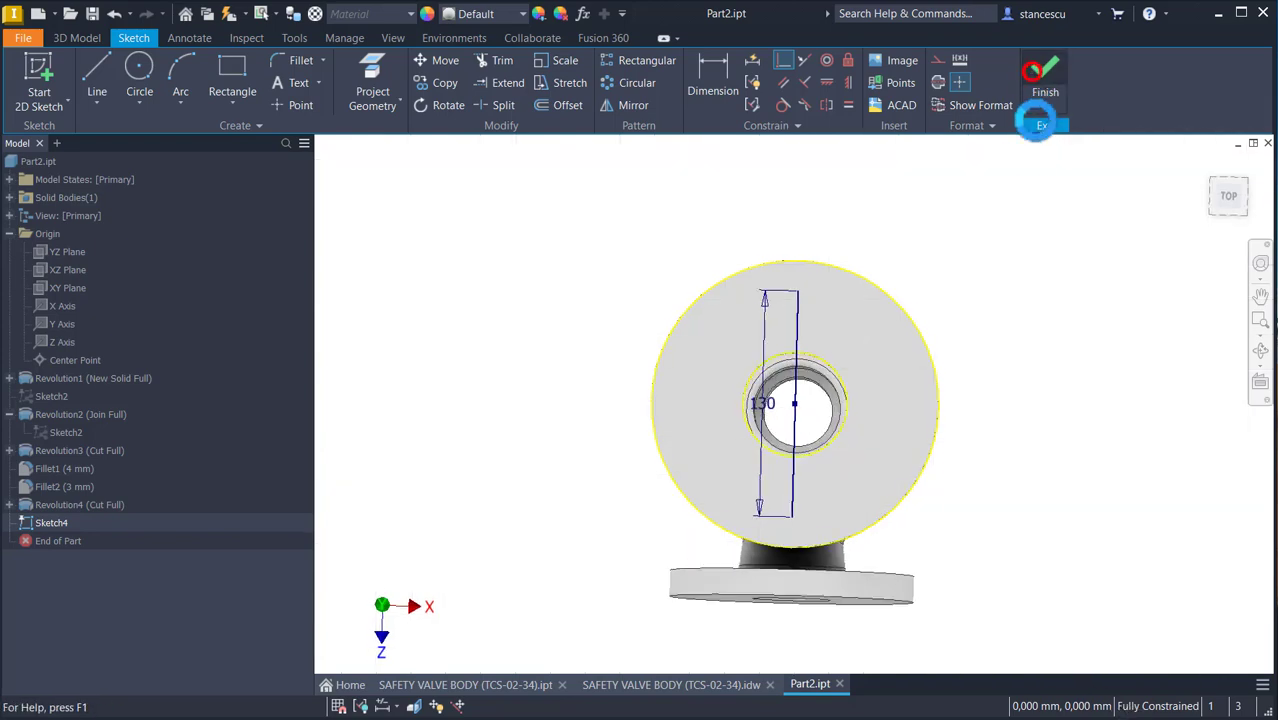
Cut 16 mm holes at both ends of the 130 mm line, terminating at the underside of the top flange.
left_click(377, 86)
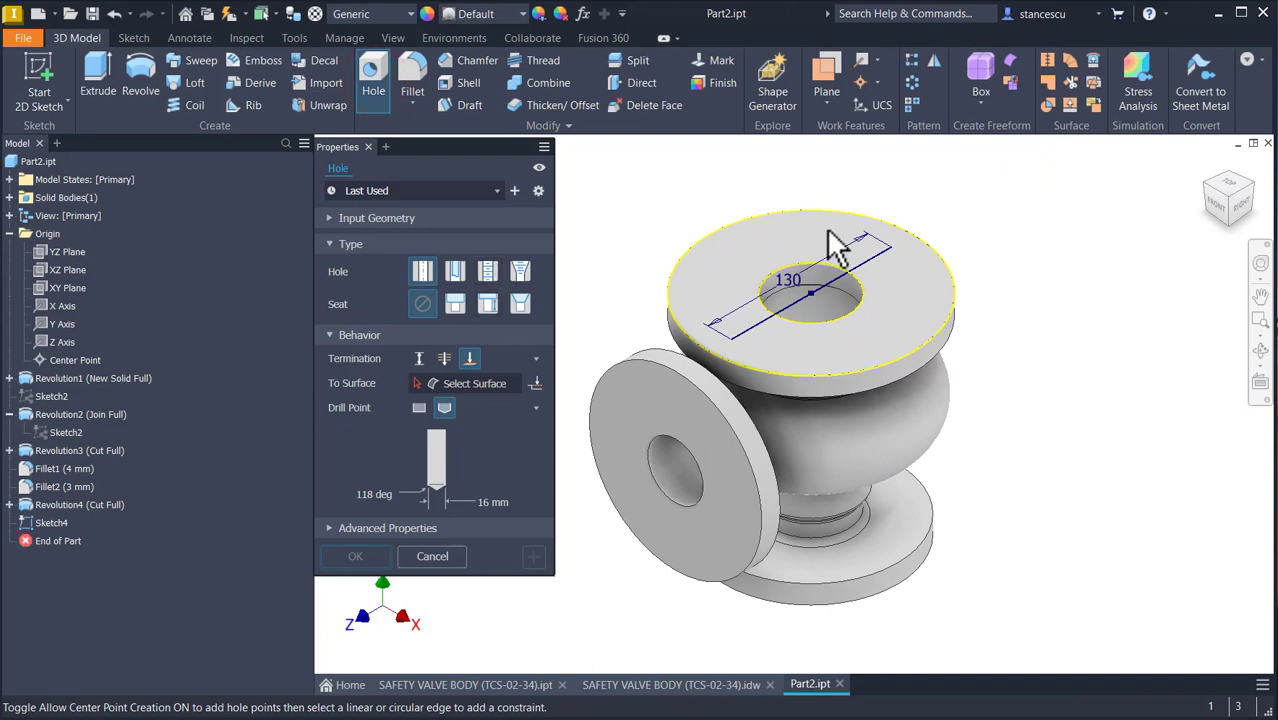
left_click(893, 250)
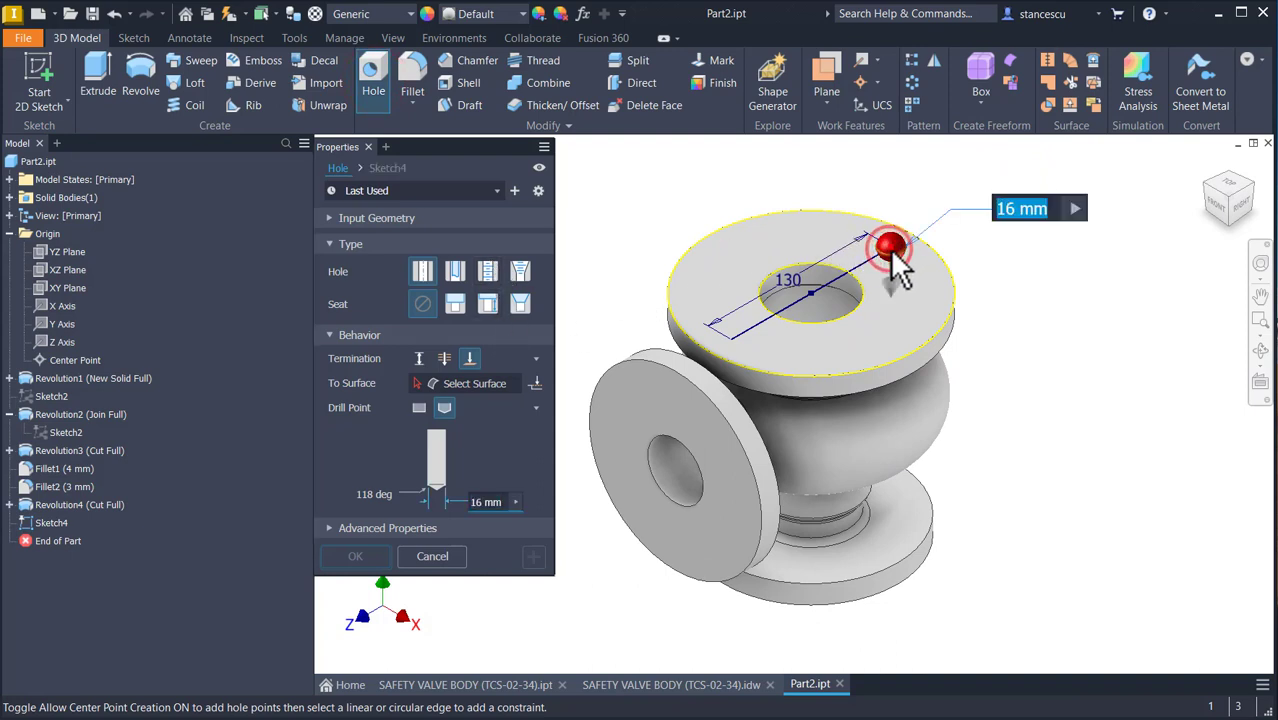
left_click(732, 337)
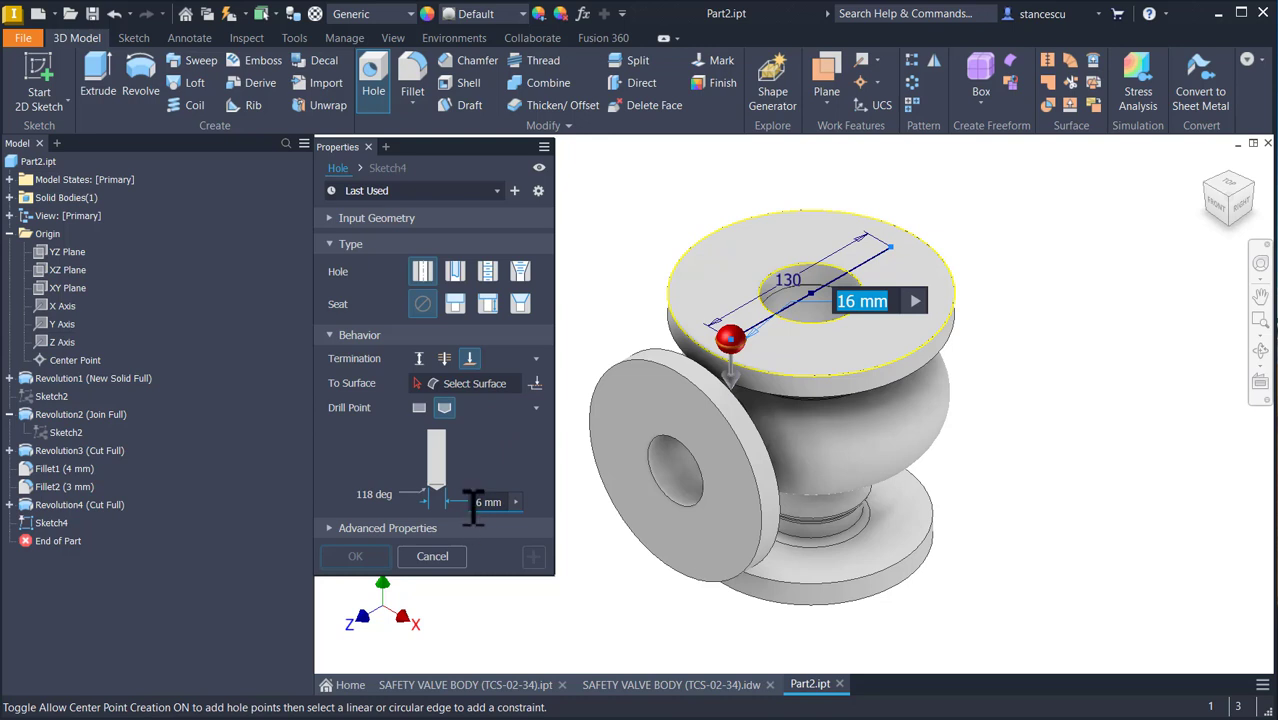
left_click(488, 385)
middle_click_drag(876, 500, 907, 355, "shift")
left_click(941, 330)
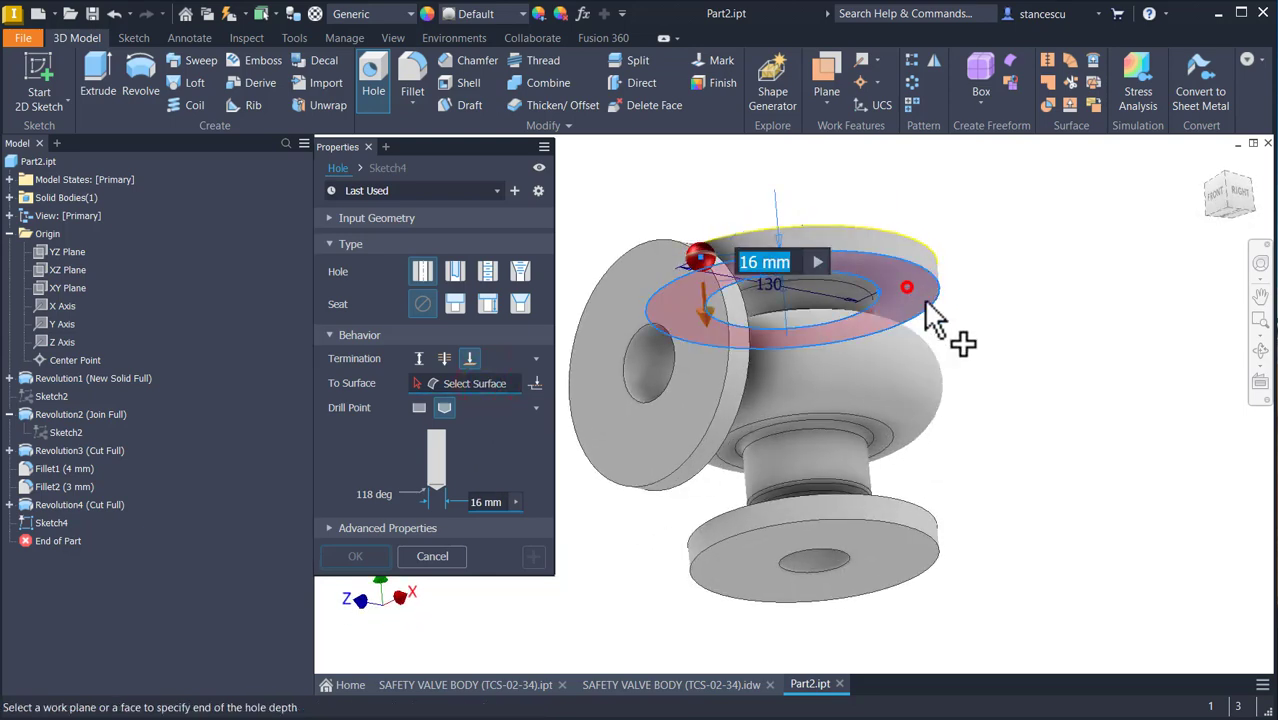
middle_click_drag(990, 322, 883, 334, "shift")
middle_click_drag(913, 503, 893, 291, "shift")
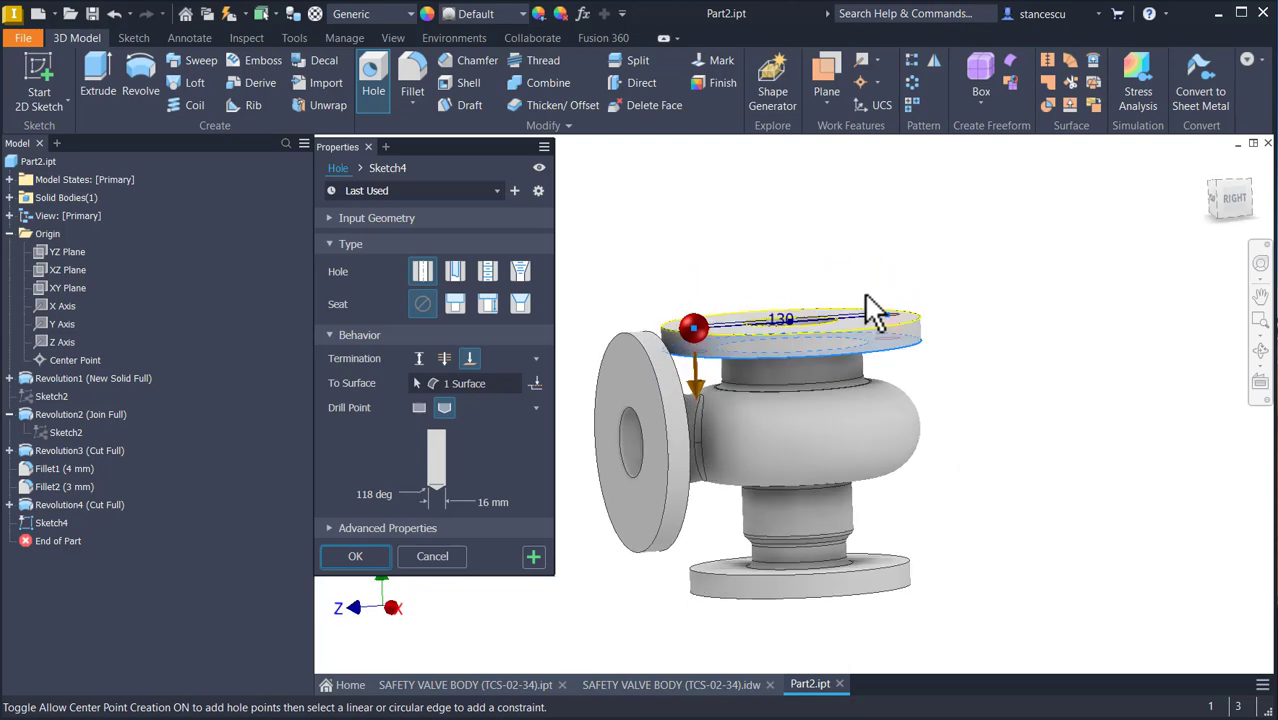
key("F6")
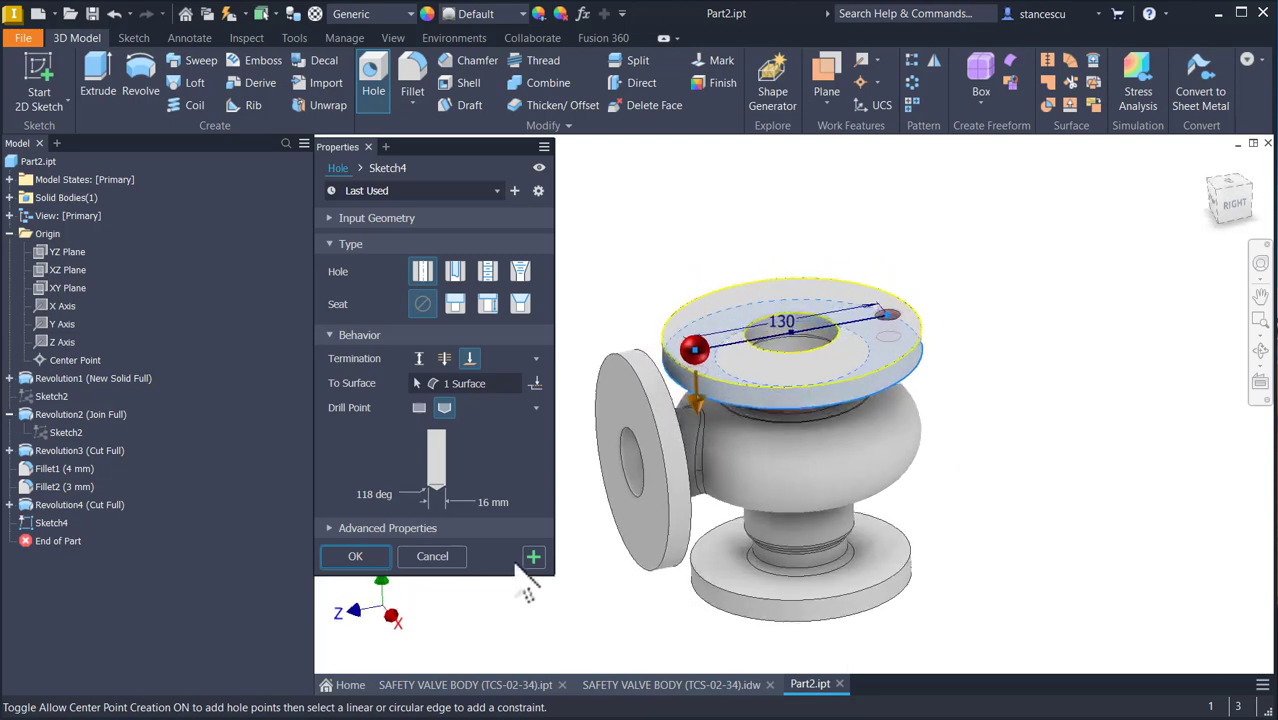
left_click(365, 558)
middle_click_drag(368, 558, 405, 515, "shift")
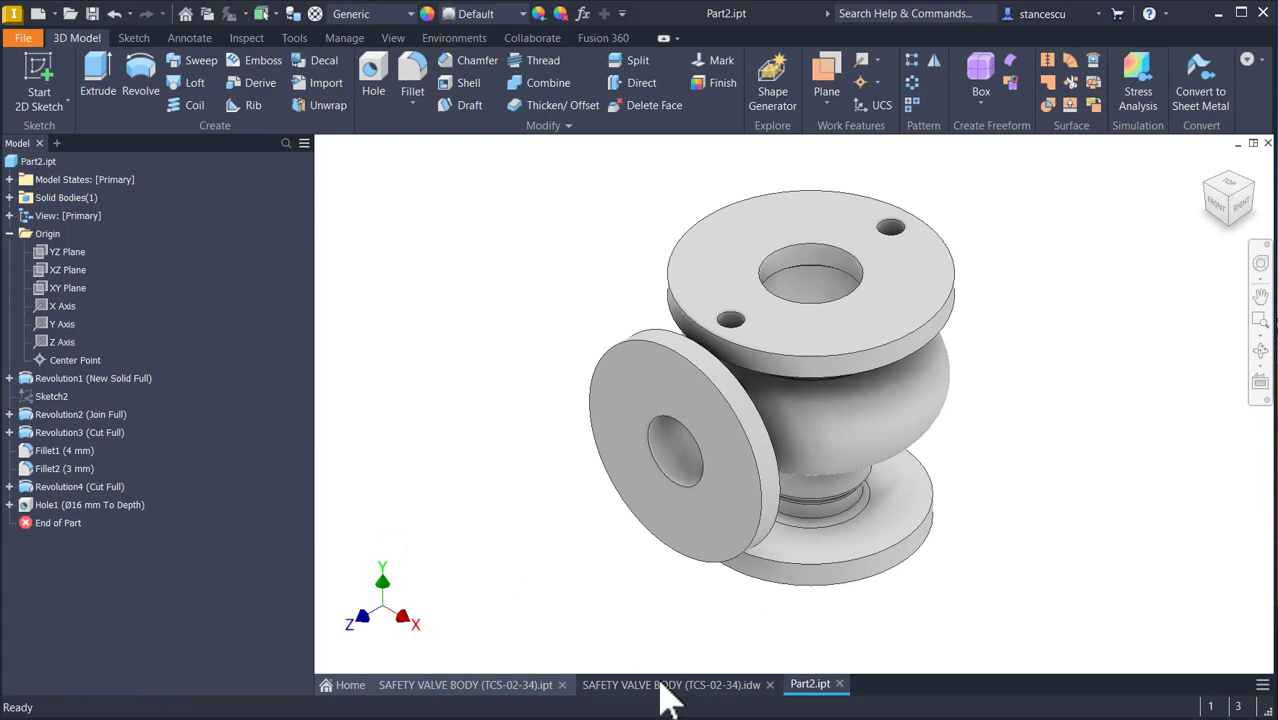
Check the flange hole circle in the drawing, and sketch a 110/2 mm line at 45° from the side flange face's centre.
left_click(662, 684)
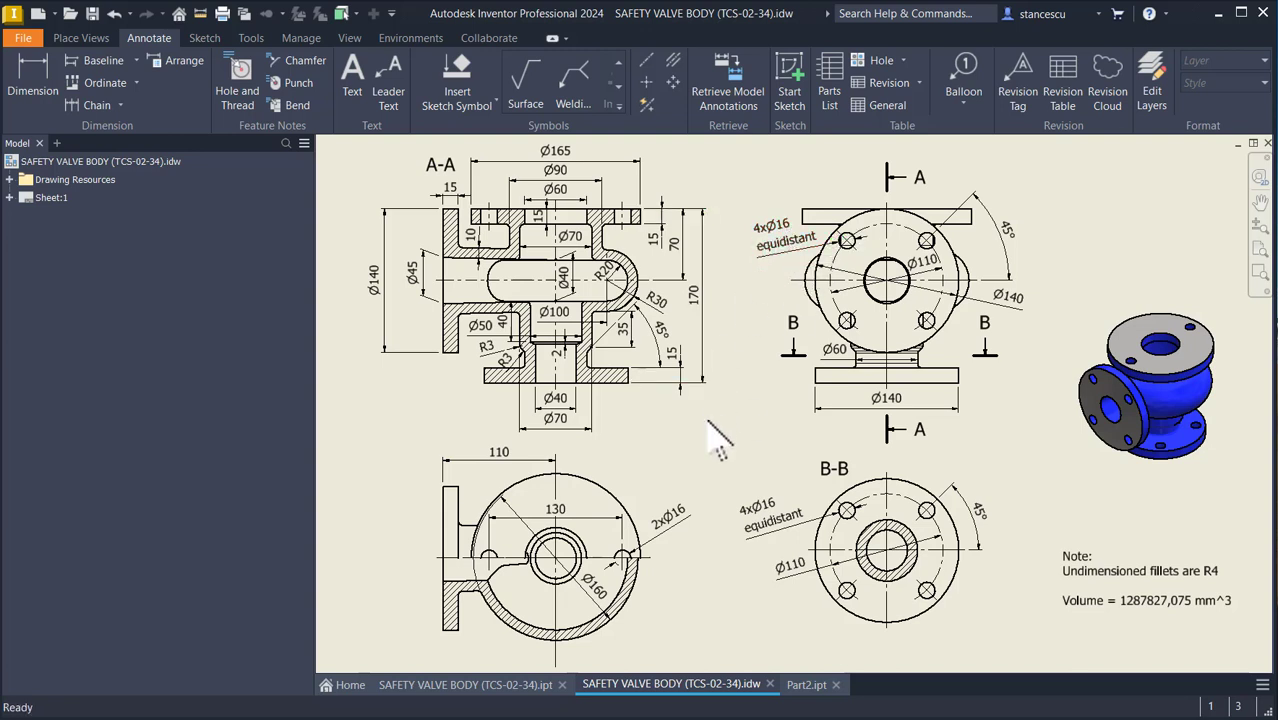
left_click(805, 685)
left_click(643, 402)
left_click(728, 386)
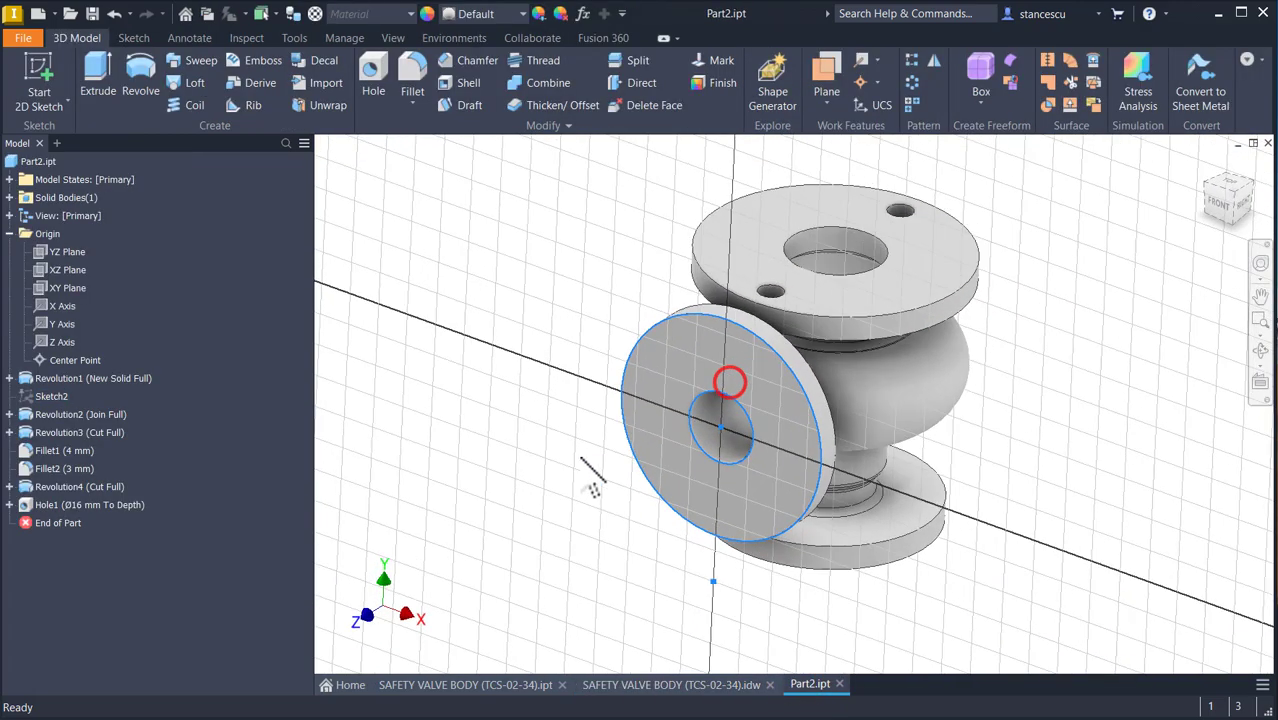
left_click(93, 82)
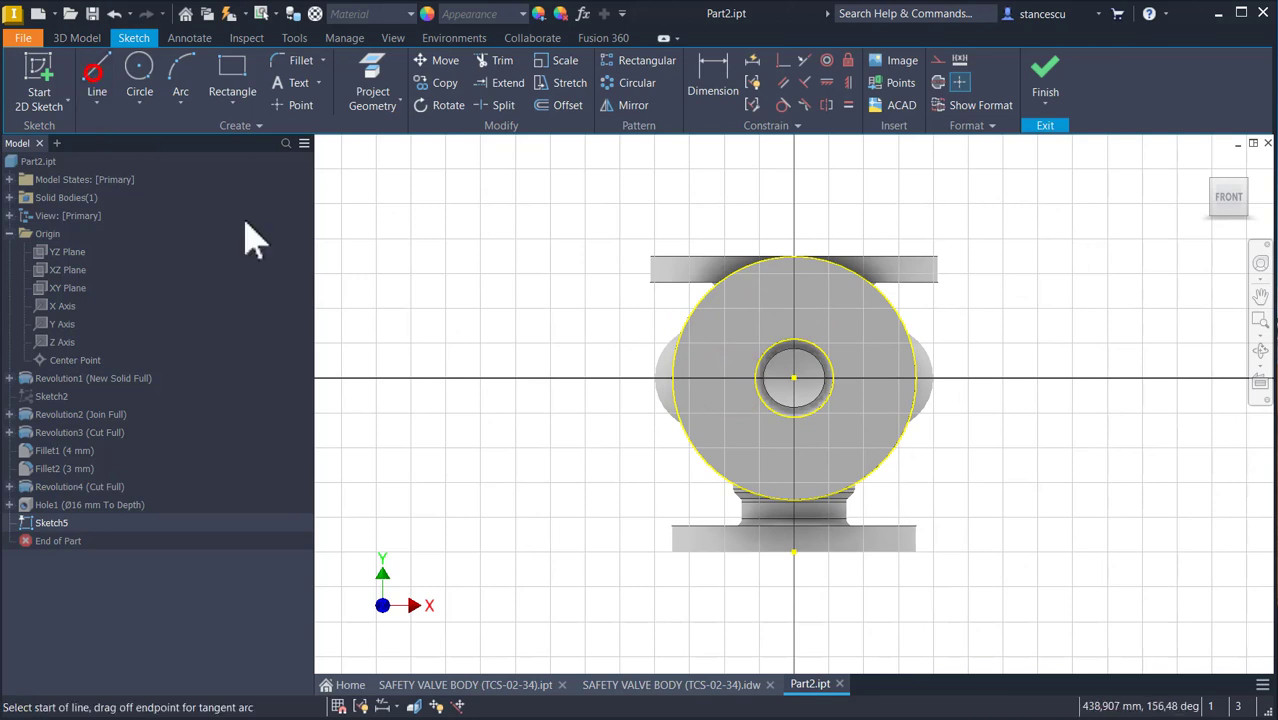
left_click(793, 378)
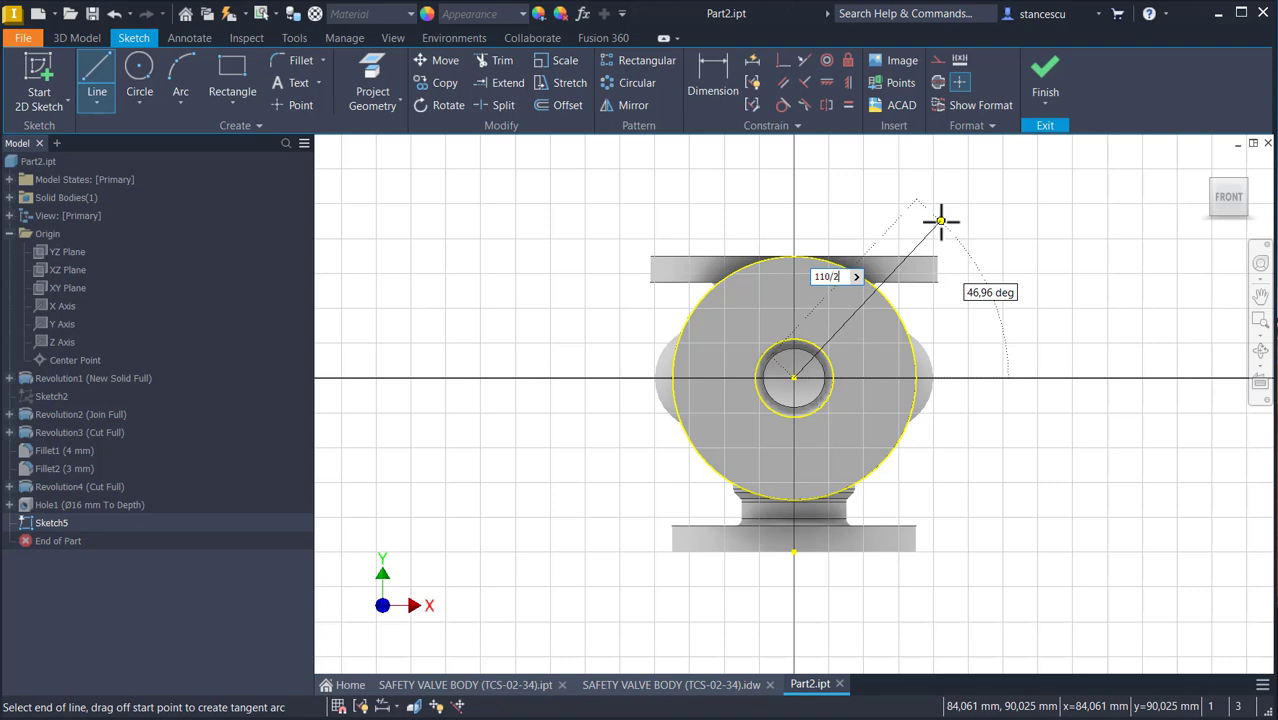
key("Tab")
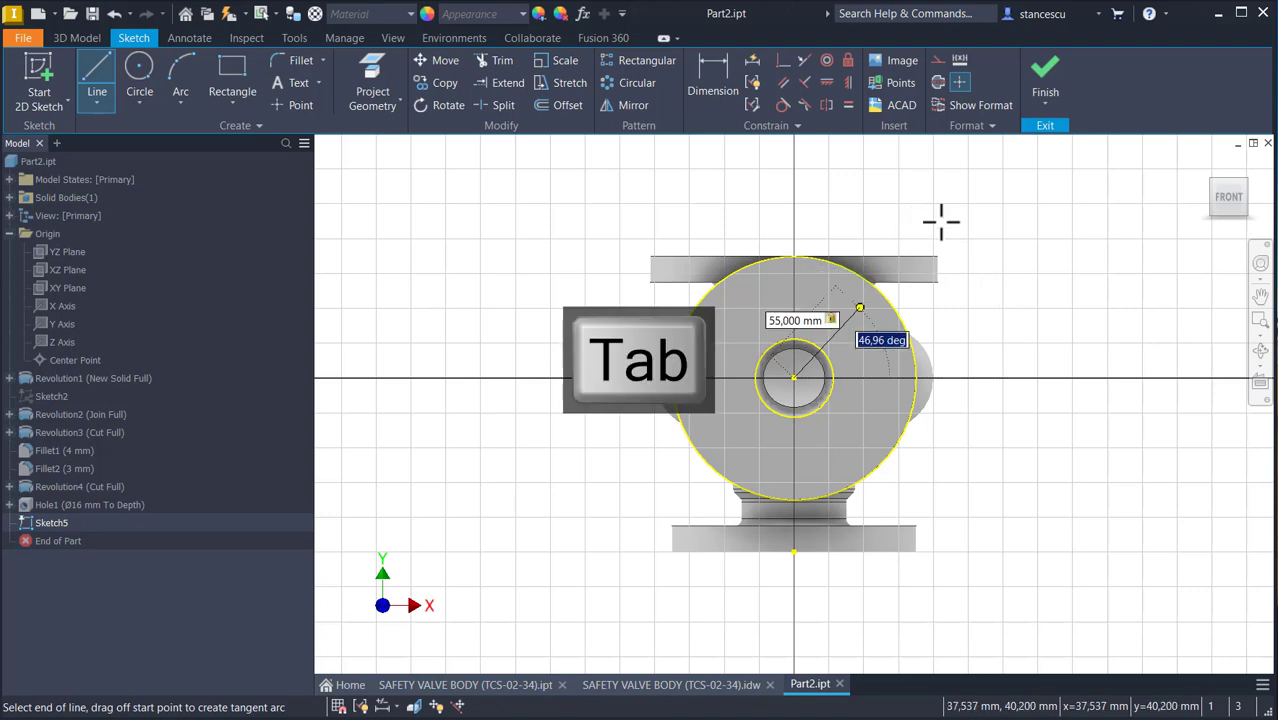
type("45")
key("Return")
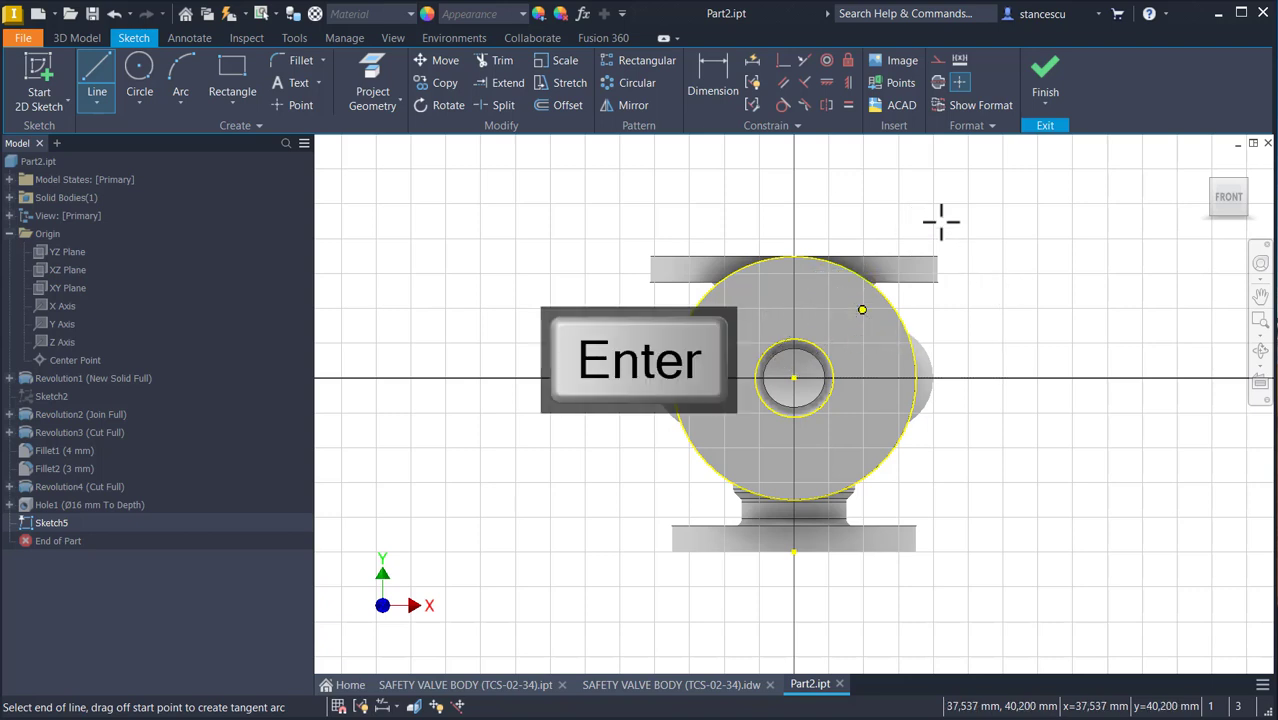
left_click(1050, 88)
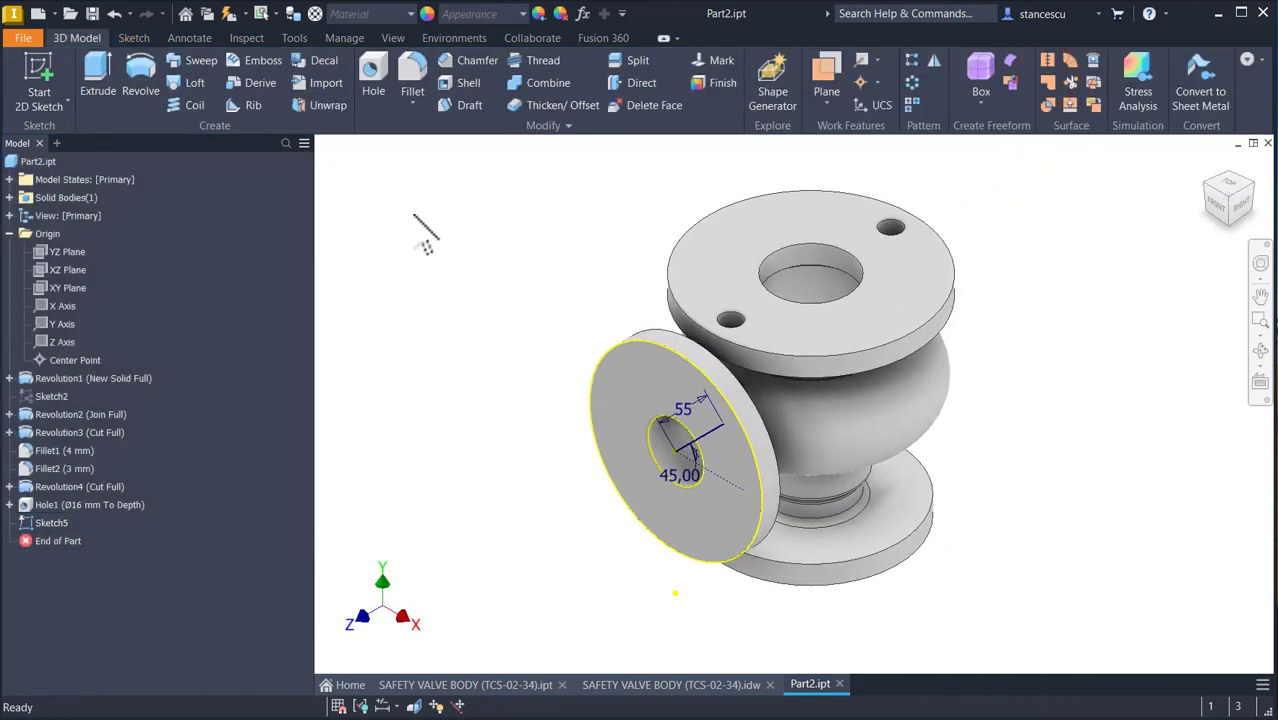
Cut a 16 mm hole in the side flange at the outer end of the 45° sketch line, terminating at the flange's back face.
left_click(375, 78)
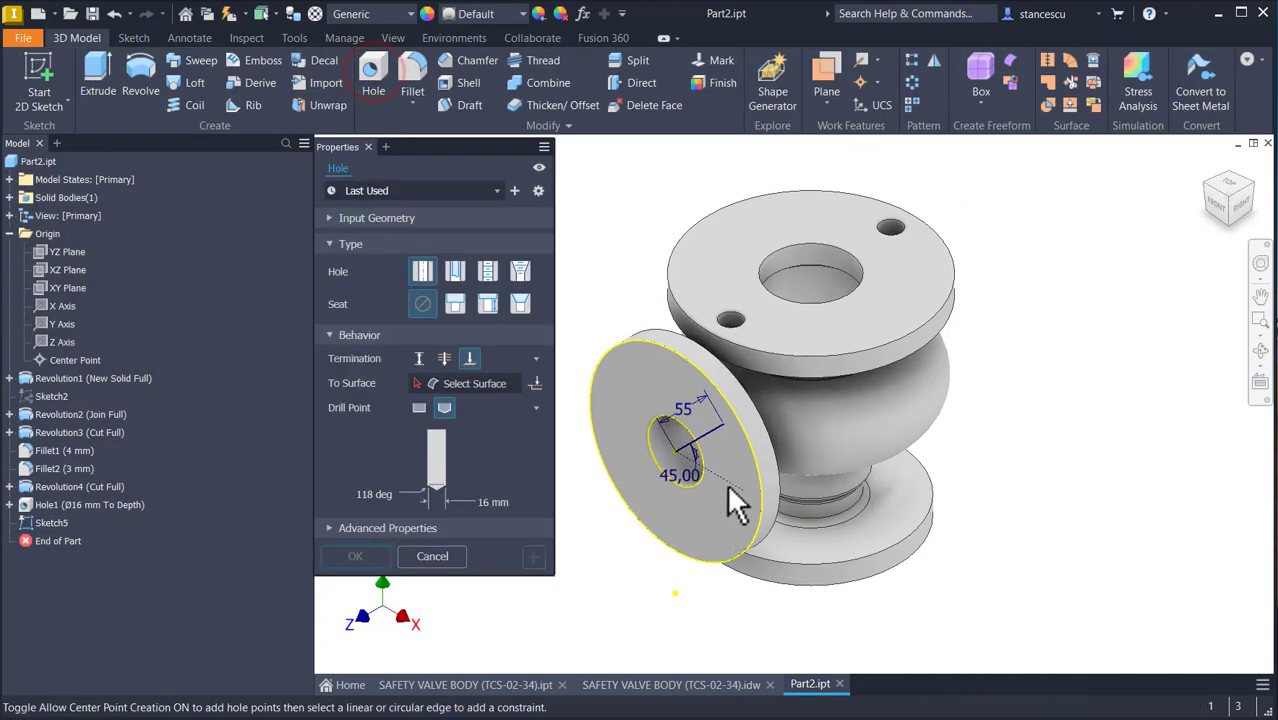
left_click(721, 428)
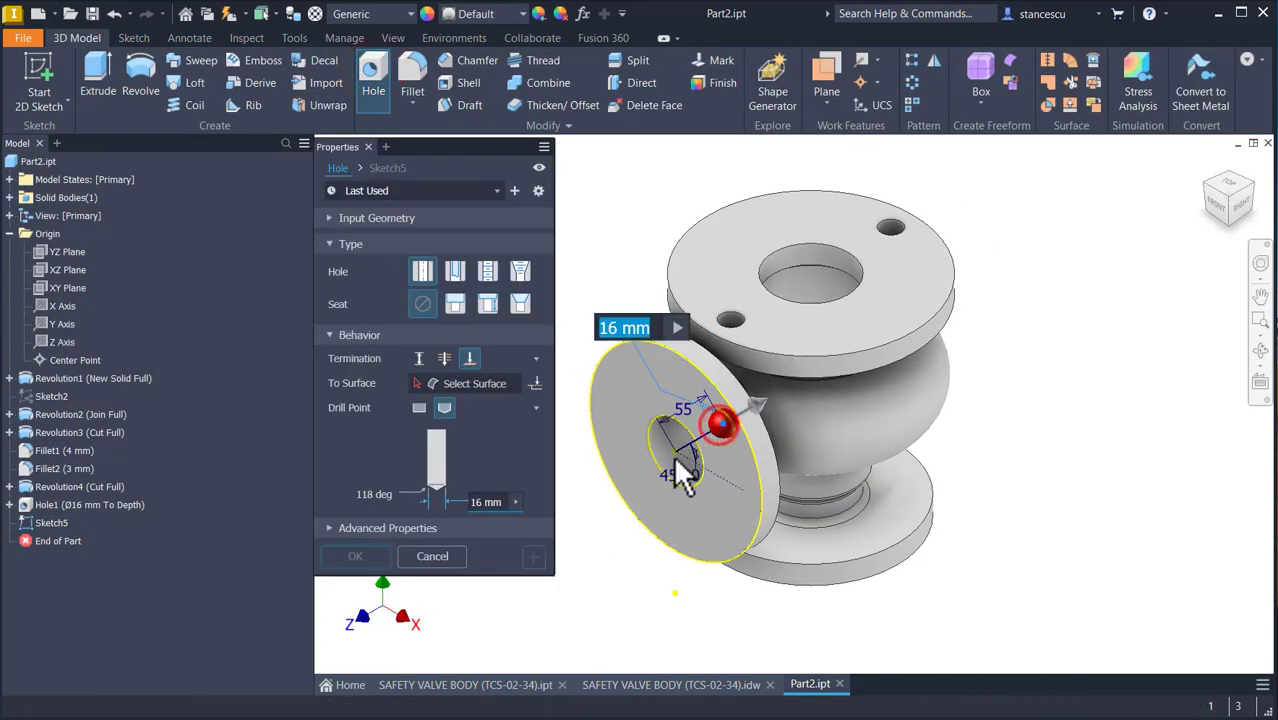
left_click(478, 384)
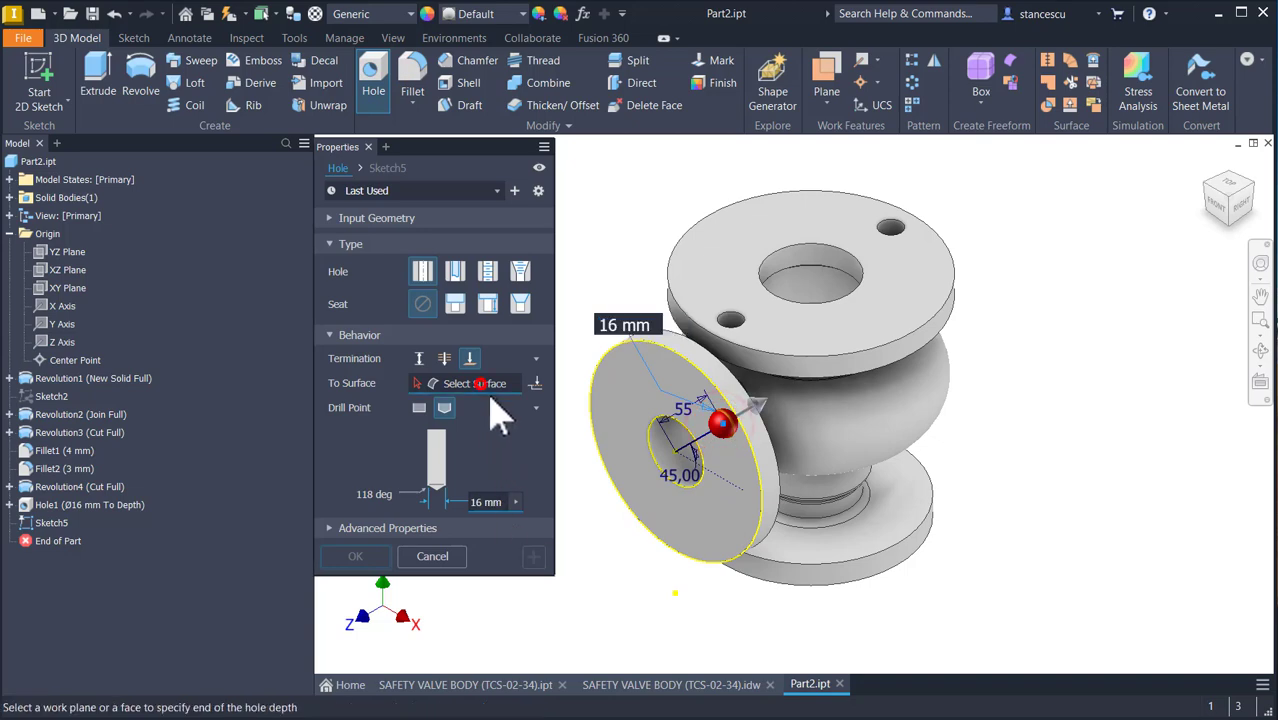
middle_click_drag(953, 568, 696, 567, "shift")
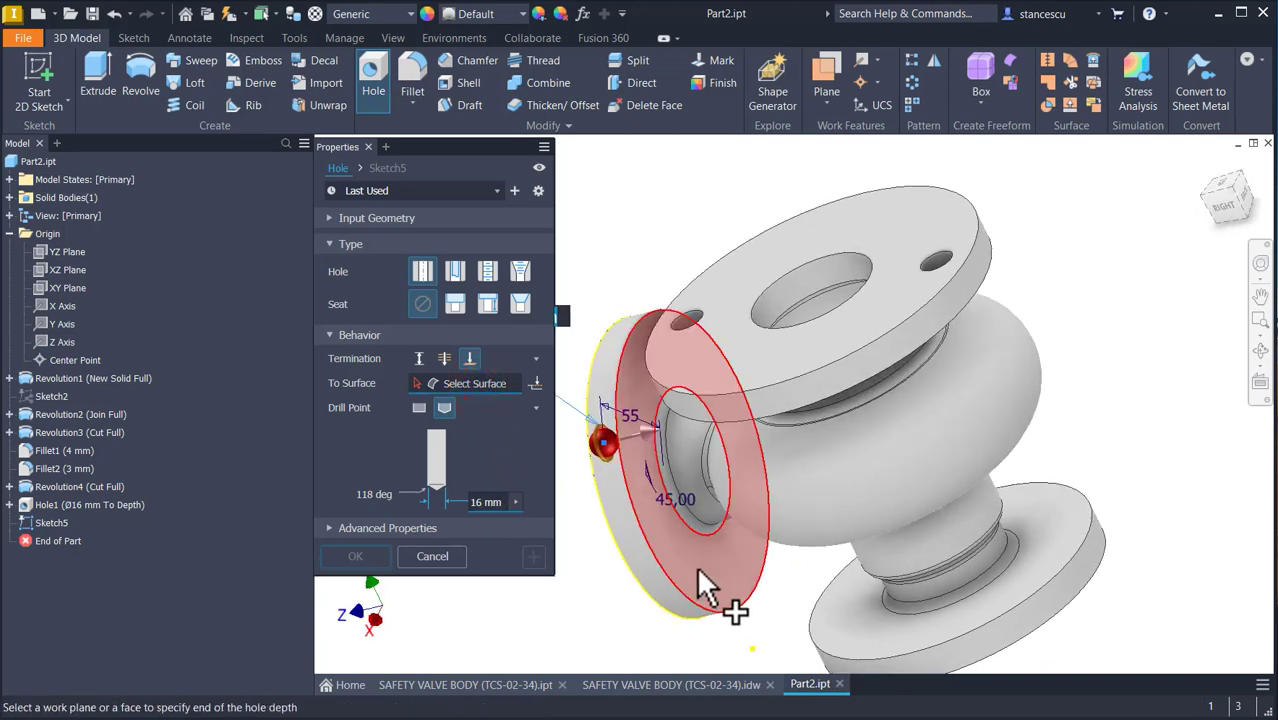
left_click(697, 567)
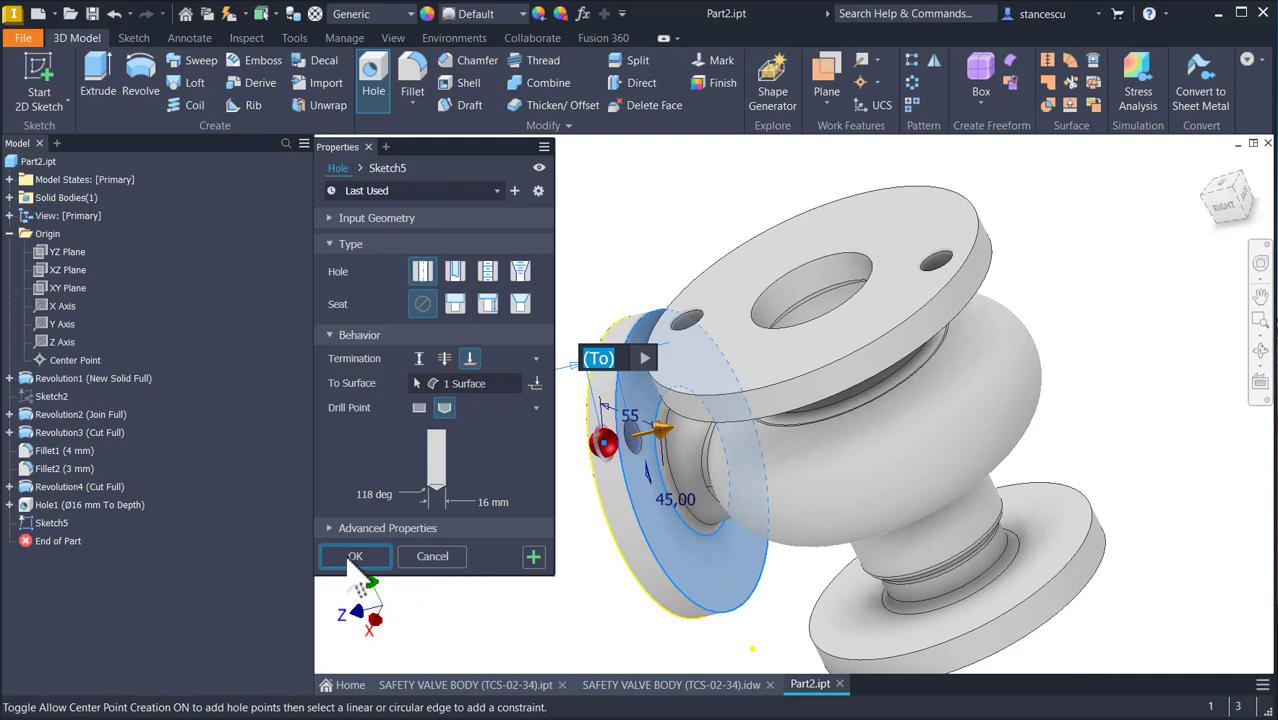
left_click(350, 558)
middle_click_drag(443, 590, 555, 512, "shift")
key("F6")
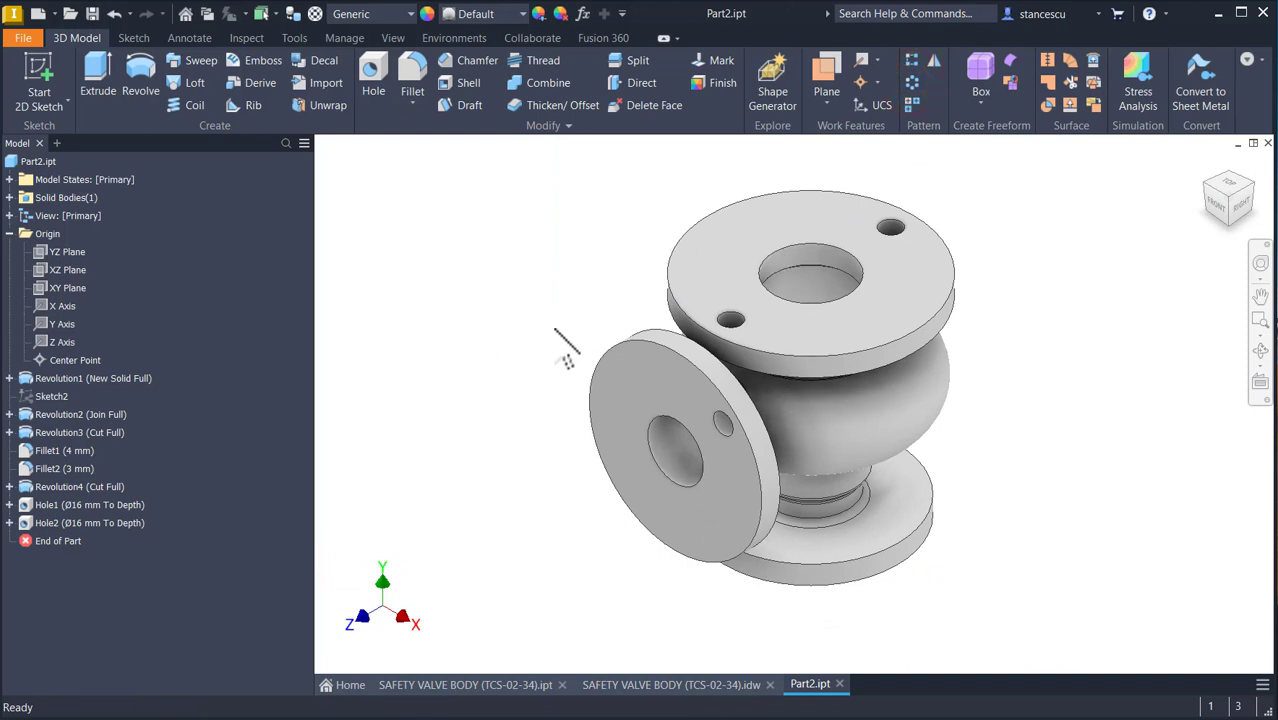
Circular-pattern the side flange hole as 4 instances over 360° around the flange's axis.
left_click(912, 83)
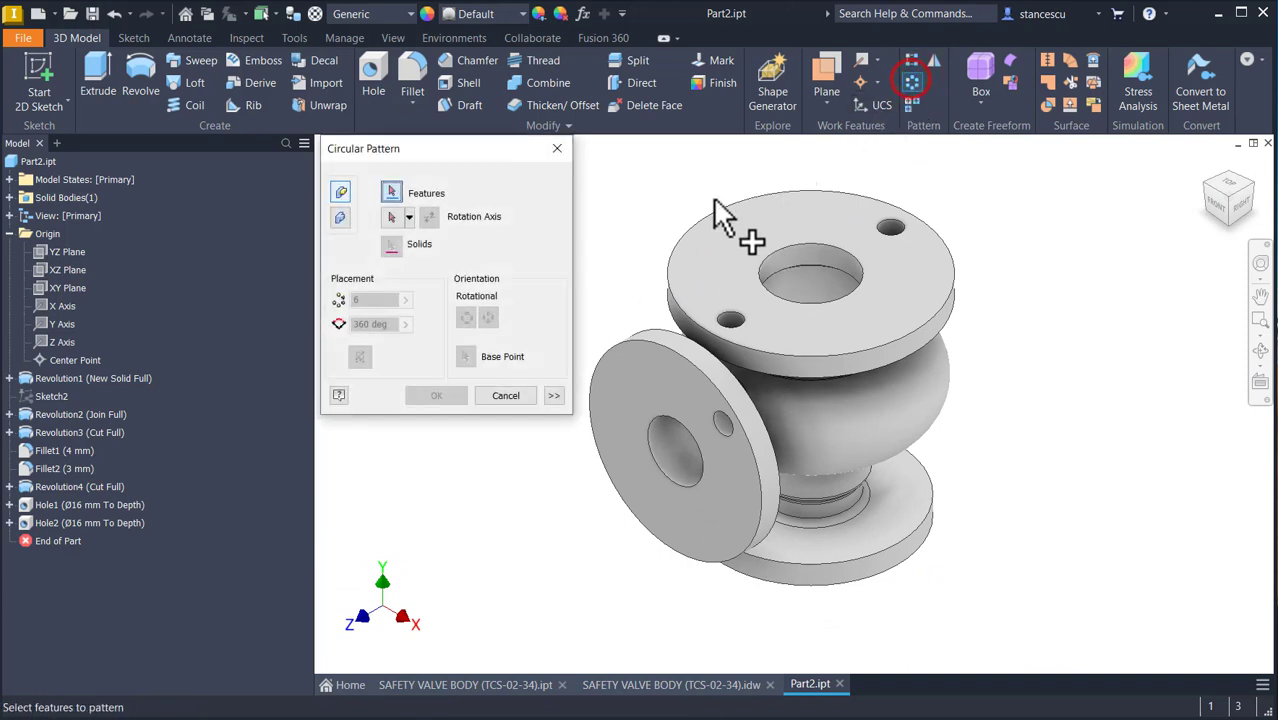
left_click(75, 520)
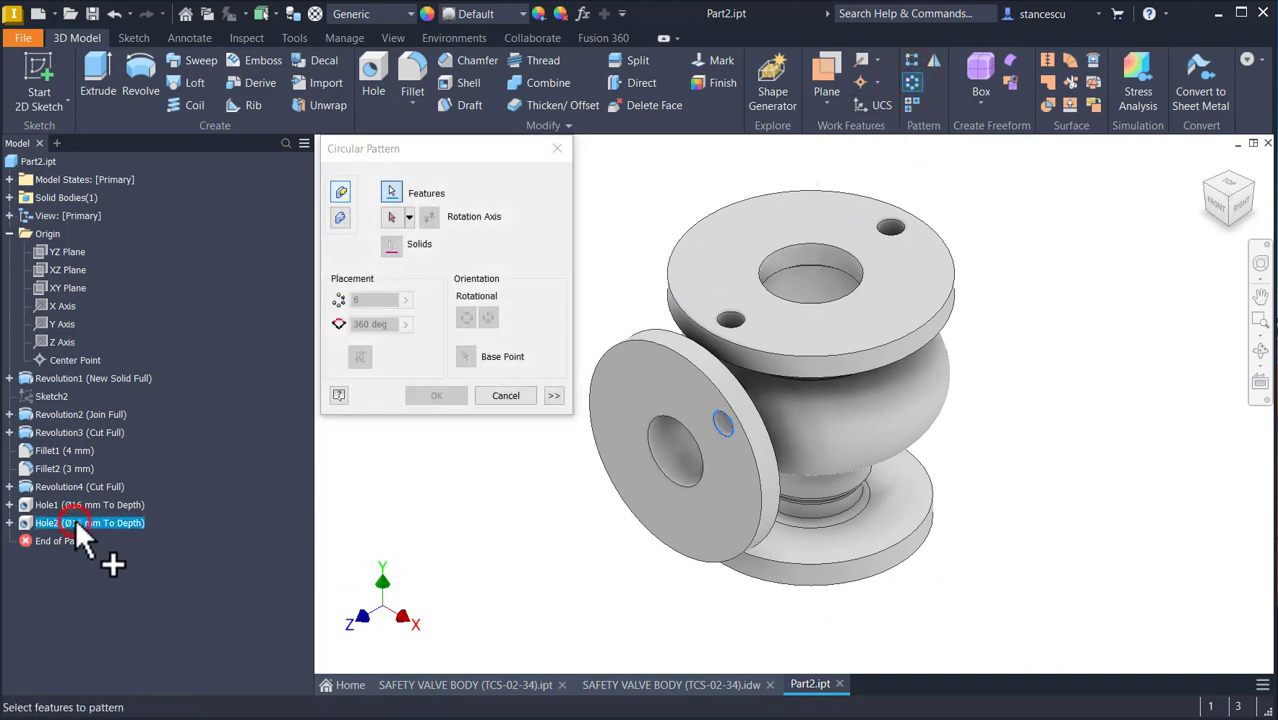
left_click(392, 218)
left_click(757, 450)
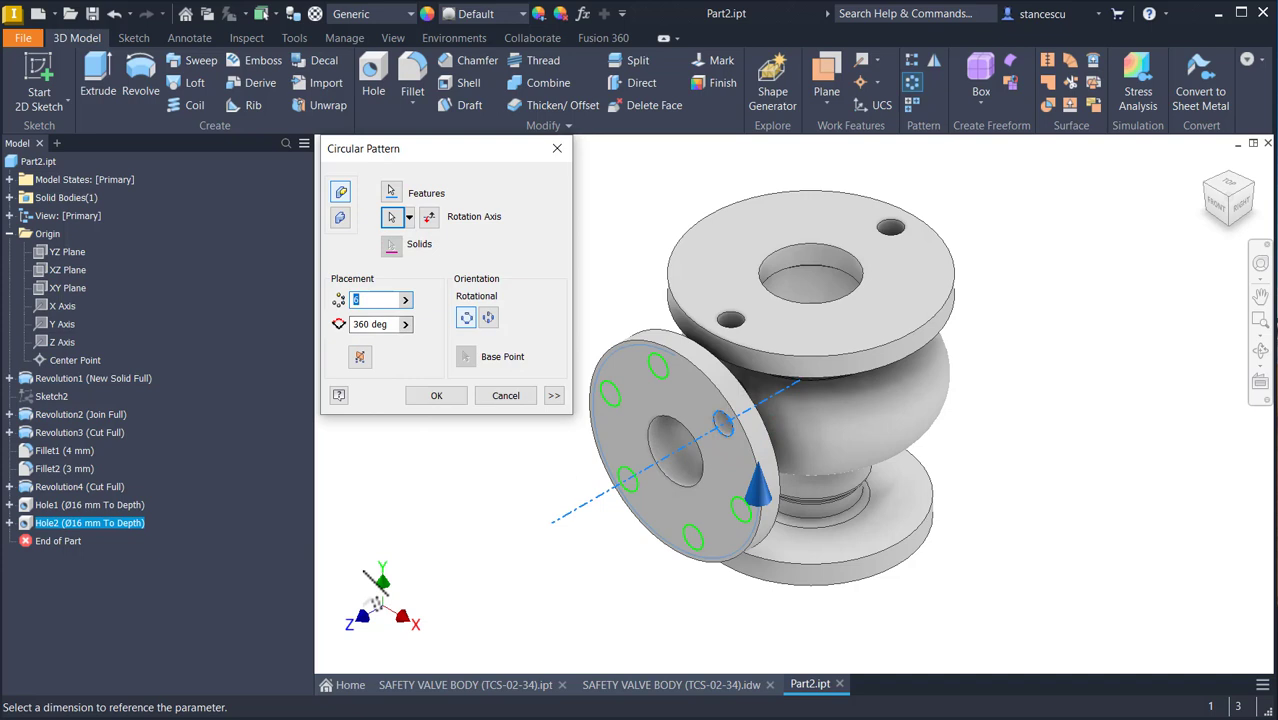
left_click(445, 395)
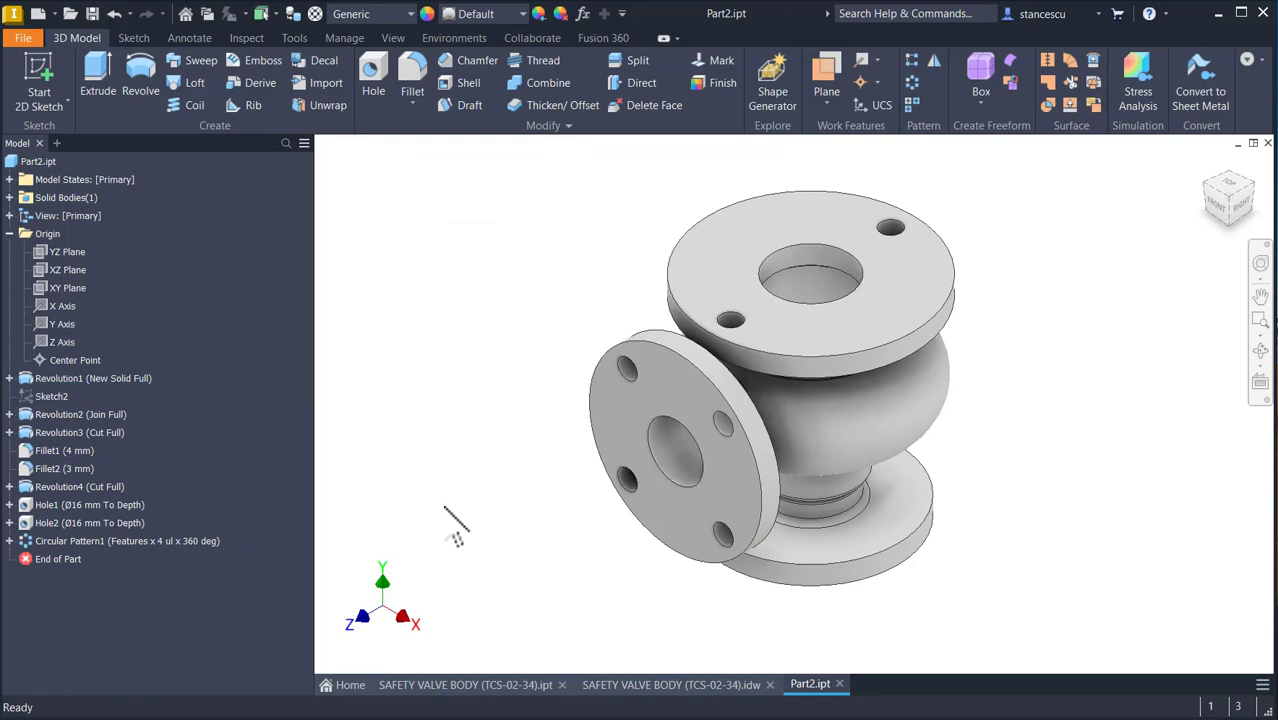
Check the bottom flange's hole layout in the drawing, and start a sketch on the part's bottom flange underside.
left_click(650, 685)
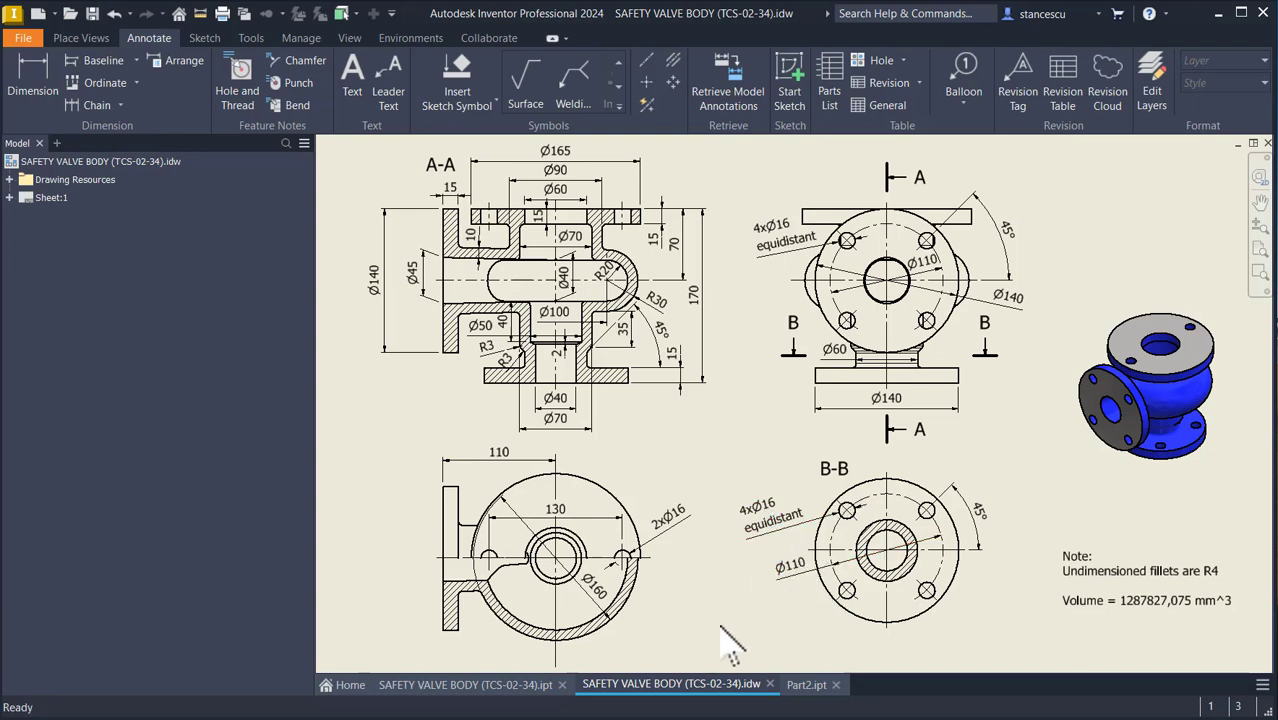
left_click(805, 685)
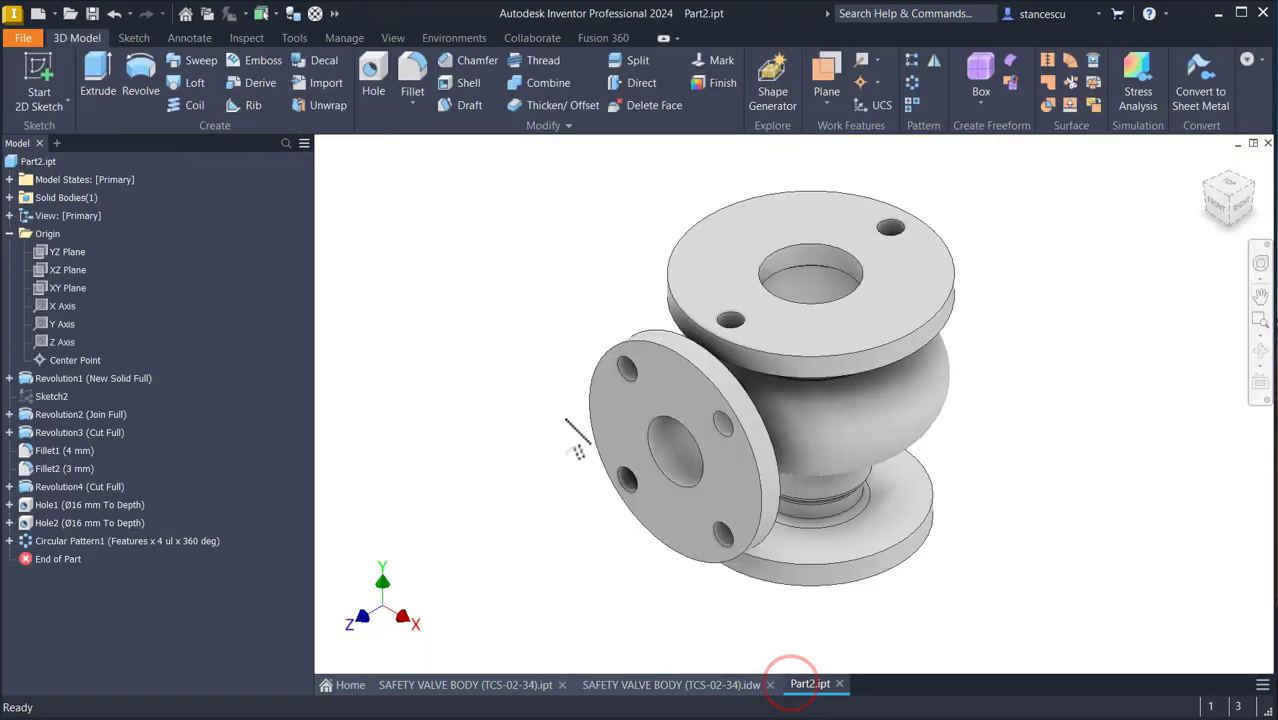
middle_click_drag(957, 615, 893, 542, "shift")
left_click(907, 545)
left_click(997, 515)
key("s")
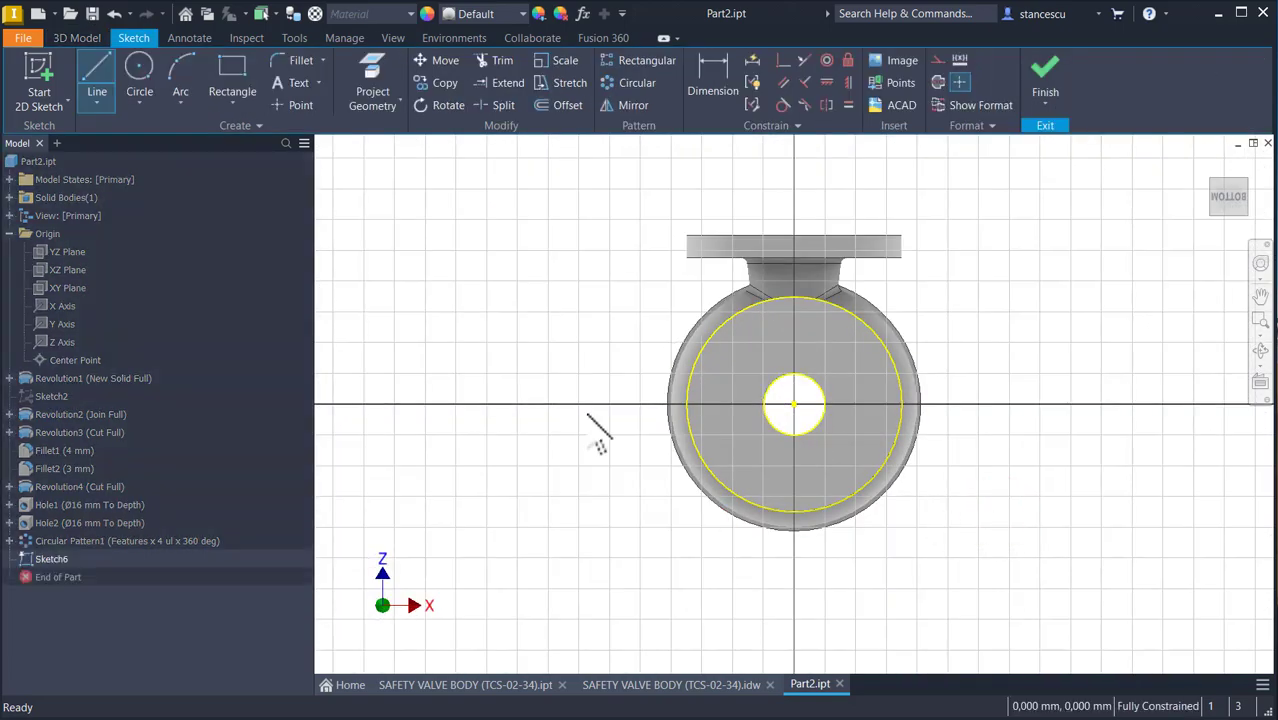
Sketch a 110/2 mm line at 45° from the bottom flange's centre, and finish the sketch.
left_click(100, 80)
left_click(794, 404)
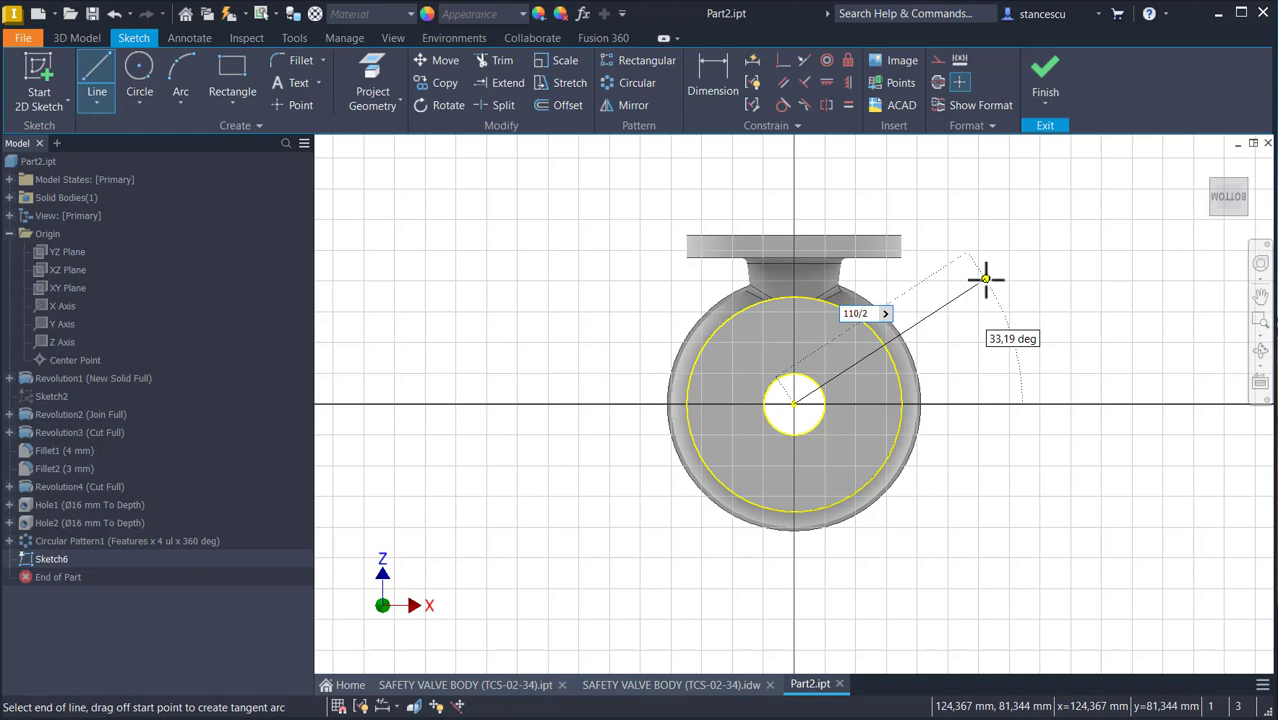
type("110/2")
key("Tab")
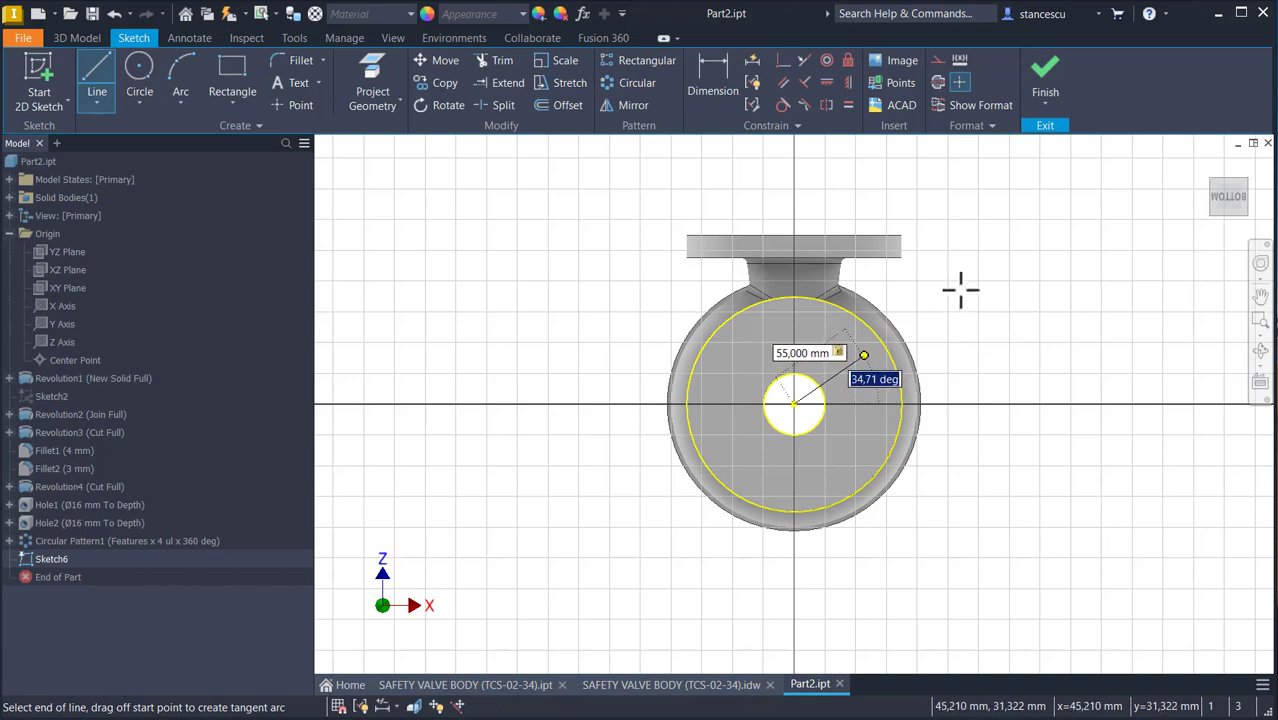
type("45")
key("Return")
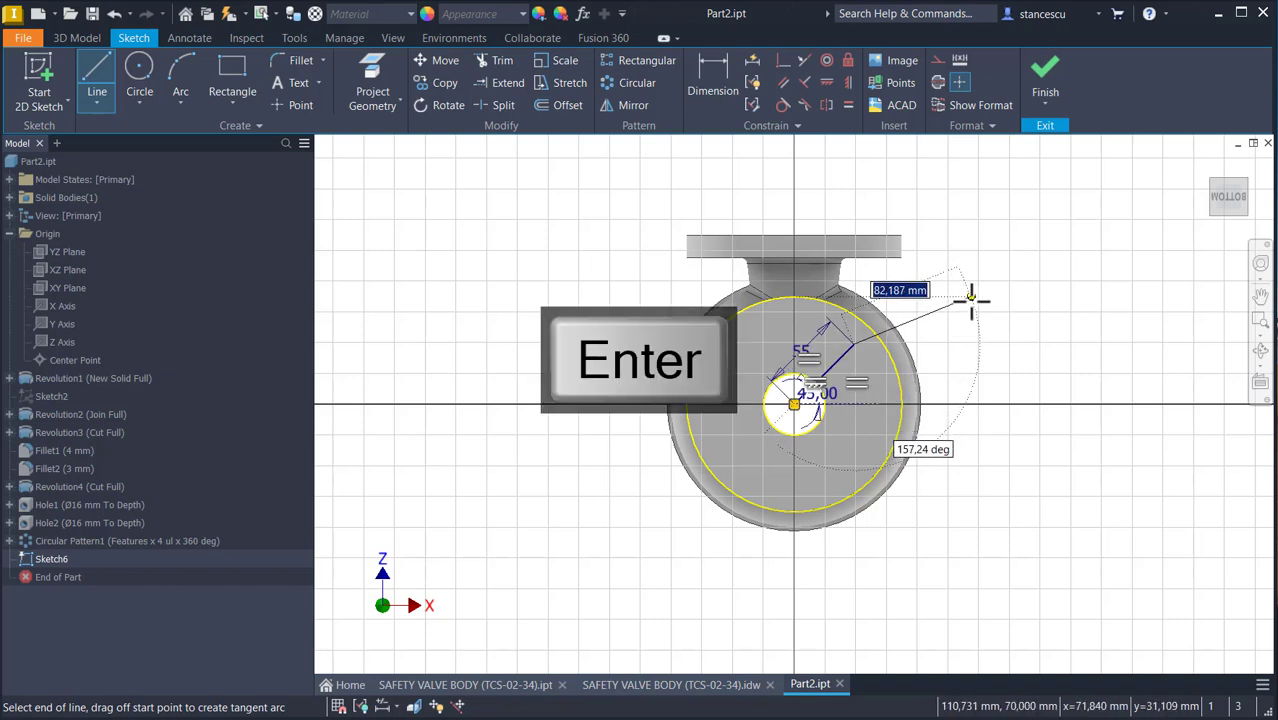
key("Escape")
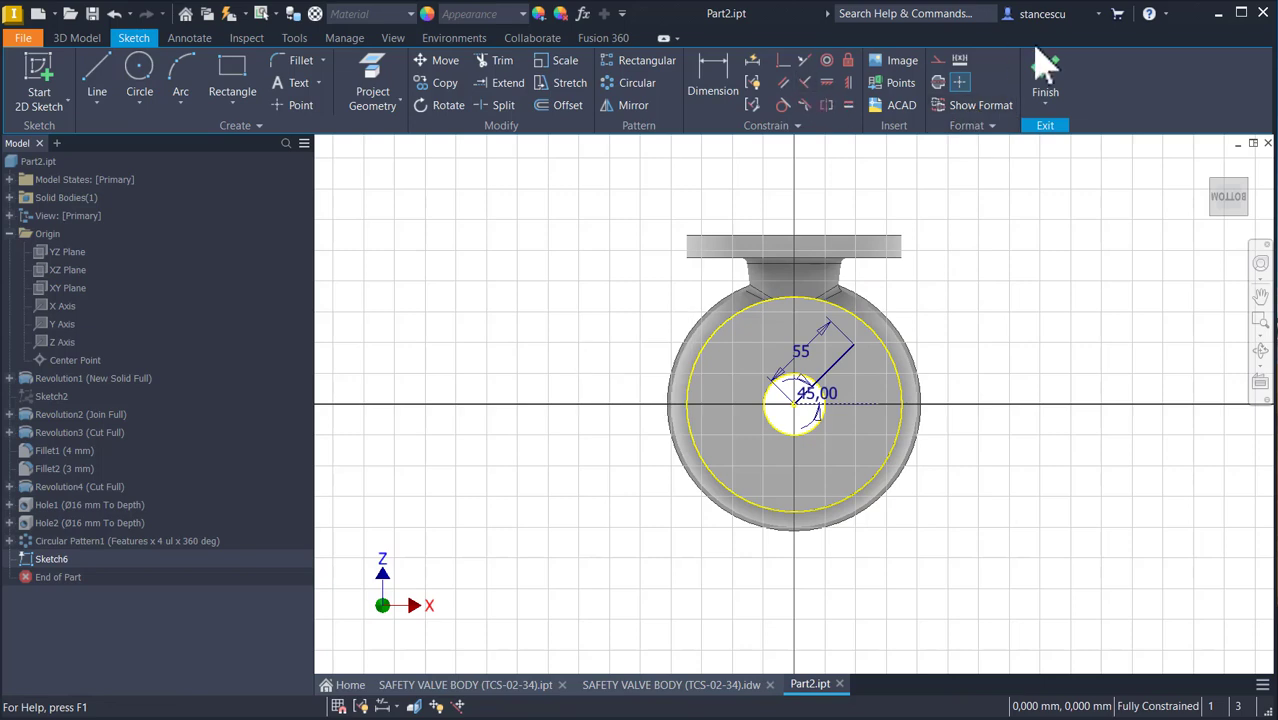
left_click(1045, 70)
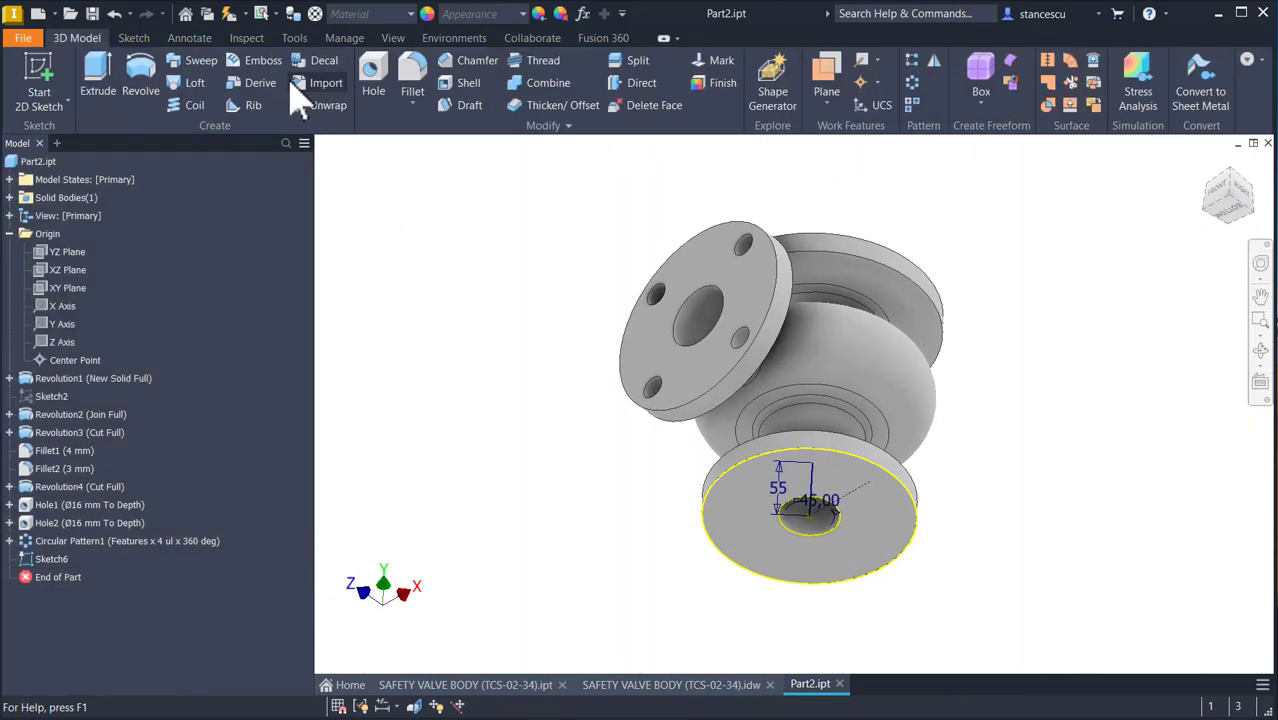
Cut a 16 mm hole at the outer end of the bottom flange's sketch line, terminating at the flange's upper face.
left_click(385, 85)
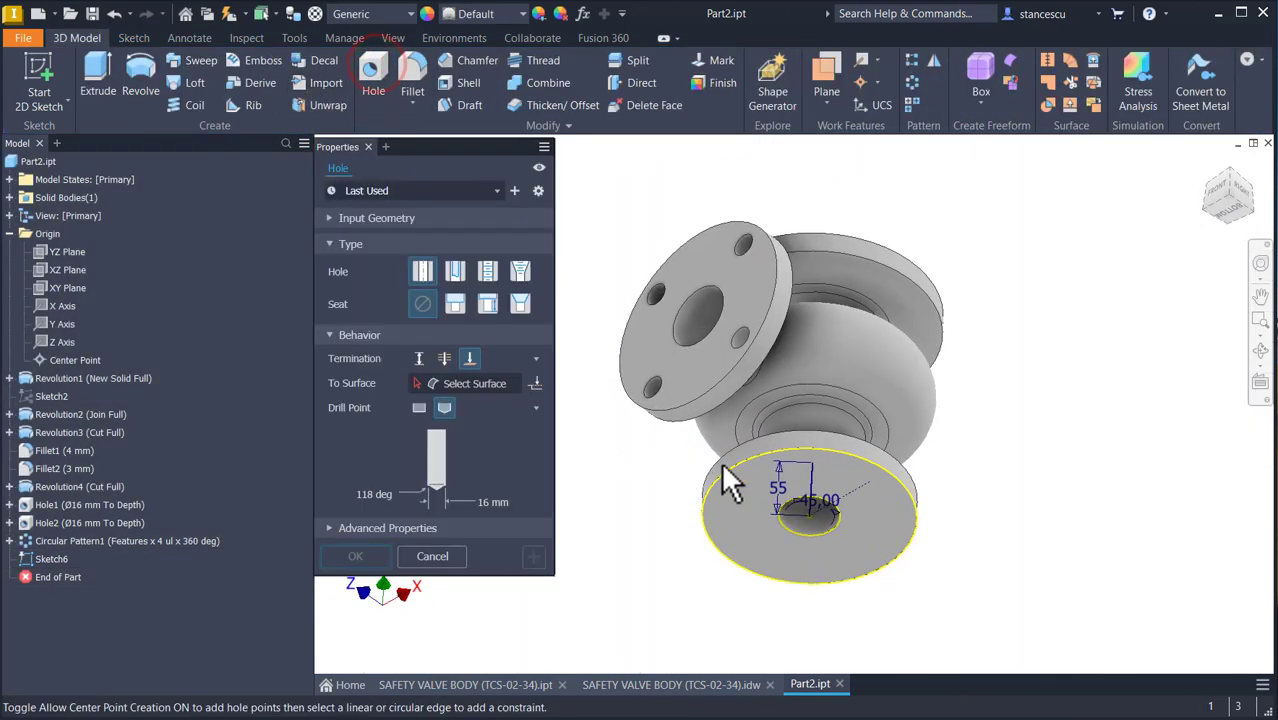
left_click(812, 465)
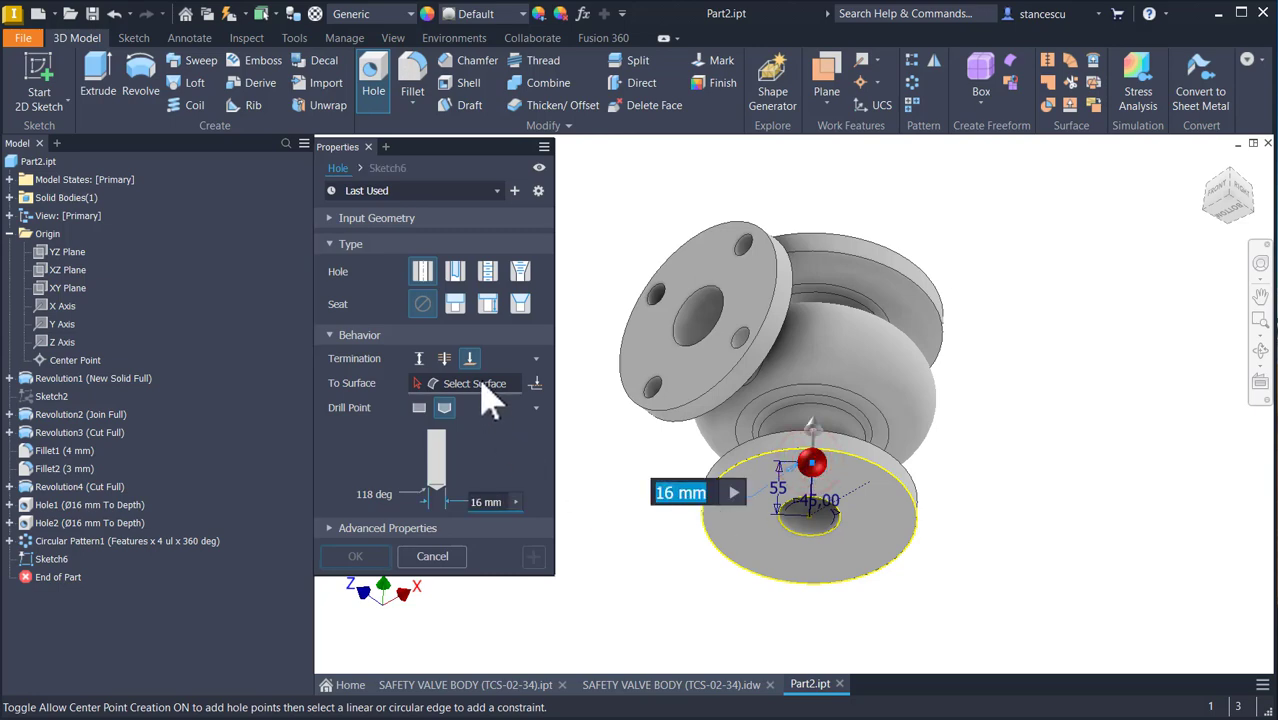
left_click(482, 384)
middle_click_drag(946, 512, 904, 506, "shift")
left_click(916, 530)
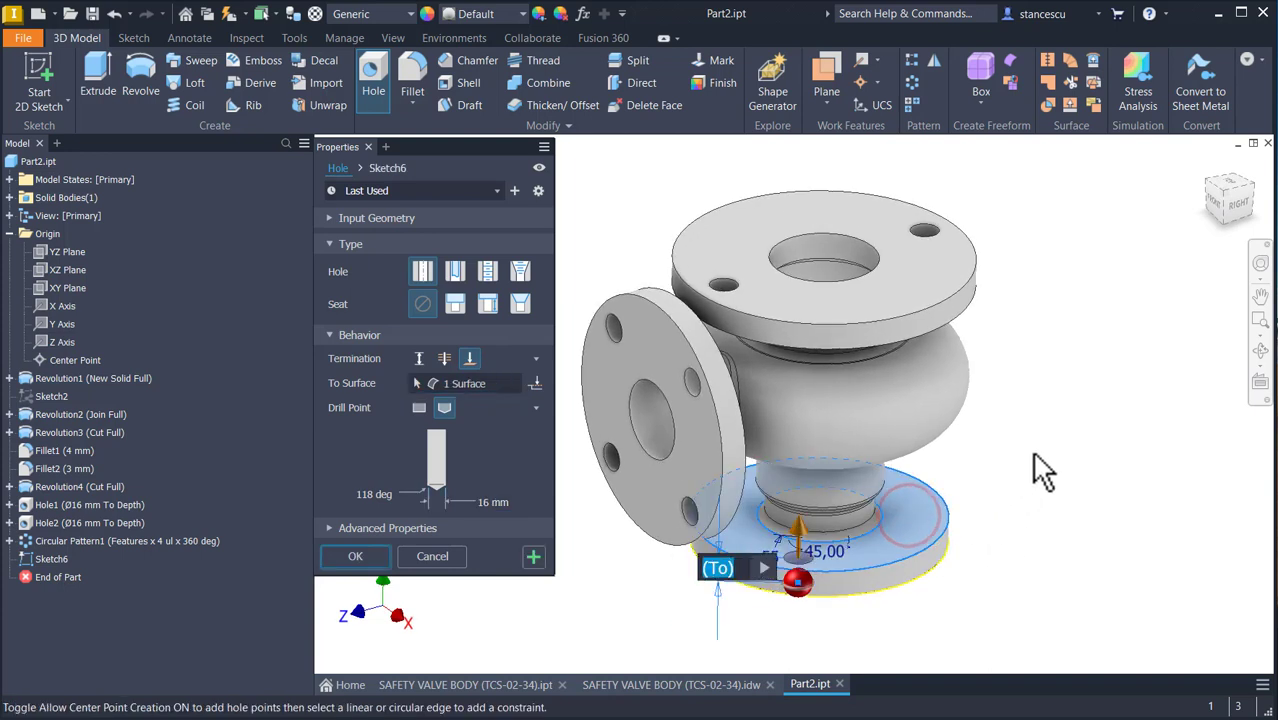
left_click(347, 561)
key("F6")
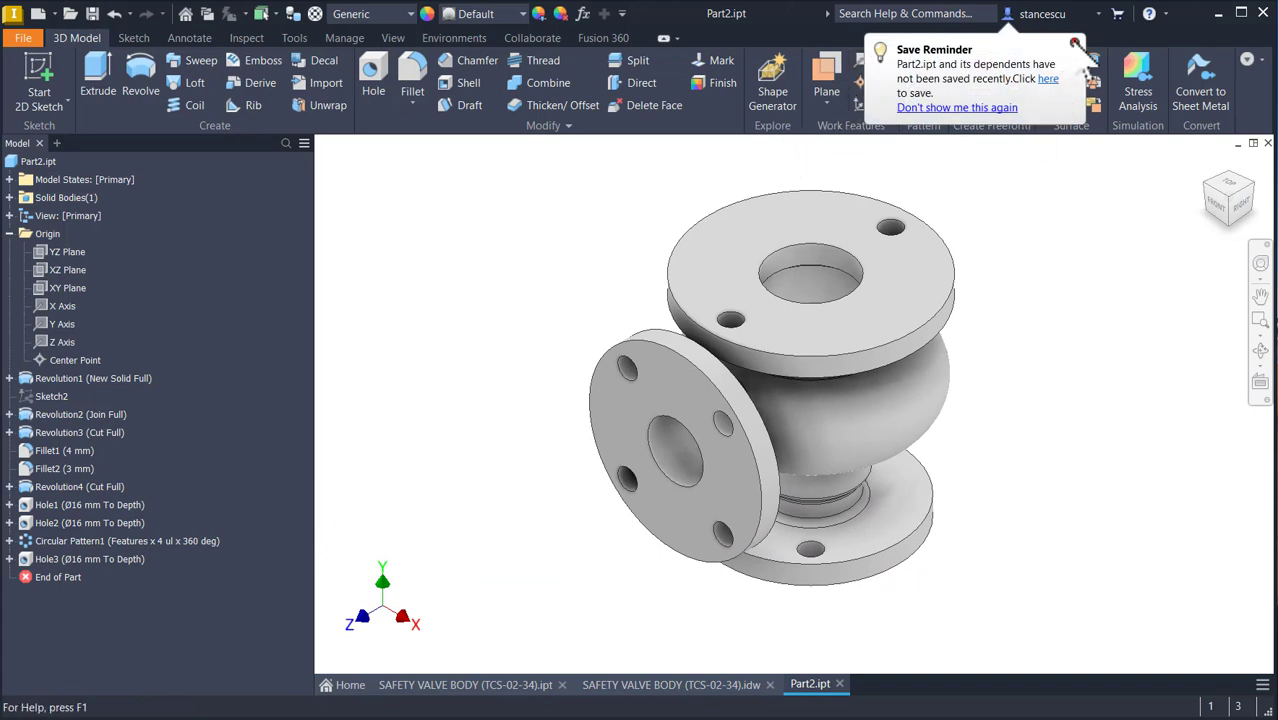
left_click(1075, 44)
Circular-pattern the bottom flange hole as 4 instances over 360° around the flange's vertical axis.
left_click(912, 80)
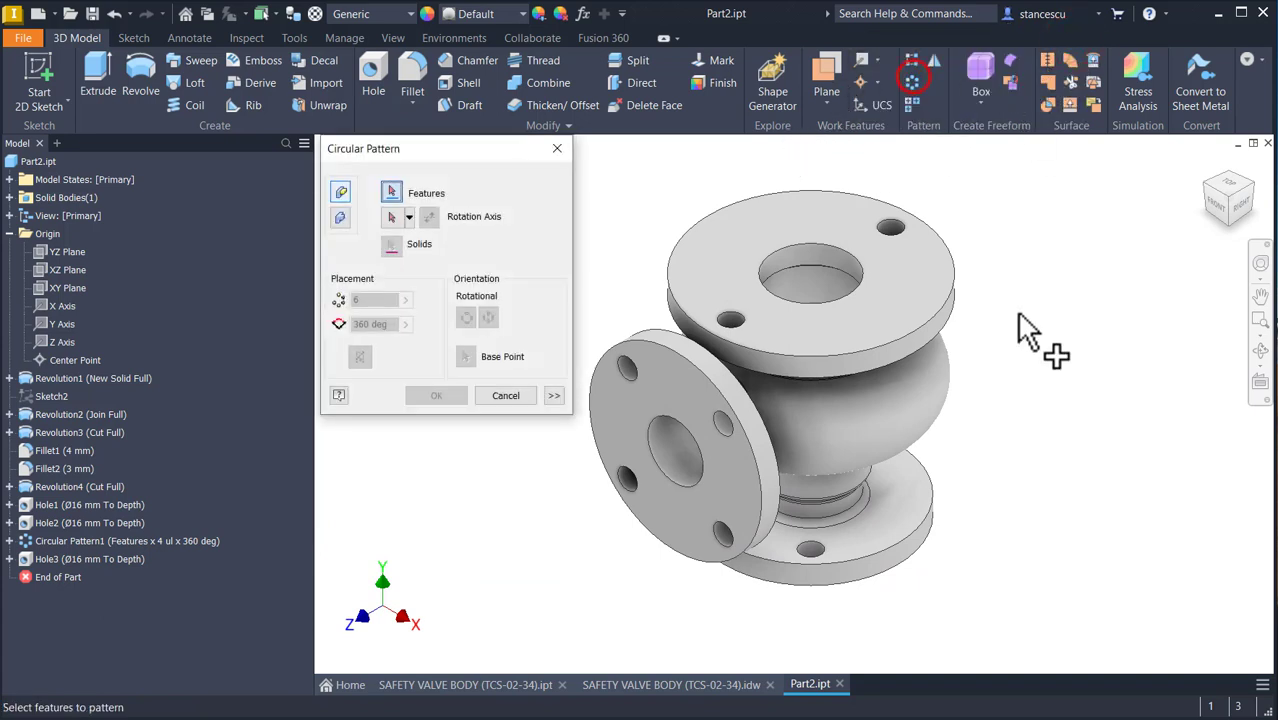
left_click(57, 562)
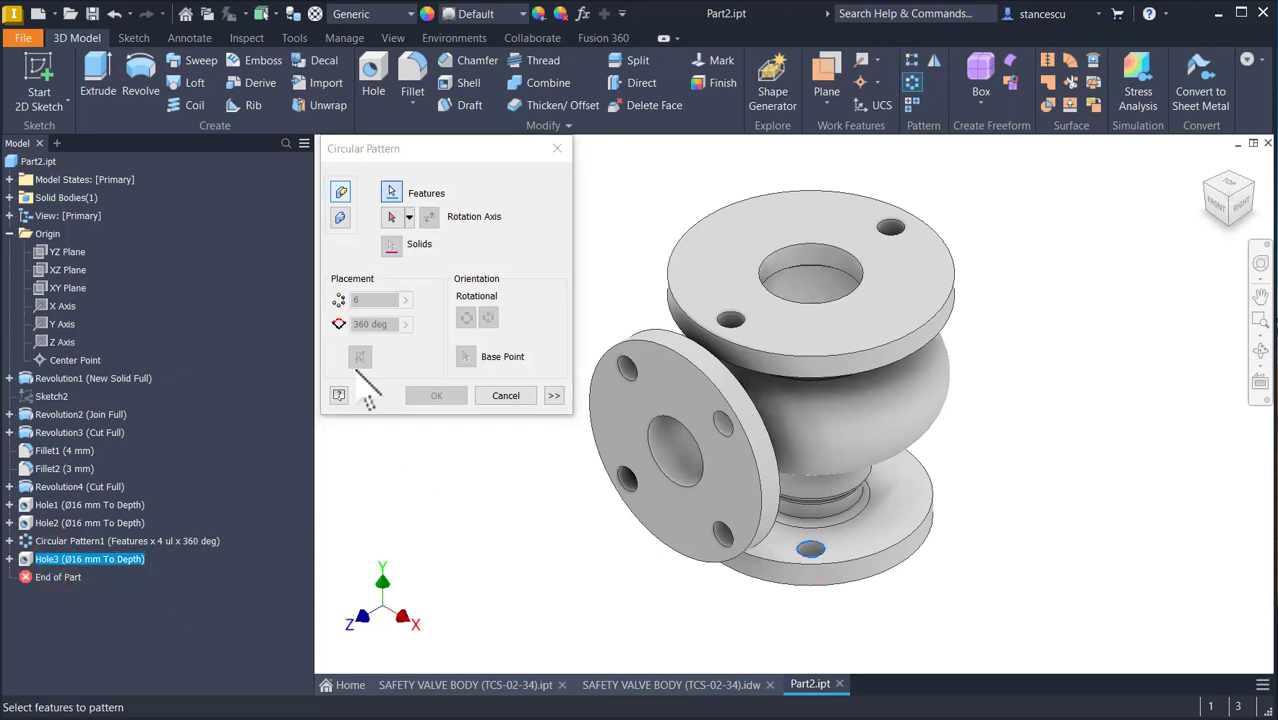
left_click(391, 217)
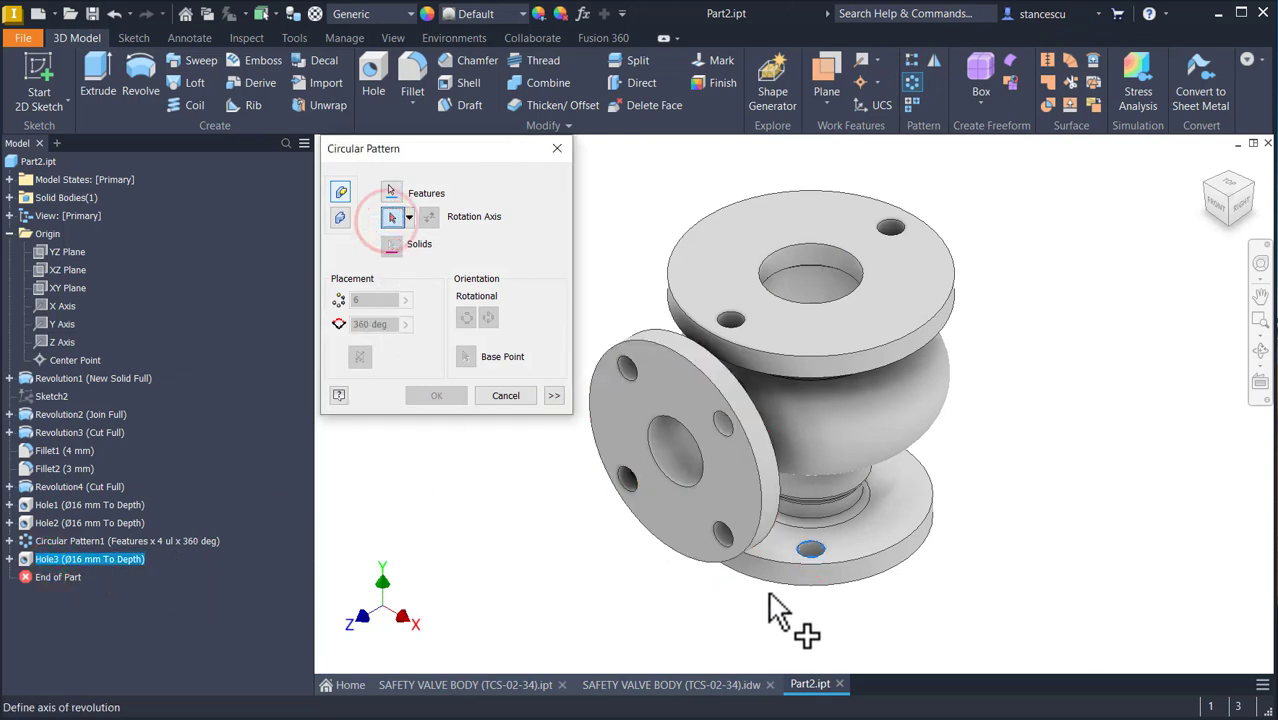
left_click(801, 586)
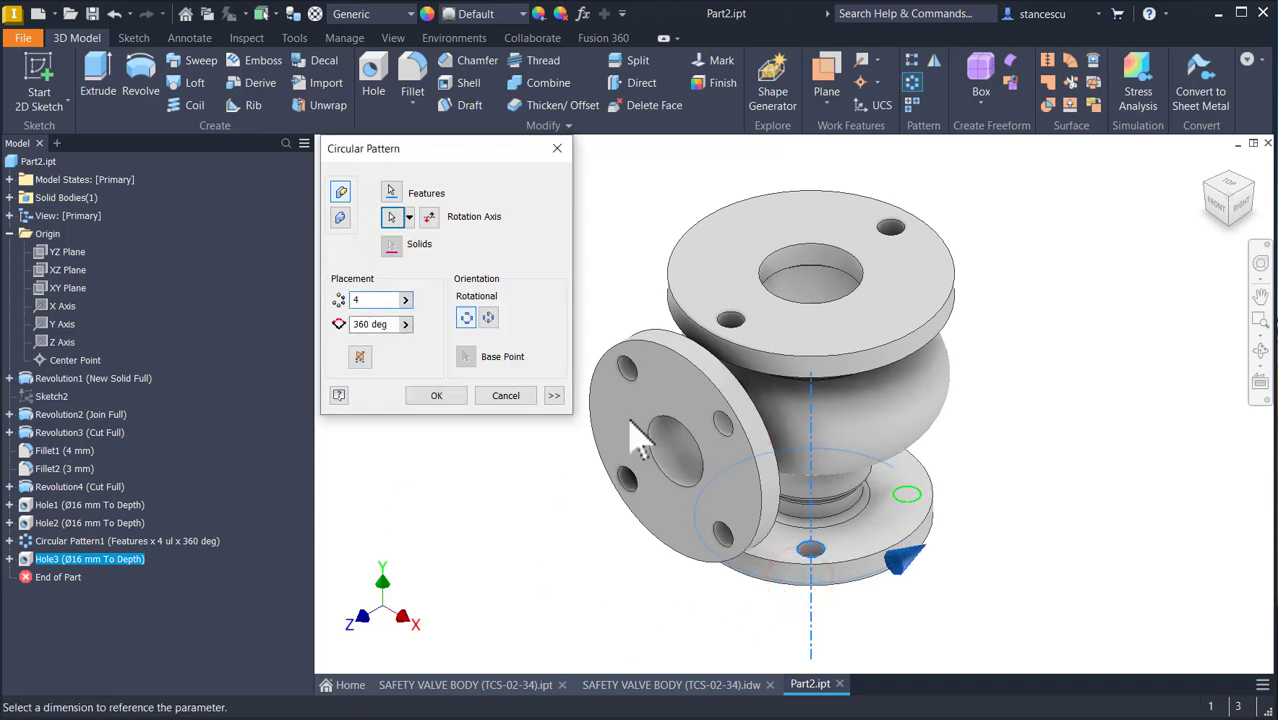
left_click(437, 396)
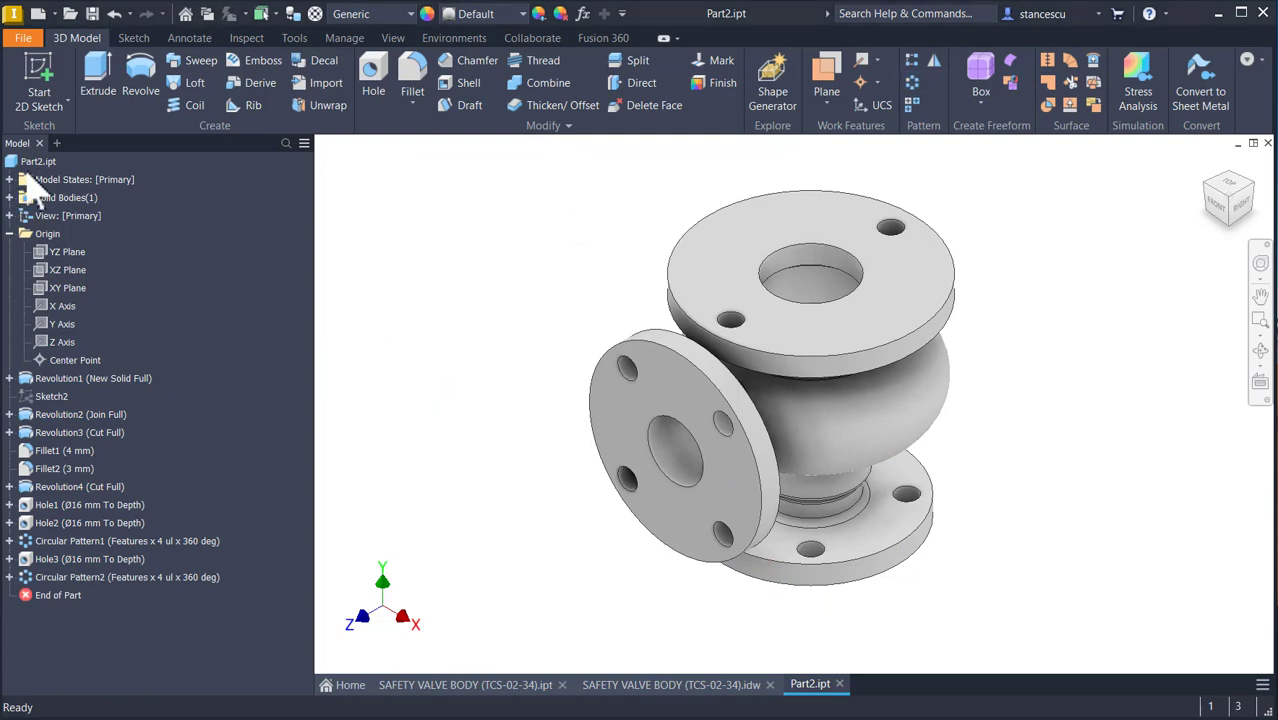
Update the part's physical properties in iProperties, and copy the volume value to compare it with the drawing's volume note.
left_click(10, 234)
left_click(17, 163)
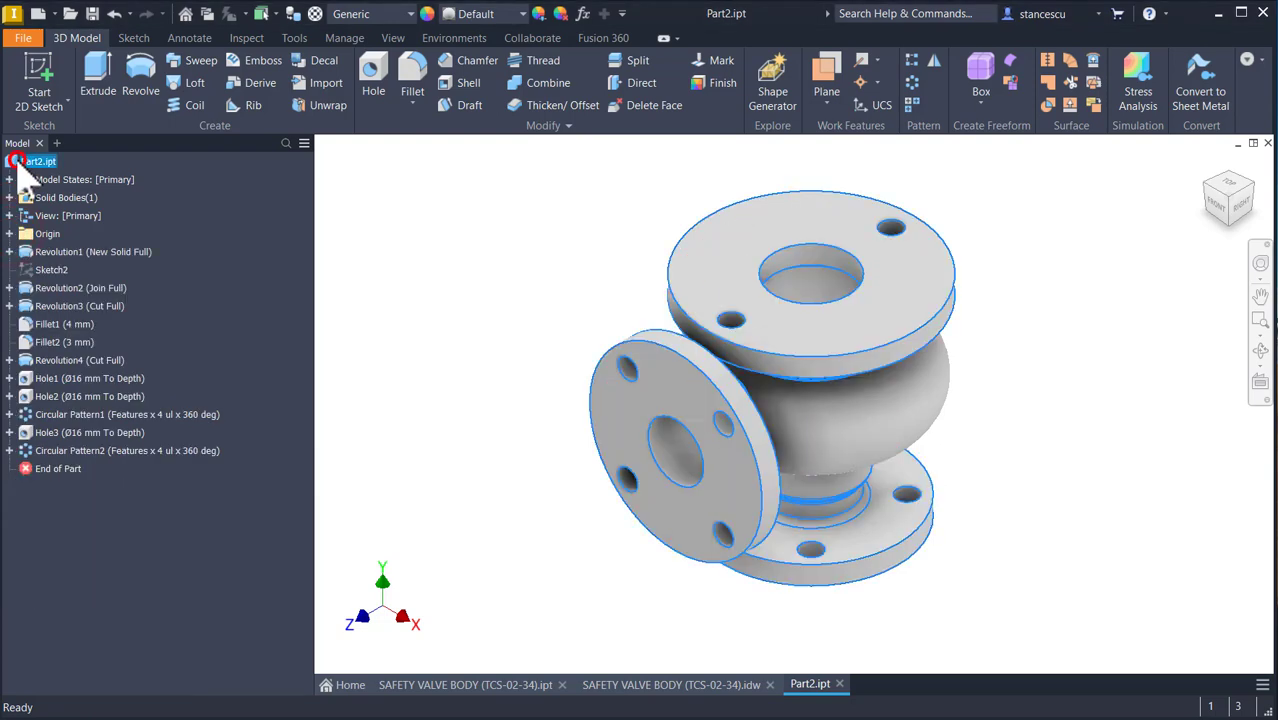
right_click(18, 164)
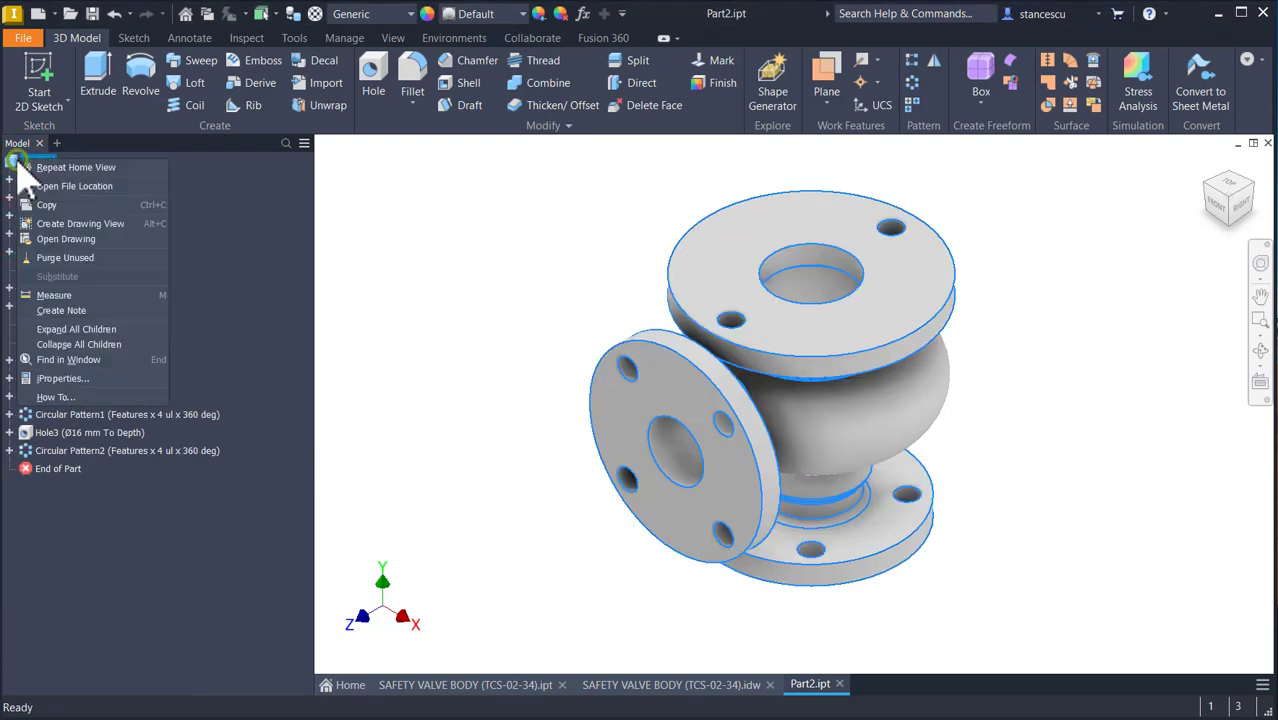
left_click(52, 378)
left_click(689, 115)
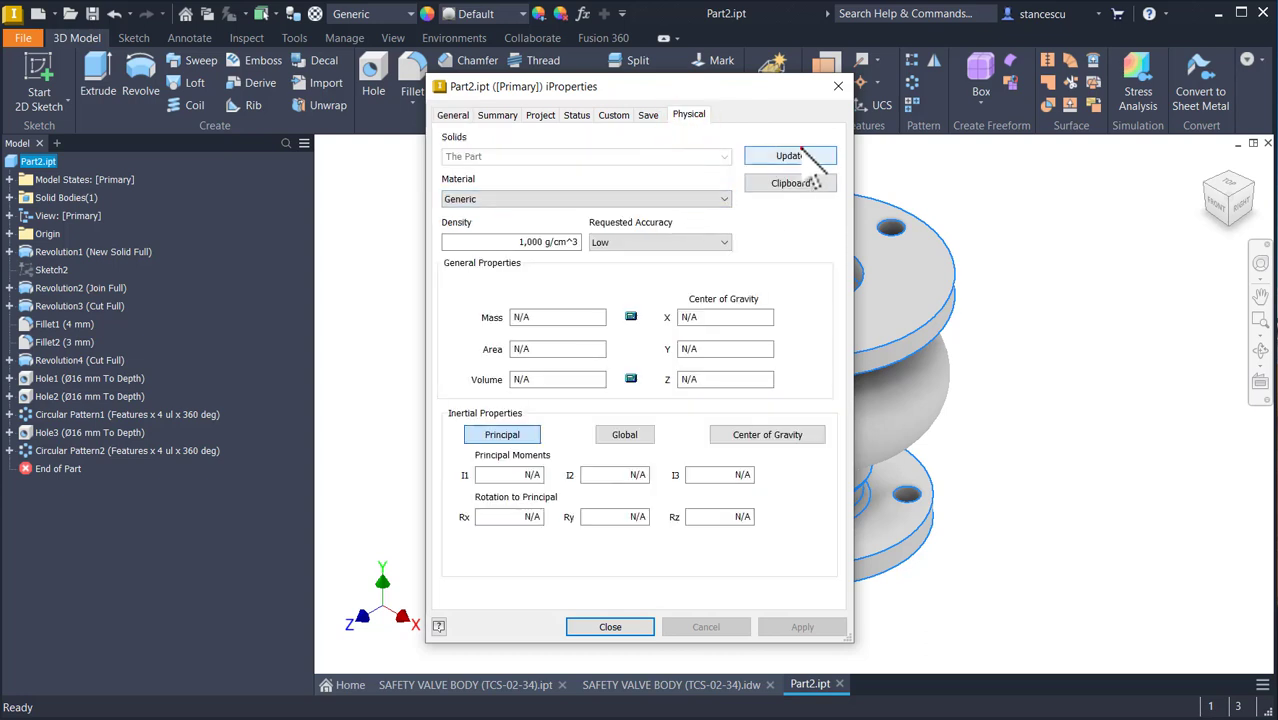
left_click(800, 156)
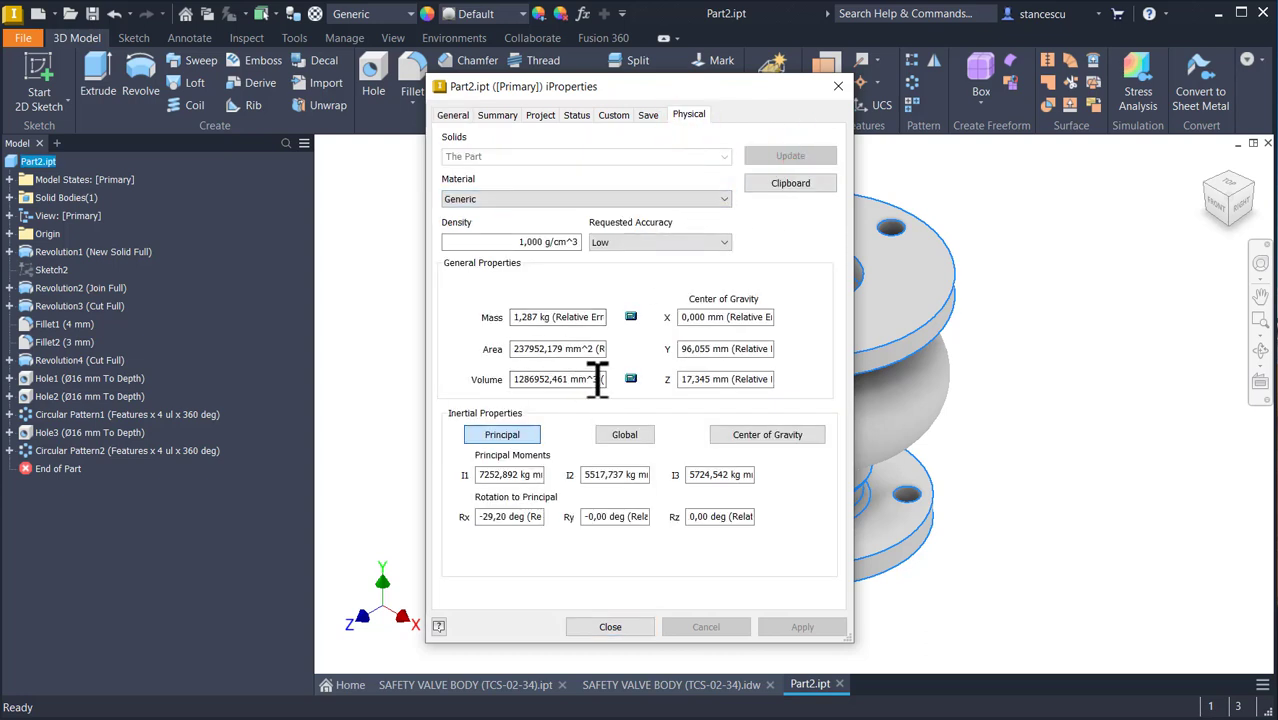
left_click_drag(597, 378, 379, 363)
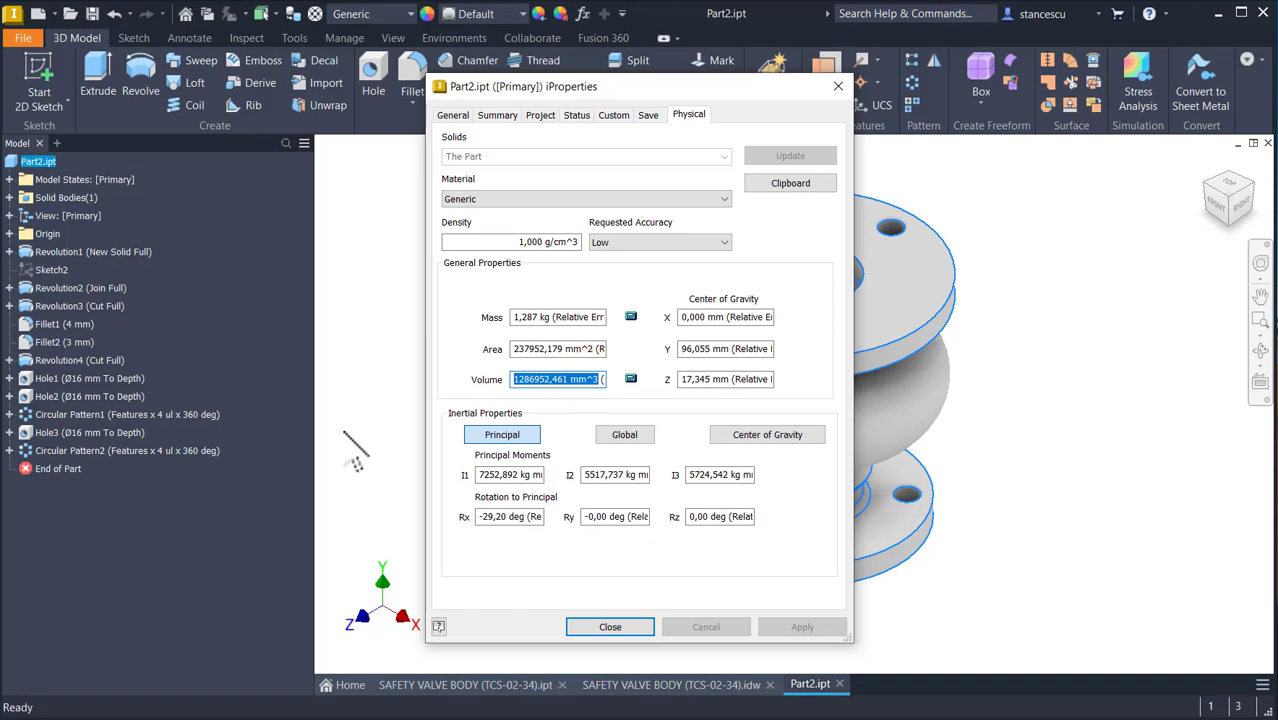
key("ctrl+c")
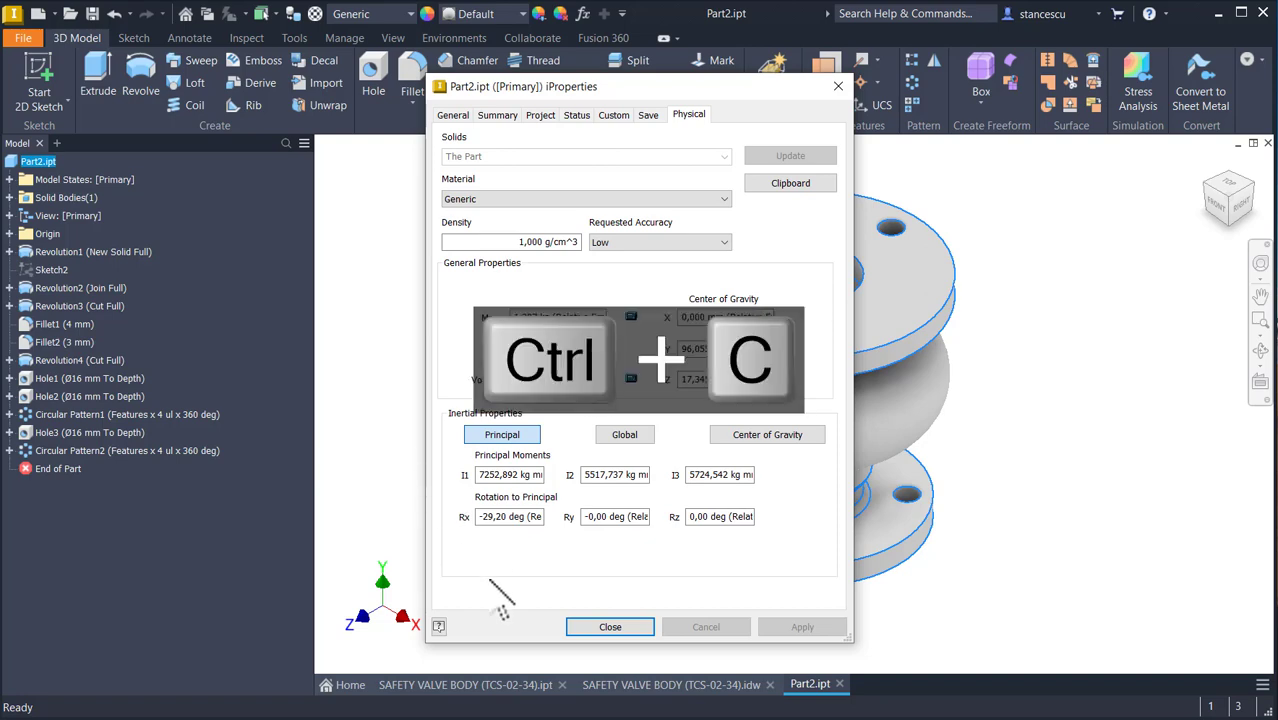
left_click(609, 626)
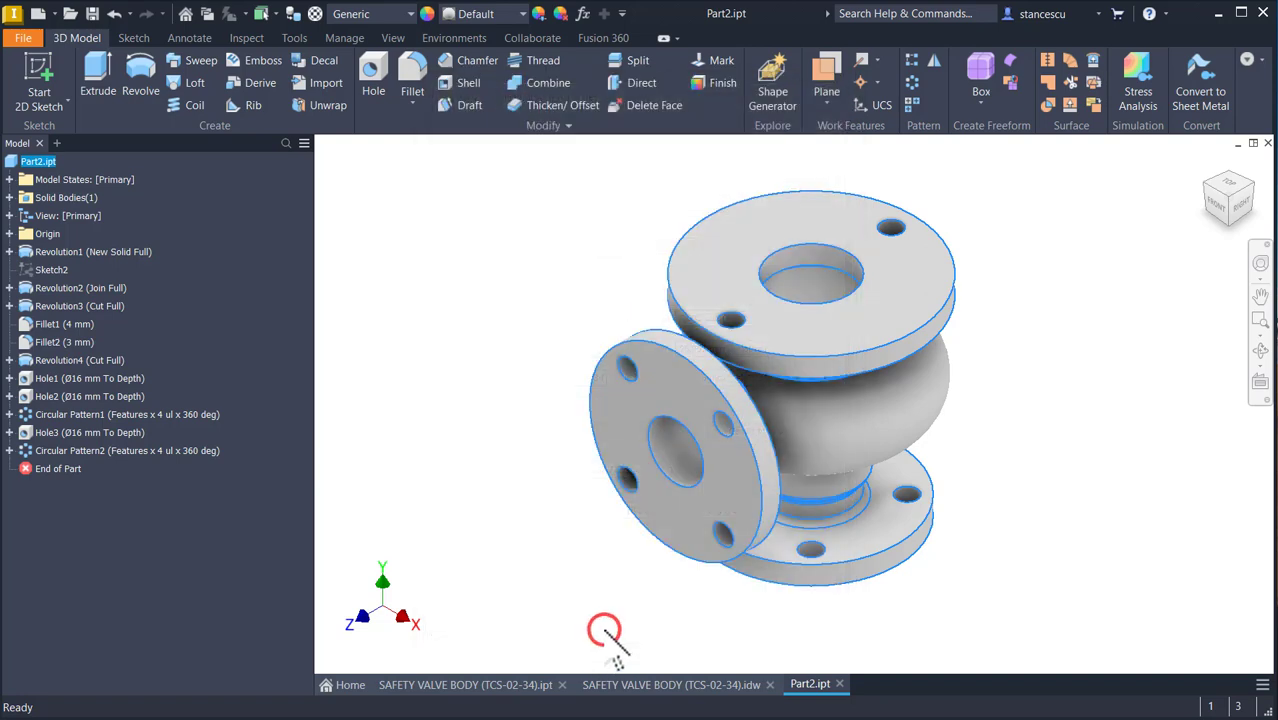
left_click(690, 683)
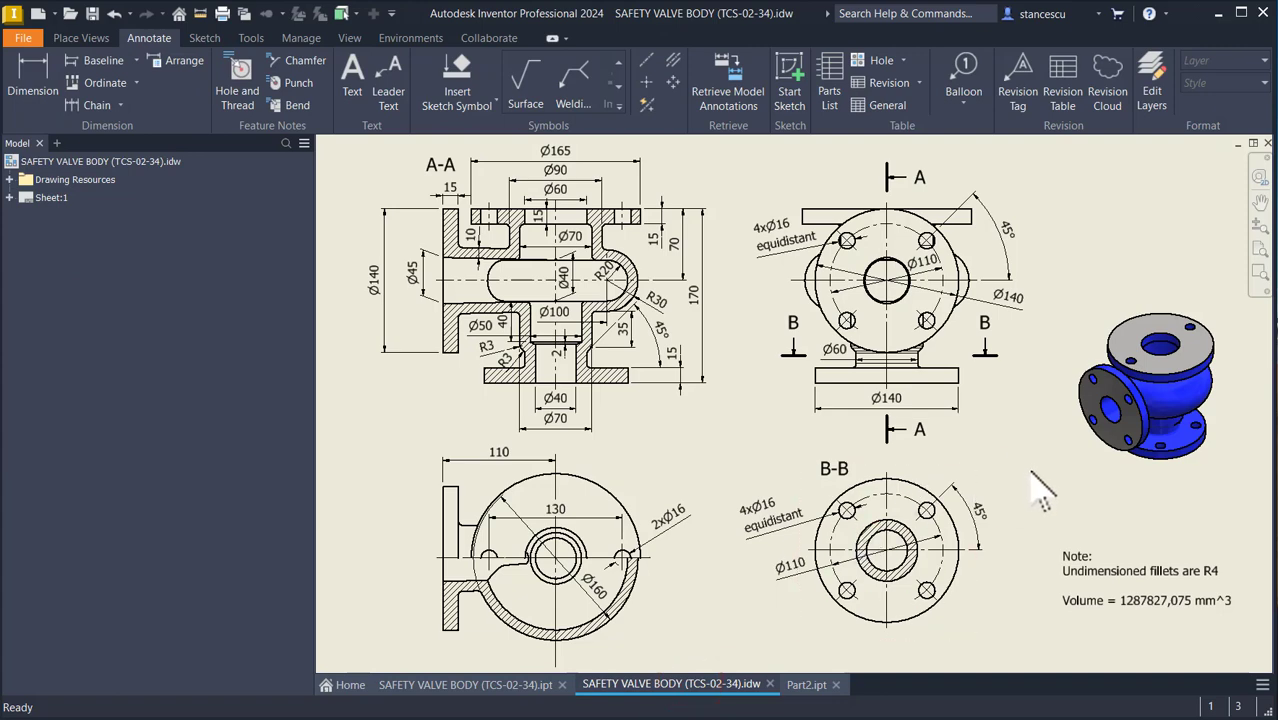
Replace the volume value in the drawing's note with the copied 1286952,461 mm^3, keeping it on the "Volume =" line.
left_click(1066, 558)
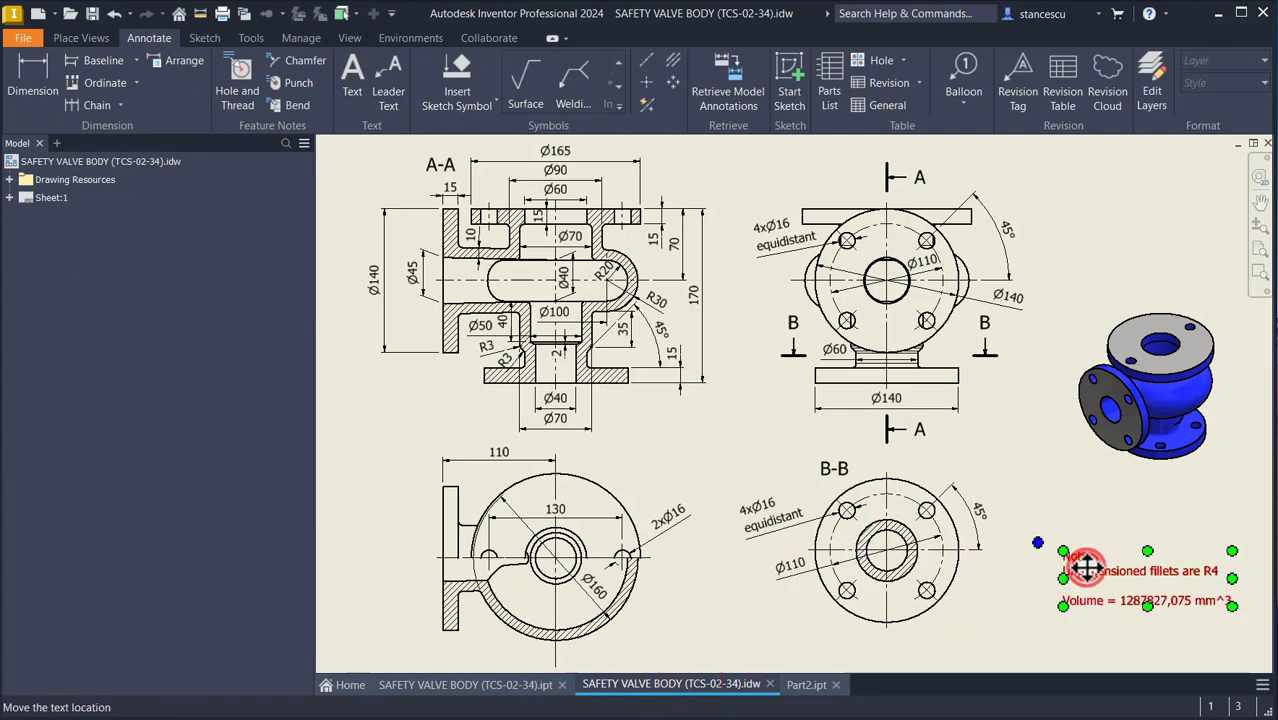
double_click(1085, 567)
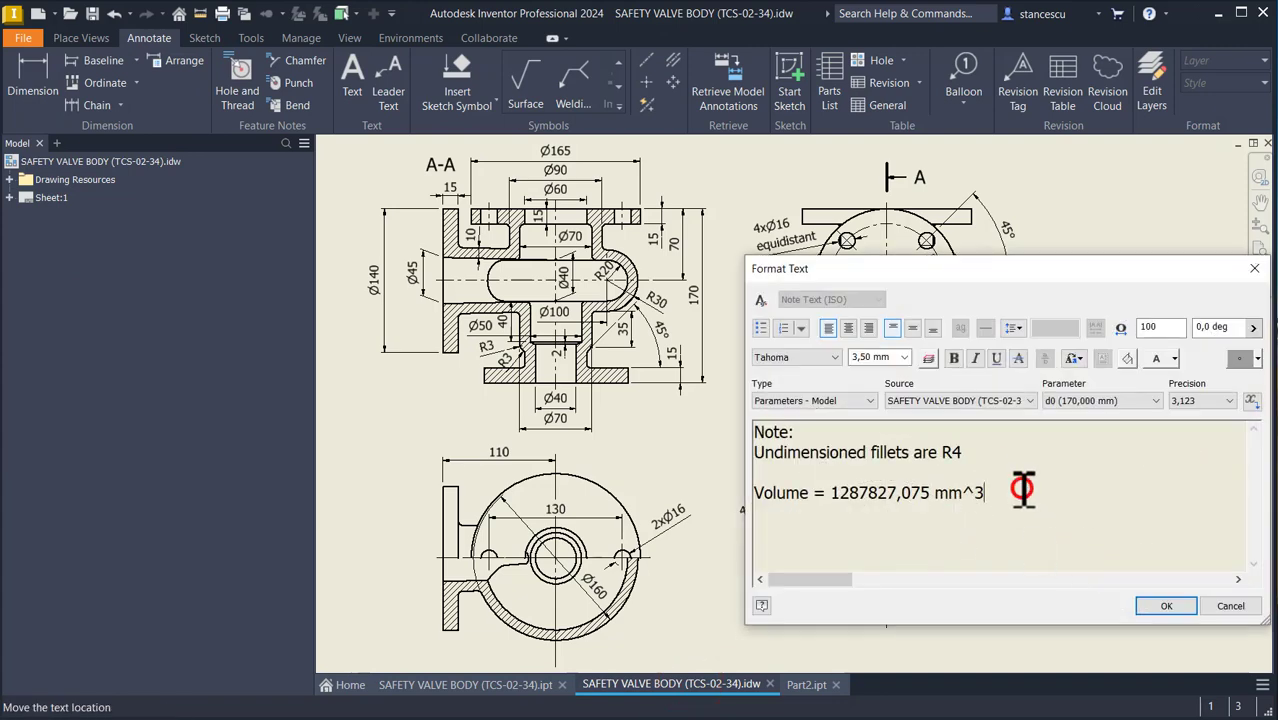
key("Return")
key("ctrl+v")
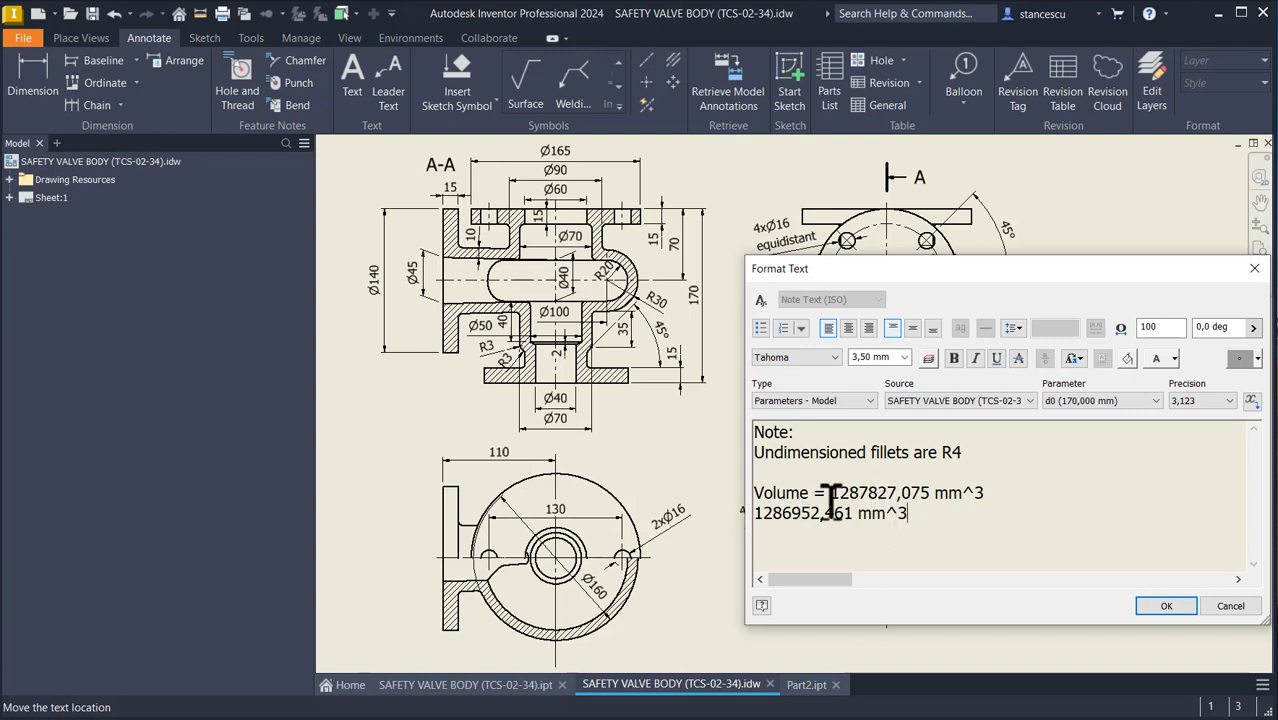
left_click_drag(833, 490, 1000, 490)
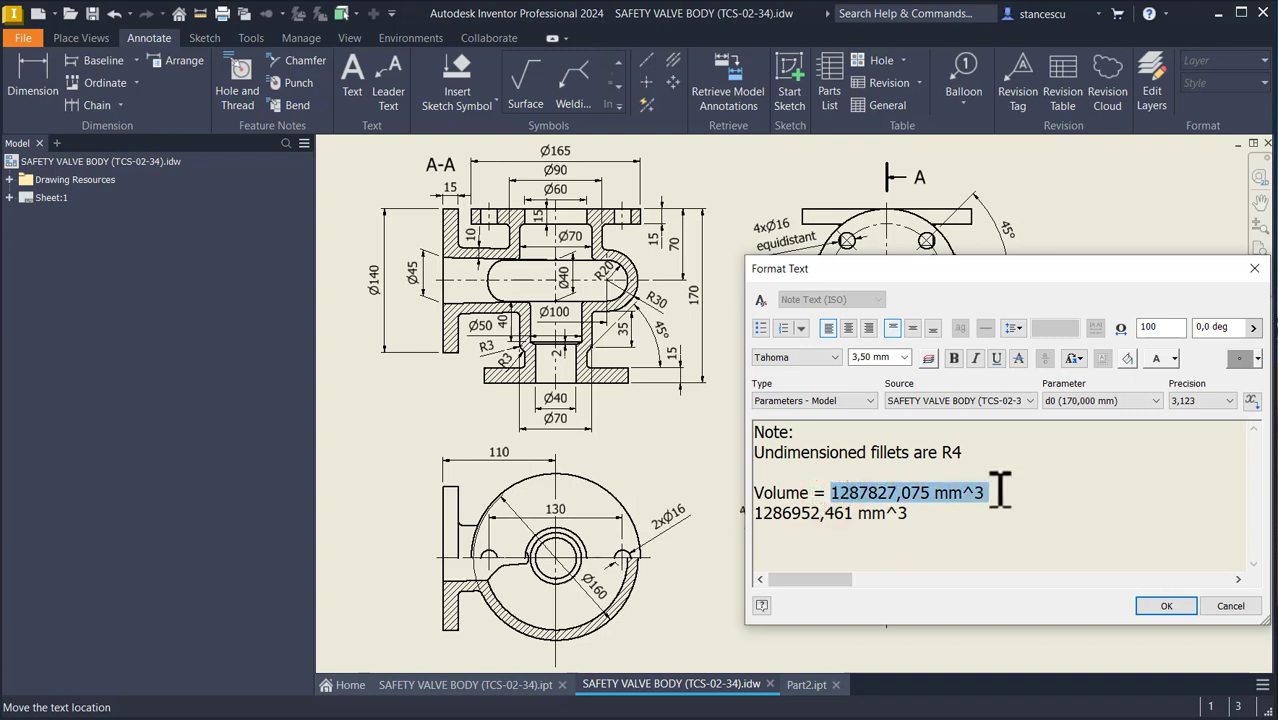
key("Delete")
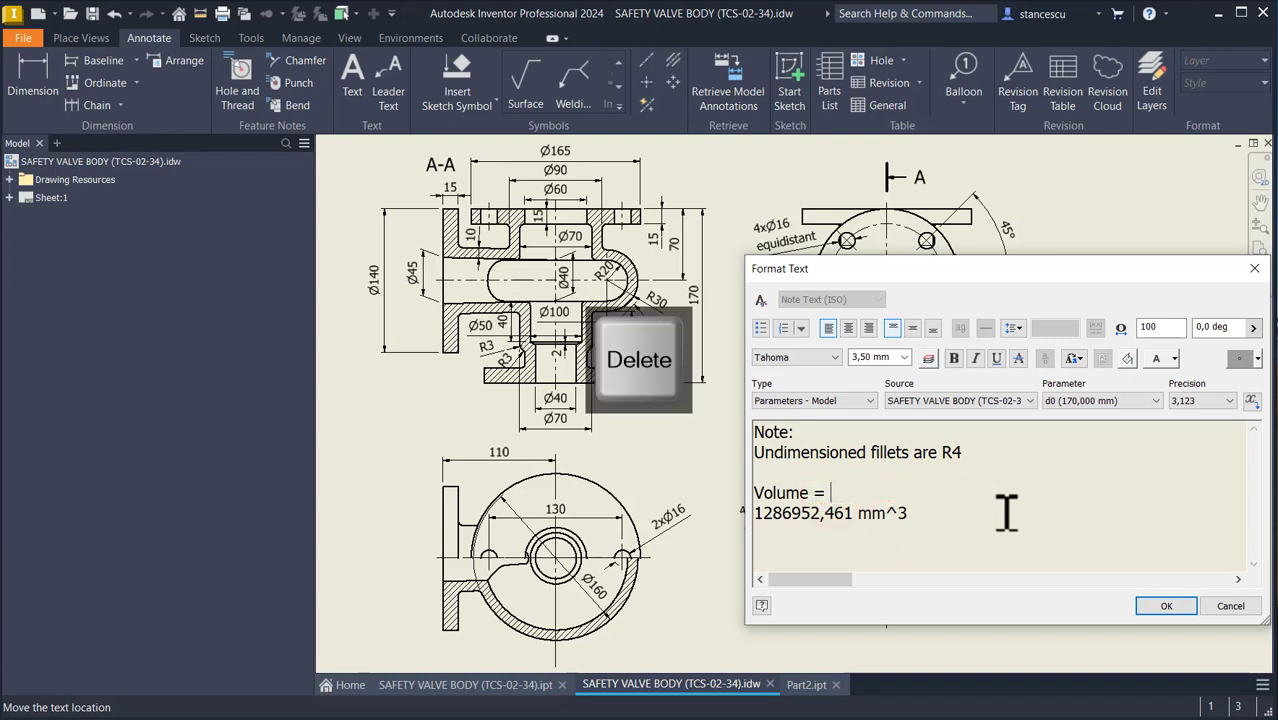
key("Delete")
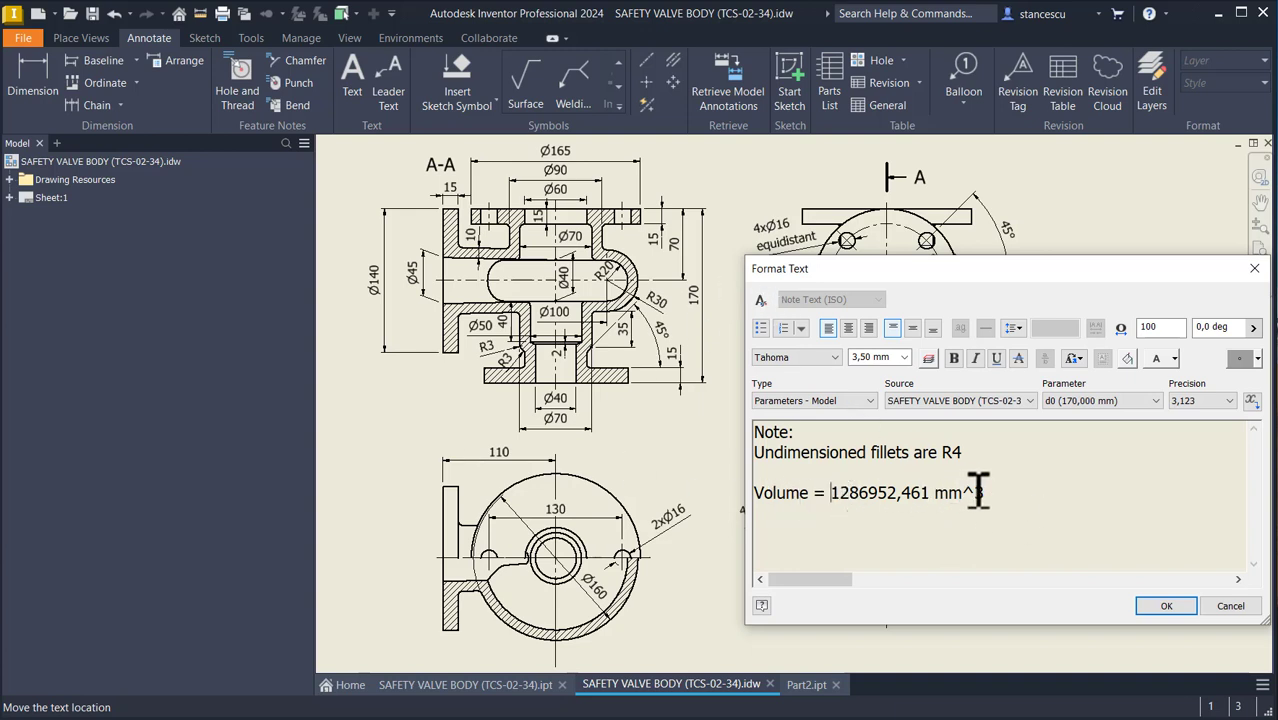
left_click(1166, 605)
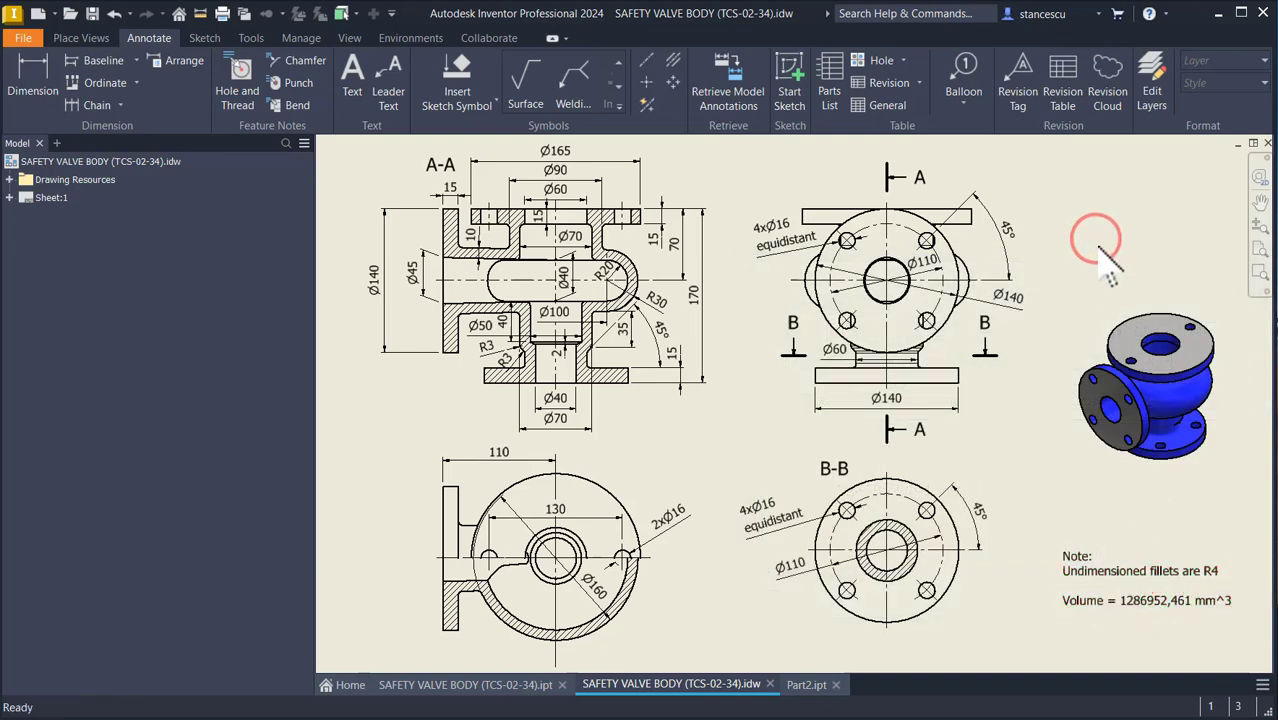
Return to the Part2.ipt model and assign it the Steel, Cast material.
left_click(800, 685)
left_click(411, 232)
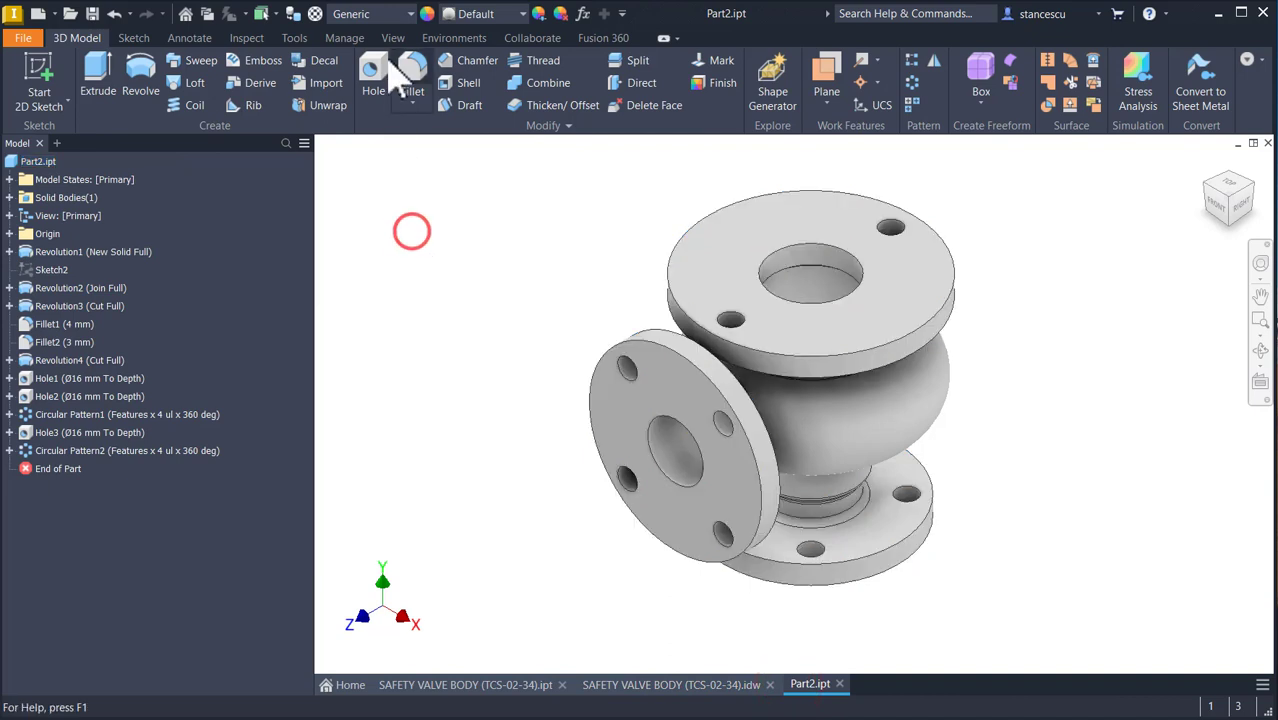
left_click(391, 14)
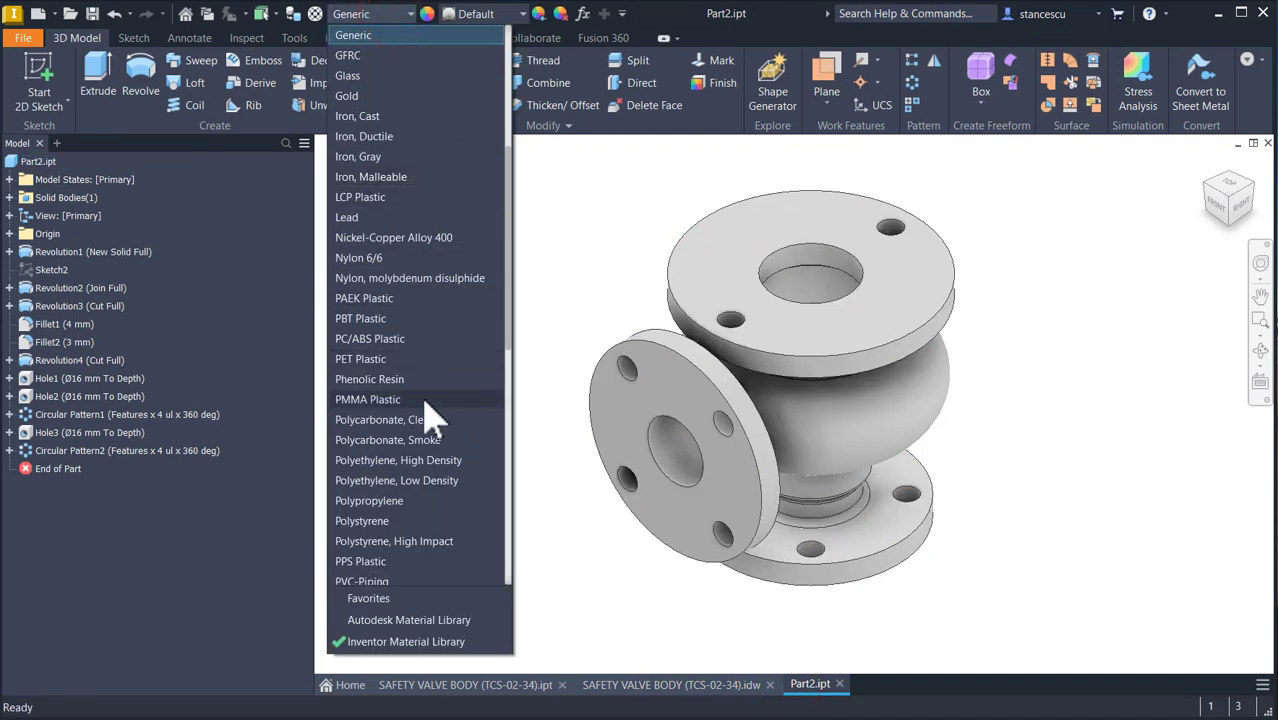
scroll(430, 415, "down", 7)
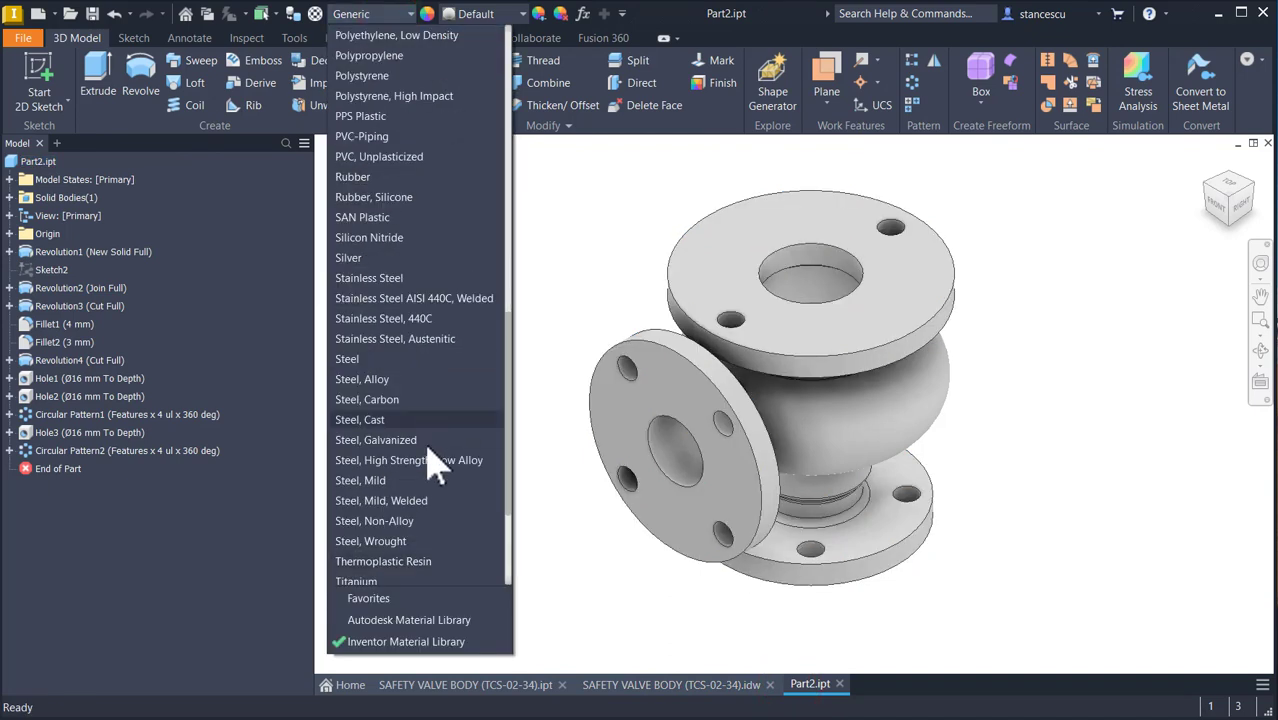
left_click(369, 416)
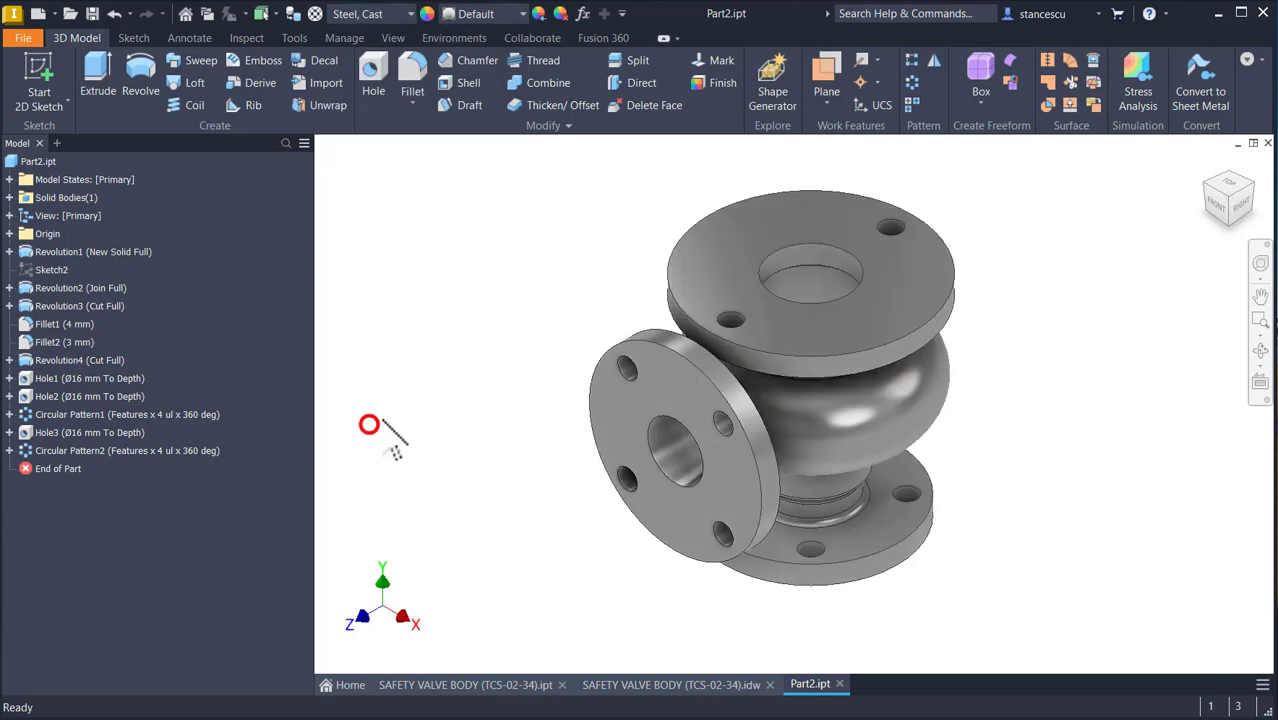
Set the whole part's appearance to Blue - Wall Paint - Glossy.
left_click(500, 14)
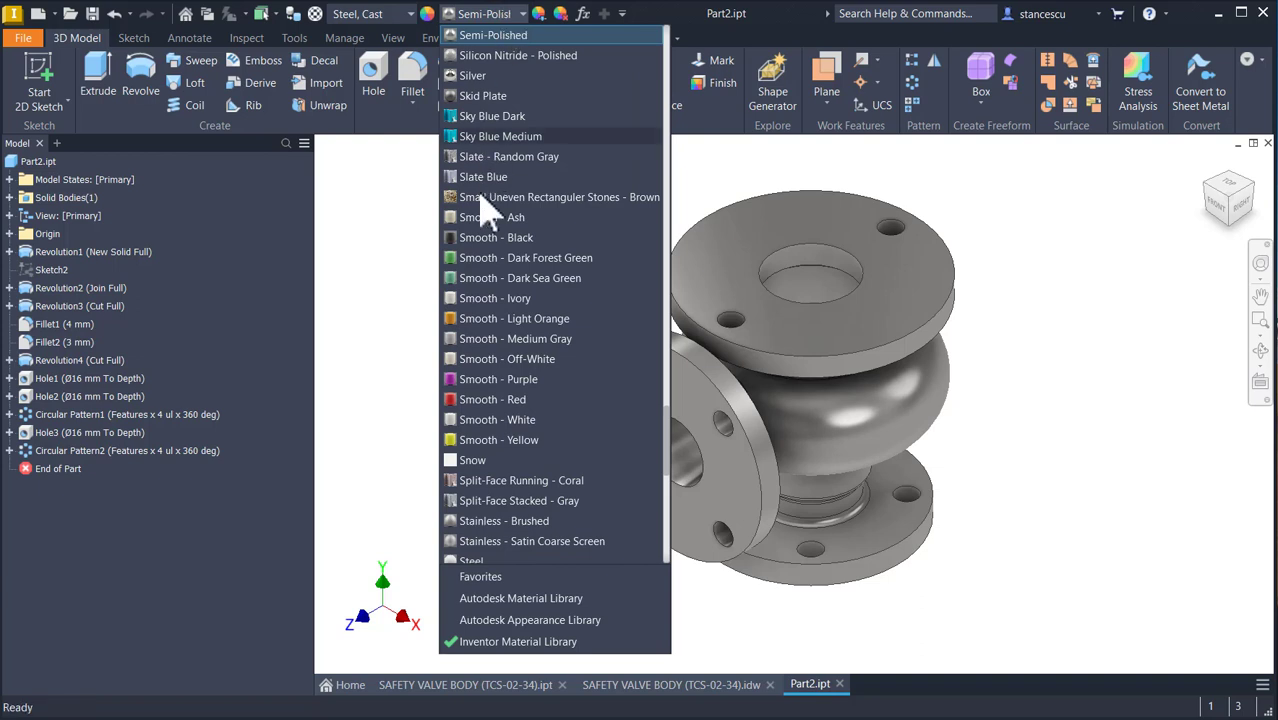
scroll(499, 300, "up", 20)
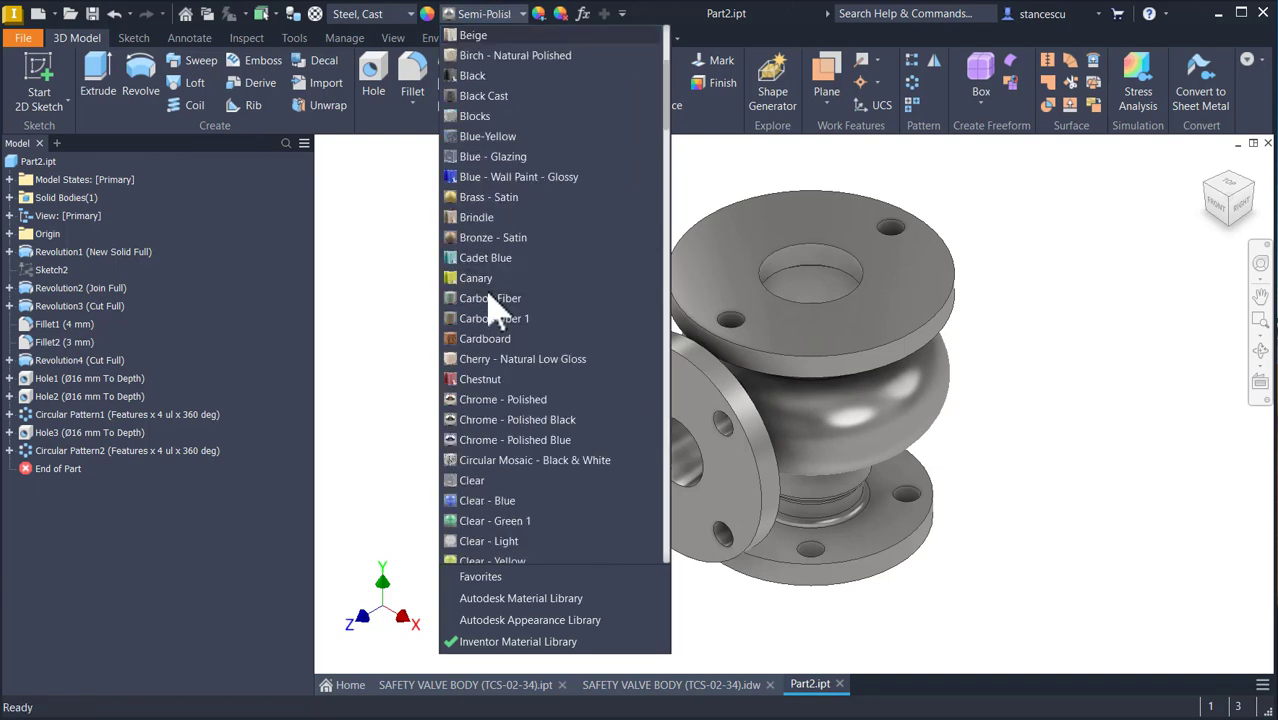
left_click(508, 180)
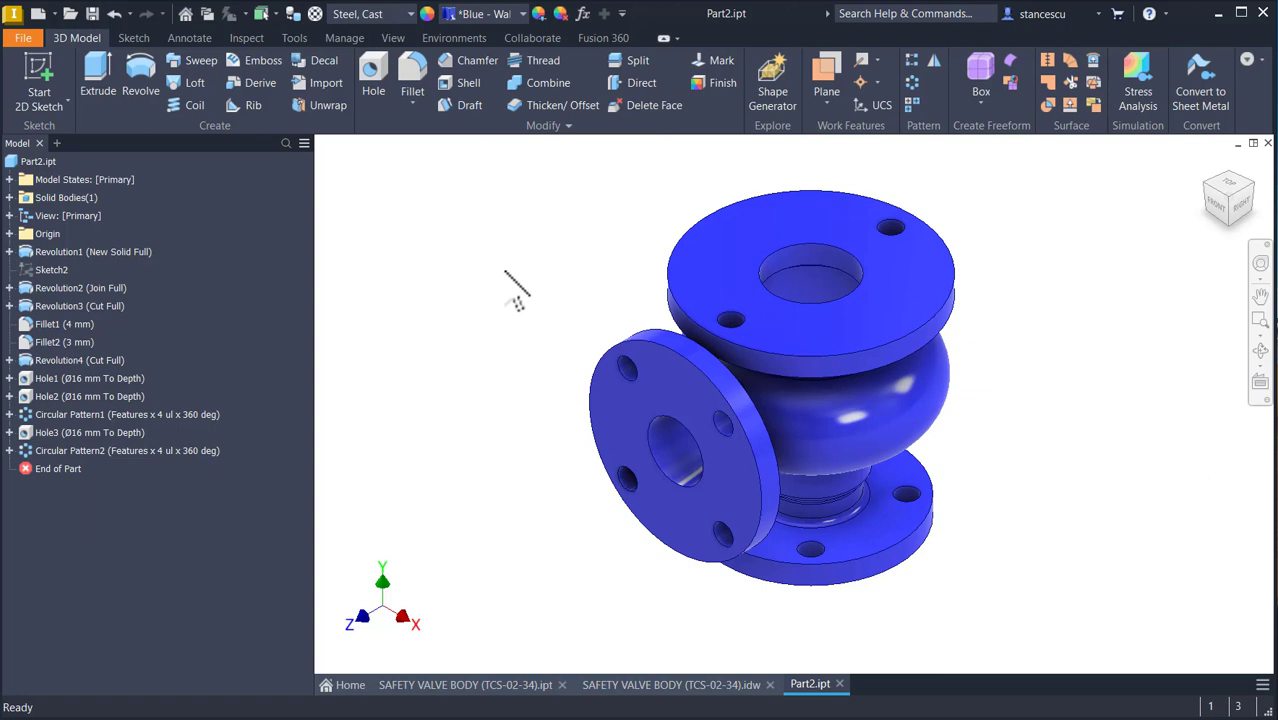
Apply the Steel - Polished appearance to the outer faces of the side, top and bottom flanges, and restore the home view.
left_click(655, 410)
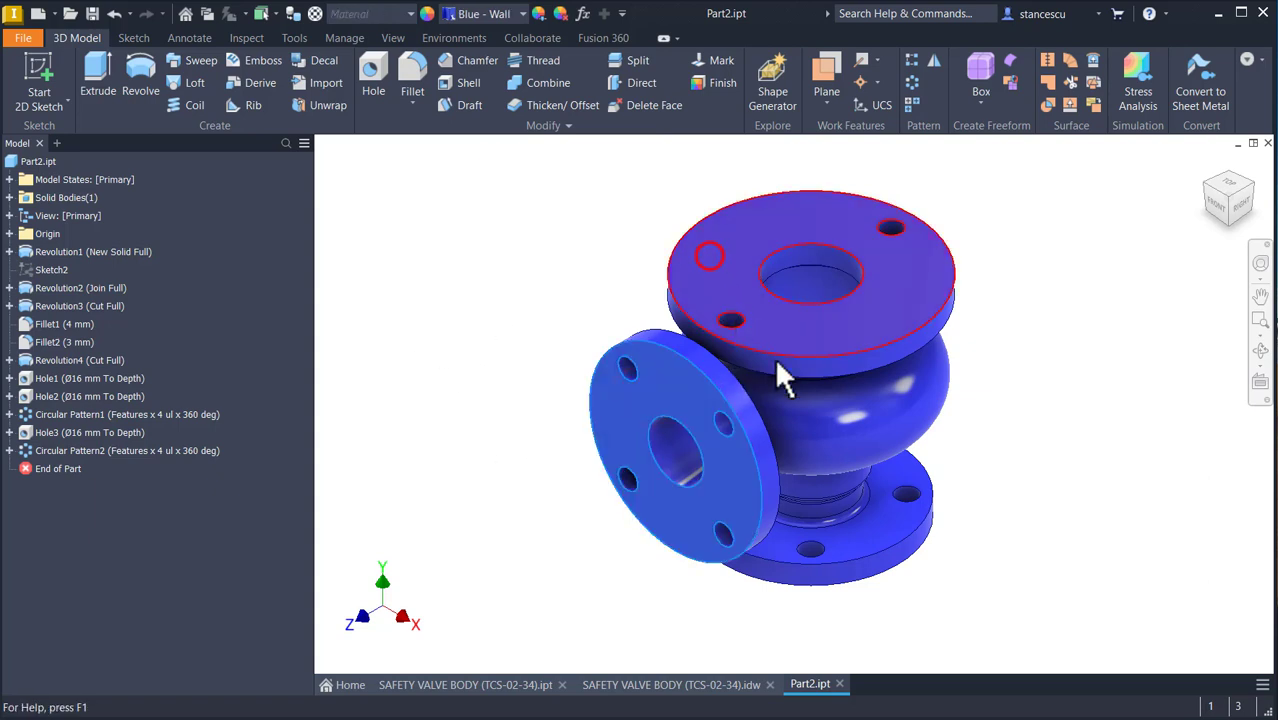
middle_click_drag(1057, 442, 974, 588, "shift")
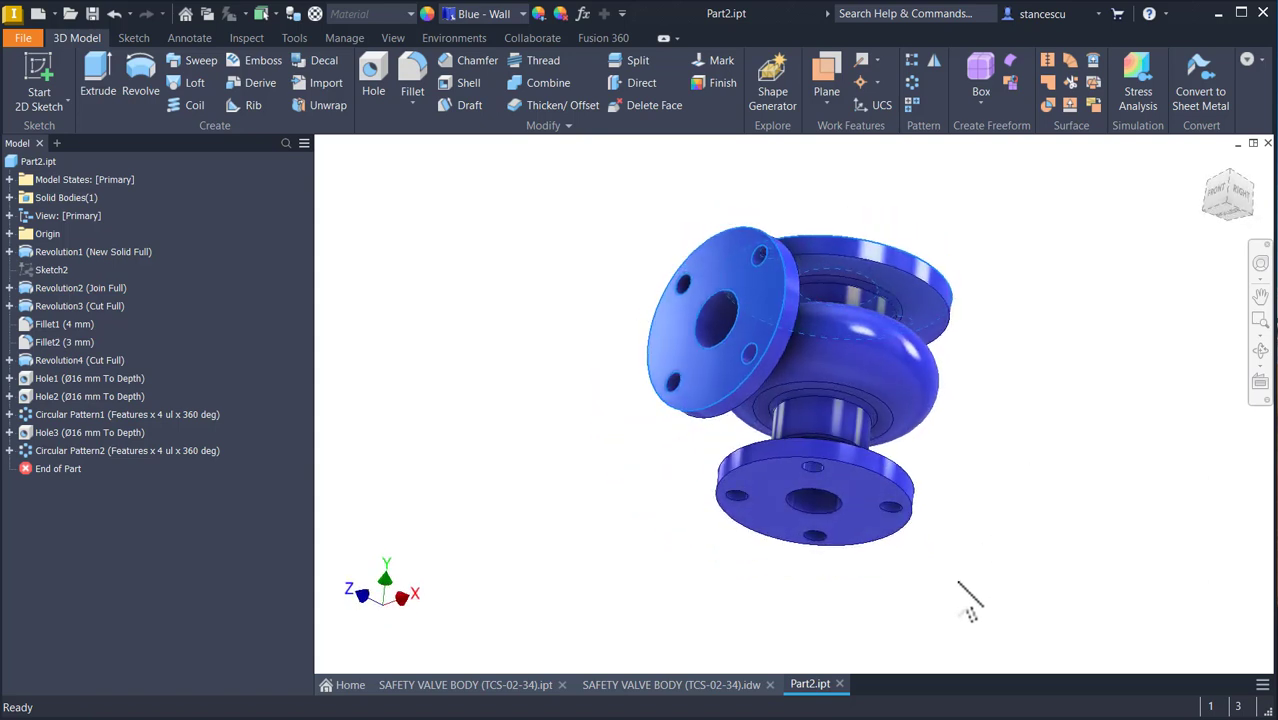
left_click(862, 495)
key("F6")
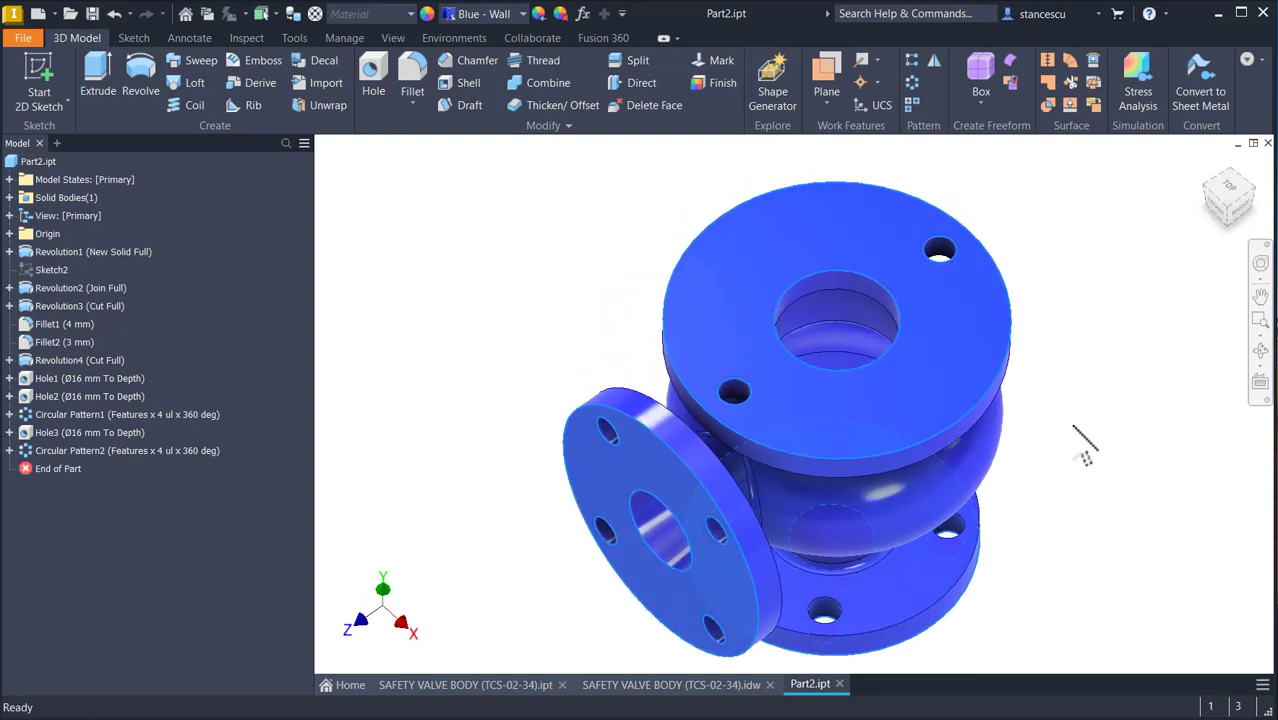
middle_click_drag(1085, 443, 1084, 468, "shift")
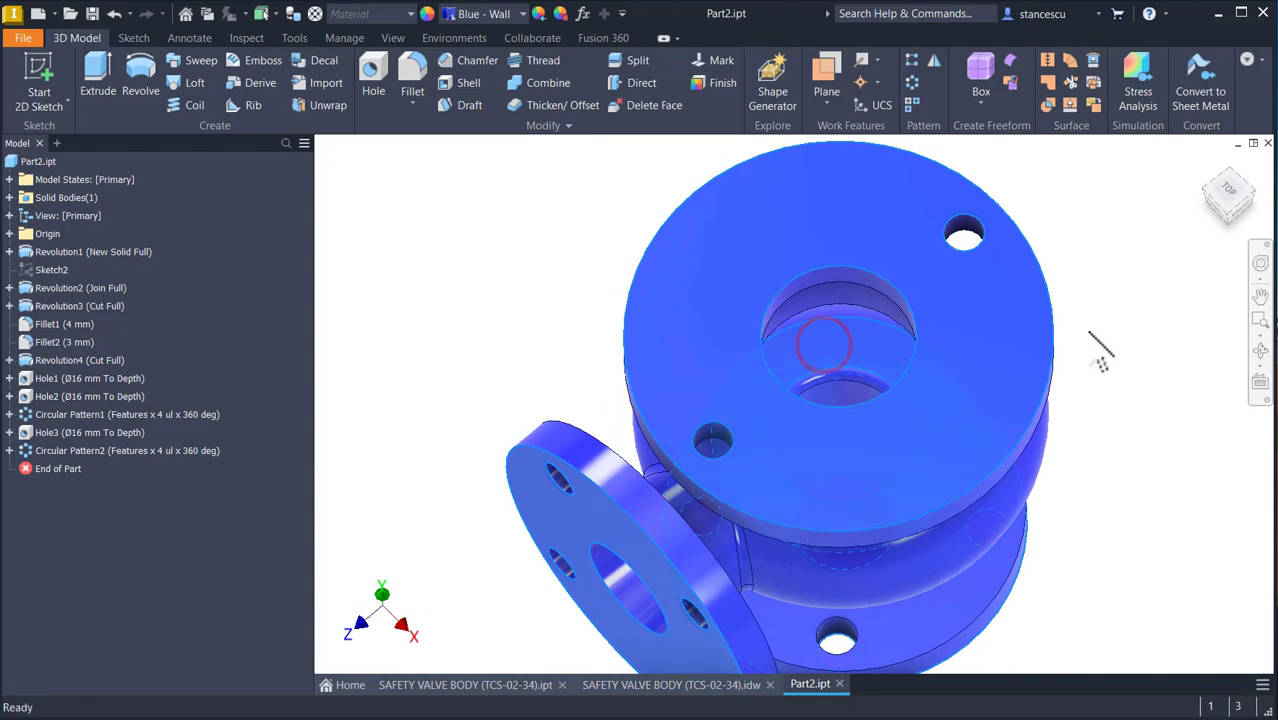
middle_click_drag(1119, 318, 1119, 318, "shift")
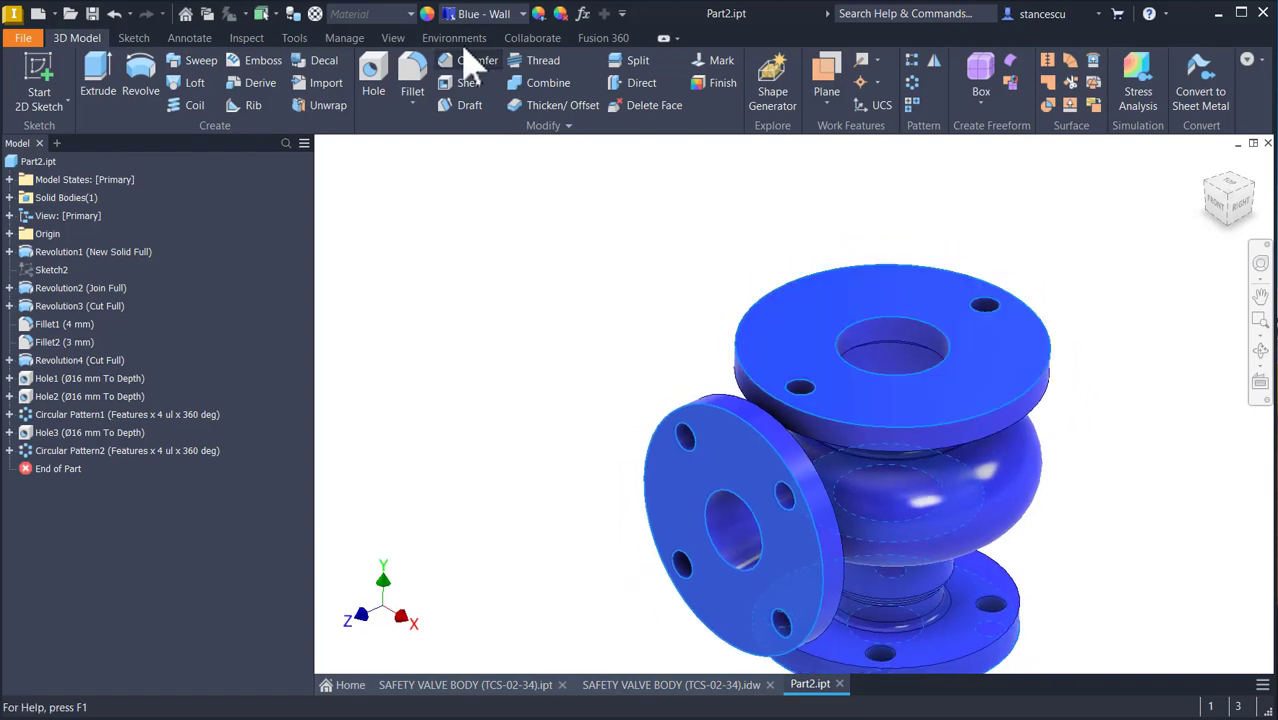
left_click(522, 13)
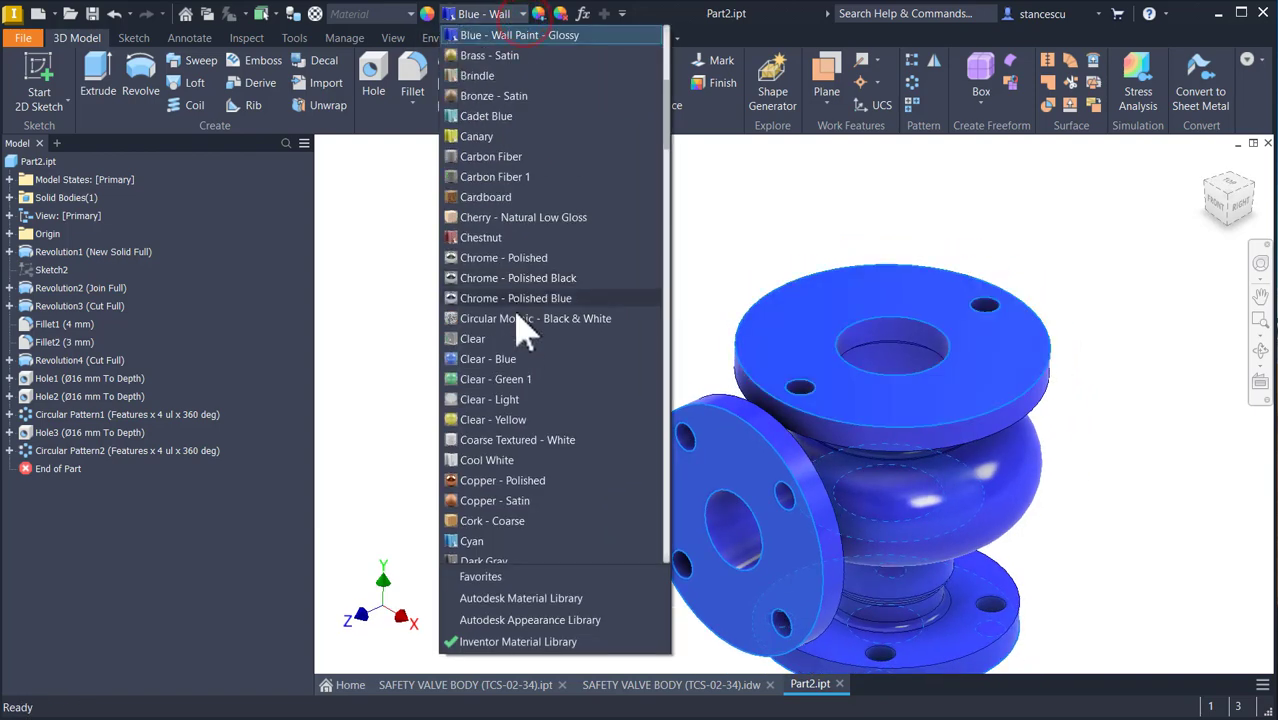
scroll(522, 398, "down", 10)
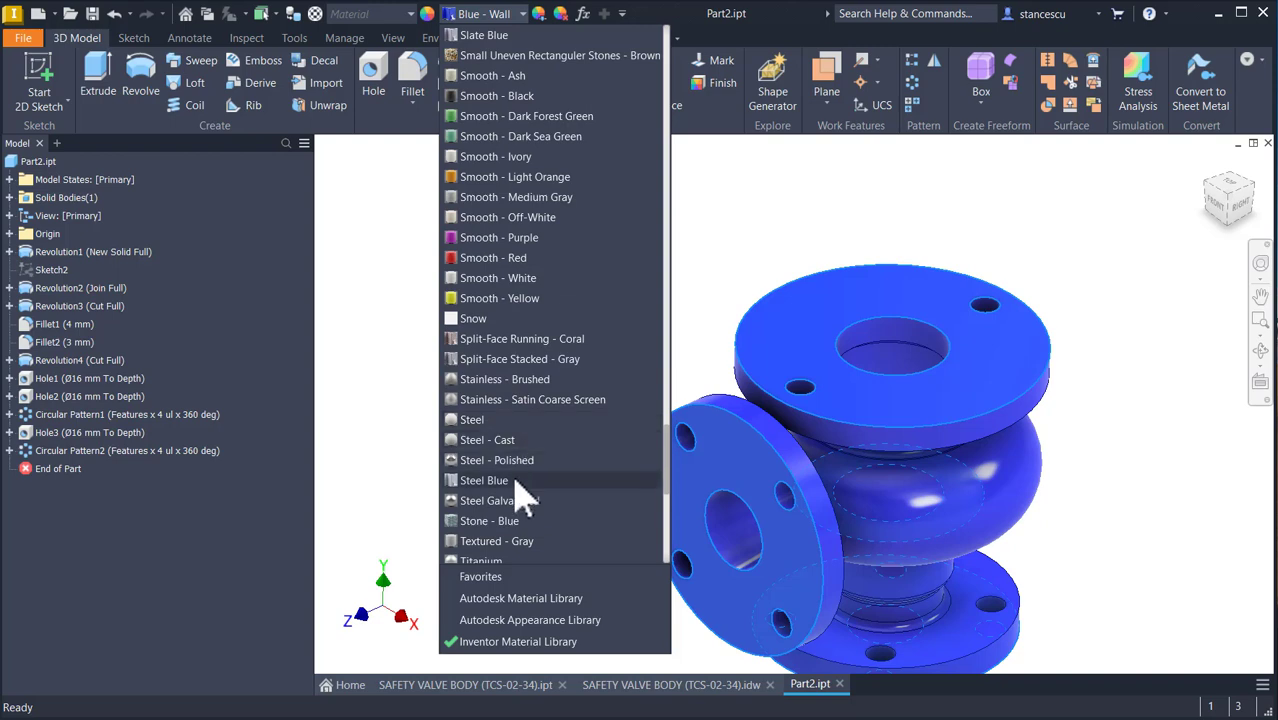
left_click(522, 458)
middle_click_drag(517, 361, 517, 361, "shift")
key("F6")
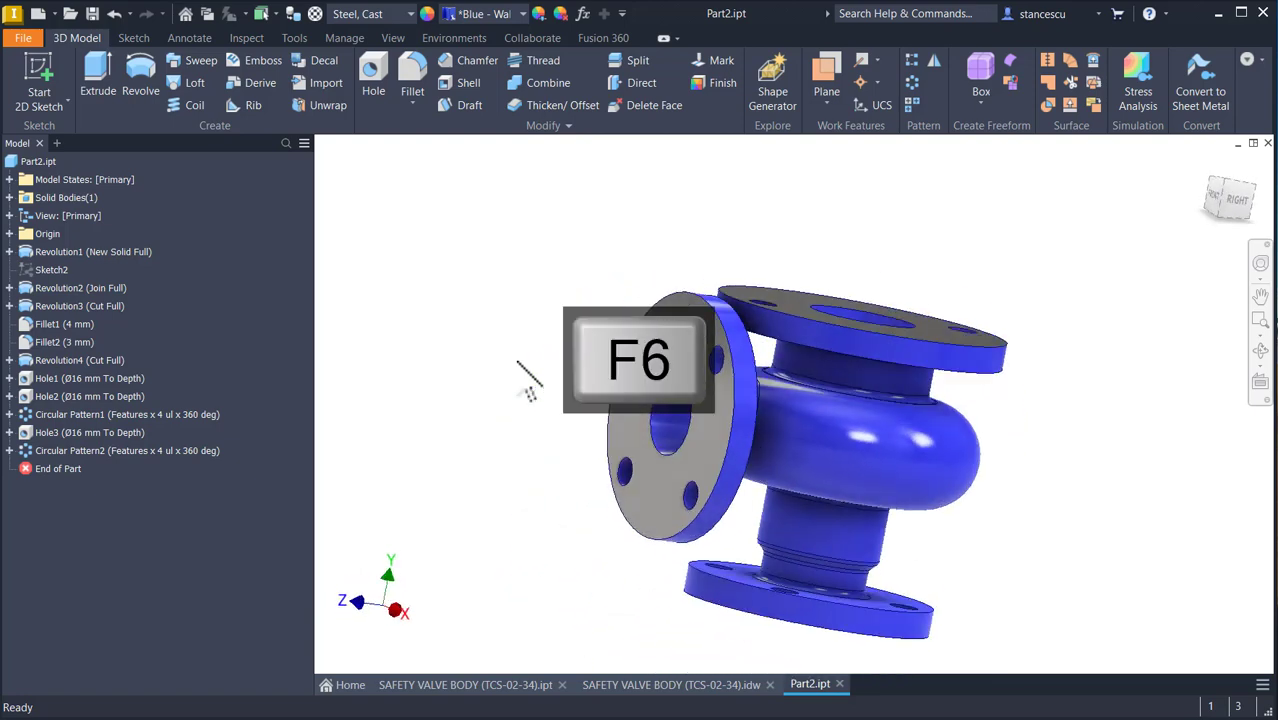